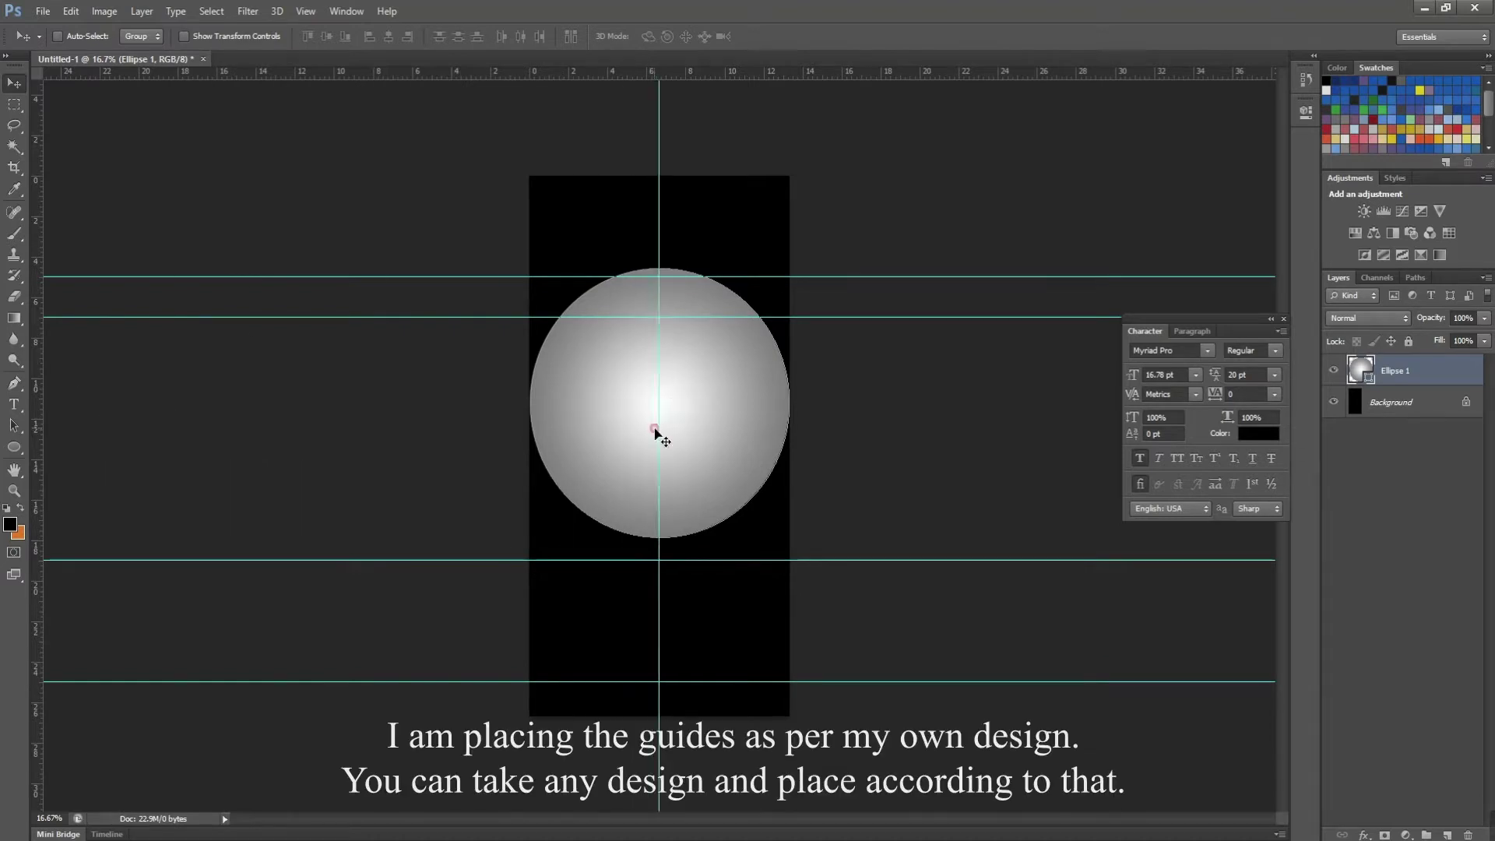
# Apply an Inner Bevel to the ellipse layer with size 250 px, soften 16 px and a reduced depth
pyautogui.rightClick(1416, 370)
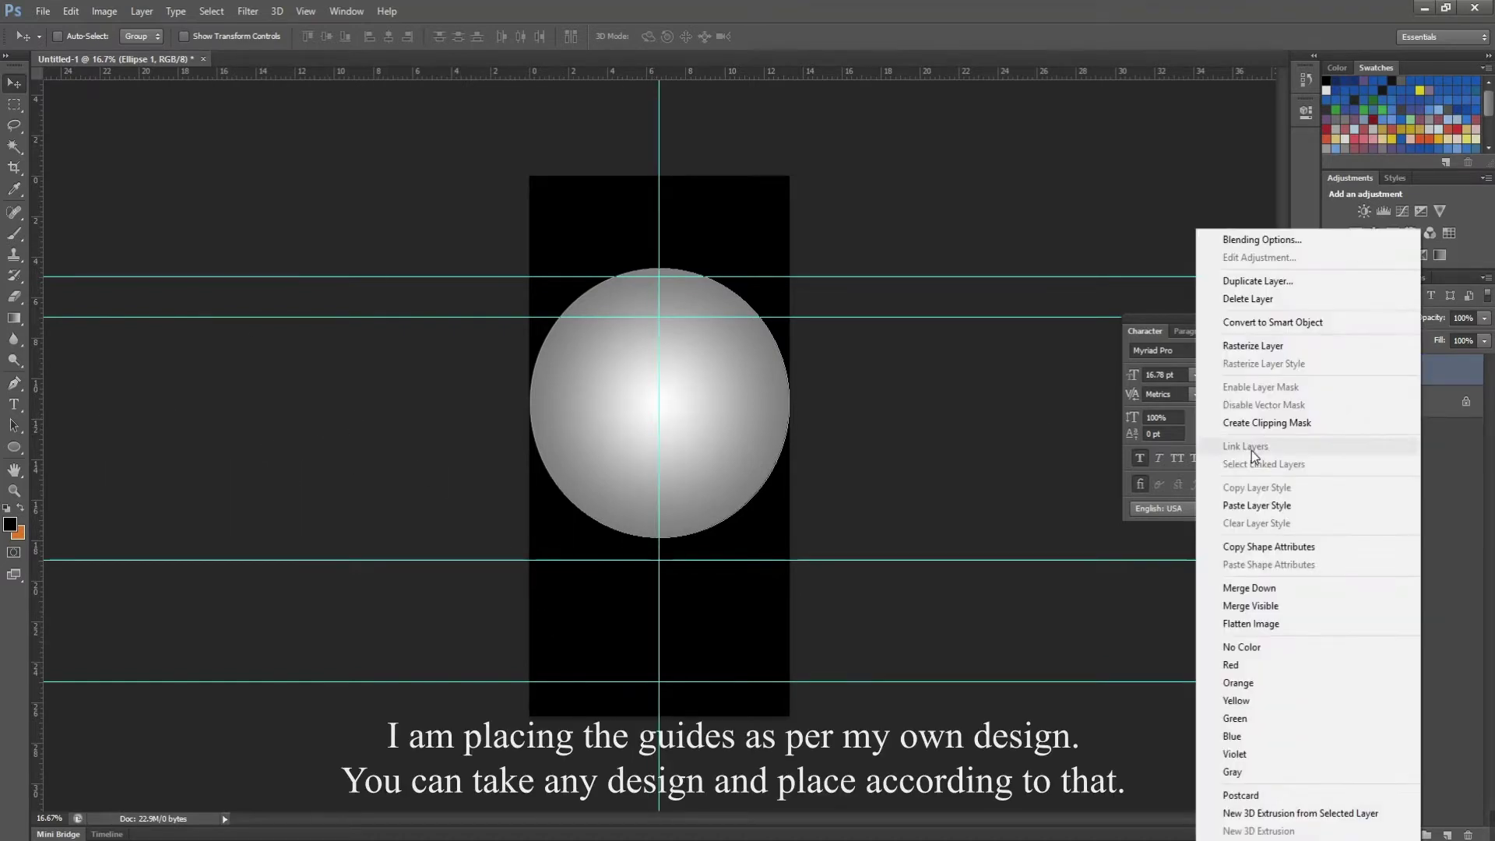
pyautogui.click(1276, 237)
pyautogui.click(980, 399)
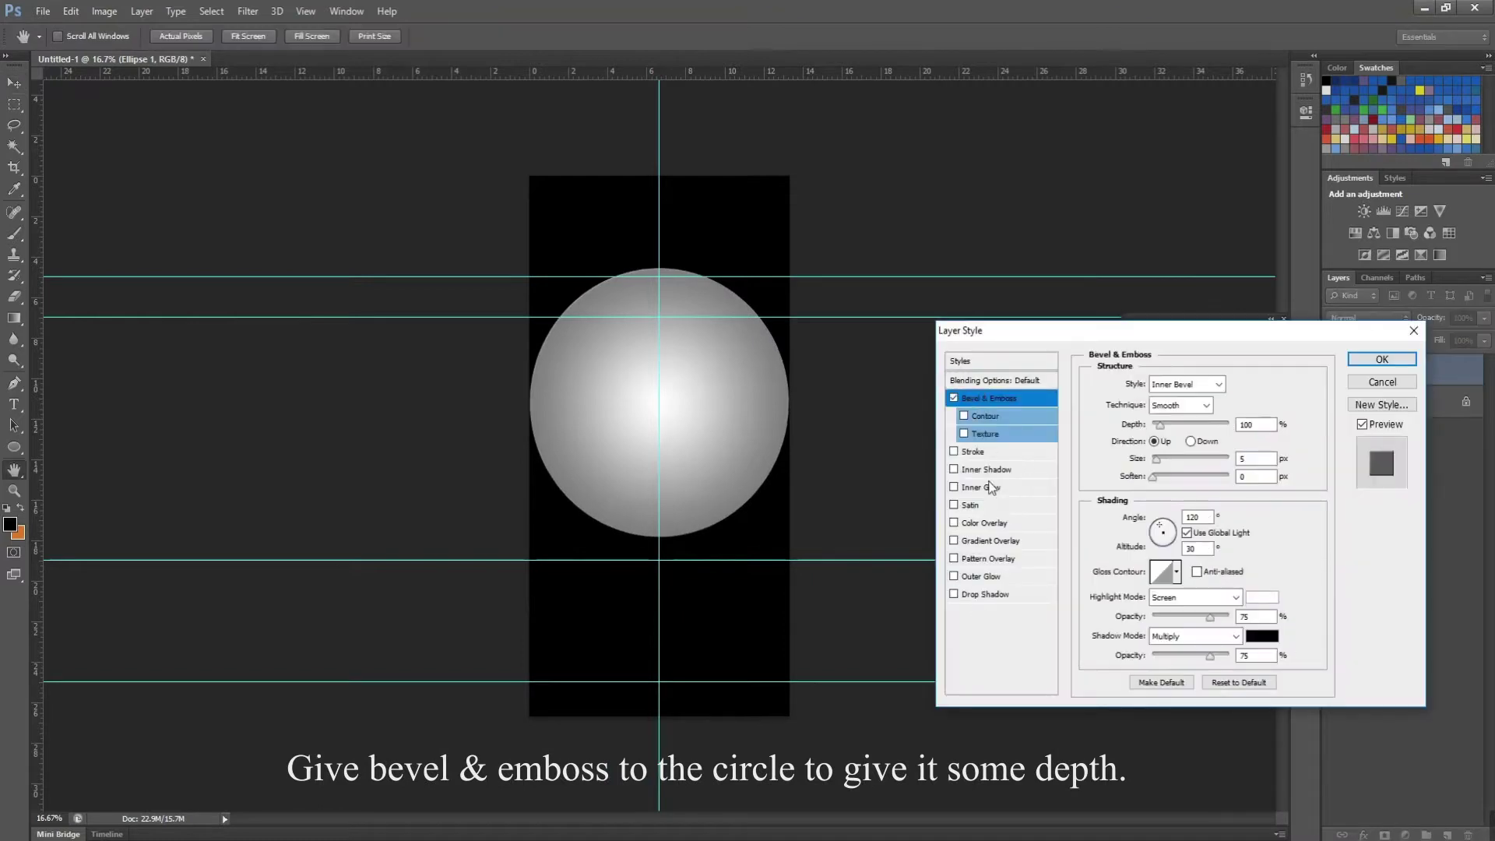
pyautogui.moveTo(1158, 460); pyautogui.dragTo(1157, 429)
pyautogui.moveTo(1180, 459); pyautogui.dragTo(1229, 460)
pyautogui.moveTo(1157, 428); pyautogui.dragTo(1156, 425)
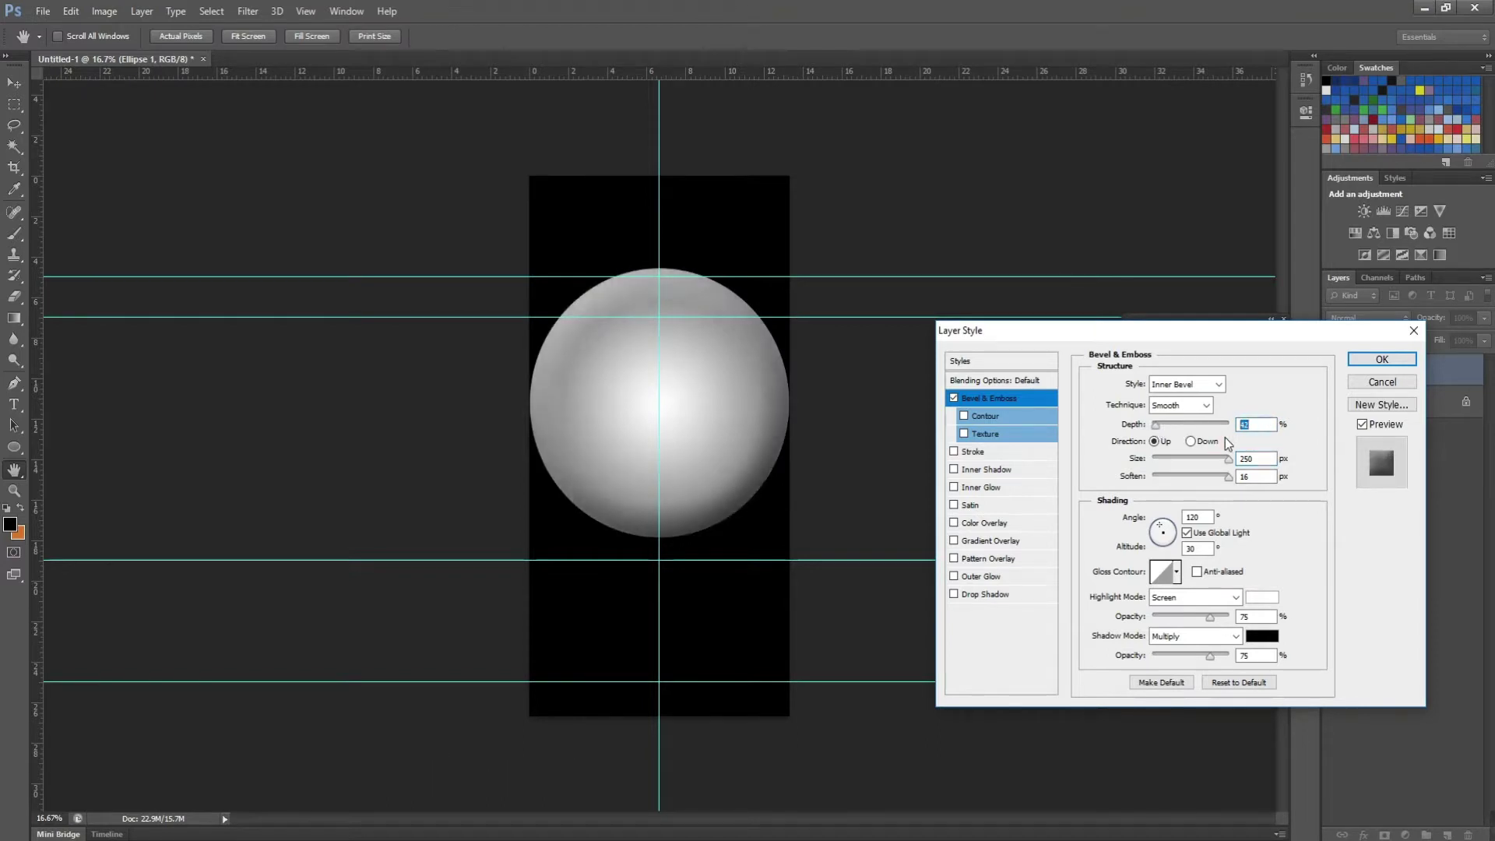
pyautogui.press('Return')
# Narrow the ellipse symmetrically into a slim vertical shape and stretch it down to the lowest guide
pyautogui.hotkey('ctrl', 't')
pyautogui.keyDown('alt'); pyautogui.moveTo(789, 403); pyautogui.dragTo(676, 404); pyautogui.keyUp('alt')
pyautogui.moveTo(667, 545); pyautogui.dragTo(668, 682)
pyautogui.press('Return')
# Move the slim ellipse onto the canvas's left edge so only its right half shows
pyautogui.moveTo(674, 455); pyautogui.dragTo(552, 474)
pyautogui.hotkey('ctrl', 't')
pyautogui.press('Return')
pyautogui.hotkey('shift', 'Left')
pyautogui.hotkey('shift', 'Left')
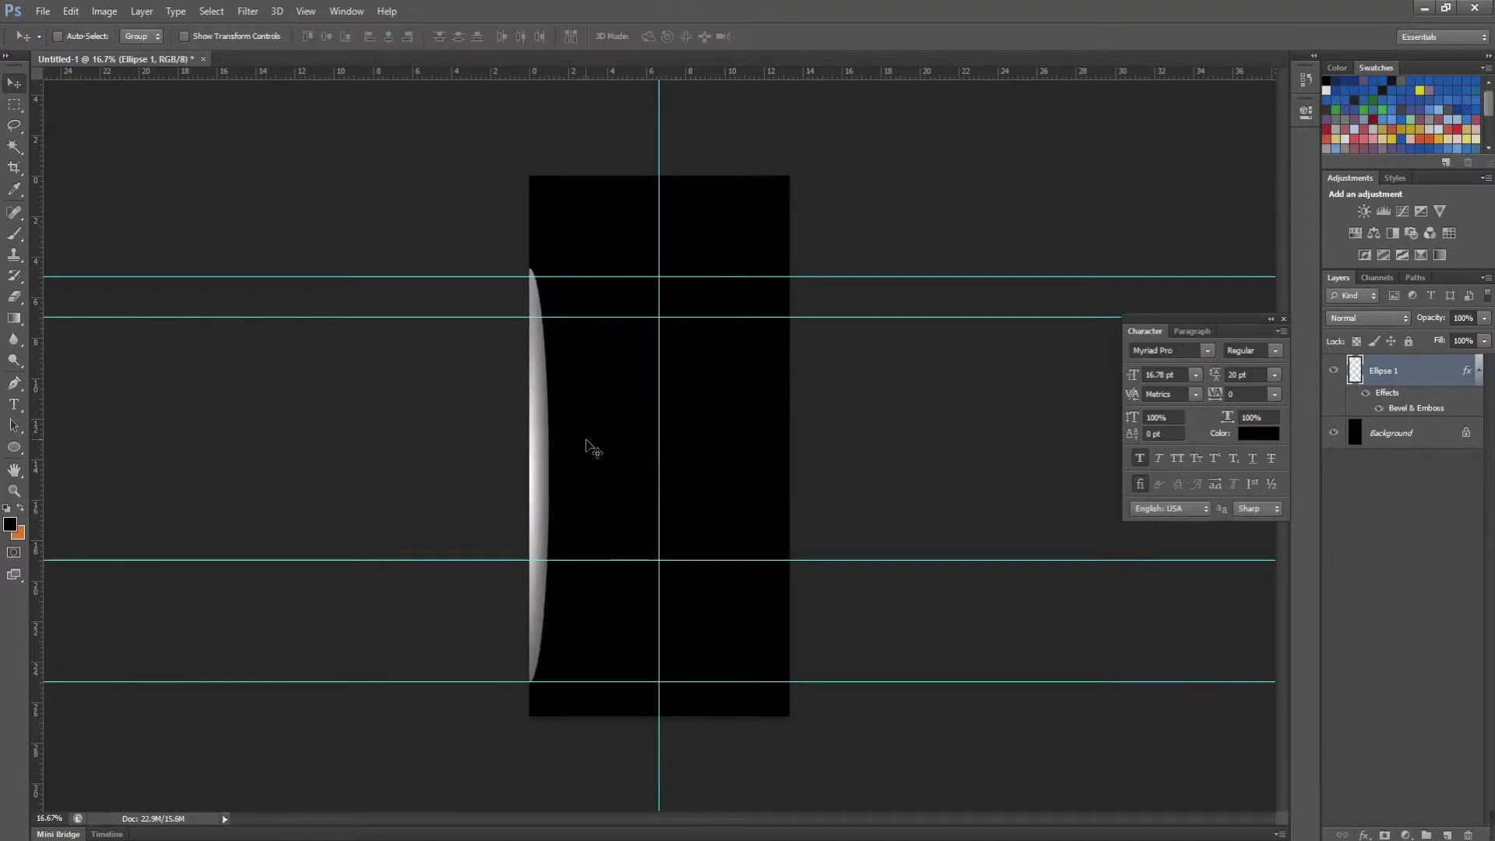
# Duplicate the edge ellipse, flip the copy horizontally and place it mirrored on the canvas's right edge
pyautogui.hotkey('ctrl', 'j')
pyautogui.hotkey('ctrl', 't')
pyautogui.rightClick(543, 411)
pyautogui.click(594, 657)
pyautogui.press('Return')
pyautogui.hotkey('shift', 'Right')
pyautogui.hotkey('shift', 'Right')
pyautogui.hotkey('shift', 'Right')
pyautogui.hotkey('shift', 'Right')
pyautogui.hotkey('shift', 'Right')
pyautogui.hotkey('shift', 'Right')
pyautogui.hotkey('shift', 'Right')
pyautogui.hotkey('shift', 'Right')
pyautogui.hotkey('shift', 'Right')
pyautogui.hotkey('shift', 'Right')
pyautogui.hotkey('shift', 'Right')
pyautogui.hotkey('shift', 'Right')
pyautogui.hotkey('shift', 'Right')
pyautogui.hotkey('shift', 'Right')
pyautogui.hotkey('shift', 'Right')
pyautogui.hotkey('shift', 'Right')
pyautogui.hotkey('shift', 'Right')
pyautogui.hotkey('shift', 'Right')
pyautogui.hotkey('shift', 'Right')
pyautogui.hotkey('shift', 'Right')
pyautogui.moveTo(562, 448); pyautogui.dragTo(788, 432)
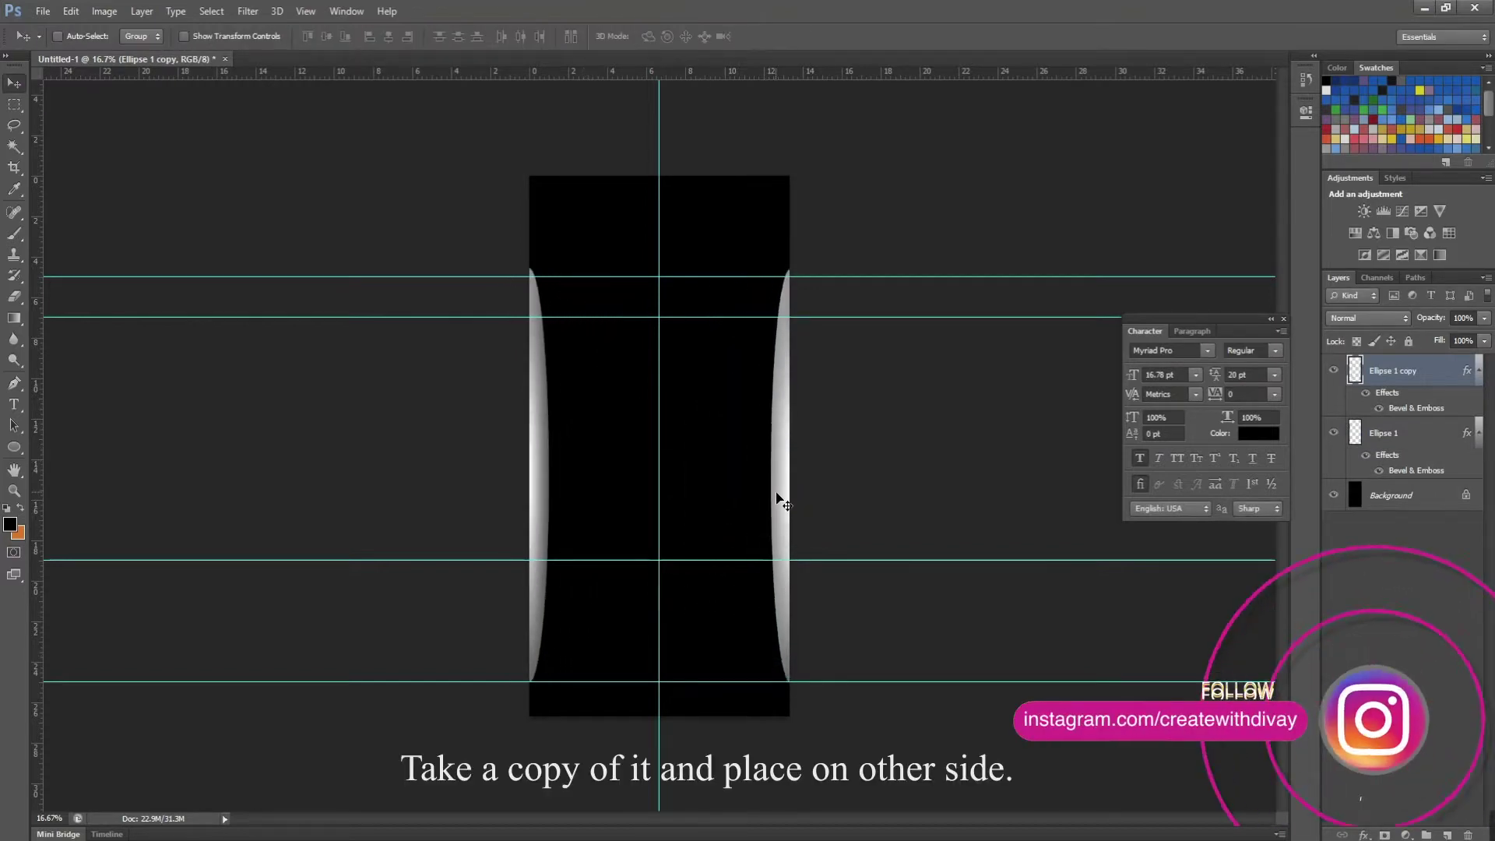
pyautogui.hotkey('shift', 'Up')
pyautogui.hotkey('shift', 'Up')
# Duplicate the right edge ellipse, rotate the copy to -60° and place it diagonally with its tip near the upper left
pyautogui.hotkey('ctrl', 'j')
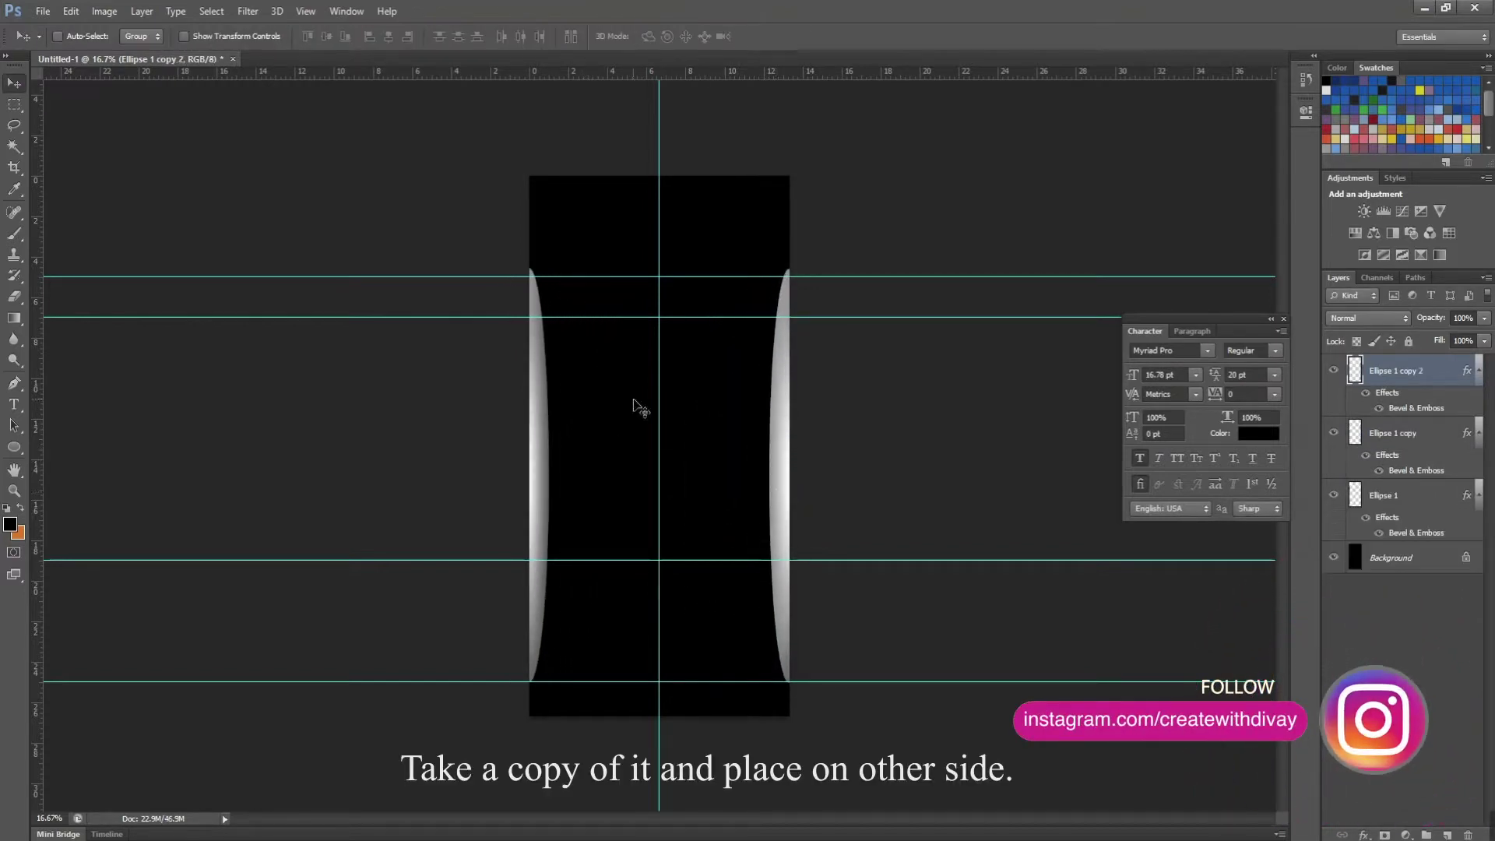
pyautogui.click(1478, 495)
pyautogui.click(1478, 432)
pyautogui.click(1478, 370)
pyautogui.hotkey('ctrl', 't')
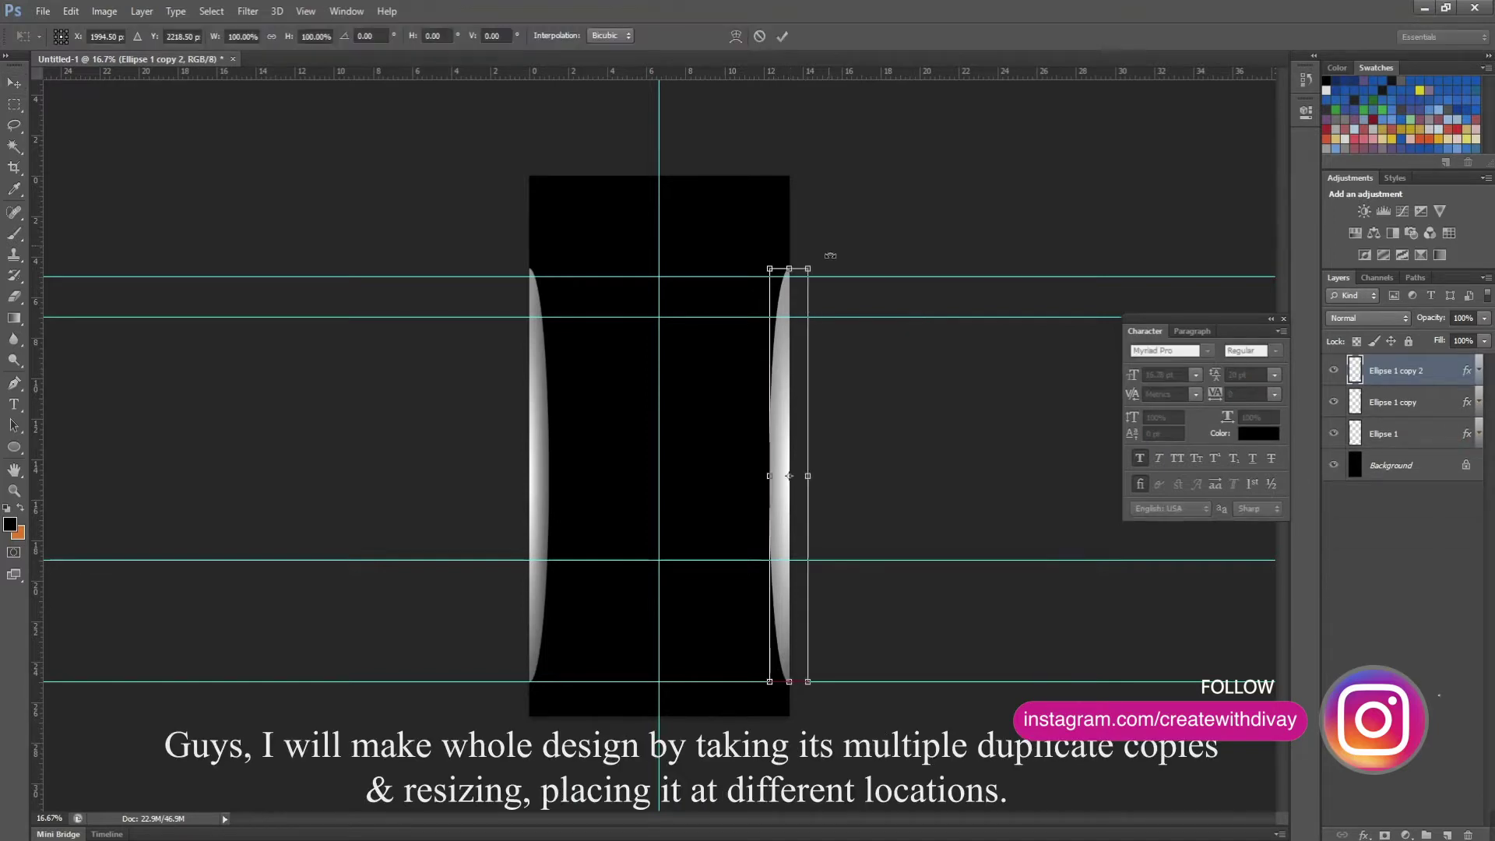
pyautogui.moveTo(791, 274); pyautogui.dragTo(561, 327)
pyautogui.moveTo(761, 456); pyautogui.dragTo(692, 405)
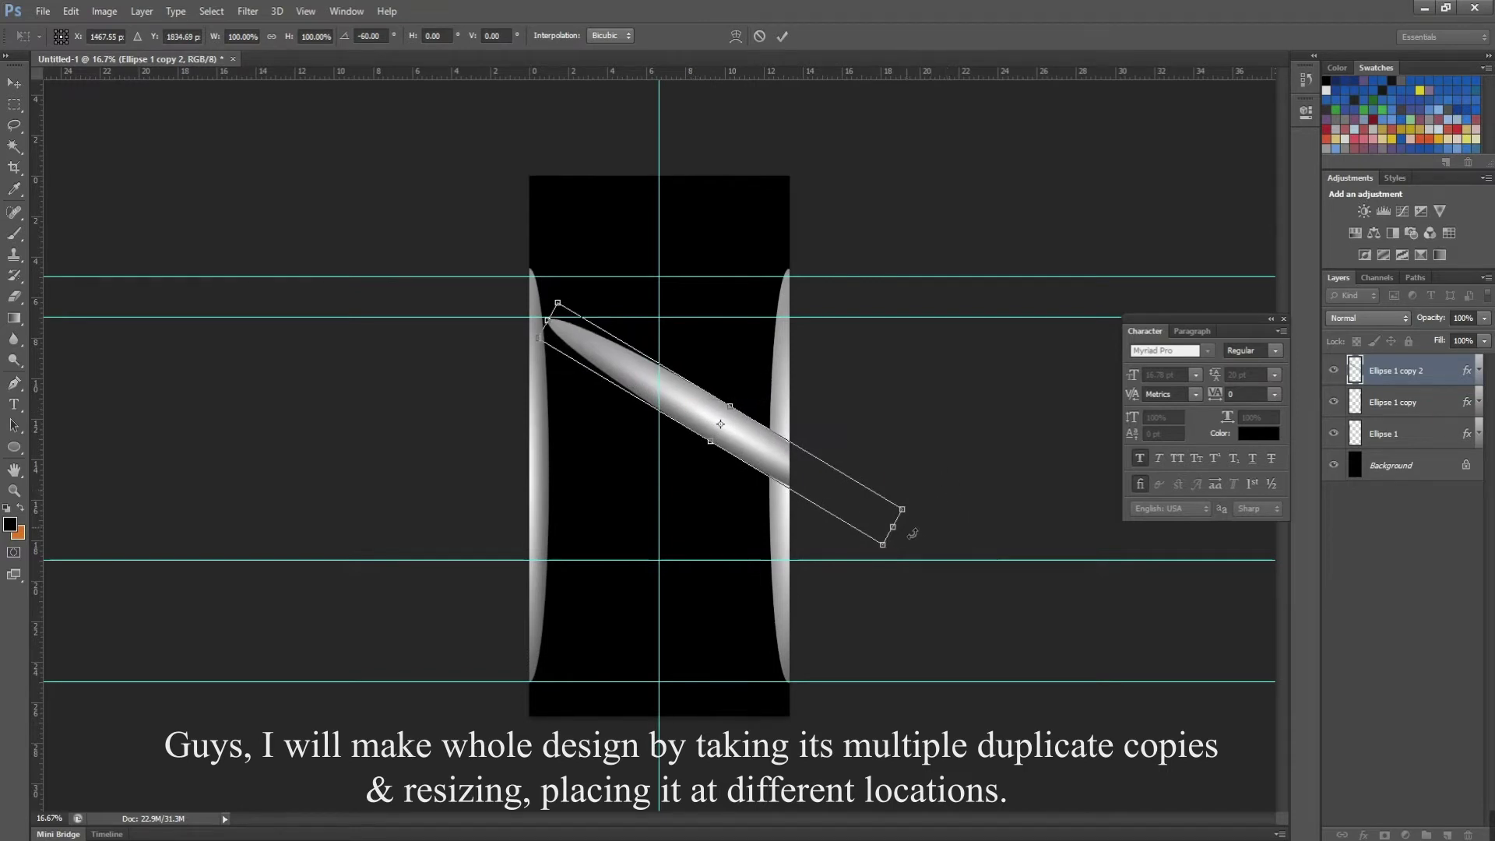
pyautogui.press('Return')
# Duplicate the diagonal ellipse, flip the copy horizontally and move it left to form an X crossing on the centre guide
pyautogui.hotkey('ctrl', 'j')
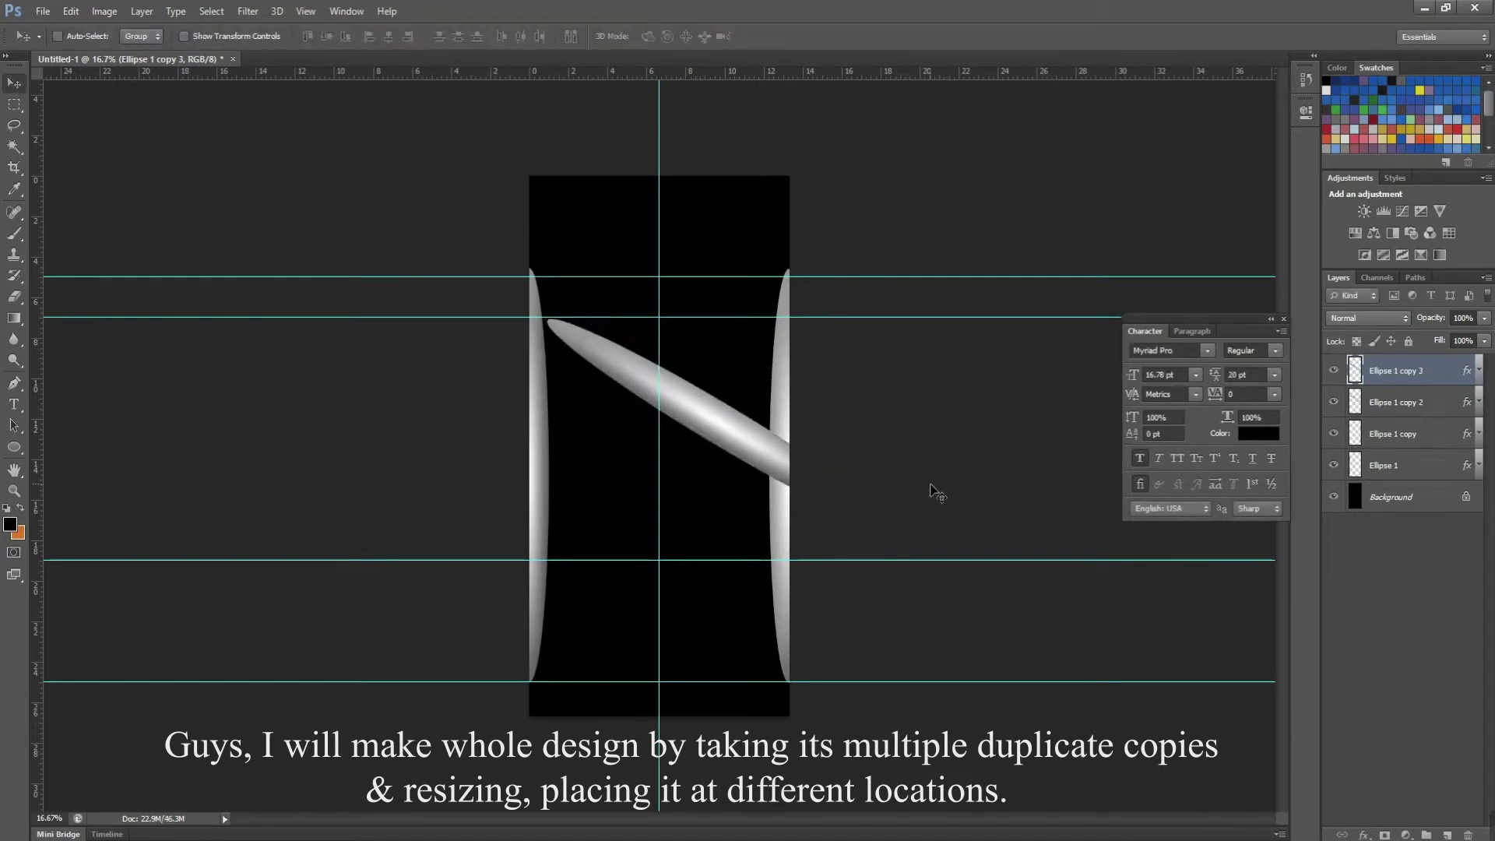
pyautogui.hotkey('ctrl', 't')
pyautogui.rightClick(636, 373)
pyautogui.click(701, 610)
pyautogui.press('Return')
pyautogui.moveTo(744, 411); pyautogui.dragTo(631, 412)
# Duplicate both diagonal ellipses, flip the copies vertically and move them down to form a mirrored lower crossing
pyautogui.keyDown('shift'); pyautogui.click(1414, 408); pyautogui.keyUp('shift')
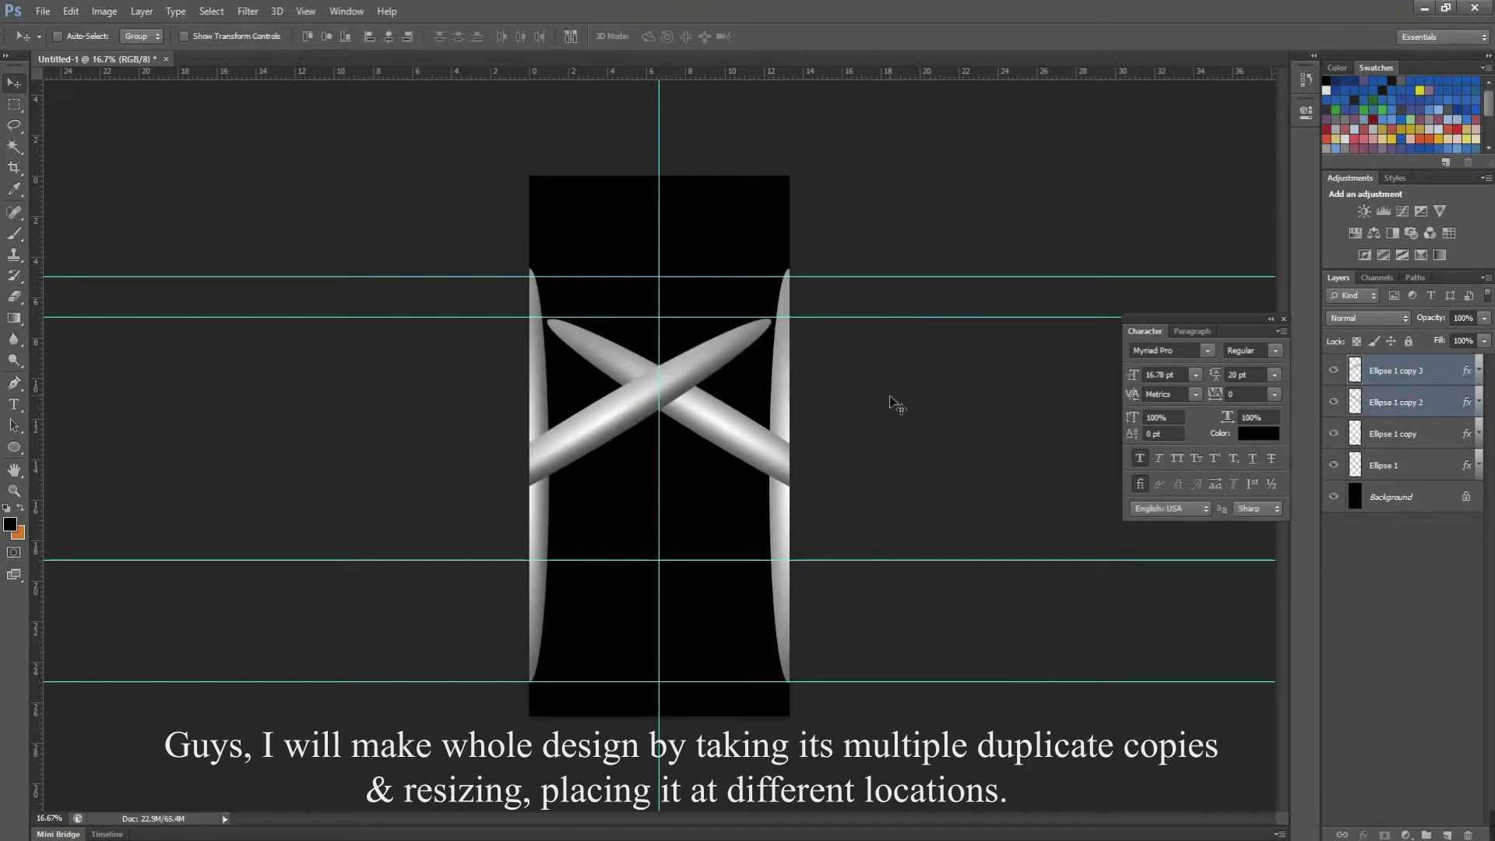
pyautogui.hotkey('ctrl', 'j')
pyautogui.hotkey('ctrl', 't')
pyautogui.rightClick(702, 351)
pyautogui.click(757, 593)
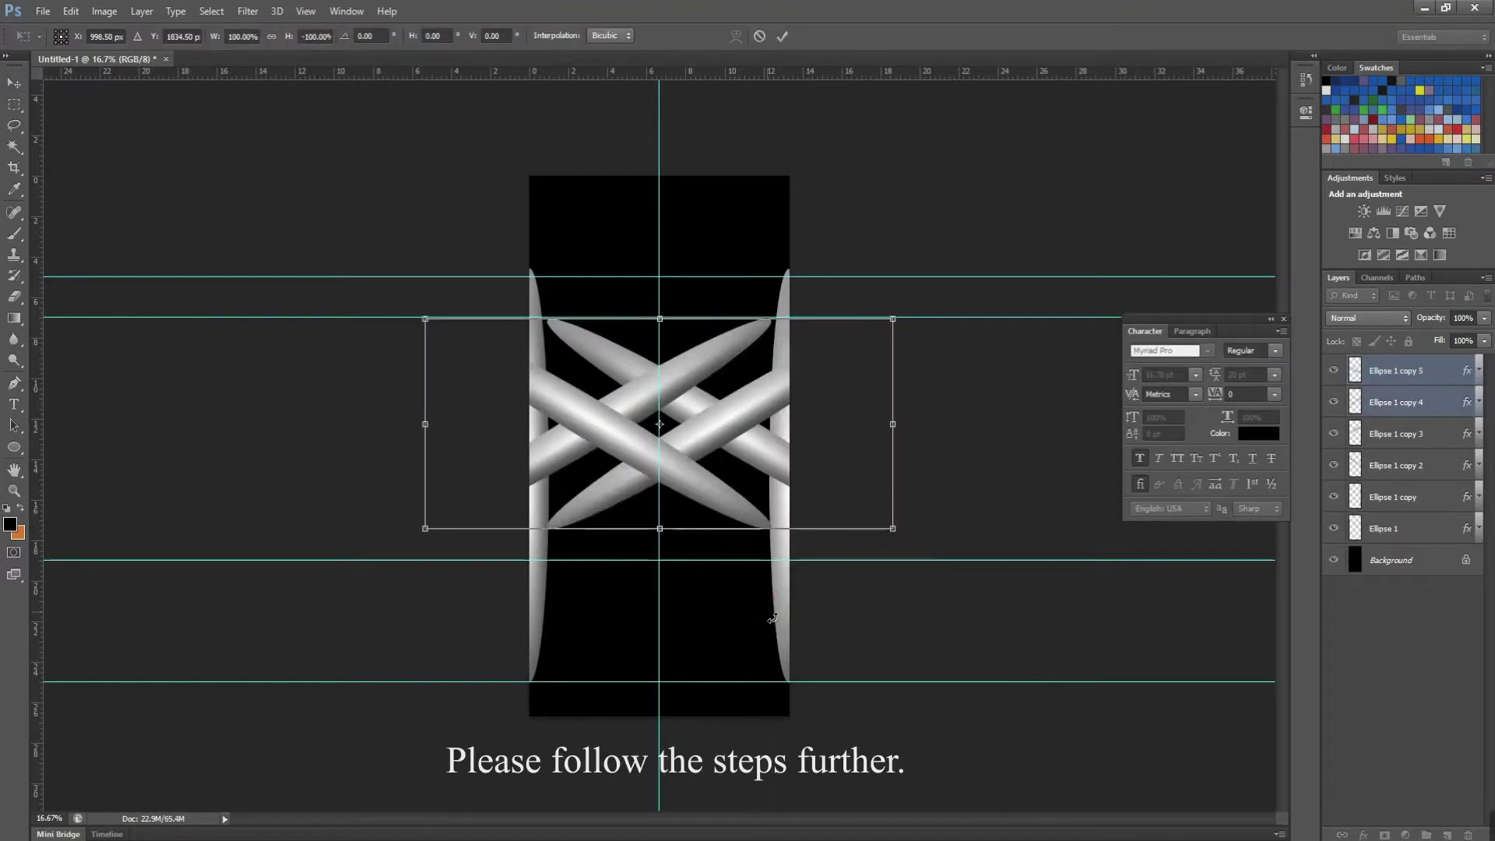
pyautogui.moveTo(770, 523); pyautogui.dragTo(773, 620)
pyautogui.press('Return')
pyautogui.hotkey('shift', 'Down')
pyautogui.hotkey('shift', 'Down')
pyautogui.hotkey('shift', 'Down')
pyautogui.hotkey('shift', 'Down')
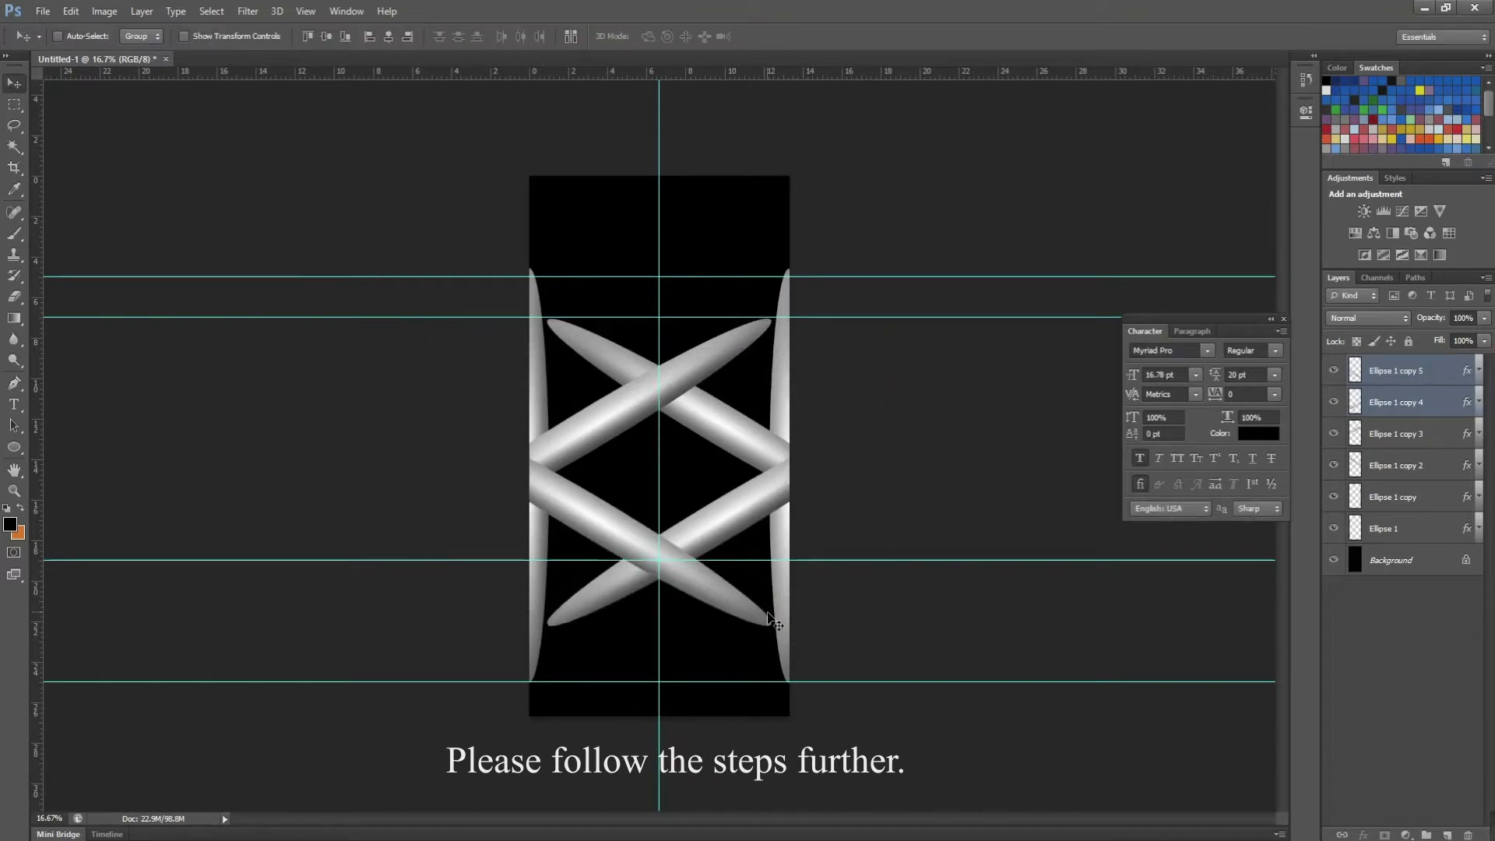
# Nudge the lower crossed pair up so it overlaps the upper pair and its crossing meets the lower guide
pyautogui.hotkey('shift', 'Up')
pyautogui.hotkey('shift', 'Up')
pyautogui.hotkey('shift', 'Up')
pyautogui.hotkey('shift', 'Up')
pyautogui.hotkey('shift', 'Up')
pyautogui.hotkey('shift', 'Up')
pyautogui.hotkey('shift', 'Up')
pyautogui.hotkey('shift', 'Up')
pyautogui.hotkey('shift', 'Up')
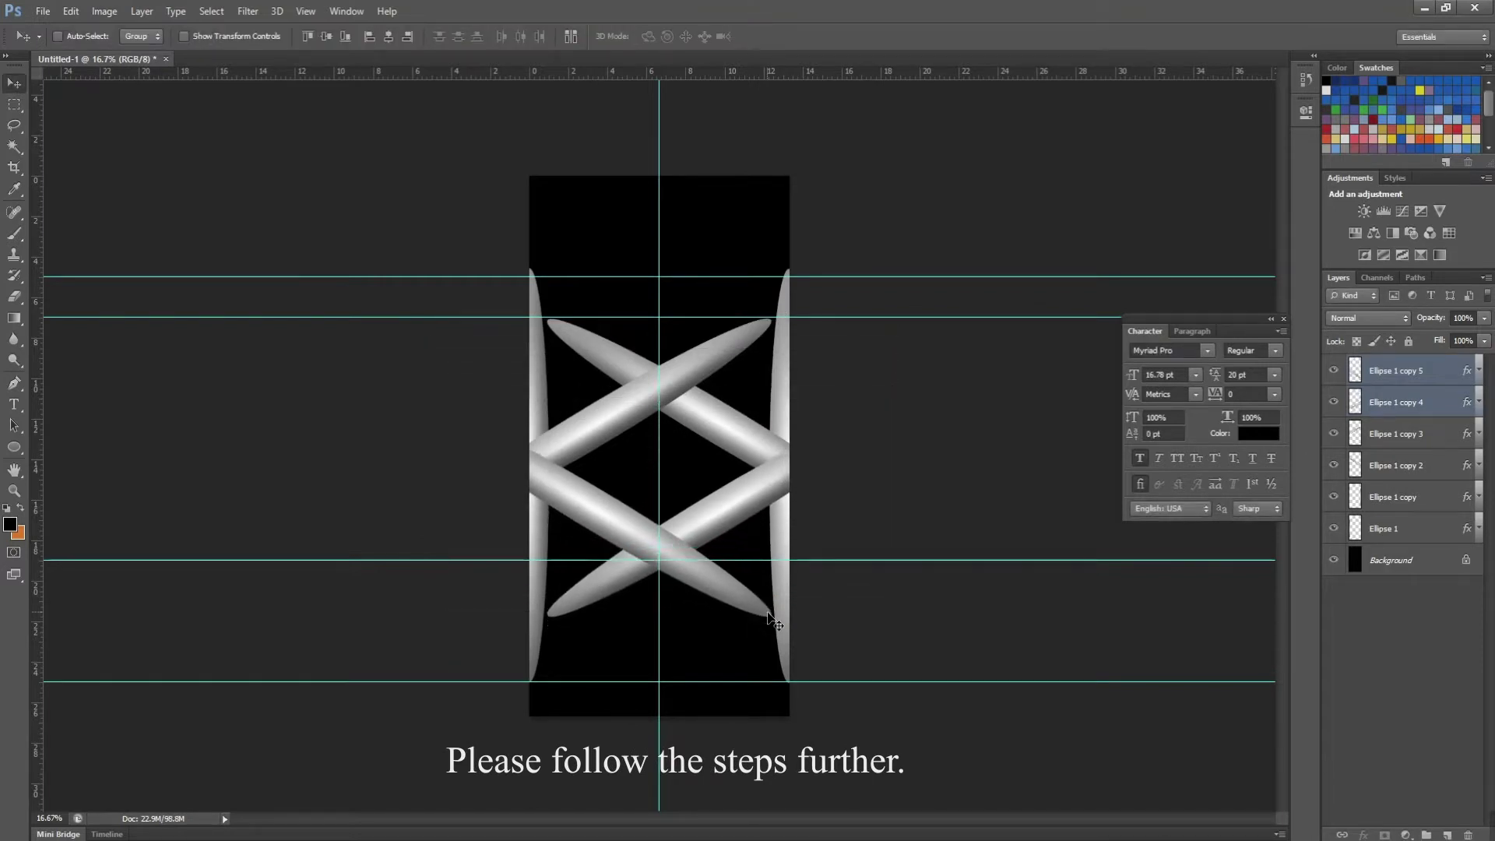
pyautogui.hotkey('shift', 'Up')
pyautogui.hotkey('shift', 'Up')
pyautogui.hotkey('shift', 'Up')
pyautogui.hotkey('shift', 'Up')
pyautogui.hotkey('shift', 'Up')
pyautogui.hotkey('shift', 'Up')
pyautogui.hotkey('shift', 'Up')
pyautogui.hotkey('shift', 'Up')
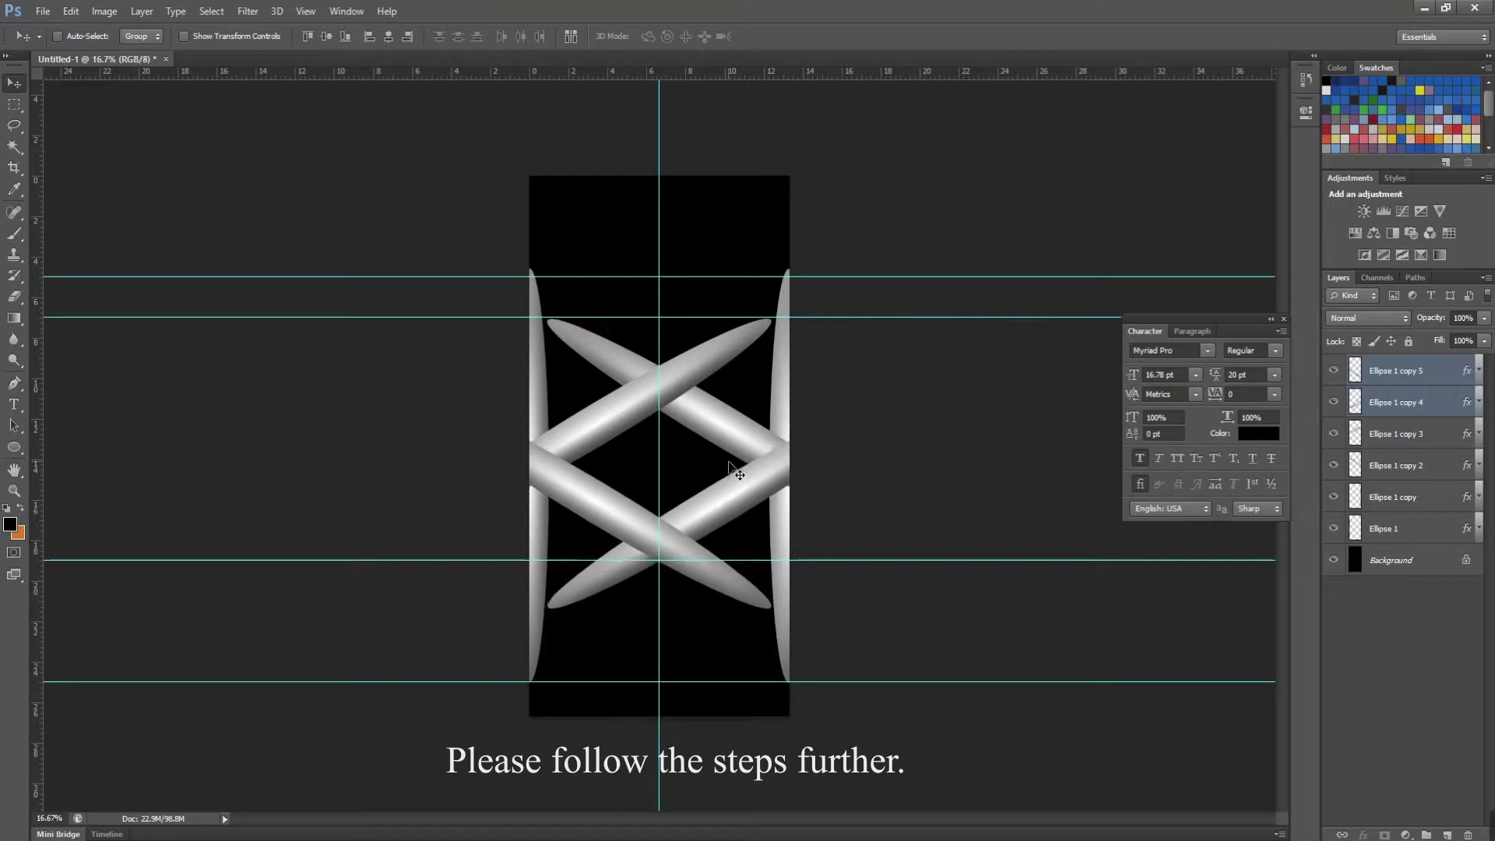
# Select the upper pair of diagonal ellipses and nudge it slightly upward
pyautogui.click(1419, 445)
pyautogui.keyDown('shift'); pyautogui.click(1418, 467); pyautogui.keyUp('shift')
pyautogui.hotkey('shift', 'Up')
pyautogui.hotkey('shift', 'Up')
pyautogui.hotkey('shift', 'Up')
pyautogui.hotkey('shift', 'Up')
pyautogui.hotkey('shift', 'Up')
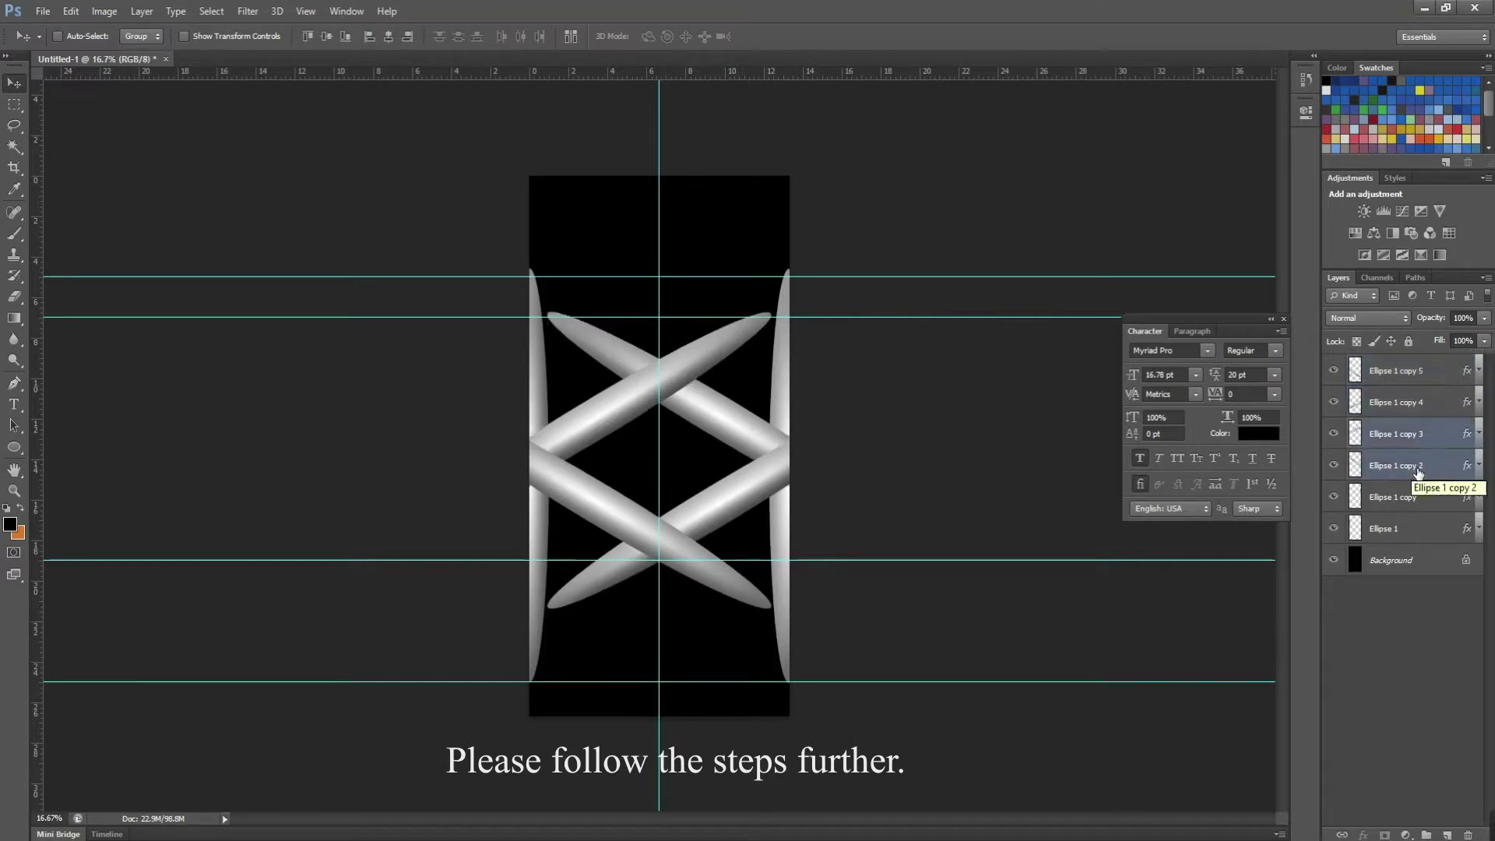
pyautogui.hotkey('shift', 'Up')
pyautogui.hotkey('shift', 'Up')
pyautogui.hotkey('ctrl', '+')
pyautogui.hotkey('shift', 'Down')
pyautogui.hotkey('shift', 'Down')
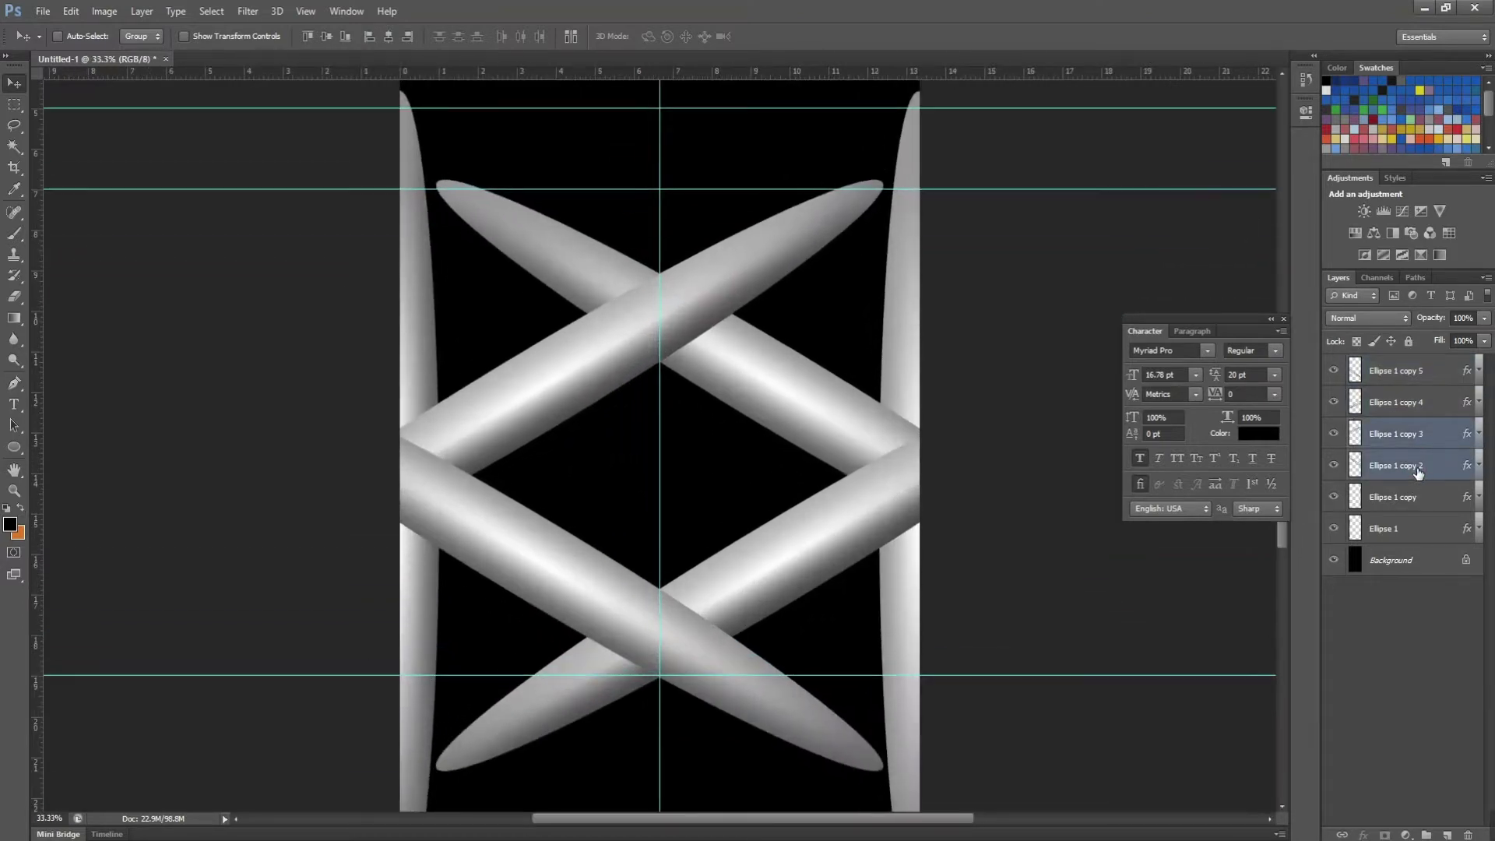
pyautogui.moveTo(920, 572); pyautogui.dragTo(911, 469)
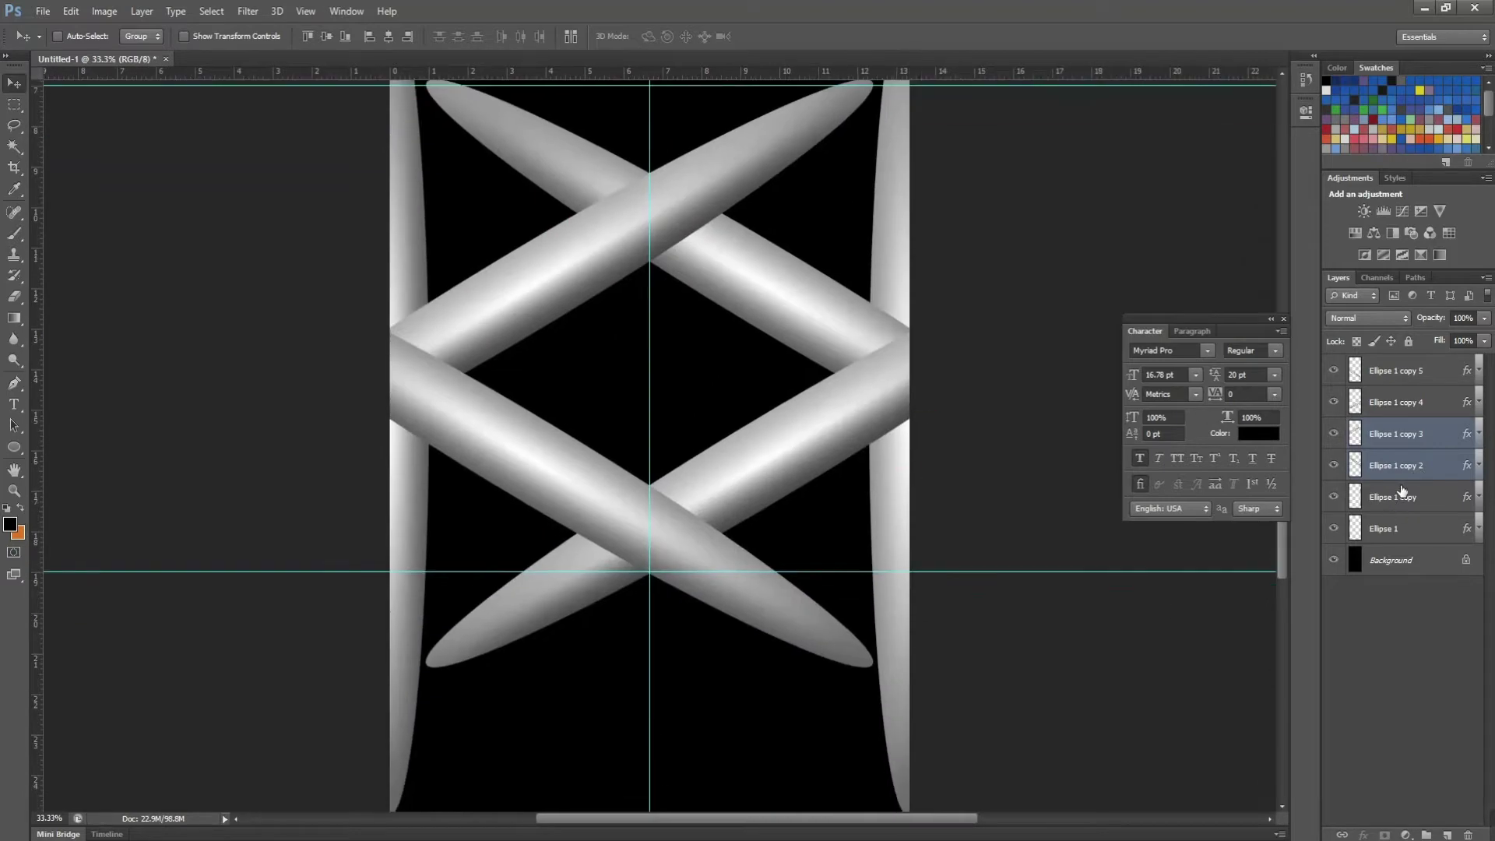
pyautogui.moveTo(925, 362); pyautogui.dragTo(939, 583)
pyautogui.rightClick(791, 358)
pyautogui.click(825, 368)
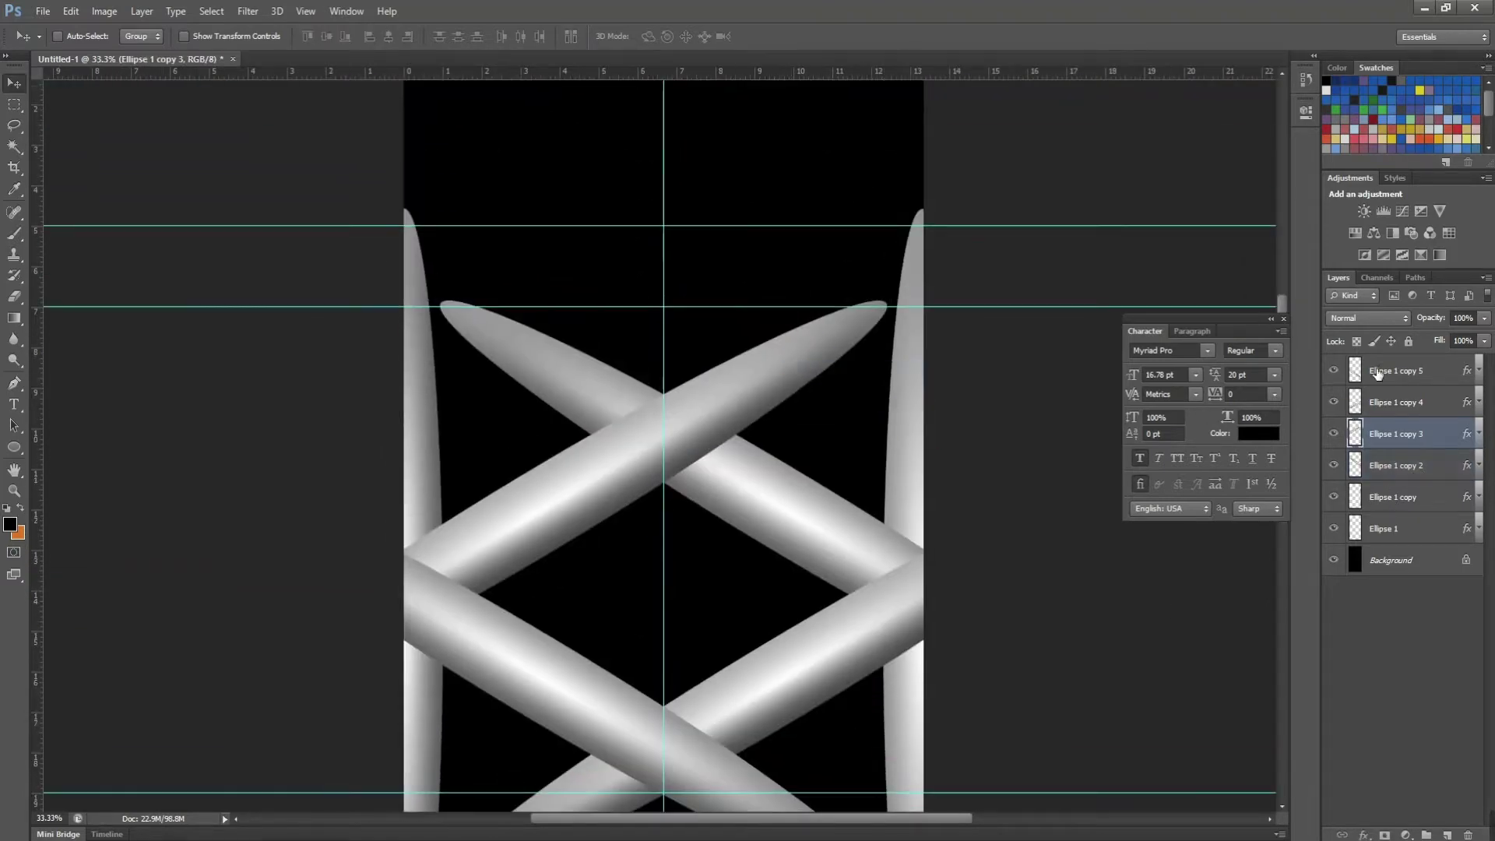
pyautogui.click(1378, 370)
pyautogui.hotkey('ctrl', 'j')
pyautogui.moveTo(755, 534); pyautogui.dragTo(759, 336)
pyautogui.hotkey('ctrl', 'z')
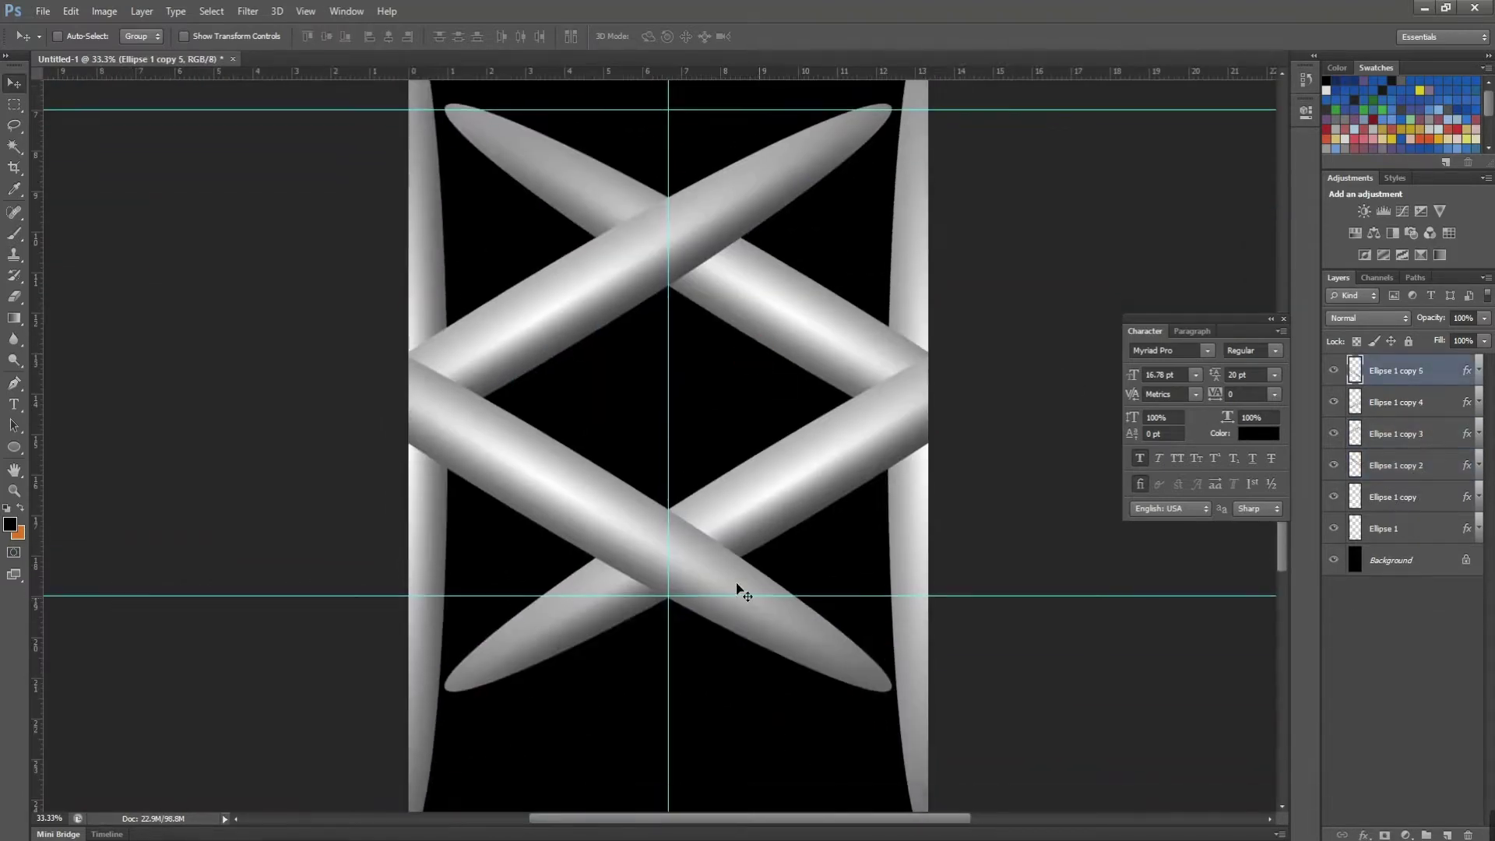
# Duplicate the right edge ellipse and move the copy horizontally onto the vertical centre guide
pyautogui.rightClick(913, 533)
pyautogui.click(955, 537)
pyautogui.hotkey('ctrl', 'j')
pyautogui.moveTo(750, 537); pyautogui.dragTo(771, 444)
pyautogui.keyDown('shift'); pyautogui.moveTo(909, 472); pyautogui.dragTo(650, 471); pyautogui.keyUp('shift')
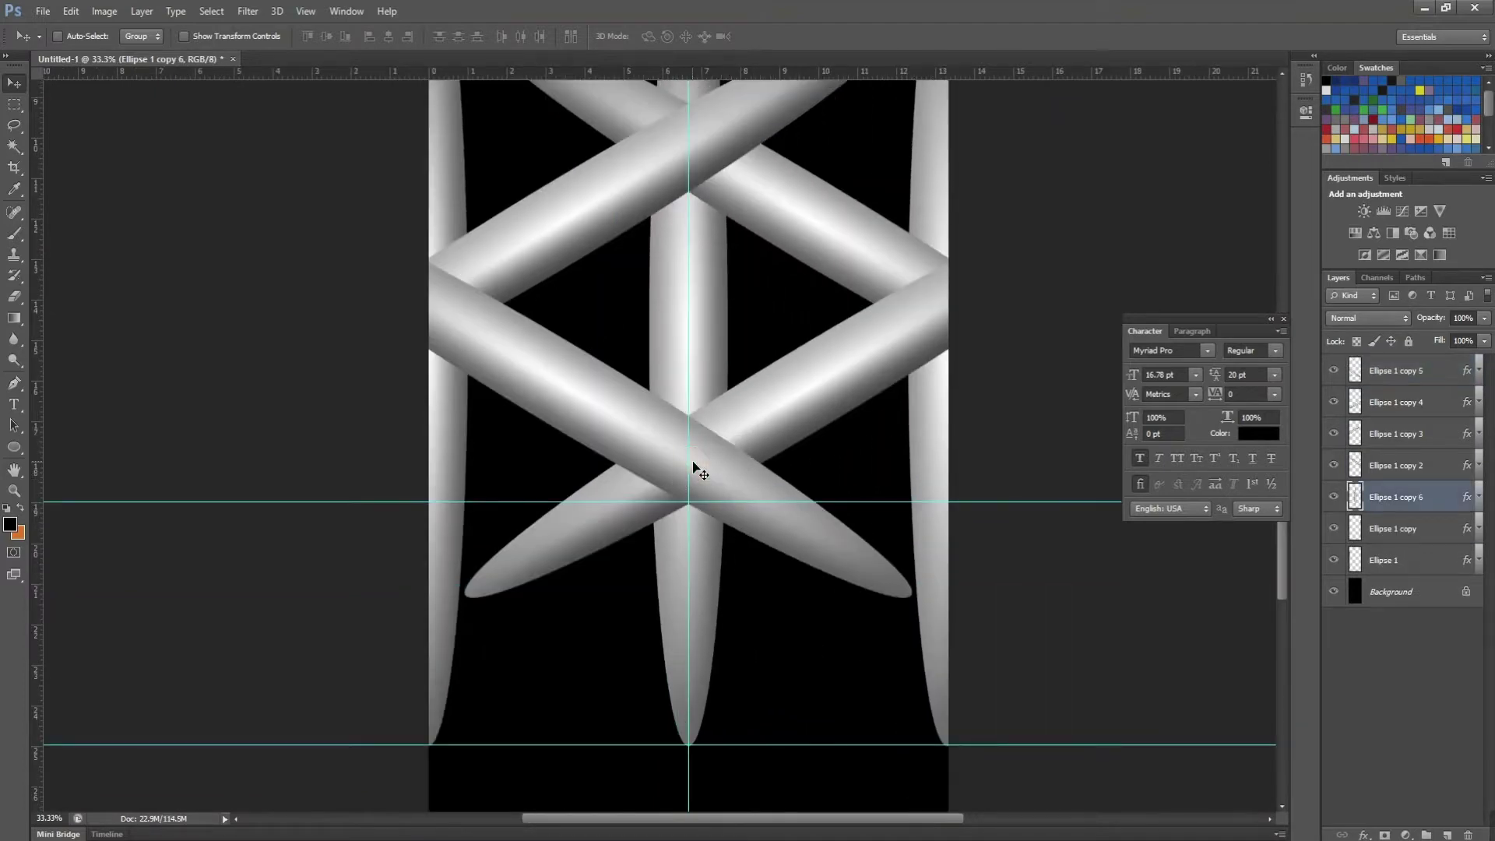
# Shrink the centre ellipse's height to 23.10% from its upper end, leaving a small oval on the lowest guide
pyautogui.hotkey('ctrl', '-')
pyautogui.hotkey('ctrl', 't')
pyautogui.moveTo(659, 269); pyautogui.dragTo(657, 590)
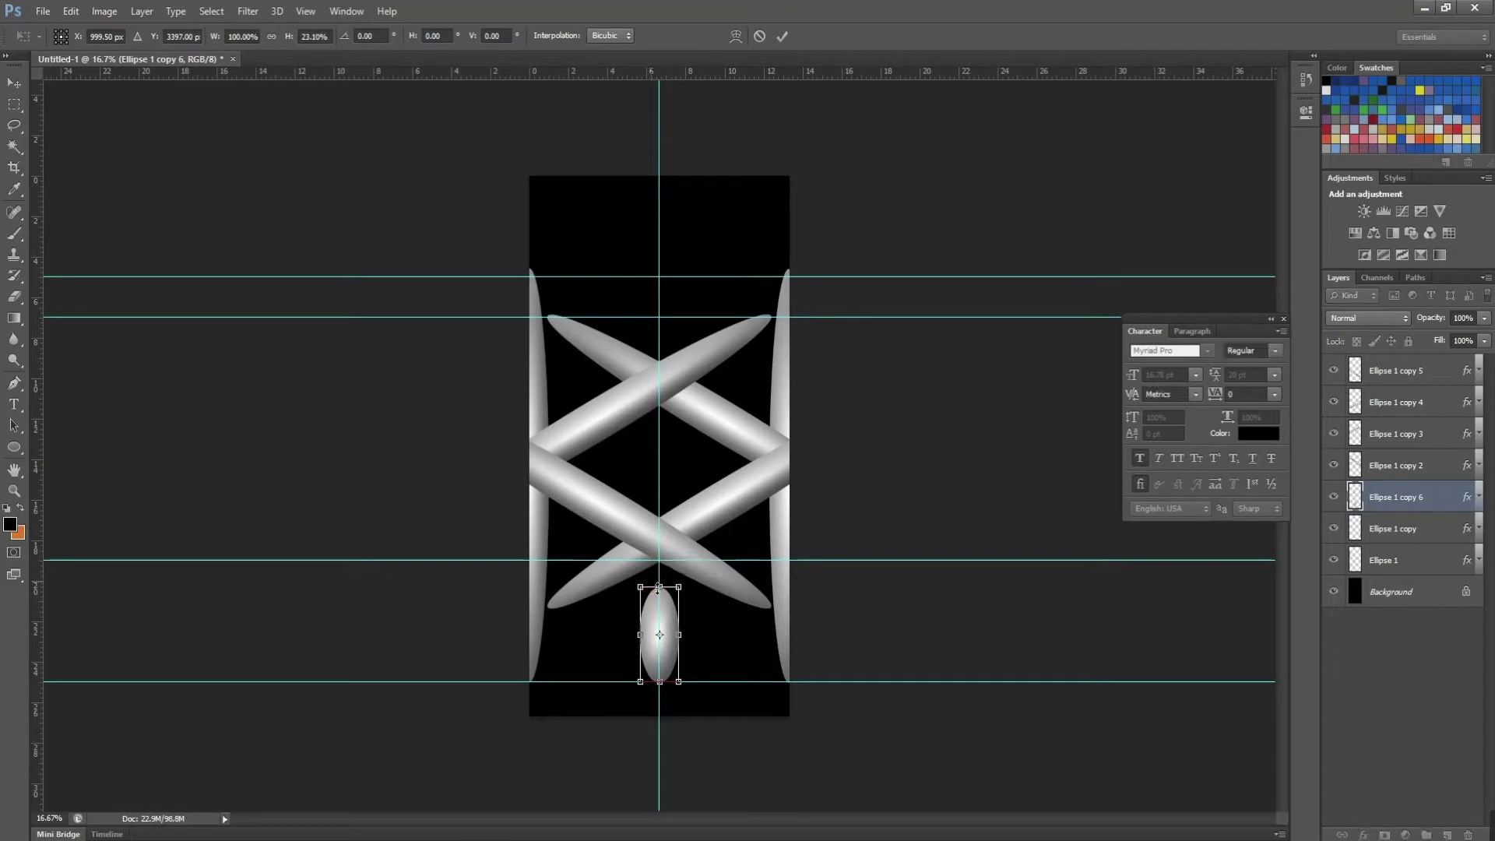
pyautogui.press('Return')
# Duplicate the small oval, bring the copy one layer forward and move it up above the upper crossing
pyautogui.hotkey('ctrl', 'j')
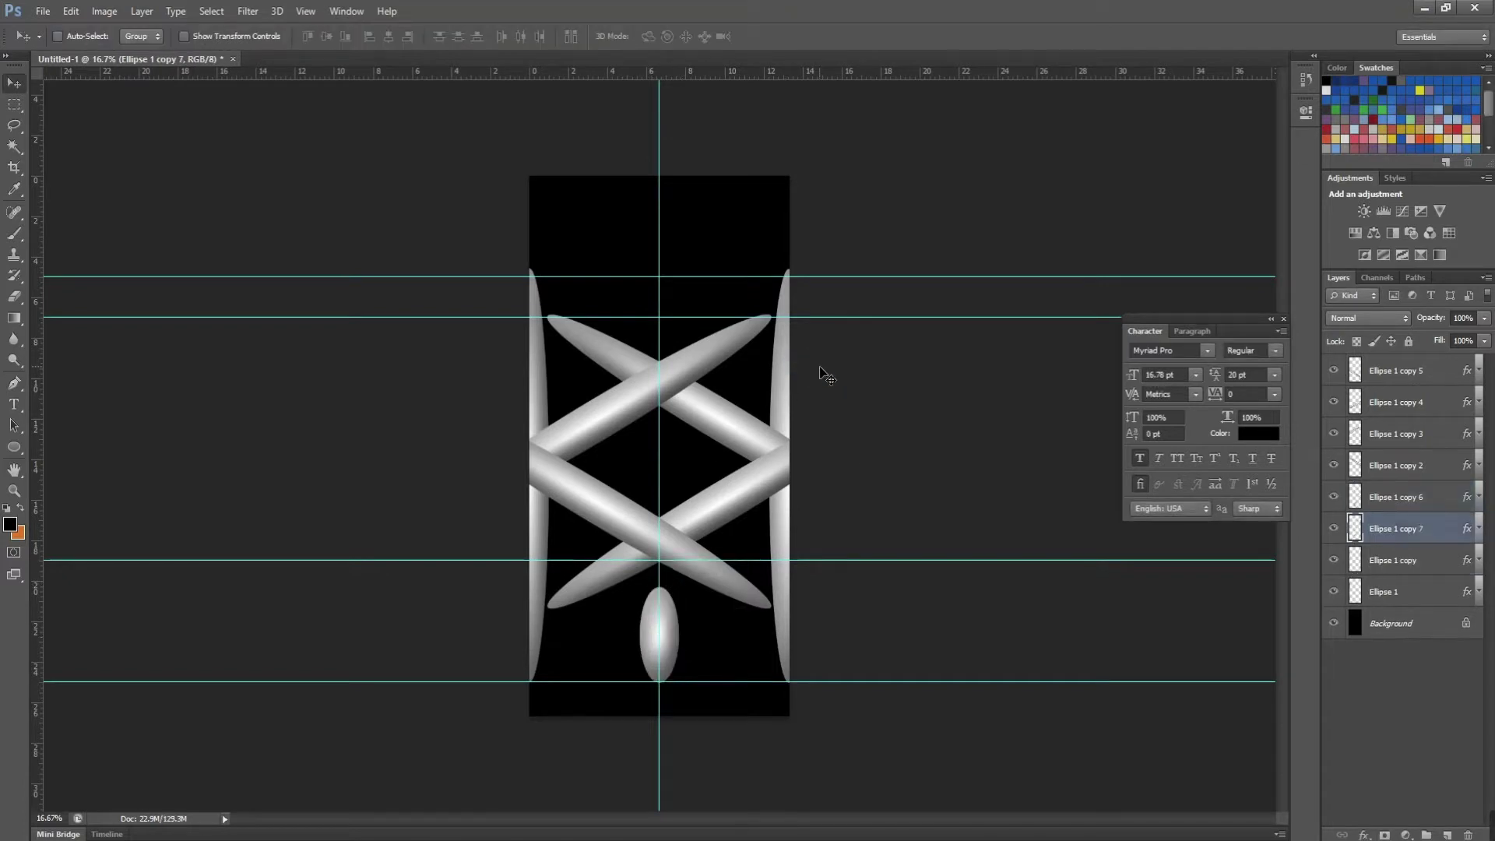
pyautogui.hotkey('ctrl', ']')
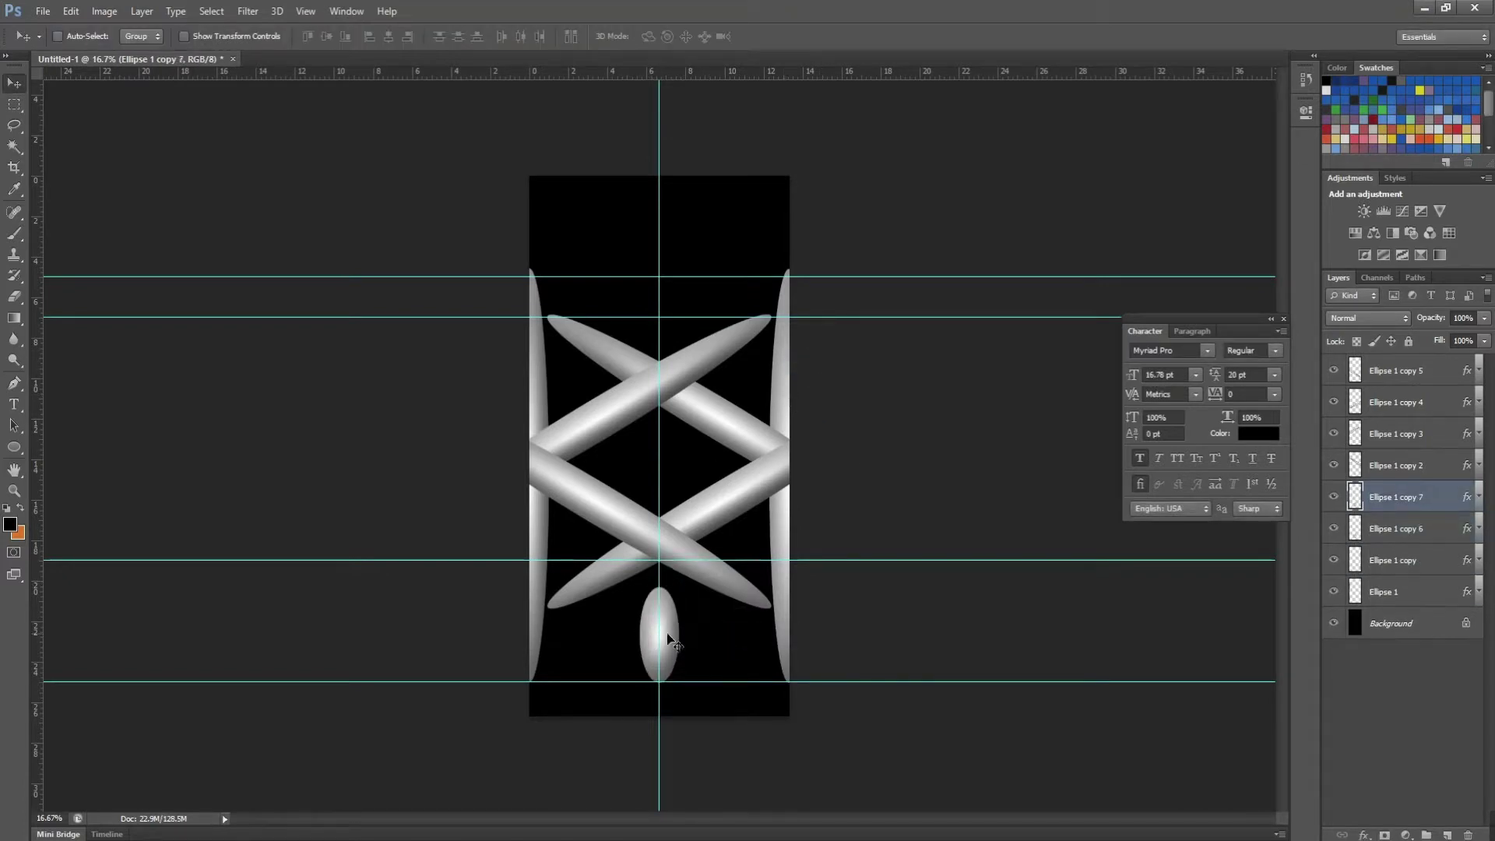
pyautogui.moveTo(660, 634); pyautogui.dragTo(660, 231)
# Scale the upper oval to 137.29% height and narrow it into a very thin vertical spike above the upper crossing
pyautogui.hotkey('ctrl', 't')
pyautogui.keyDown('alt'); pyautogui.moveTo(678, 299); pyautogui.dragTo(747, 454); pyautogui.keyUp('alt')
pyautogui.hotkey('ctrl', '+')
pyautogui.hotkey('ctrl', '+')
pyautogui.hotkey('ctrl', '+')
pyautogui.hotkey('ctrl', '+')
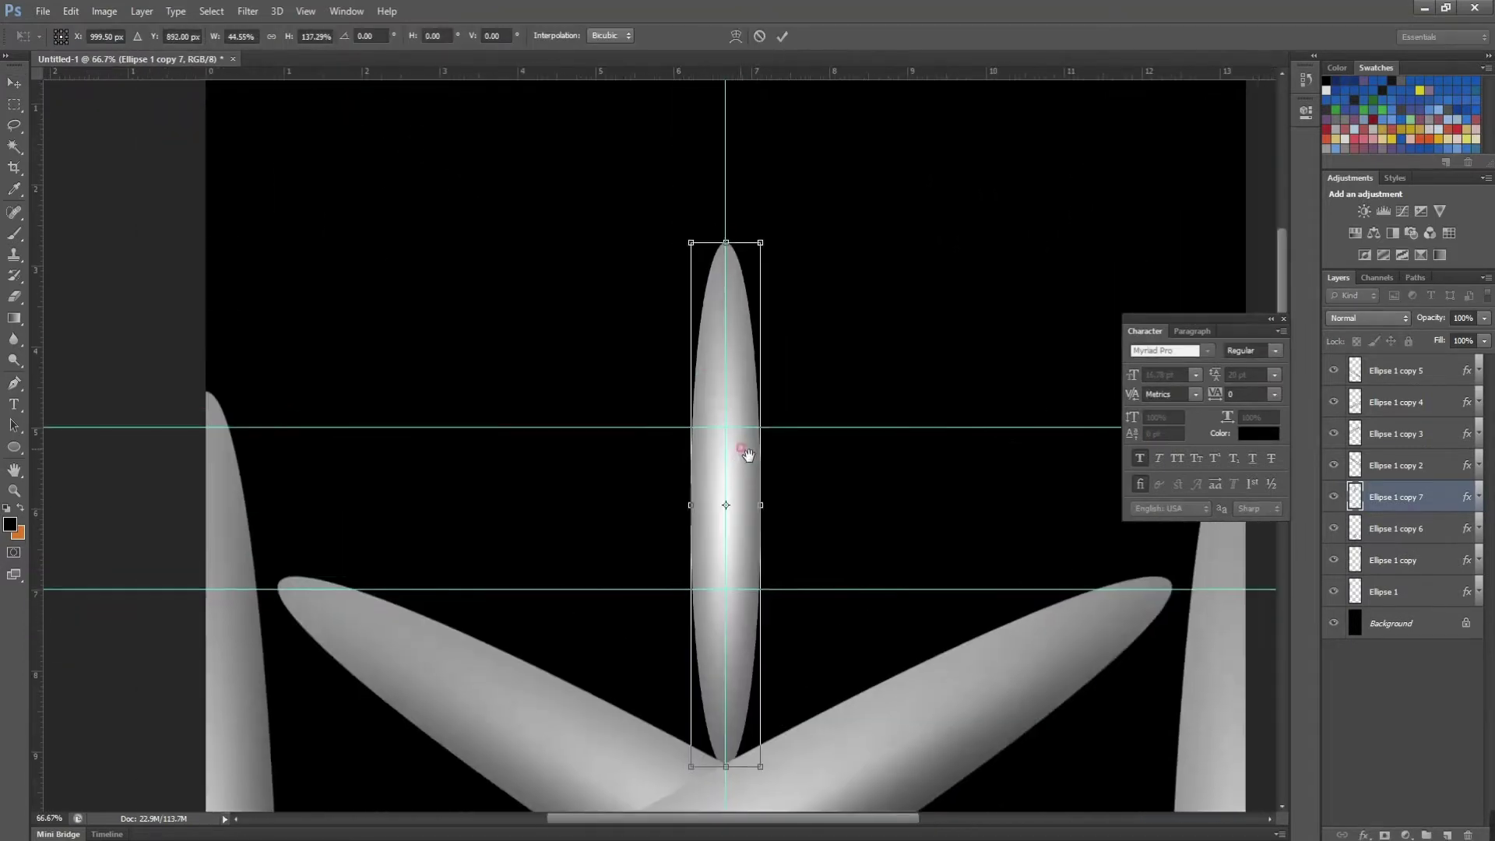
pyautogui.hotkey('ctrl', '+')
pyautogui.keyDown('alt'); pyautogui.moveTo(807, 536); pyautogui.dragTo(696, 417); pyautogui.keyUp('alt')
pyautogui.hotkey('ctrl', '-')
pyautogui.hotkey('ctrl', '-')
pyautogui.hotkey('ctrl', '-')
pyautogui.press('Return')
# Duplicate the vertical spike, rotate the copy 15° clockwise and place its lower tip at the upper crossing
pyautogui.hotkey('ctrl', 'j')
pyautogui.hotkey('ctrl', 't')
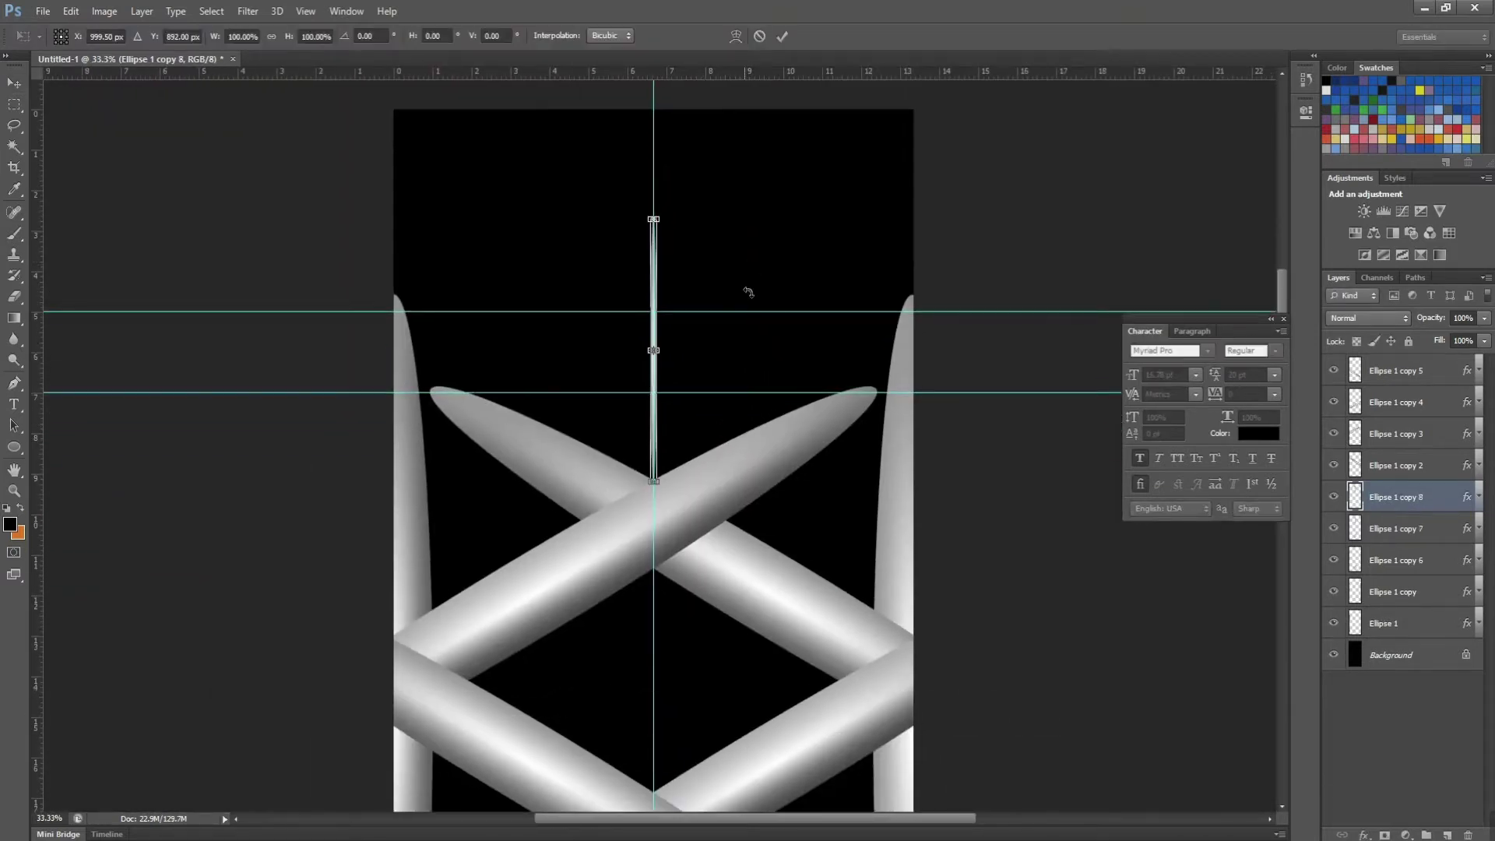
pyautogui.hotkey('ctrl', 'z')
pyautogui.moveTo(656, 352); pyautogui.dragTo(653, 581)
pyautogui.hotkey('ctrl', 'z')
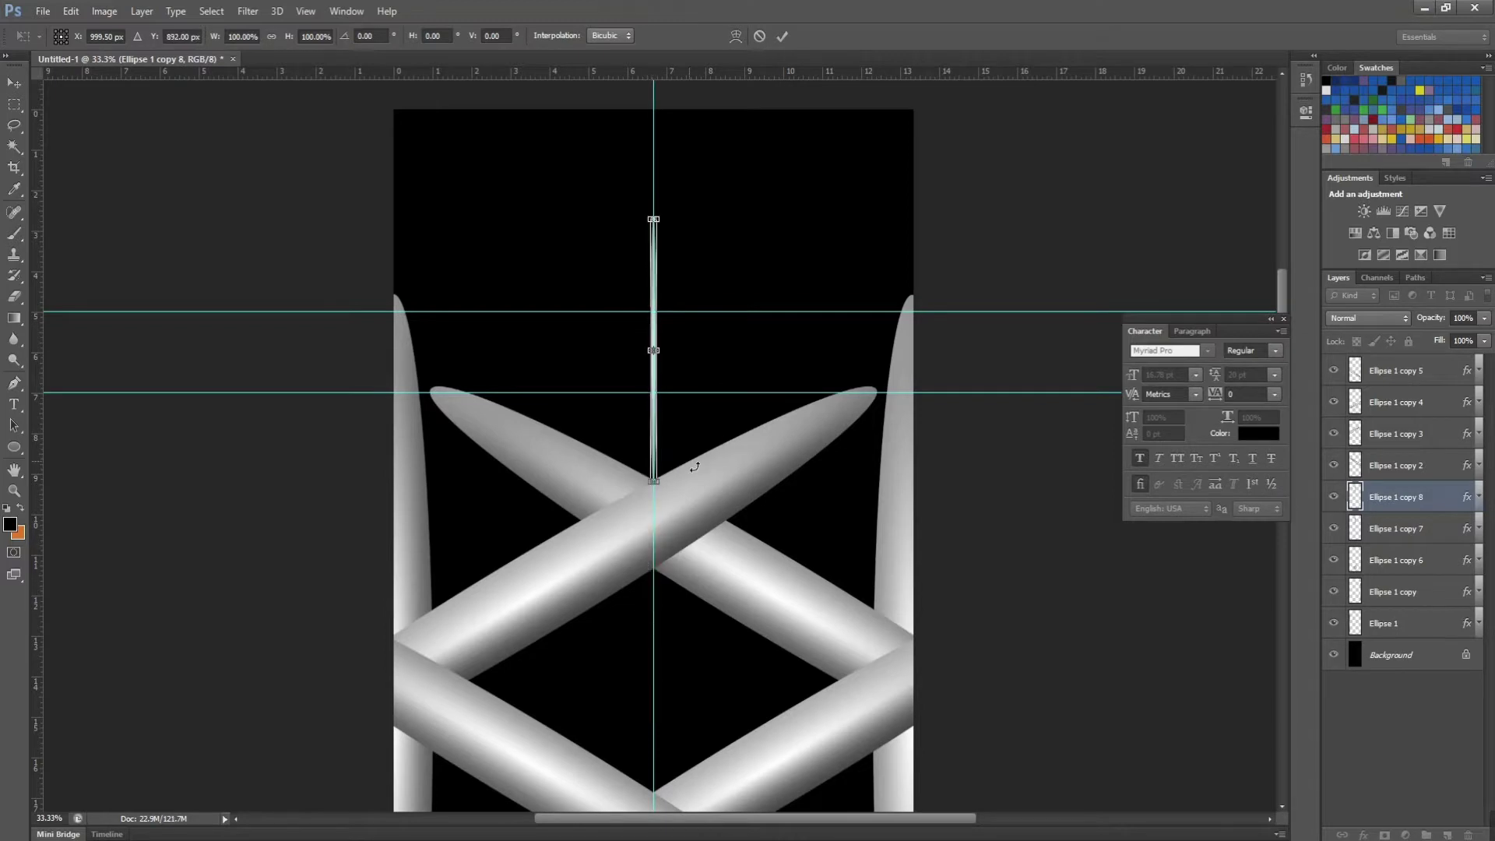
pyautogui.hotkey('ctrl', '+')
pyautogui.hotkey('ctrl', '+')
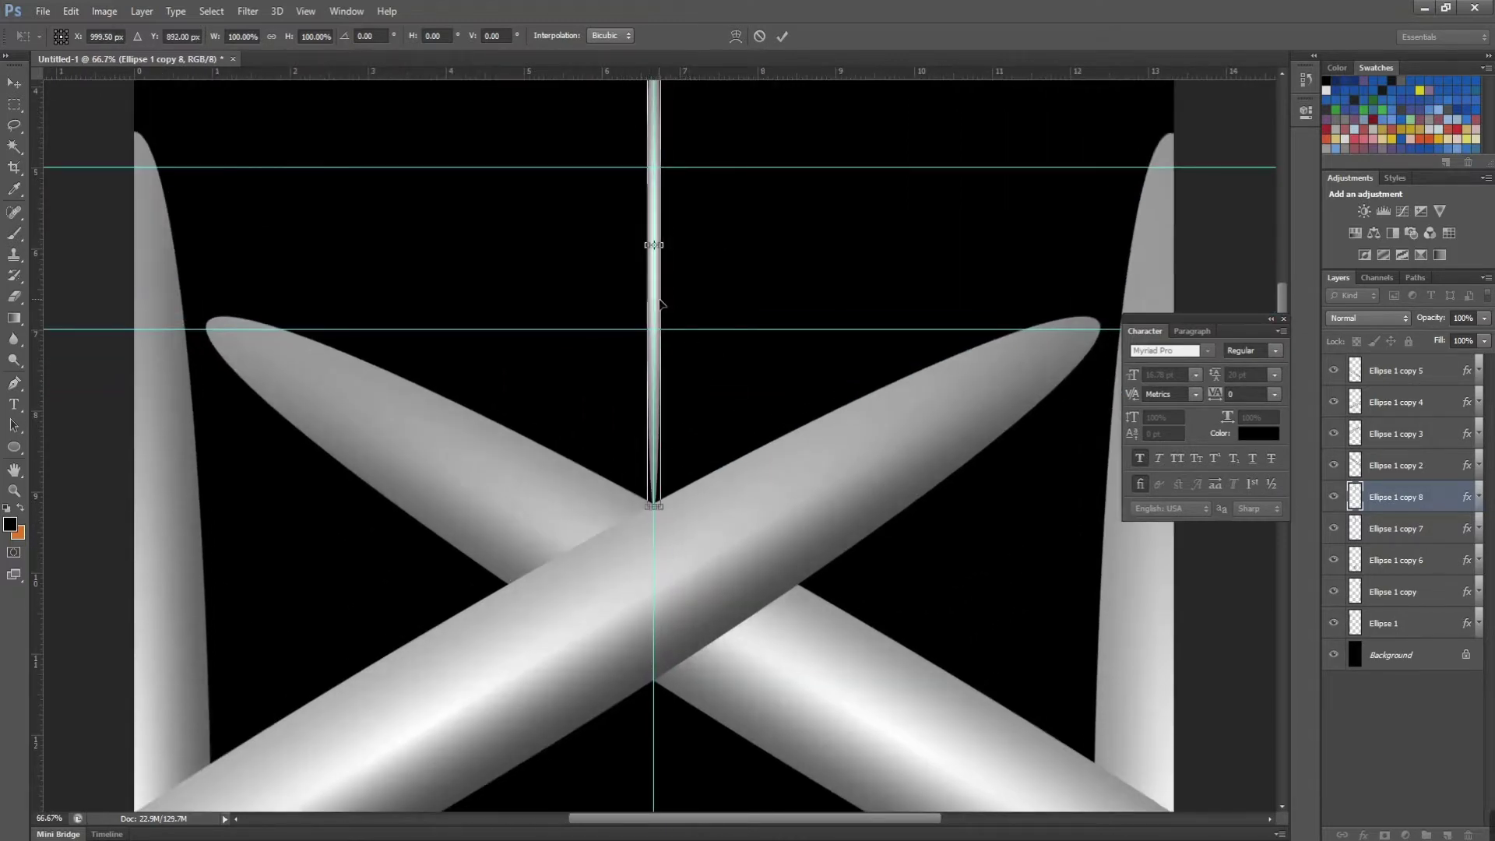
pyautogui.click(656, 256)
pyautogui.hotkey('ctrl', '-')
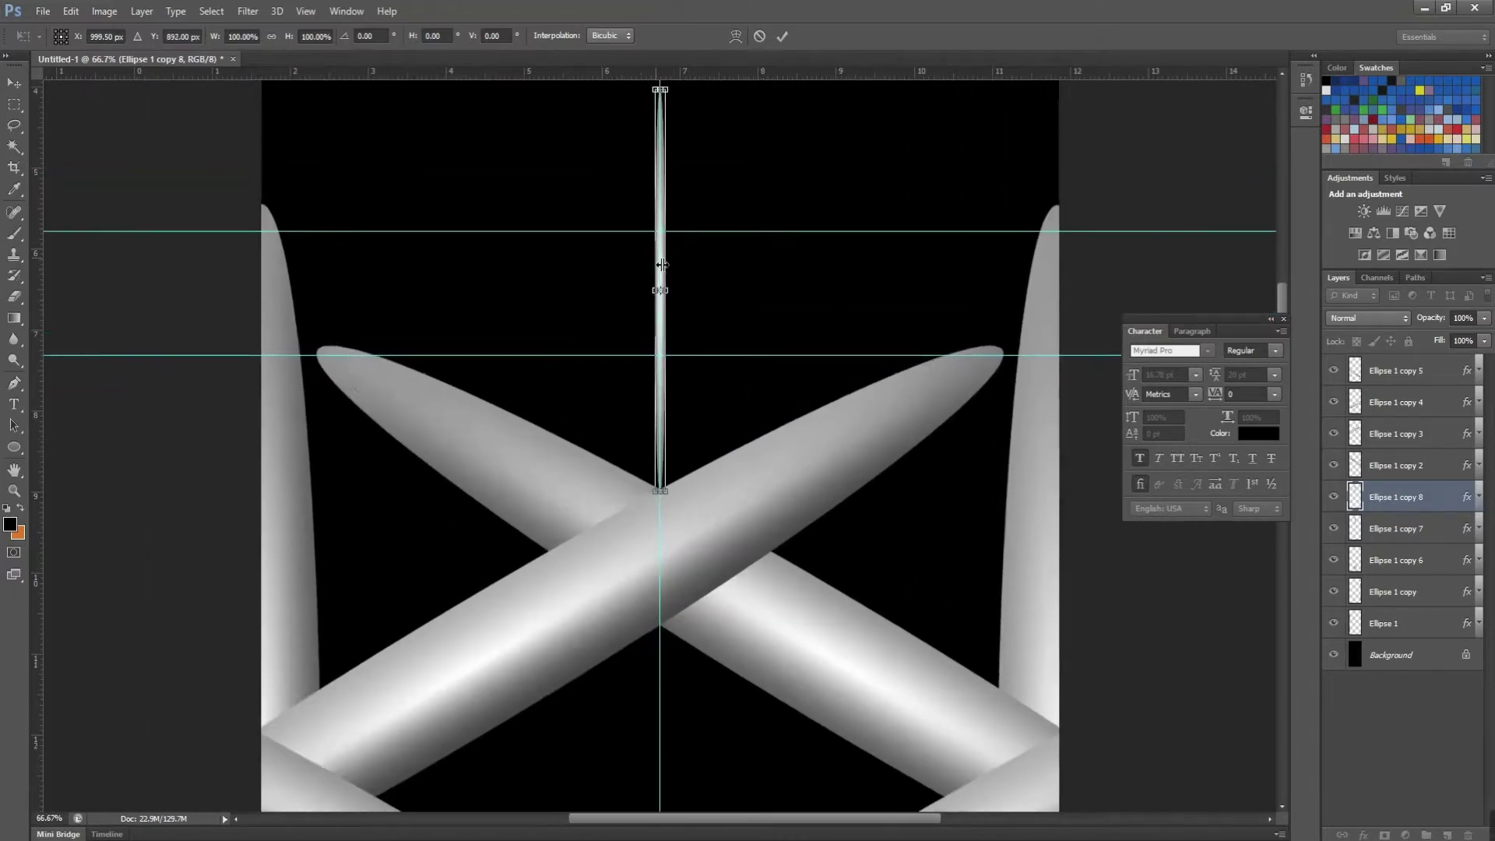
pyautogui.keyDown('shift'); pyautogui.moveTo(698, 107); pyautogui.dragTo(738, 129); pyautogui.keyUp('shift')
pyautogui.keyDown('shift'); pyautogui.moveTo(682, 222); pyautogui.dragTo(732, 228); pyautogui.keyUp('shift')
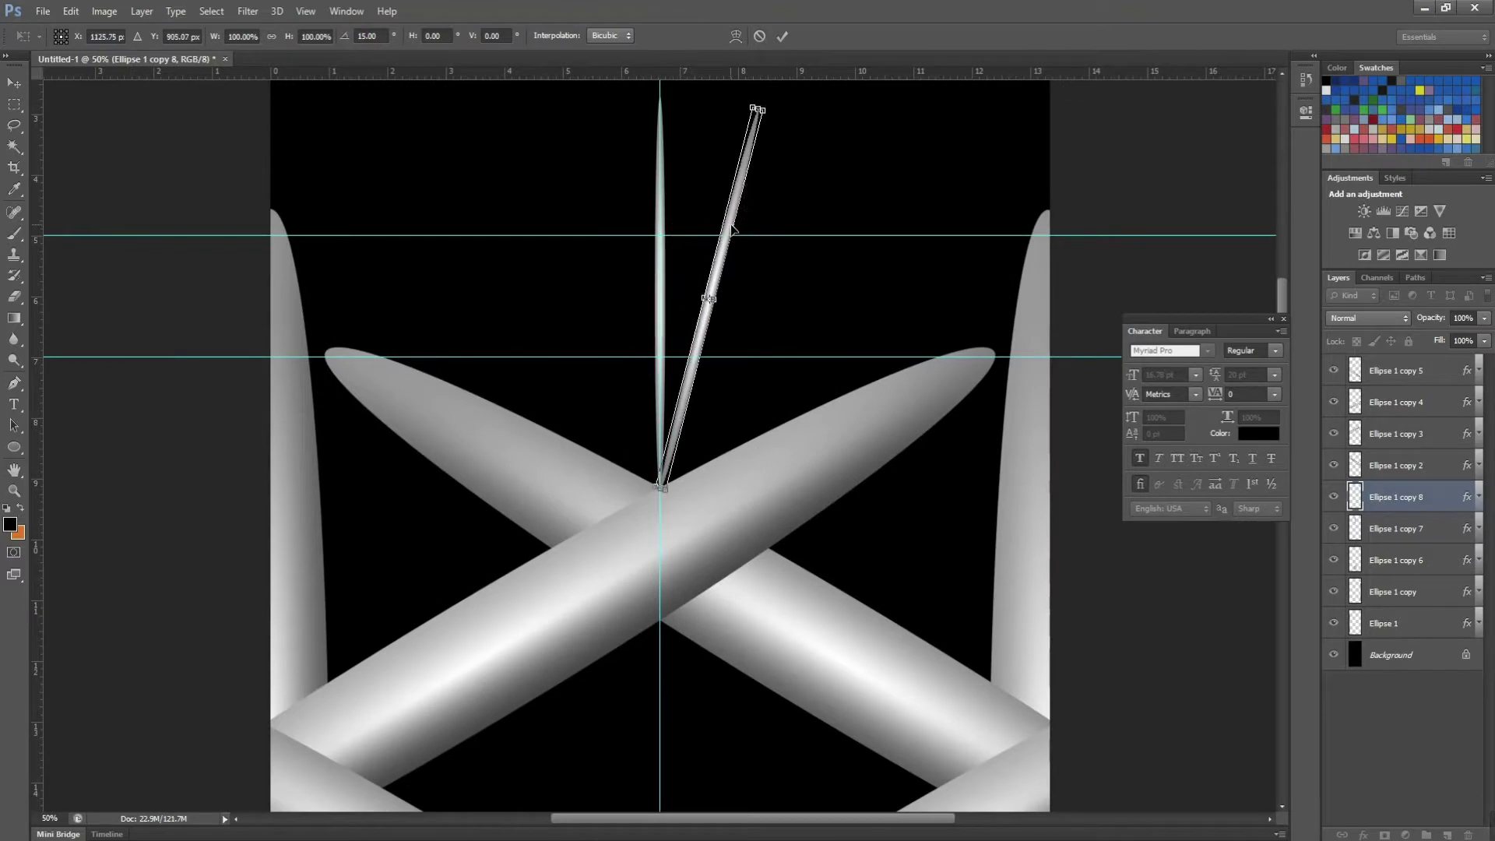
pyautogui.press('Return')
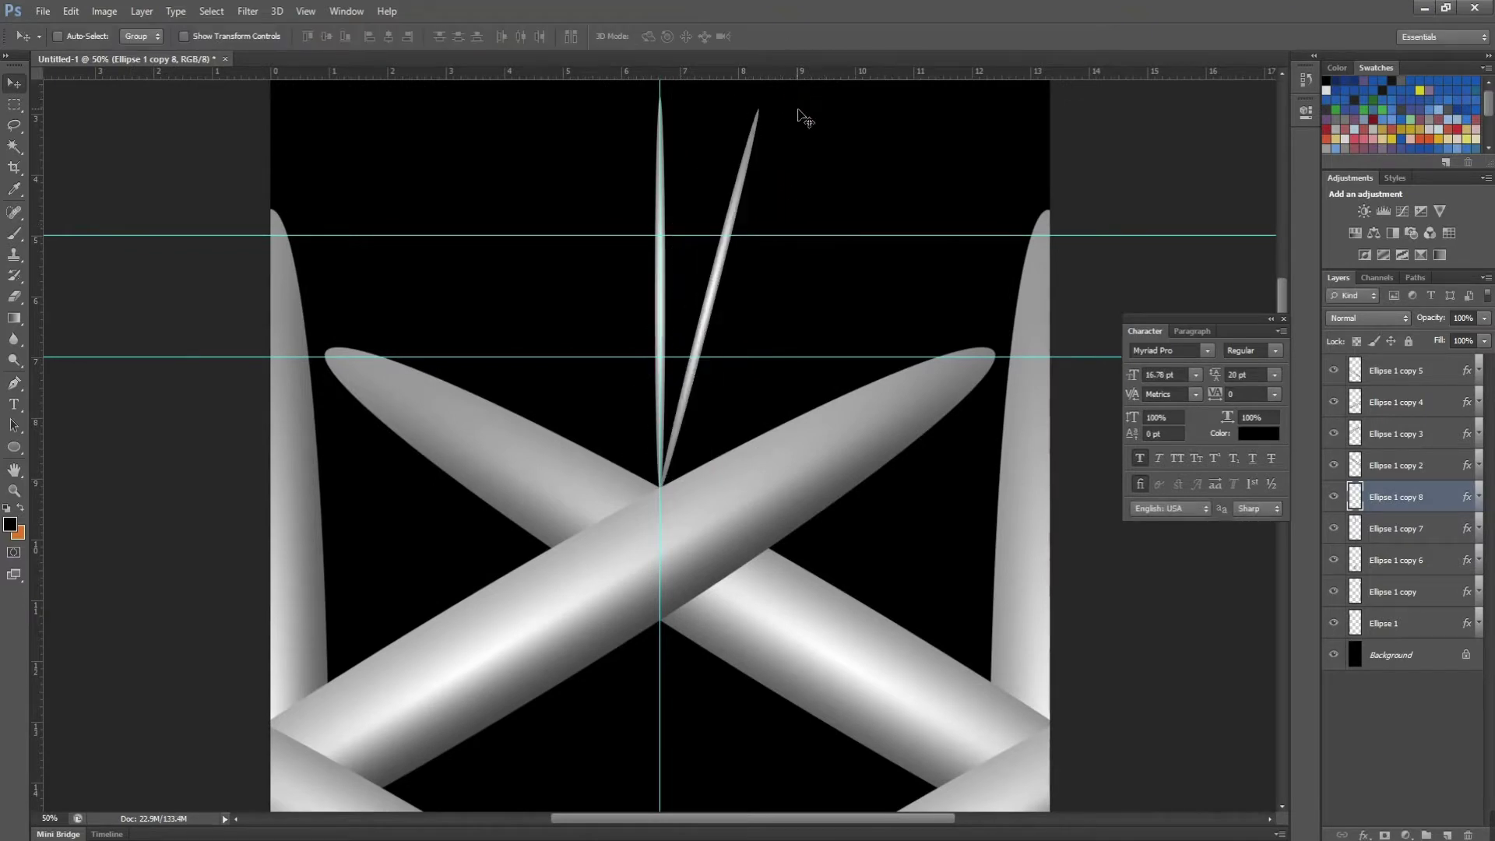
# Create another copy of the slanted spike, rotate it further clockwise and align its lower tip with the crossing
pyautogui.hotkey('ctrl', 'alt', 't')
pyautogui.keyDown('shift'); pyautogui.moveTo(806, 125); pyautogui.dragTo(846, 153); pyautogui.keyUp('shift')
pyautogui.press('Return')
pyautogui.moveTo(742, 246); pyautogui.dragTo(788, 265)
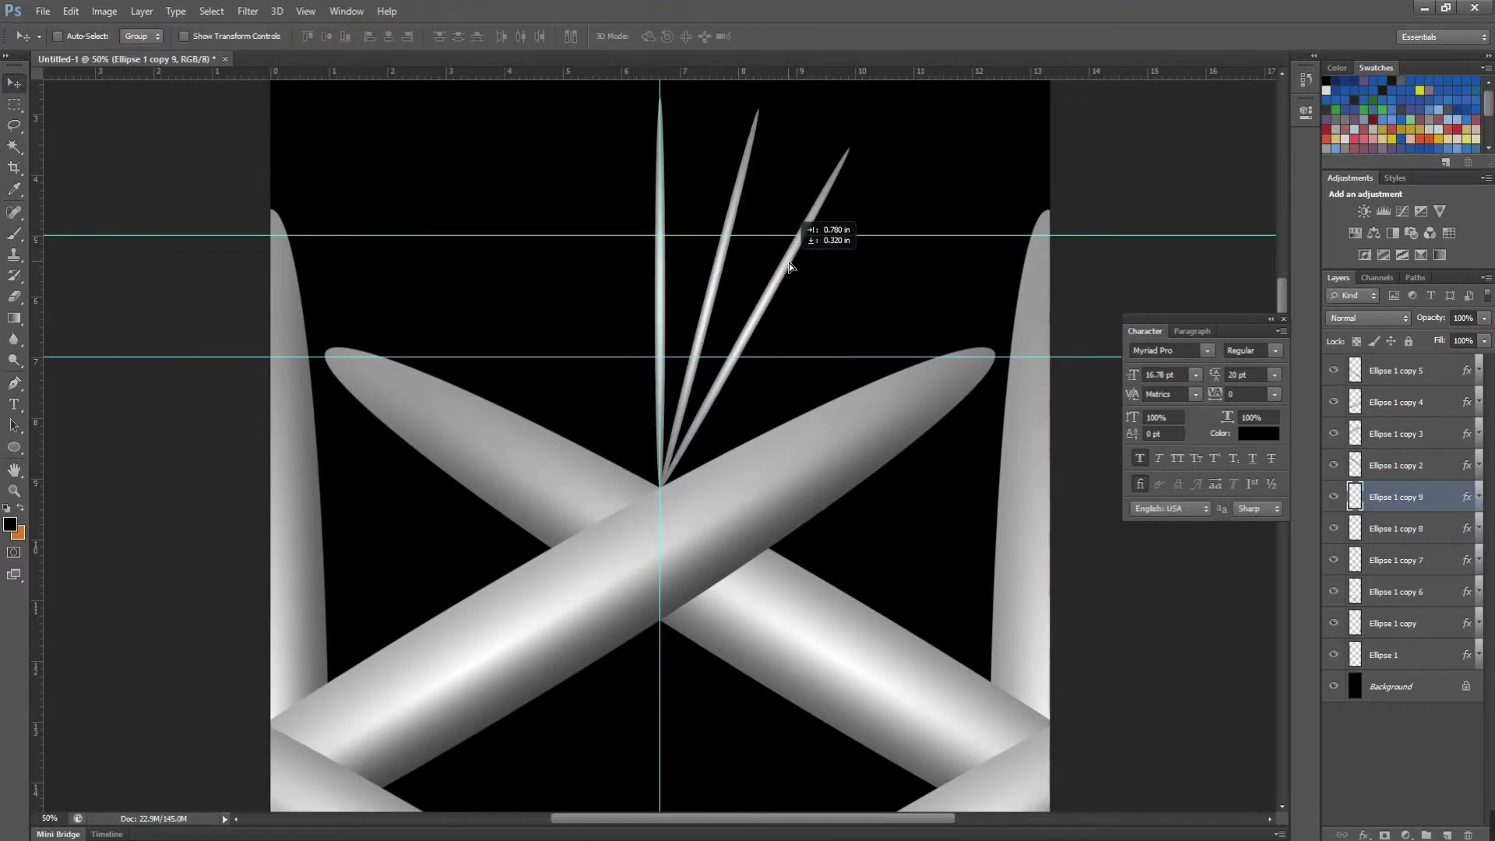
# Duplicate the outermost spike, rotate the copy further clockwise and place it as the fourth ray from the crossing
pyautogui.hotkey('ctrl', 'j')
pyautogui.hotkey('ctrl', 't')
pyautogui.rightClick(797, 281)
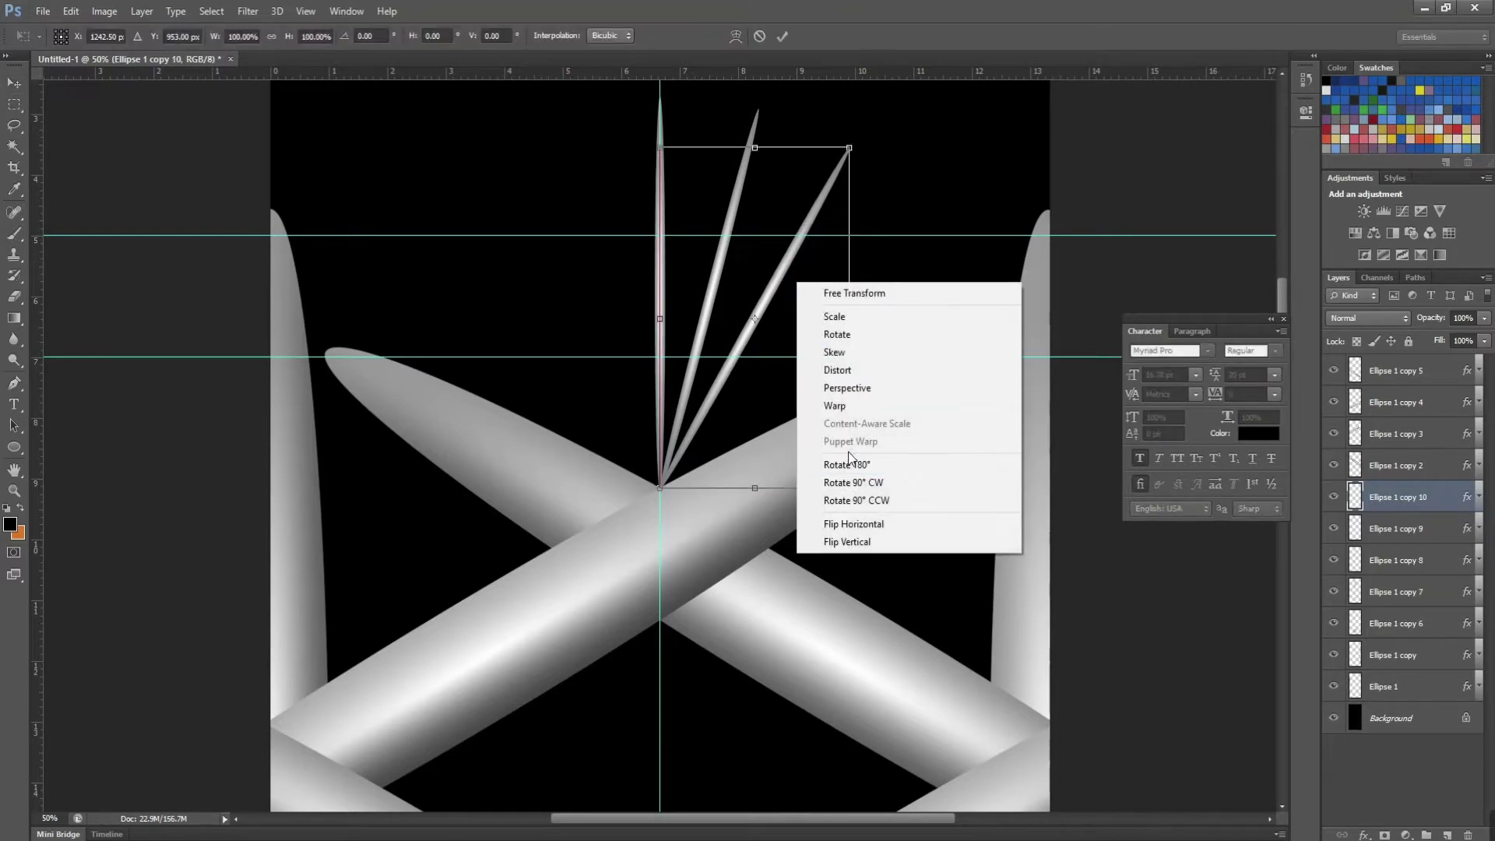
pyautogui.click(877, 132)
pyautogui.keyDown('shift'); pyautogui.moveTo(833, 166); pyautogui.dragTo(895, 142); pyautogui.keyUp('shift')
pyautogui.press('Return')
pyautogui.moveTo(887, 261); pyautogui.dragTo(837, 317)
# Duplicate the three slanted spikes together and flip the copies horizontally
pyautogui.keyDown('shift'); pyautogui.click(1424, 536); pyautogui.keyUp('shift')
pyautogui.keyDown('shift'); pyautogui.click(1335, 560); pyautogui.keyUp('shift')
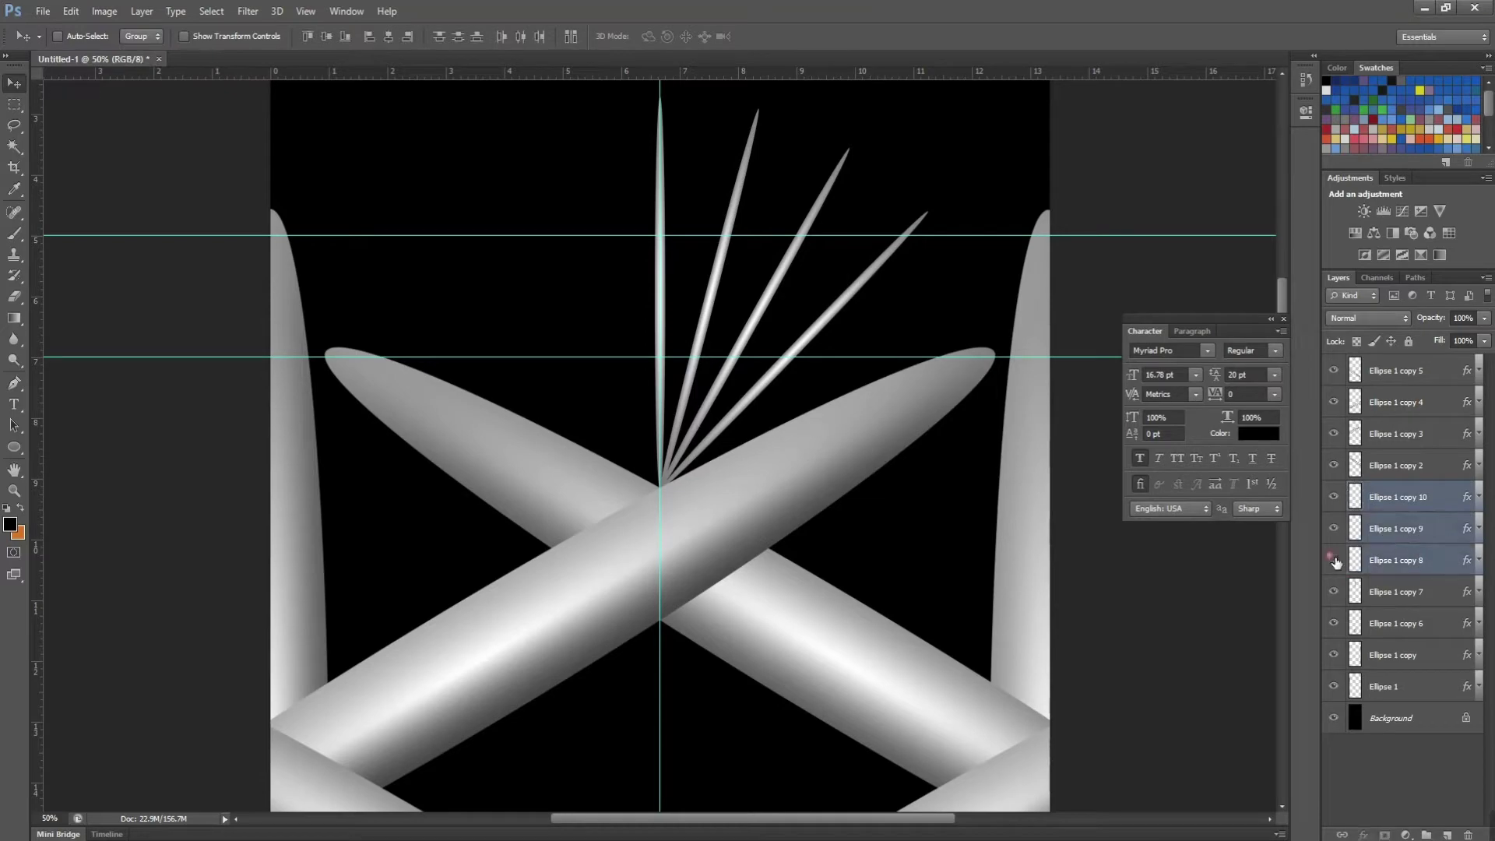
pyautogui.hotkey('ctrl', 'j')
pyautogui.hotkey('ctrl', 't')
pyautogui.rightClick(1279, 527)
pyautogui.rightClick(848, 309)
pyautogui.click(903, 545)
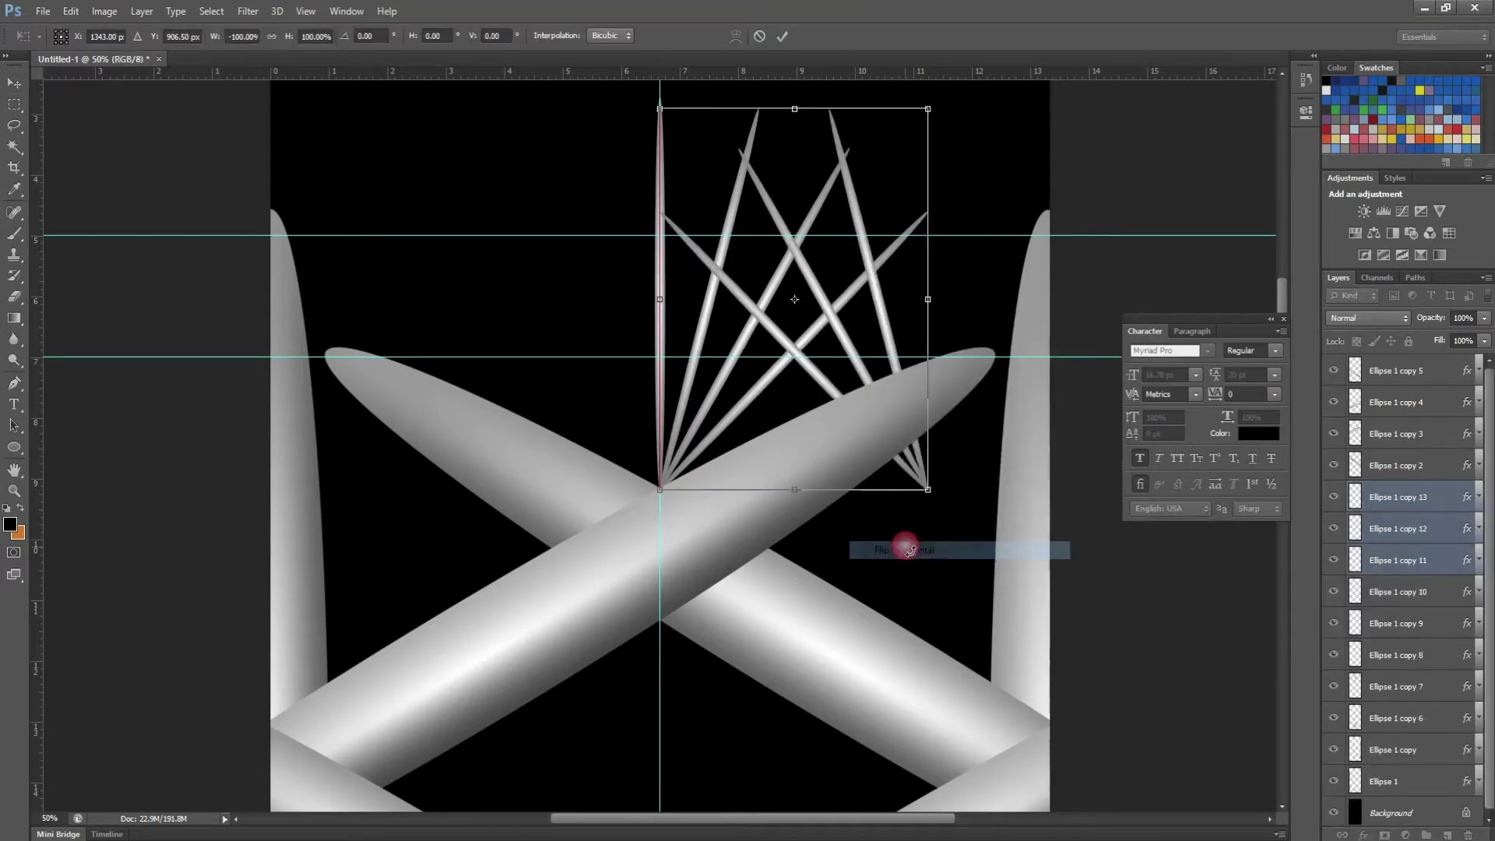
pyautogui.press('Return')
# Move the flipped spikes left until their lower tips meet the upper crossing, mirroring the rays about the vertical guide
pyautogui.hotkey('shift', 'Left')
pyautogui.hotkey('shift', 'Left')
pyautogui.hotkey('shift', 'Left')
pyautogui.hotkey('shift', 'Left')
pyautogui.hotkey('shift', 'Left')
pyautogui.hotkey('shift', 'Left')
pyautogui.hotkey('shift', 'Left')
pyautogui.hotkey('shift', 'Left')
pyautogui.hotkey('shift', 'Left')
pyautogui.hotkey('shift', 'Left')
pyautogui.hotkey('shift', 'Left')
pyautogui.hotkey('shift', 'Left')
pyautogui.hotkey('shift', 'Left')
pyautogui.hotkey('shift', 'Left')
pyautogui.hotkey('shift', 'Left')
pyautogui.hotkey('shift', 'Left')
pyautogui.hotkey('shift', 'Left')
pyautogui.hotkey('shift', 'Left')
pyautogui.hotkey('shift', 'Left')
pyautogui.hotkey('shift', 'Left')
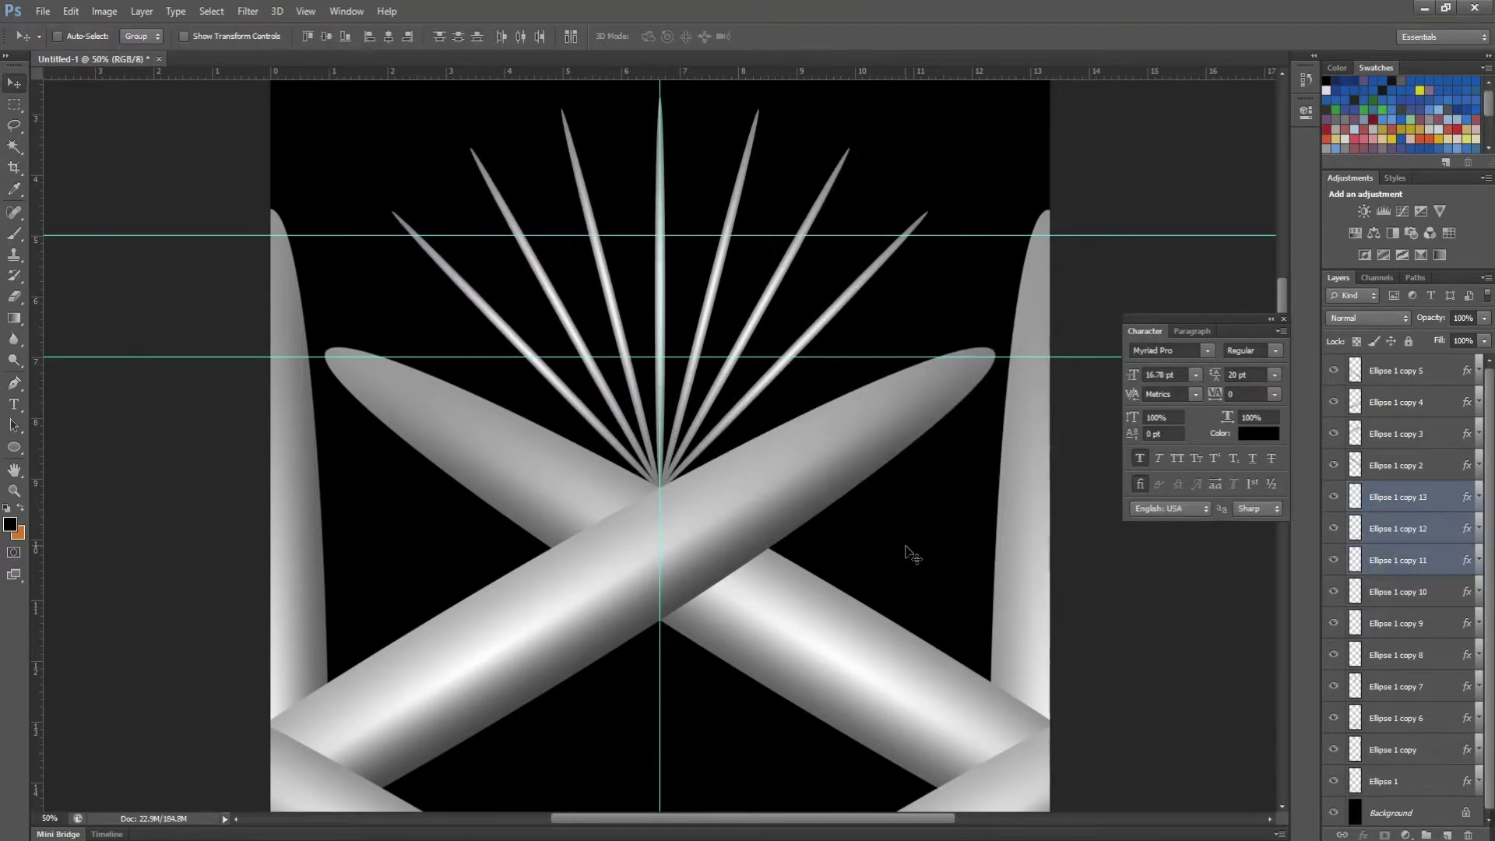
# Draw a small square of about 41 px above all ellipse layers, in the central black opening just left of the vertical guide
pyautogui.hotkey('ctrl', '0')
pyautogui.hotkey('ctrl', '+')
pyautogui.hotkey('ctrl', '+')
pyautogui.hotkey('ctrl', '+')
pyautogui.hotkey('ctrl', '+')
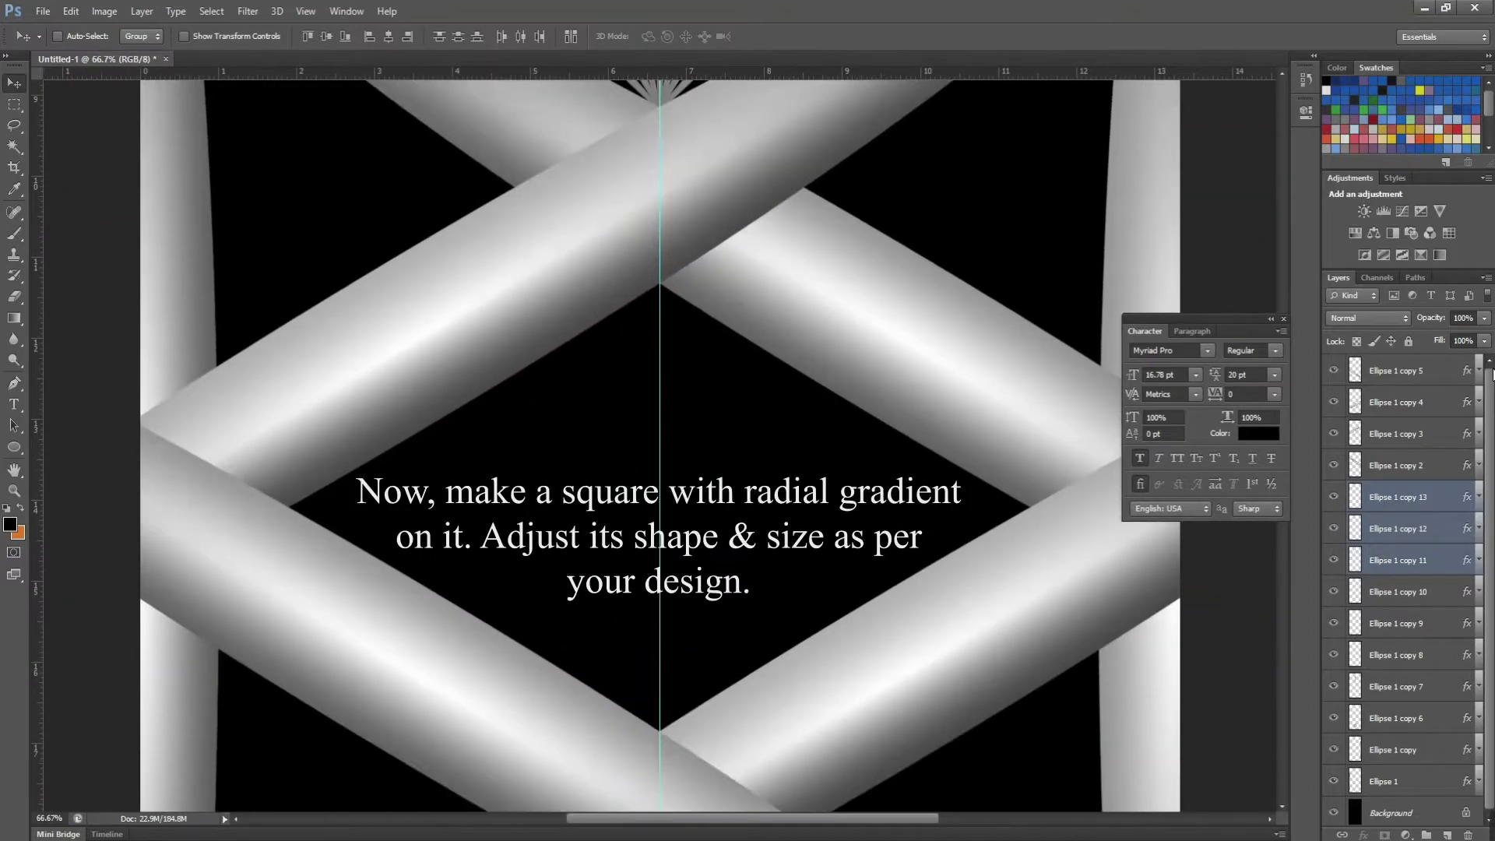
pyautogui.click(1401, 372)
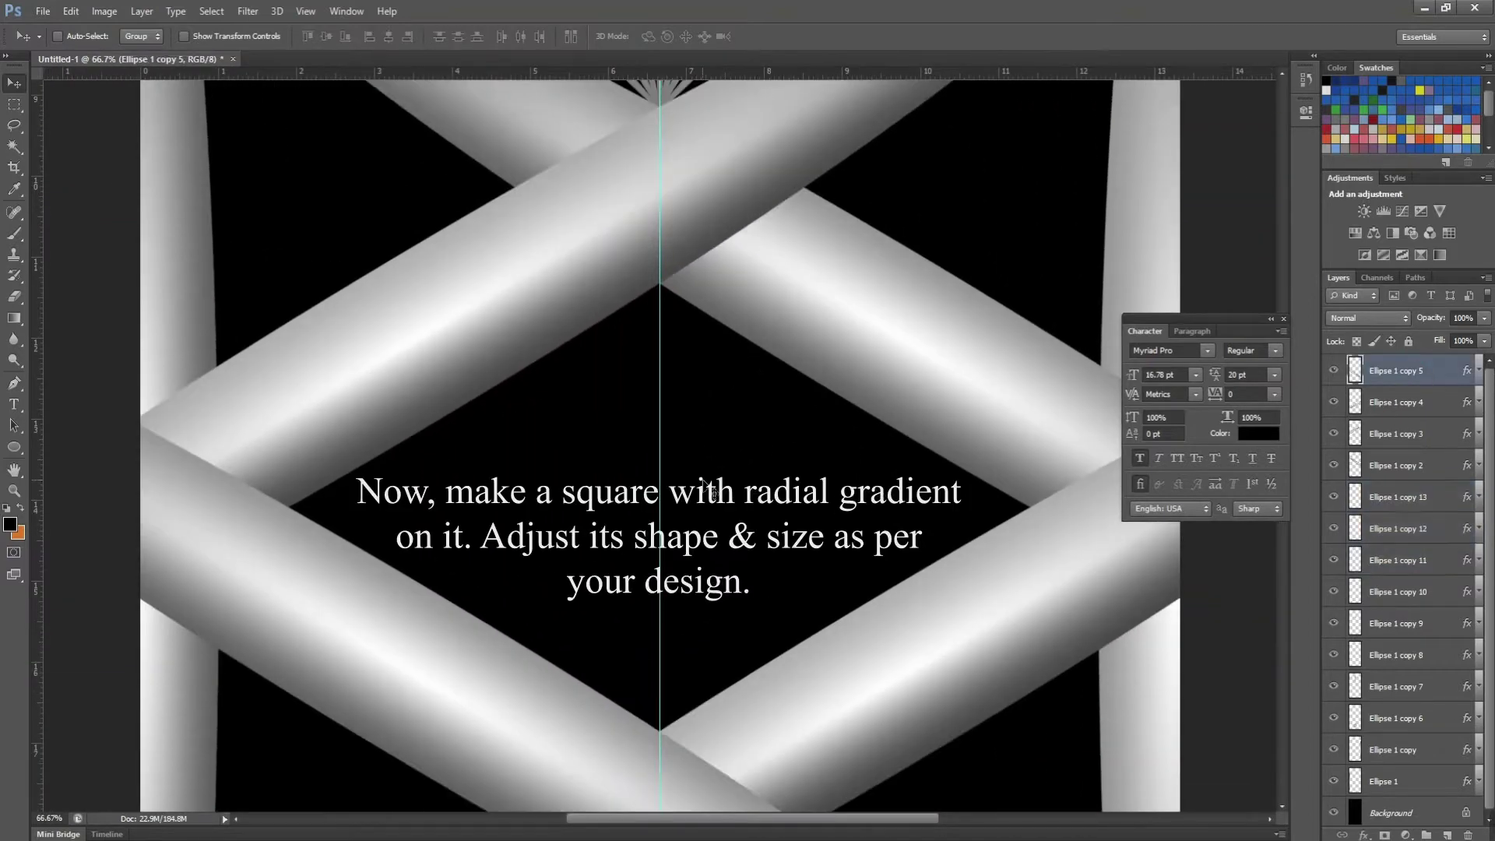
pyautogui.rightClick(14, 447)
pyautogui.click(66, 443)
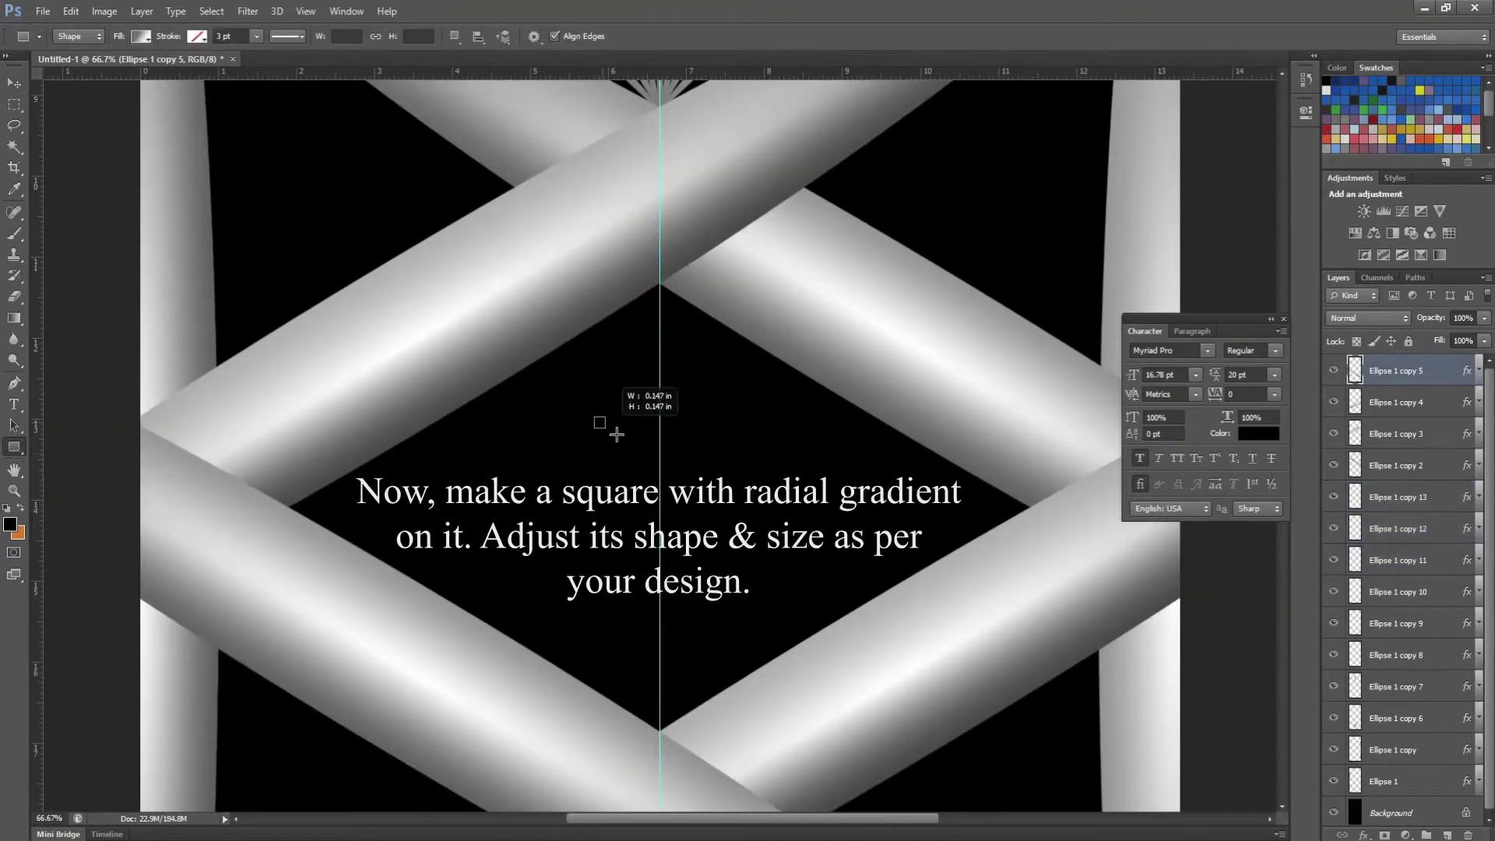
pyautogui.keyDown('shift'); pyautogui.moveTo(616, 433); pyautogui.dragTo(639, 445); pyautogui.keyUp('shift')
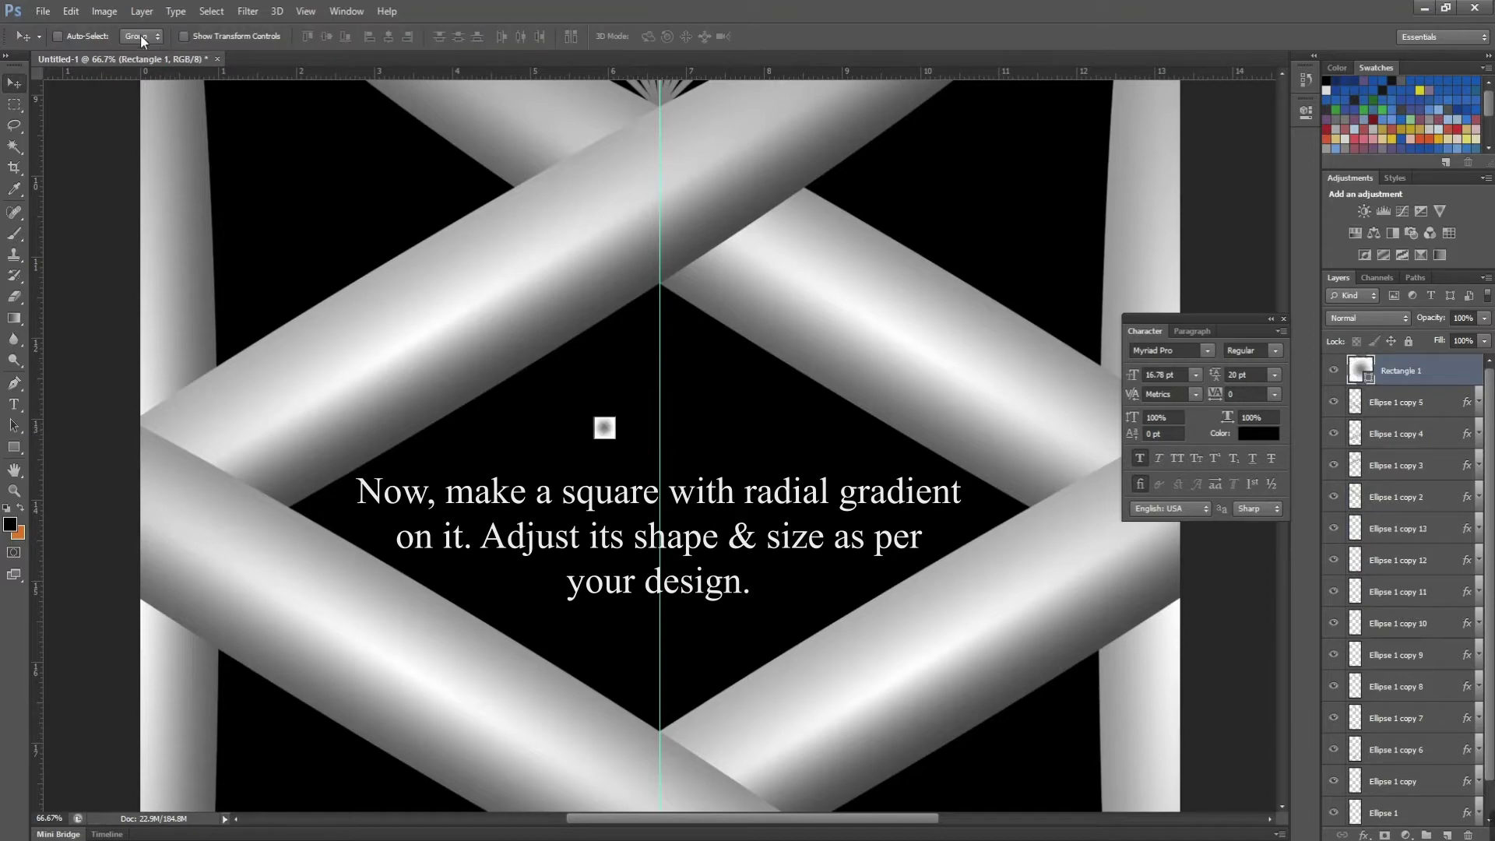
# Recolor the square's radial gradient fill to run from white at the center to light grey at the edges
pyautogui.click(140, 36)
pyautogui.doubleClick(65, 230)
pyautogui.moveTo(814, 414); pyautogui.dragTo(788, 352)
pyautogui.click(1166, 350)
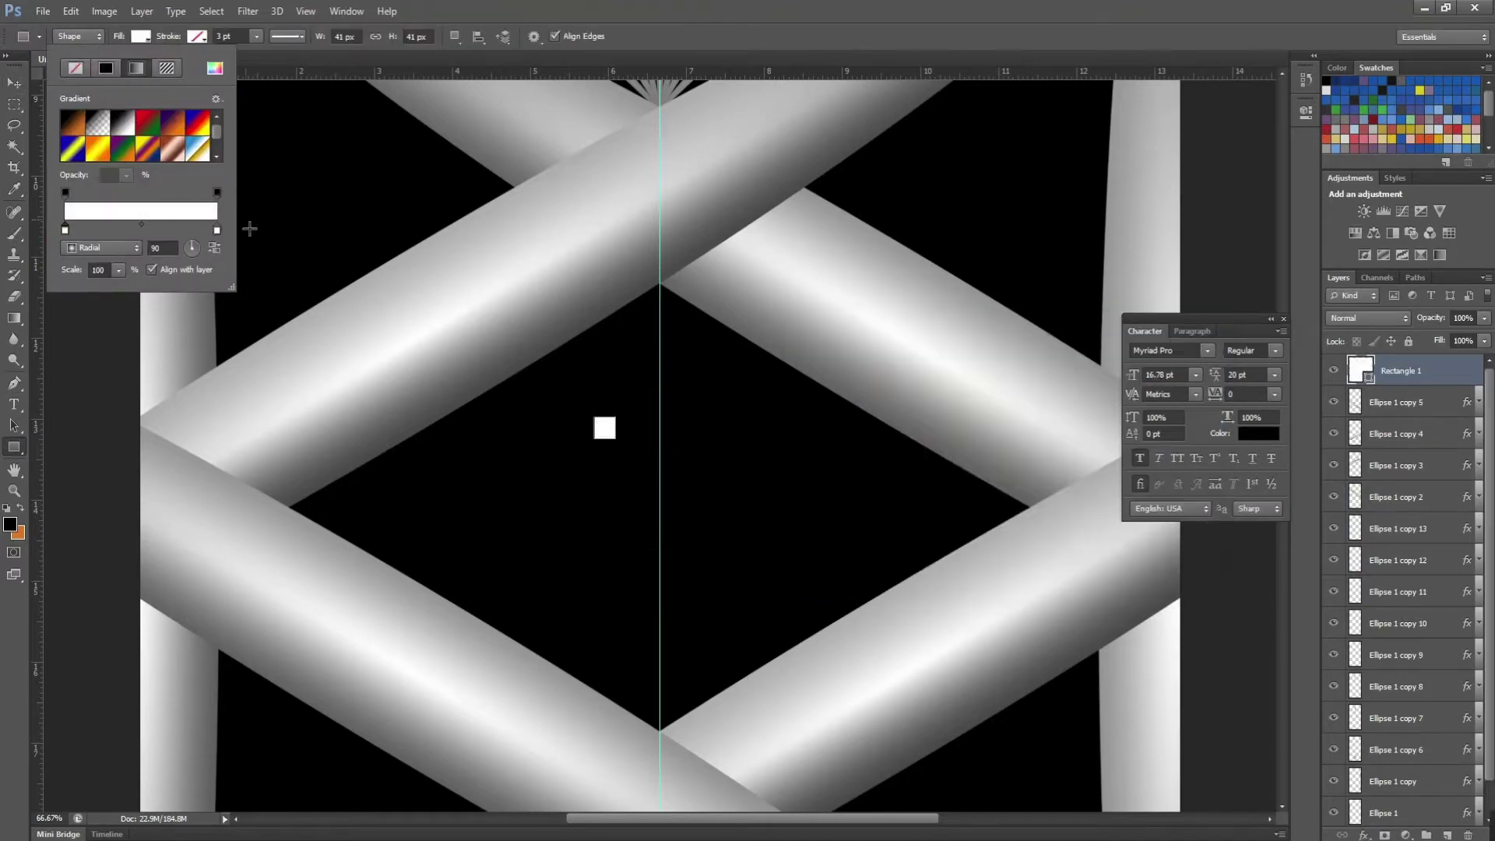
pyautogui.doubleClick(217, 230)
pyautogui.moveTo(864, 411); pyautogui.dragTo(759, 433)
pyautogui.press('Return')
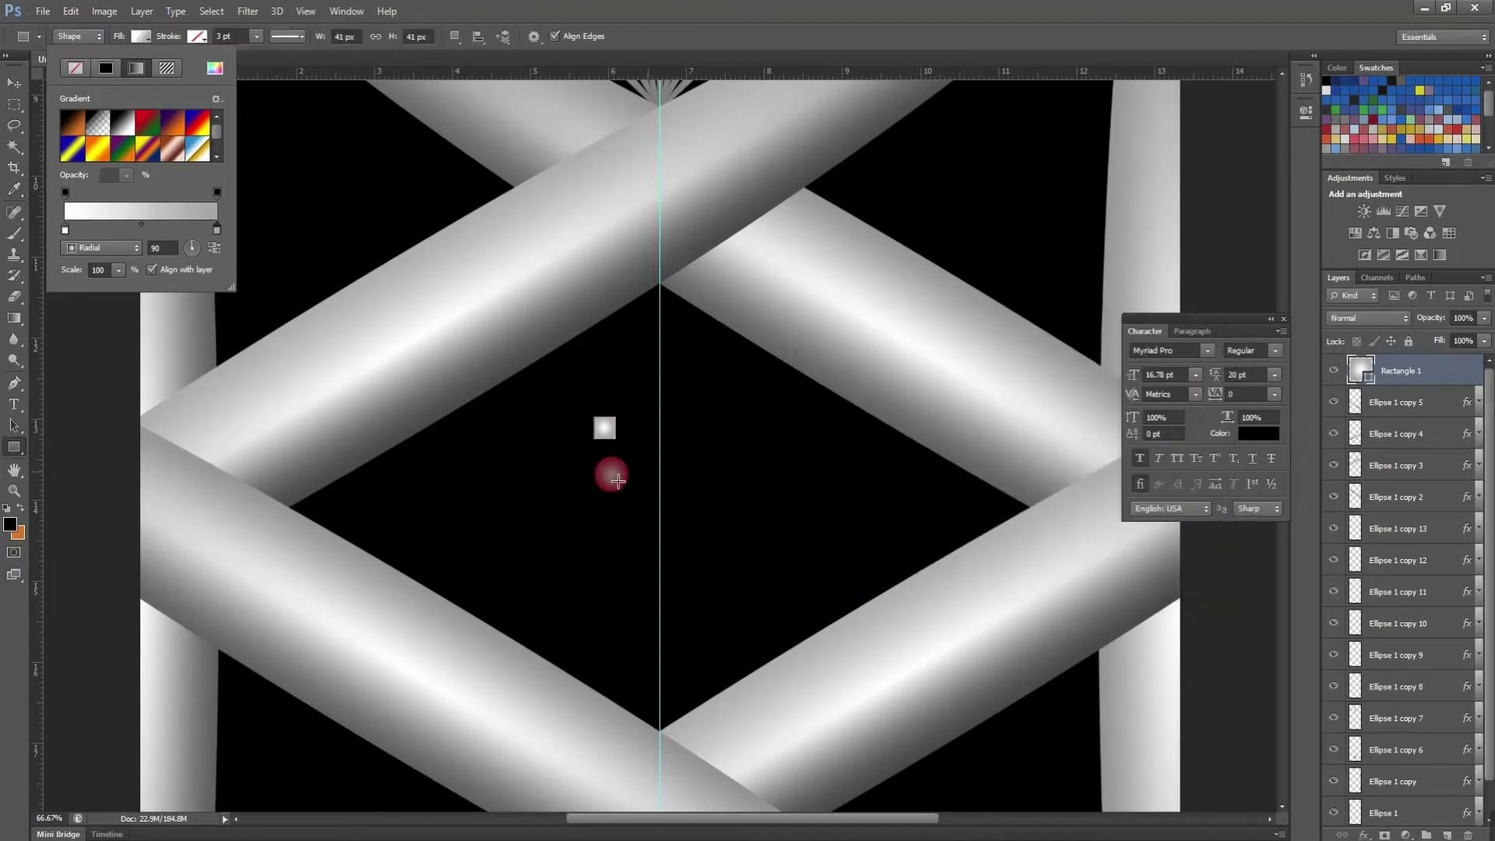
# Transform the square into a flattened diamond and place it on the vertical guide just below the upper crossing
pyautogui.click(725, 94)
pyautogui.hotkey('ctrl', 't')
pyautogui.hotkey('ctrl', '+')
pyautogui.keyDown('shift'); pyautogui.moveTo(623, 350); pyautogui.dragTo(666, 242); pyautogui.keyUp('shift')
pyautogui.hotkey('ctrl', 'z')
pyautogui.hotkey('ctrl', 'z')
pyautogui.press('Return')
pyautogui.press('v')
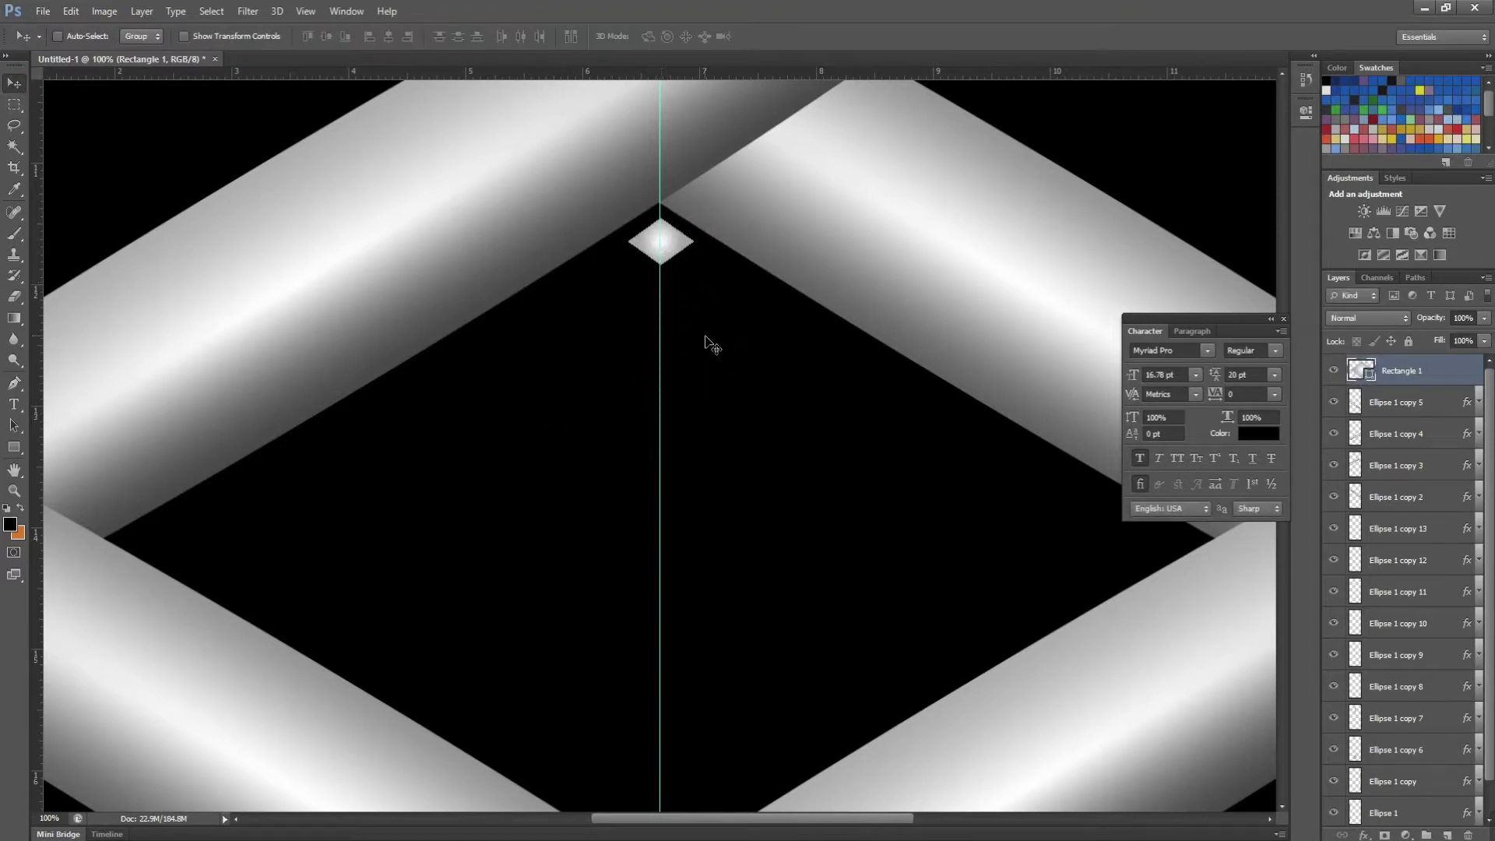
# Scale the diamond down around its center to about 70%, keeping it on the vertical guide
pyautogui.hotkey('ctrl', '-')
pyautogui.hotkey('ctrl', '-')
pyautogui.hotkey('ctrl', '-')
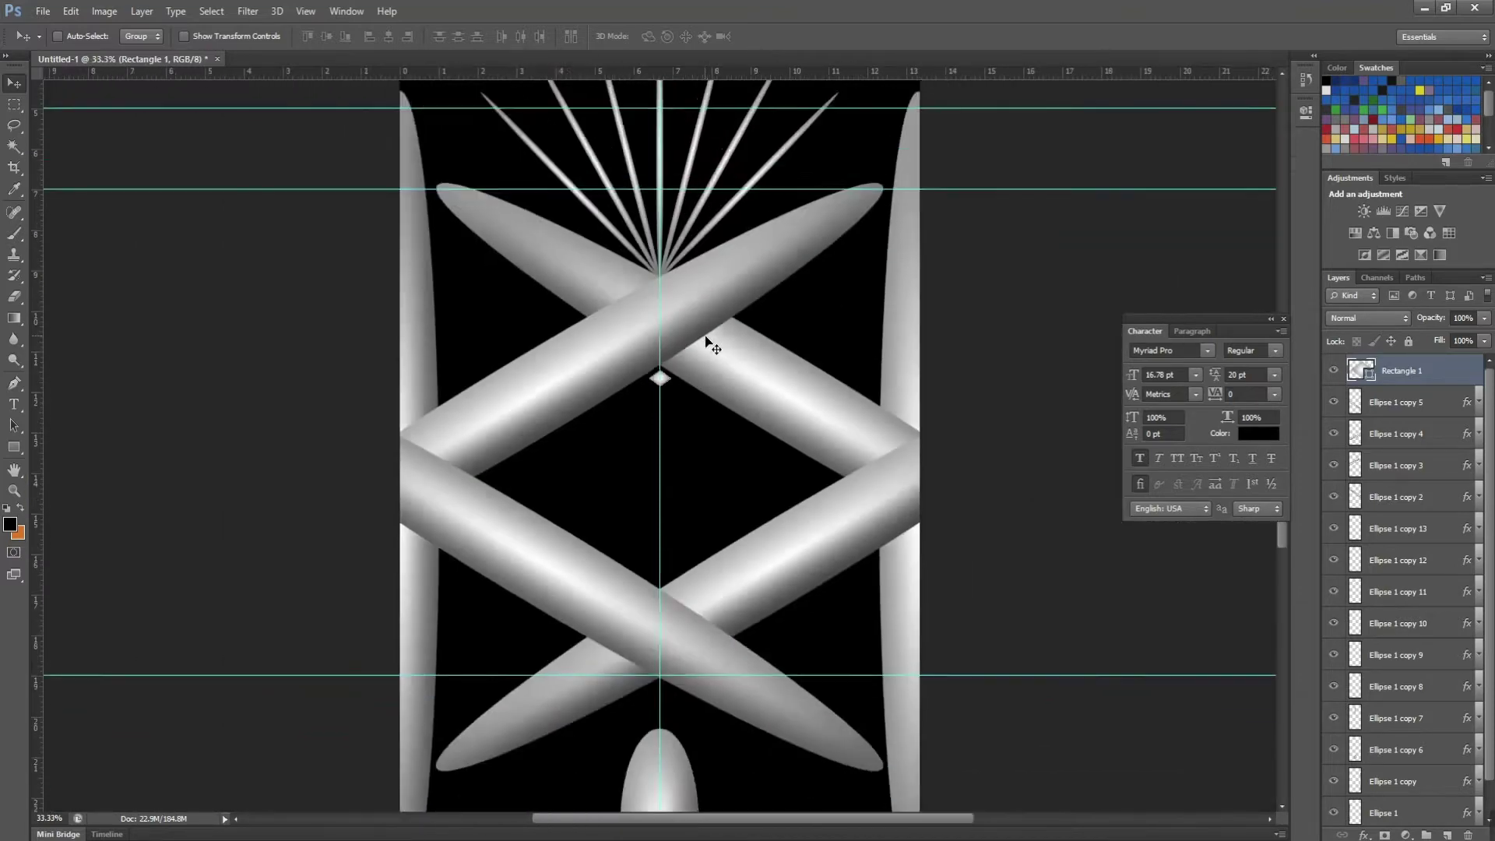
pyautogui.hotkey('ctrl', '+')
pyautogui.hotkey('ctrl', '+')
pyautogui.hotkey('ctrl', '+')
pyautogui.hotkey('ctrl', '+')
pyautogui.hotkey('ctrl', 't')
pyautogui.moveTo(706, 337); pyautogui.dragTo(733, 631)
pyautogui.keyDown('alt'); pyautogui.keyDown('shift'); pyautogui.moveTo(753, 289); pyautogui.dragTo(725, 302); pyautogui.keyUp('shift'); pyautogui.keyUp('alt')
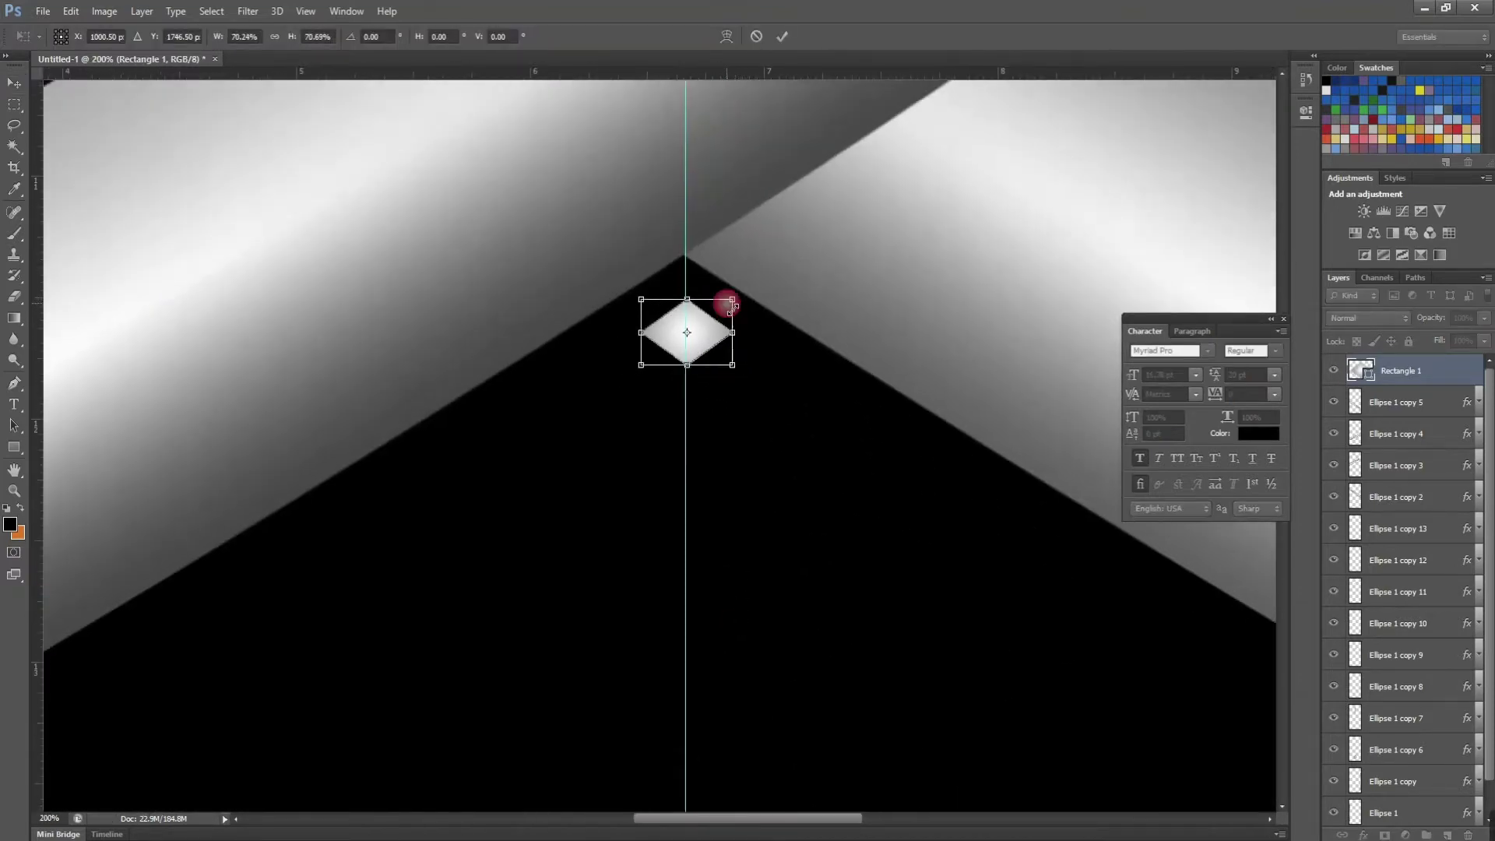
pyautogui.press('Return')
# Duplicate the diamond twice and space the copies evenly below it along the vertical guide
pyautogui.hotkey('ctrl', '-')
pyautogui.hotkey('ctrl', '-')
pyautogui.hotkey('ctrl', 'j')
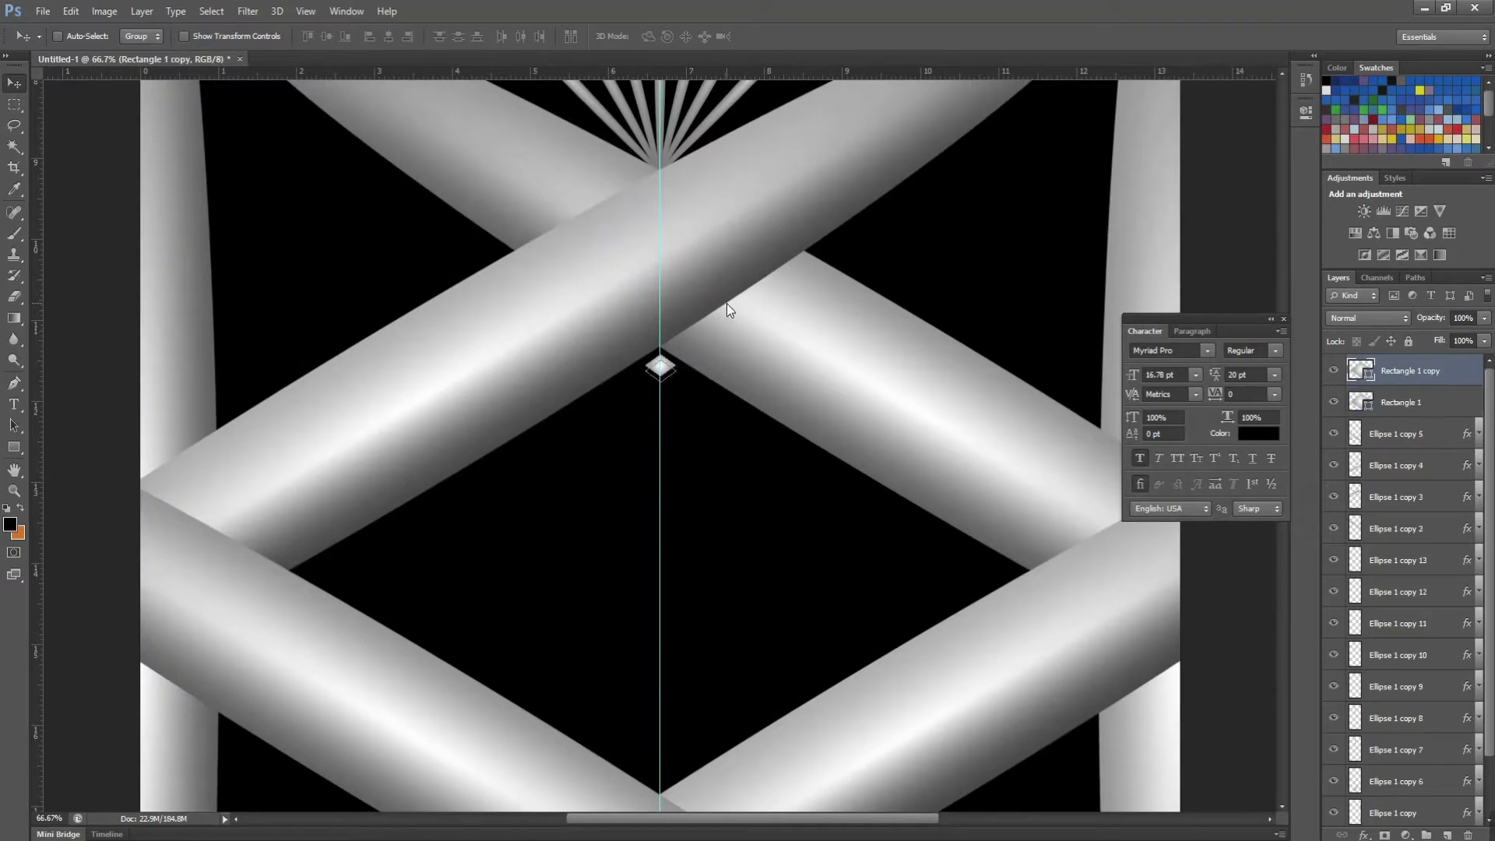
pyautogui.hotkey('ctrl', 'j')
pyautogui.hotkey('shift', 'Down')
pyautogui.hotkey('shift', 'Down')
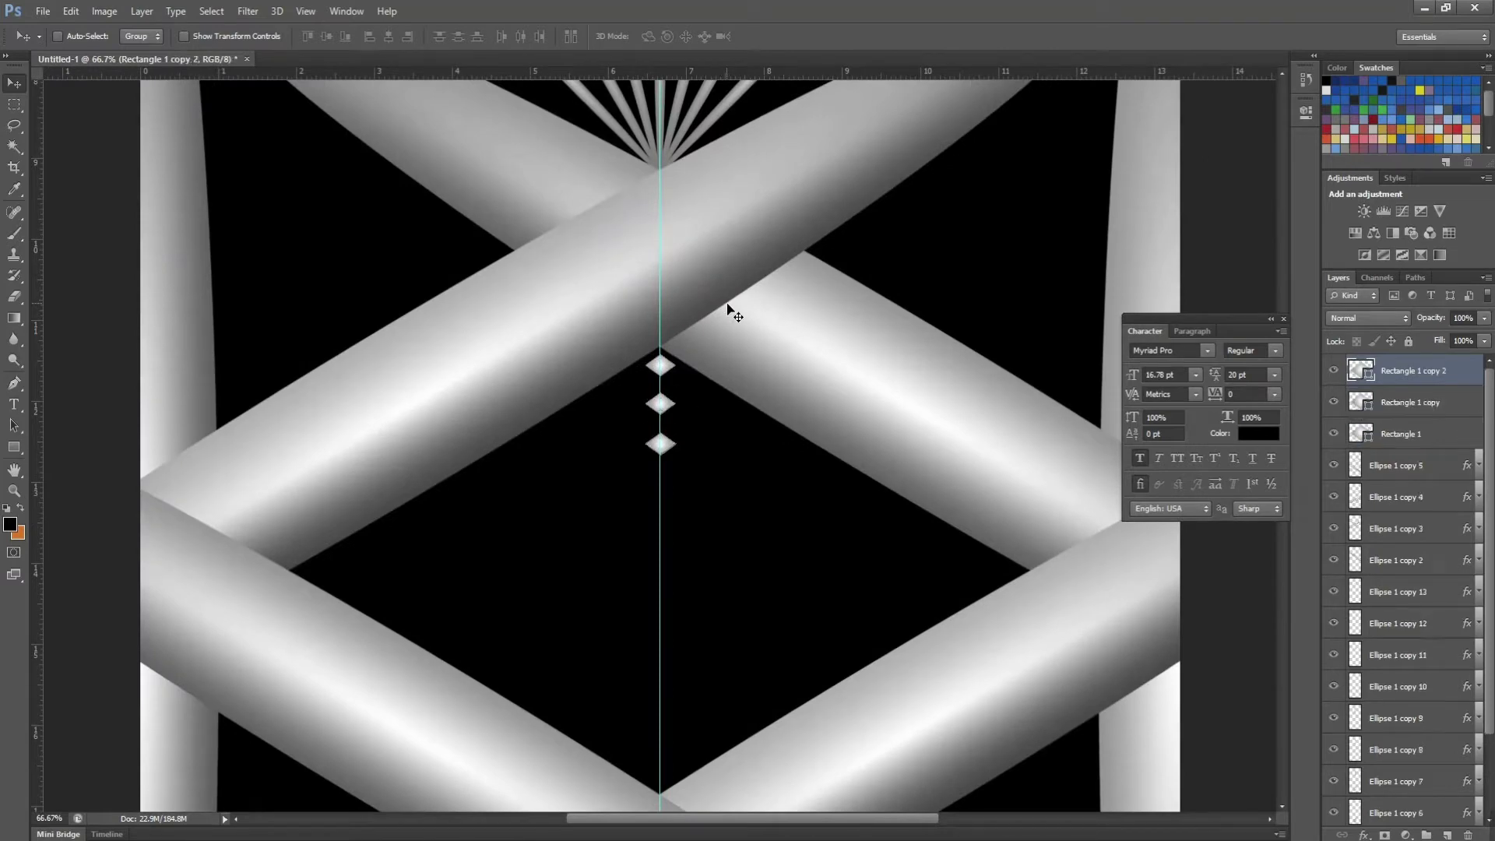
# Merge the three diamonds into one layer, duplicate it twice and move the copies down to continue the column at even spacing
pyautogui.keyDown('shift'); pyautogui.click(1426, 401); pyautogui.keyUp('shift')
pyautogui.keyDown('shift'); pyautogui.click(1391, 436); pyautogui.keyUp('shift')
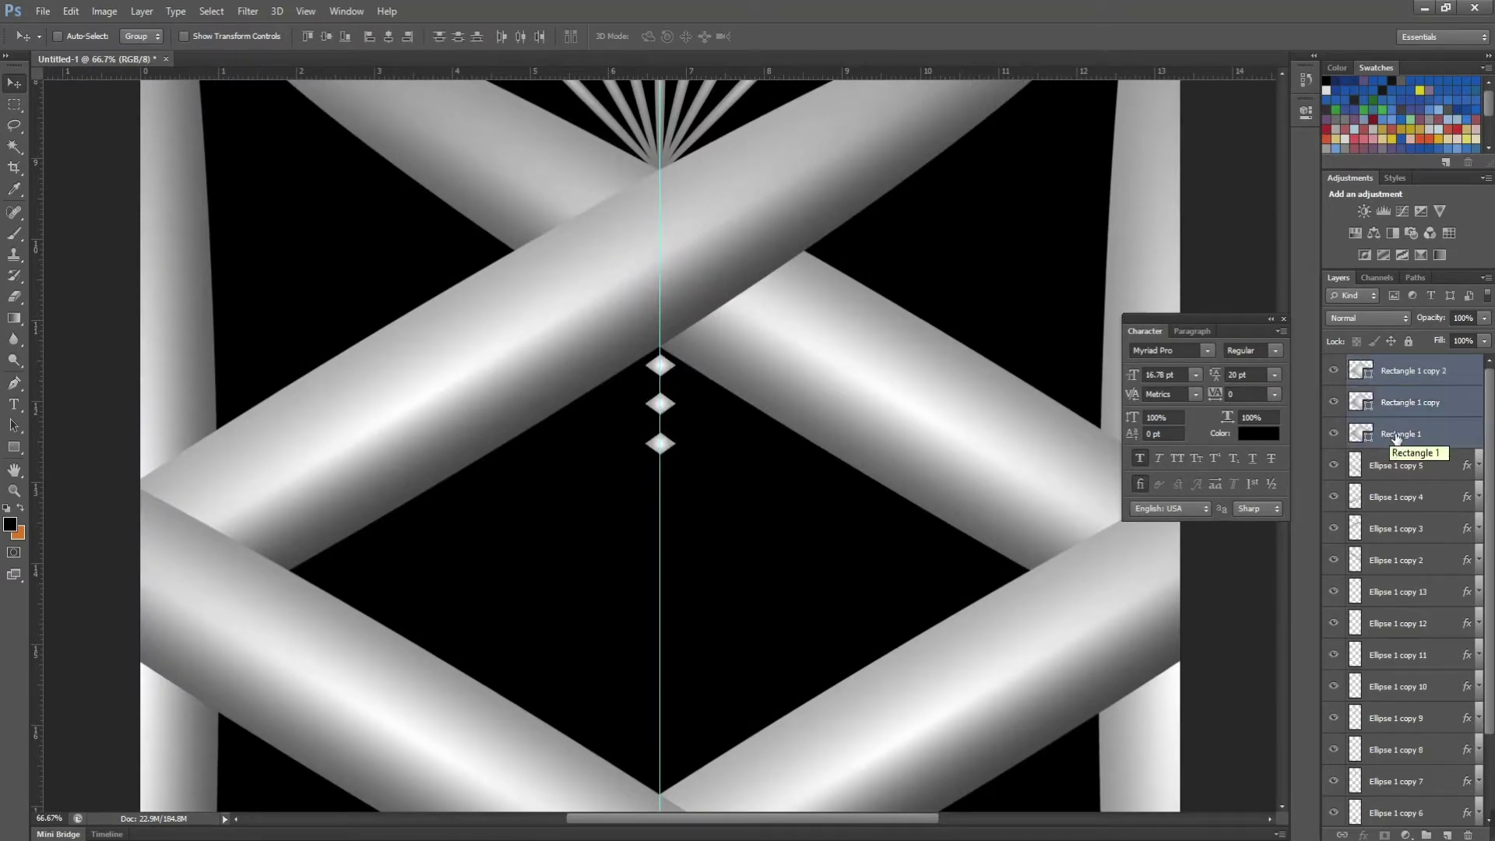
pyautogui.hotkey('ctrl', 'e')
pyautogui.hotkey('shift', 'Down')
pyautogui.hotkey('shift', 'Down')
pyautogui.hotkey('shift', 'Down')
pyautogui.hotkey('shift', 'Down')
pyautogui.hotkey('shift', 'Down')
pyautogui.hotkey('shift', 'Down')
pyautogui.hotkey('shift', 'Down')
pyautogui.hotkey('shift', 'Down')
pyautogui.hotkey('shift', 'Down')
pyautogui.hotkey('shift', 'Down')
pyautogui.hotkey('shift', 'Down')
pyautogui.hotkey('shift', 'Down')
pyautogui.hotkey('shift', 'Down')
pyautogui.hotkey('shift', 'Down')
pyautogui.hotkey('shift', 'Down')
pyautogui.hotkey('shift', 'Down')
pyautogui.hotkey('shift', 'Down')
pyautogui.hotkey('shift', 'Down')
pyautogui.hotkey('shift', 'Down')
pyautogui.hotkey('shift', 'Down')
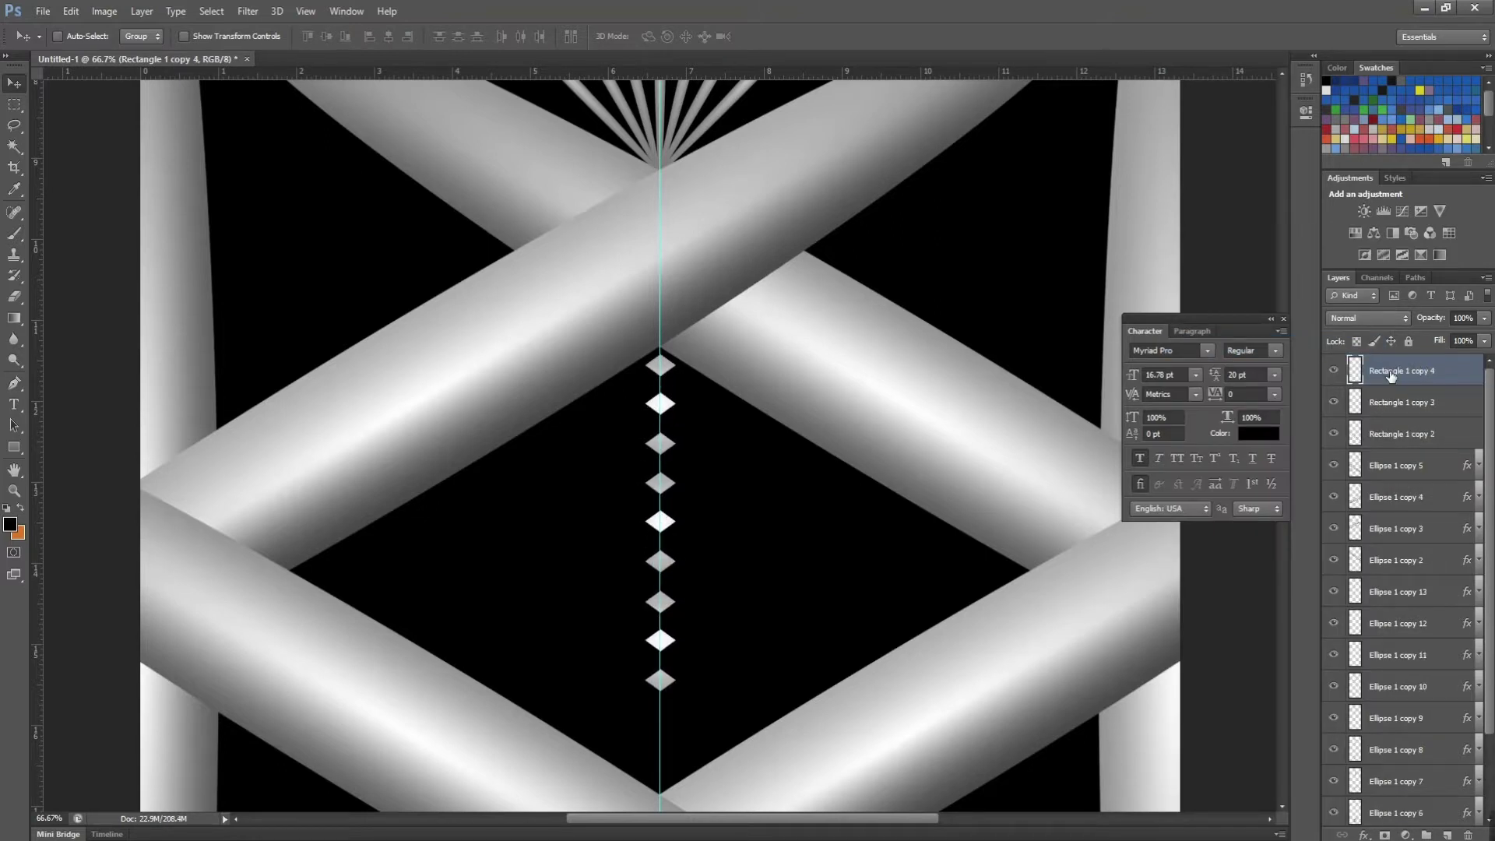
# Add one more copy of the three-diamond set and move it down to the lower crossing
pyautogui.hotkey('shift', 'Down')
pyautogui.hotkey('shift', 'Down')
pyautogui.hotkey('shift', 'Down')
pyautogui.hotkey('shift', 'Down')
pyautogui.hotkey('shift', 'Down')
pyautogui.hotkey('shift', 'Down')
pyautogui.hotkey('shift', 'Down')
pyautogui.hotkey('shift', 'Down')
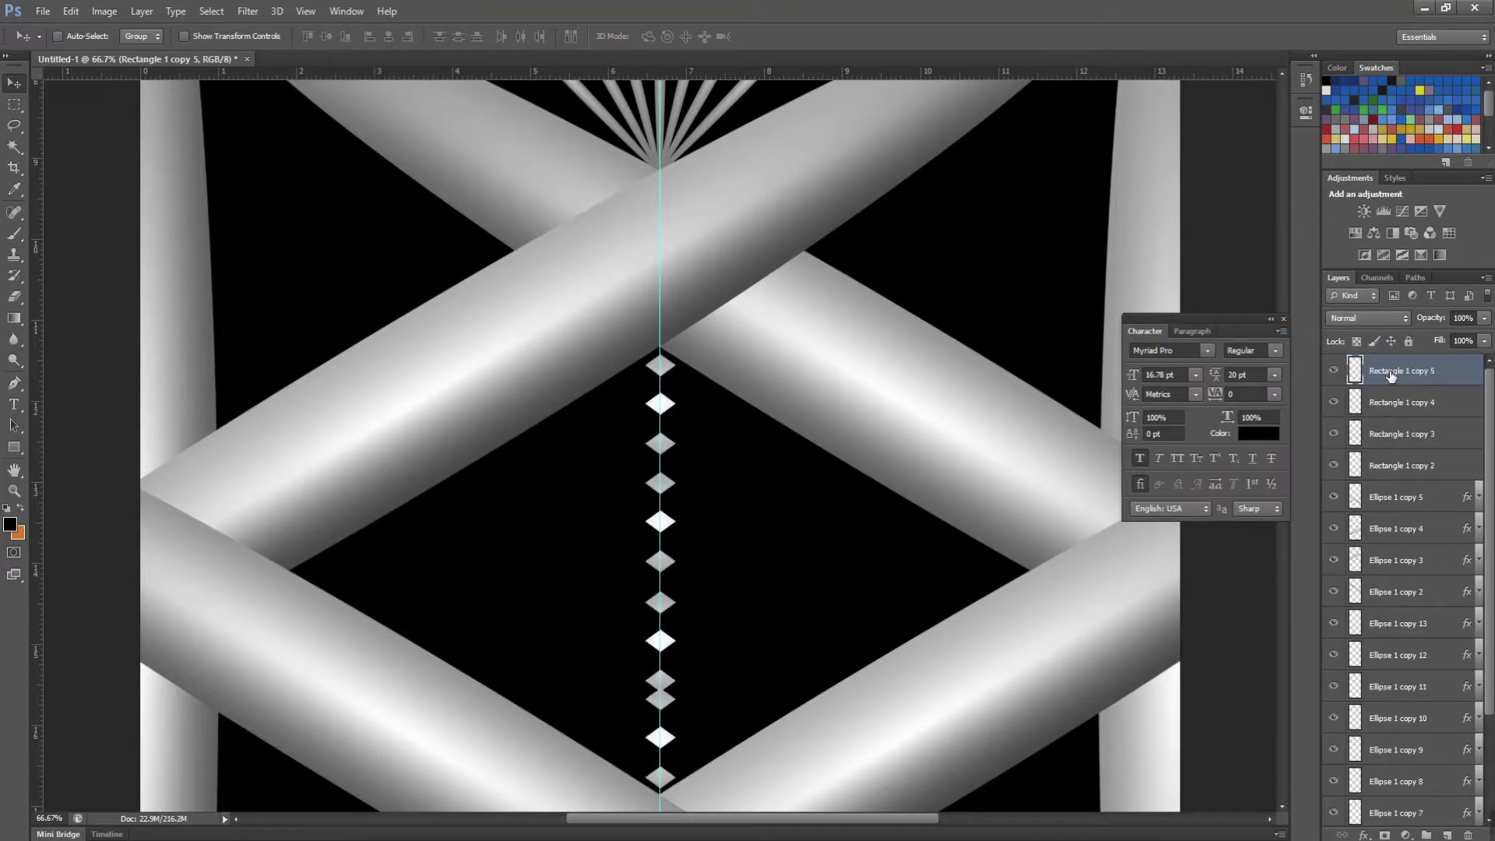
# Delete the lowest diamond of the last set and space its remaining two evenly below the column
pyautogui.press('m')
pyautogui.moveTo(611, 759); pyautogui.dragTo(709, 789)
pyautogui.press('Delete')
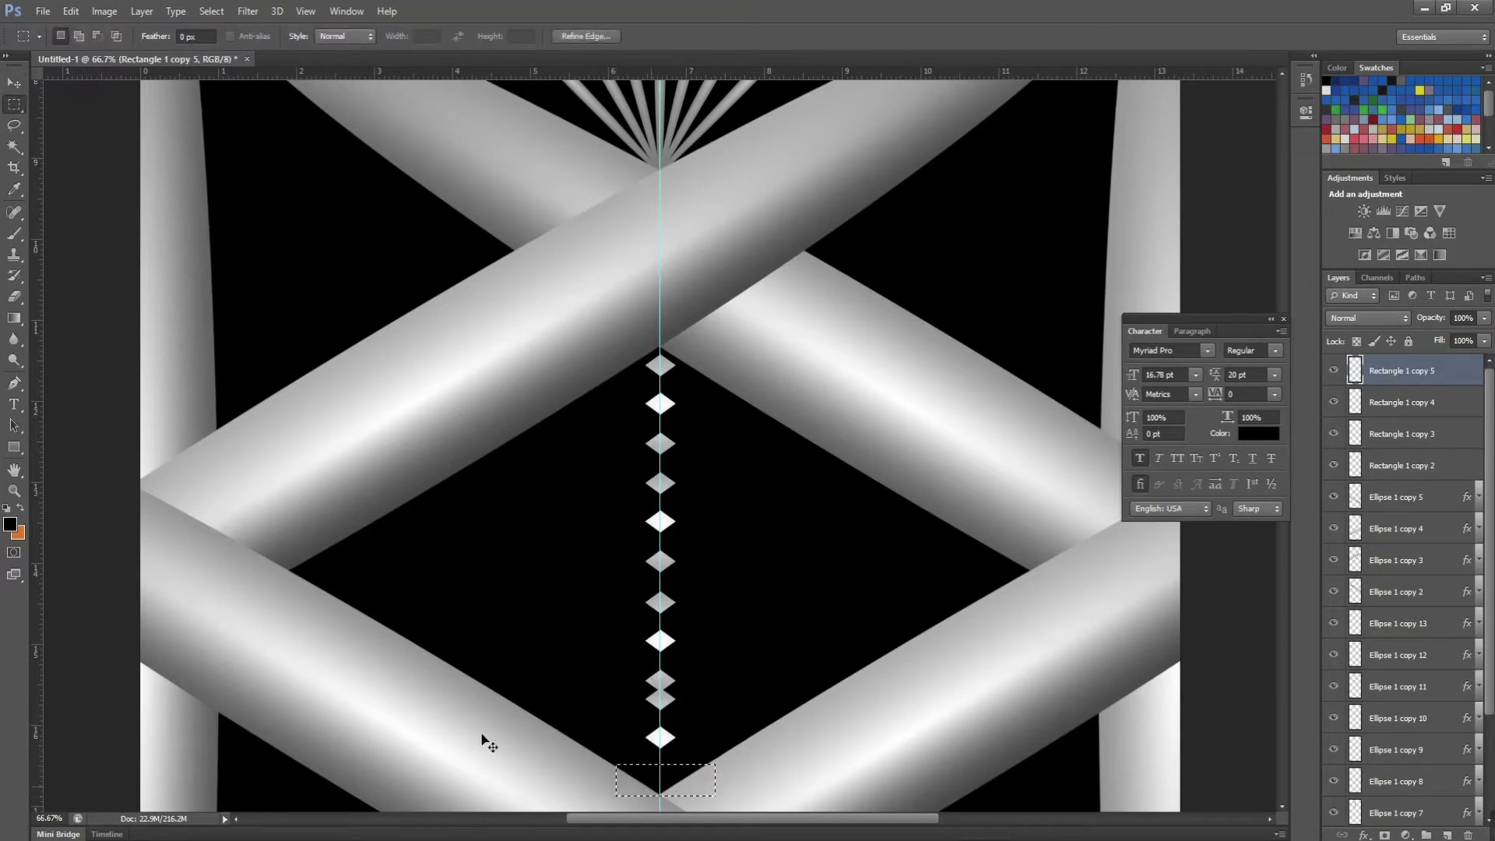
pyautogui.hotkey('ctrl', 'd')
pyautogui.press('v')
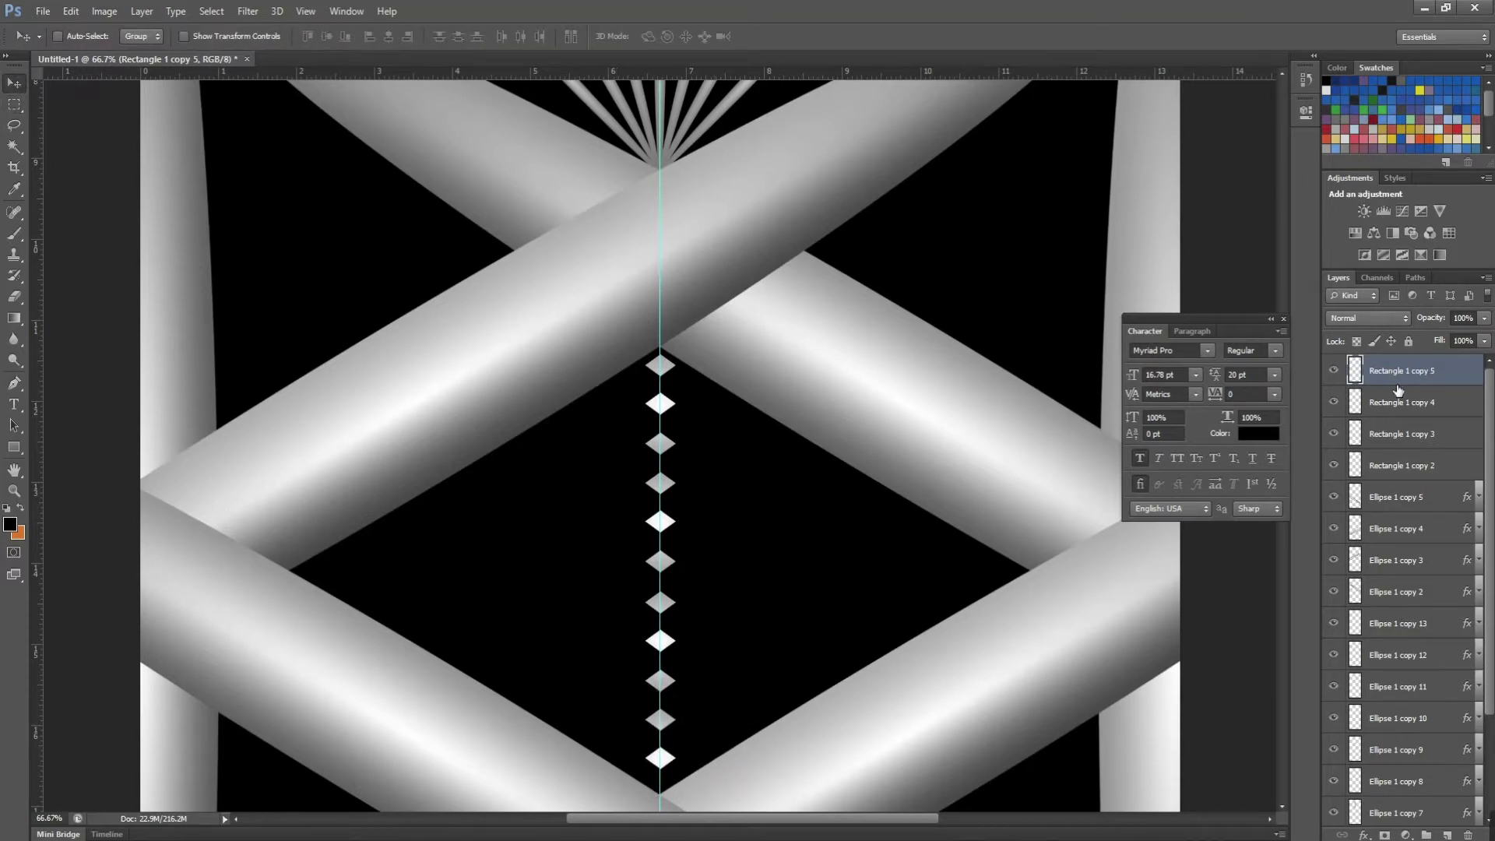
# Move all the diamond layers slightly down to center the column in the opening and merge them into one layer
pyautogui.keyDown('shift'); pyautogui.click(1401, 465); pyautogui.keyUp('shift')
pyautogui.hotkey('shift', 'Down')
pyautogui.hotkey('shift', 'Down')
pyautogui.hotkey('shift', 'Down')
pyautogui.hotkey('ctrl', 'e')
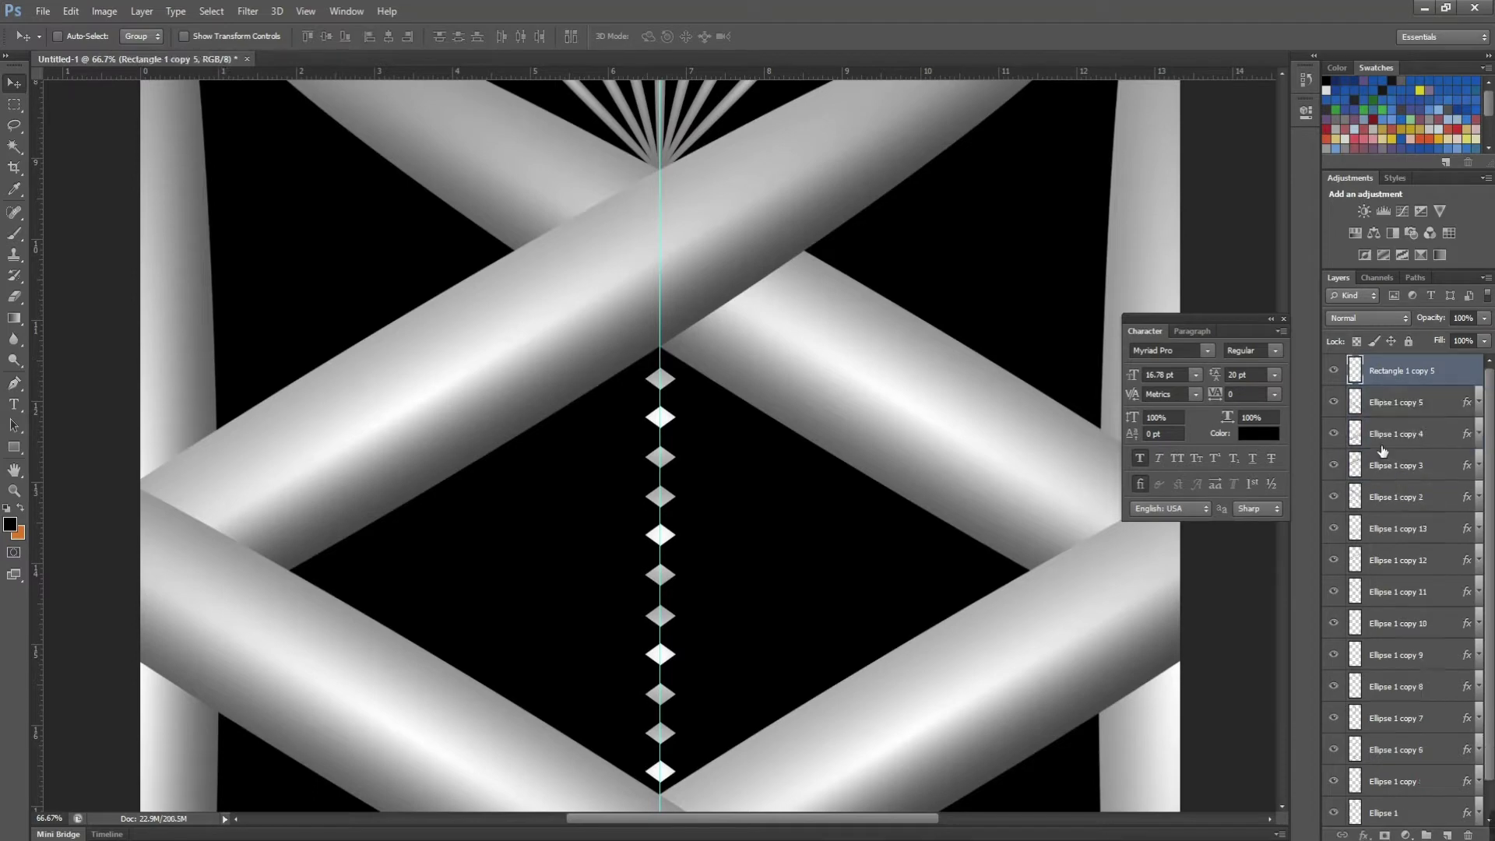
# Duplicate the diamond column, move the copy just right of the original and scale its height around the center to 88.67%
pyautogui.hotkey('shift', 'Right')
pyautogui.hotkey('shift', 'Right')
pyautogui.hotkey('shift', 'Right')
pyautogui.hotkey('shift', 'Right')
pyautogui.hotkey('shift', 'Right')
pyautogui.hotkey('shift', 'Right')
pyautogui.hotkey('shift', 'Right')
pyautogui.hotkey('shift', 'Right')
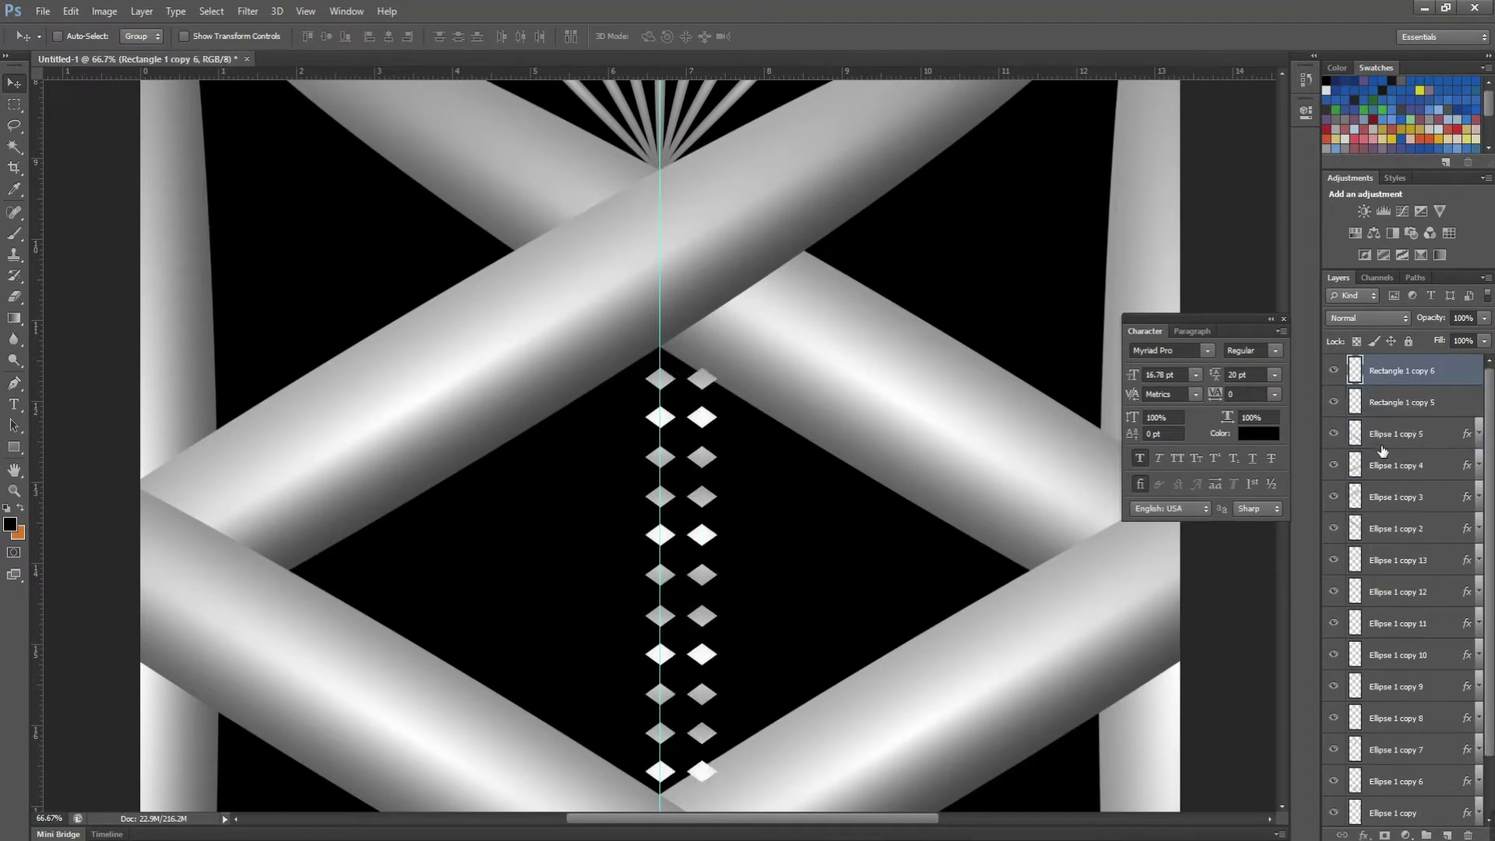
pyautogui.hotkey('ctrl', 't')
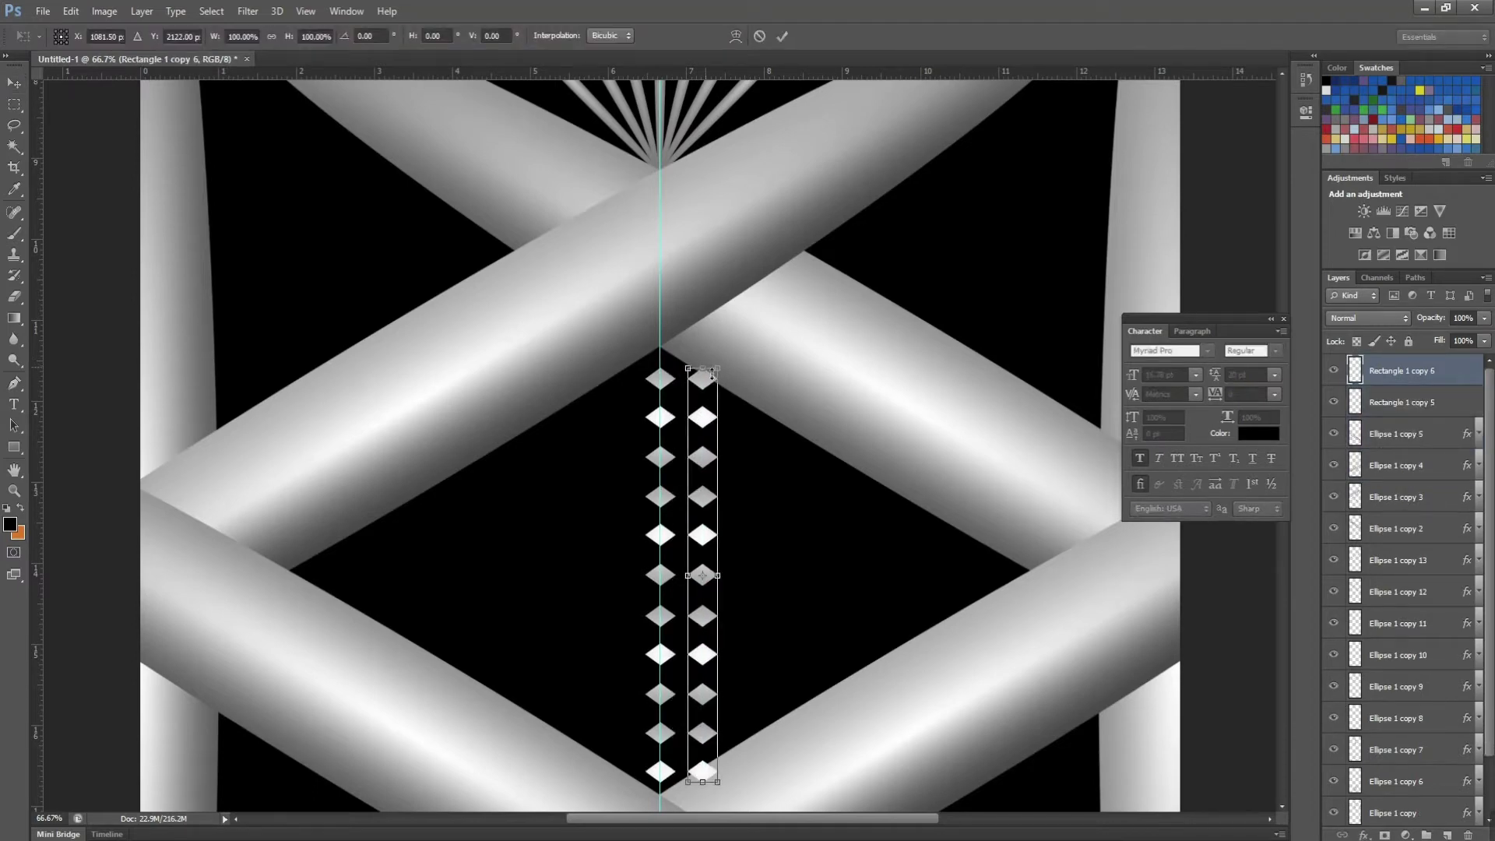
pyautogui.keyDown('alt'); pyautogui.moveTo(707, 379); pyautogui.dragTo(705, 399); pyautogui.keyUp('alt')
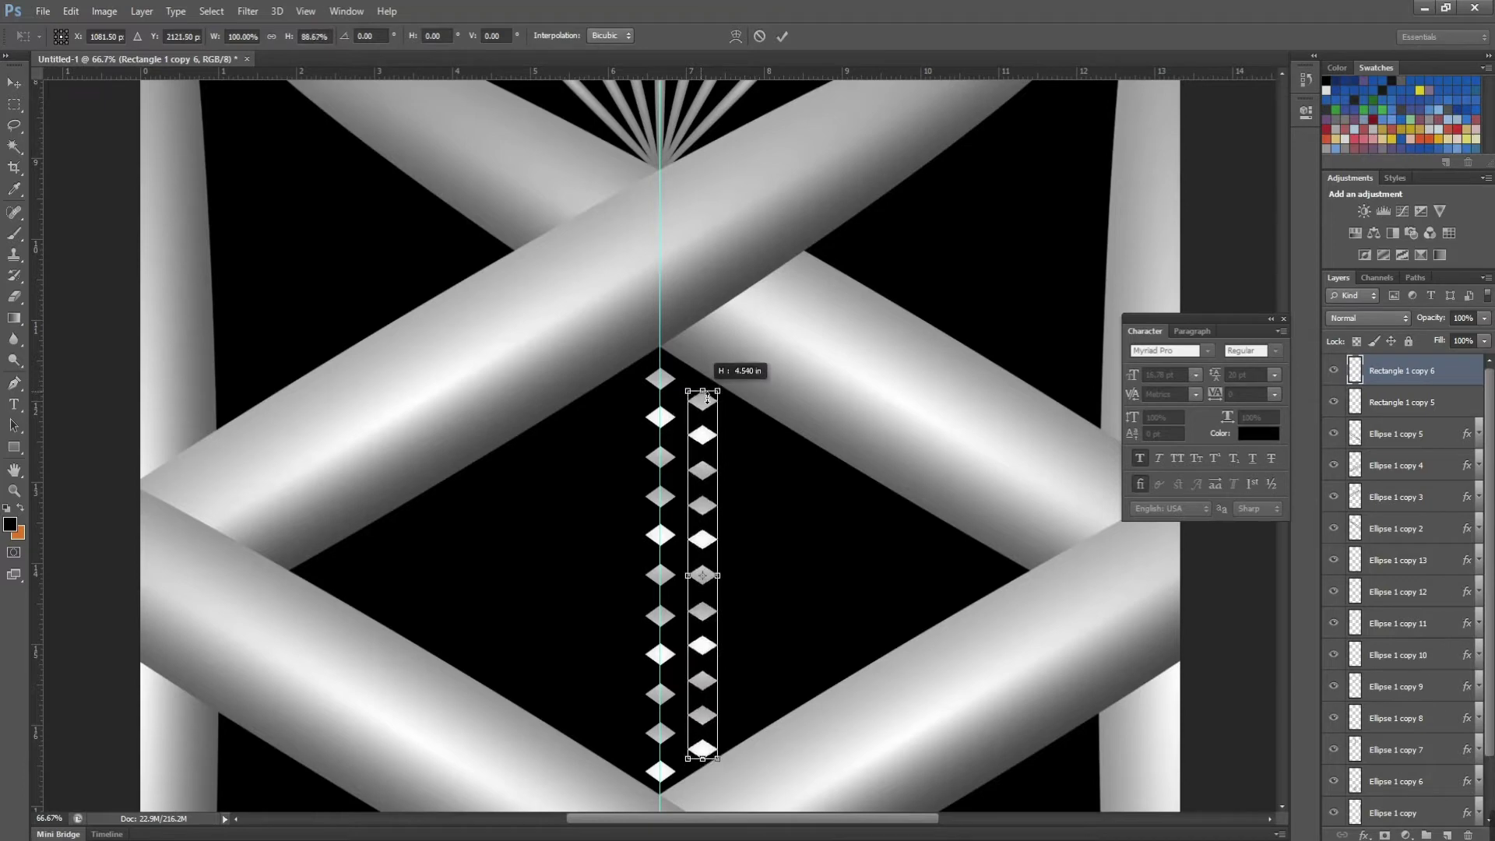
pyautogui.press('Return')
# Duplicate the second diamond column, shift the copy right and shorten it around its center to fit between the crossing bars
pyautogui.hotkey('shift', 'Right')
pyautogui.hotkey('shift', 'Right')
pyautogui.hotkey('shift', 'Right')
pyautogui.hotkey('shift', 'Right')
pyautogui.hotkey('shift', 'Right')
pyautogui.hotkey('shift', 'Right')
pyautogui.hotkey('shift', 'Right')
pyautogui.hotkey('shift', 'Right')
pyautogui.hotkey('shift', 'Right')
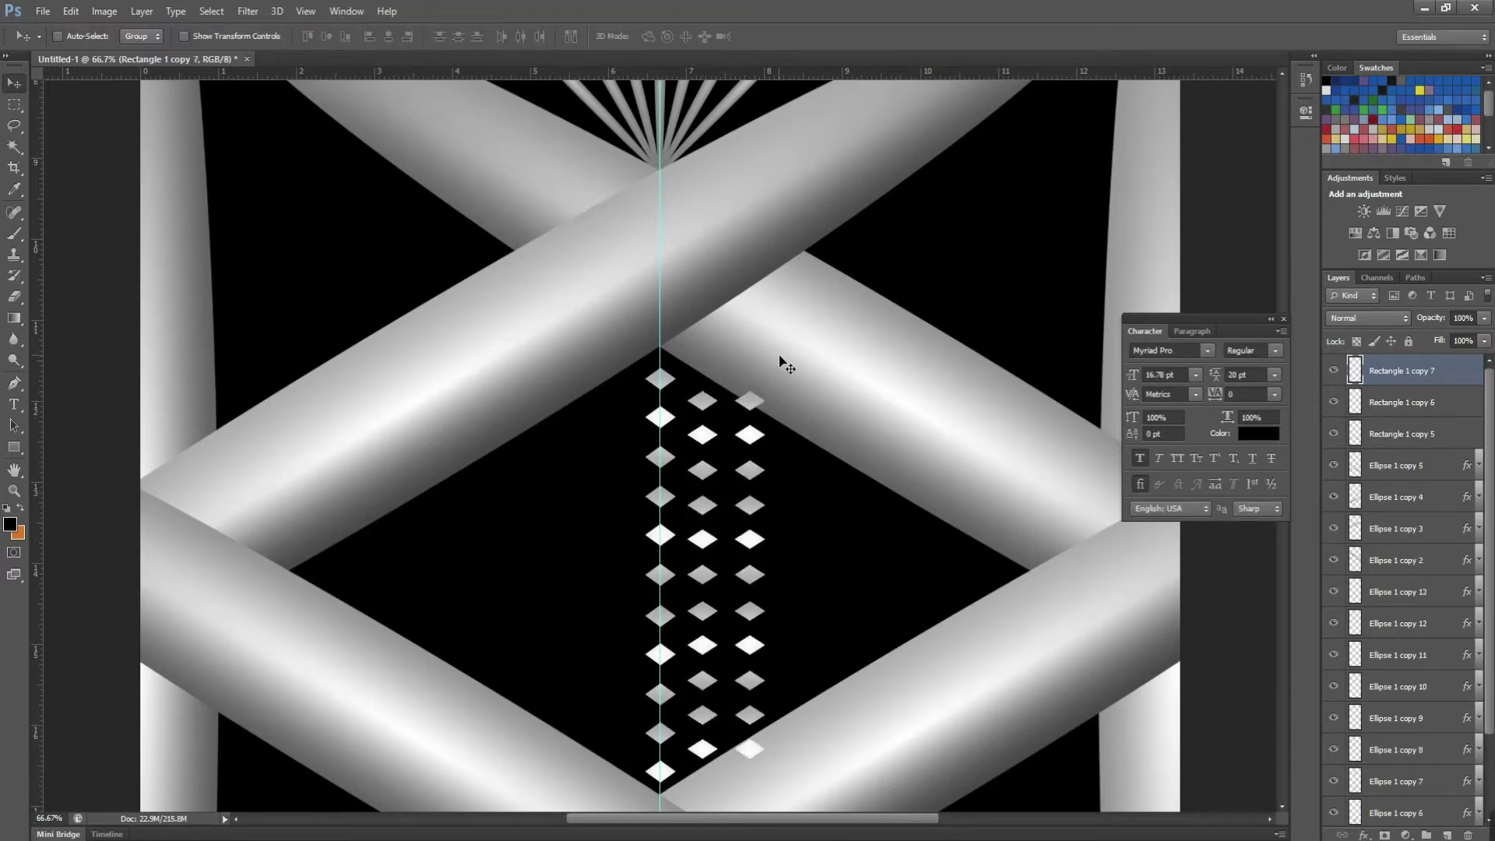
pyautogui.hotkey('ctrl', 't')
pyautogui.keyDown('alt'); pyautogui.moveTo(749, 389); pyautogui.dragTo(956, 545); pyautogui.keyUp('alt')
pyautogui.press('Return')
# Add four more column copies toward the opening's right corner, shortening each one around its center to fit between the bars
pyautogui.hotkey('ctrl', 't')
pyautogui.press('Return')
pyautogui.hotkey('ctrl', 't')
pyautogui.press('Return')
pyautogui.hotkey('ctrl', 't')
pyautogui.press('Escape')
pyautogui.hotkey('ctrl', 't')
pyautogui.press('Return')
pyautogui.hotkey('shift', 'Right')
pyautogui.hotkey('shift', 'Right')
pyautogui.hotkey('shift', 'Right')
pyautogui.hotkey('shift', 'Right')
pyautogui.hotkey('shift', 'Right')
pyautogui.hotkey('shift', 'Right')
pyautogui.hotkey('shift', 'Right')
pyautogui.hotkey('shift', 'Right')
pyautogui.hotkey('shift', 'Right')
pyautogui.hotkey('ctrl', 't')
pyautogui.press('Return')
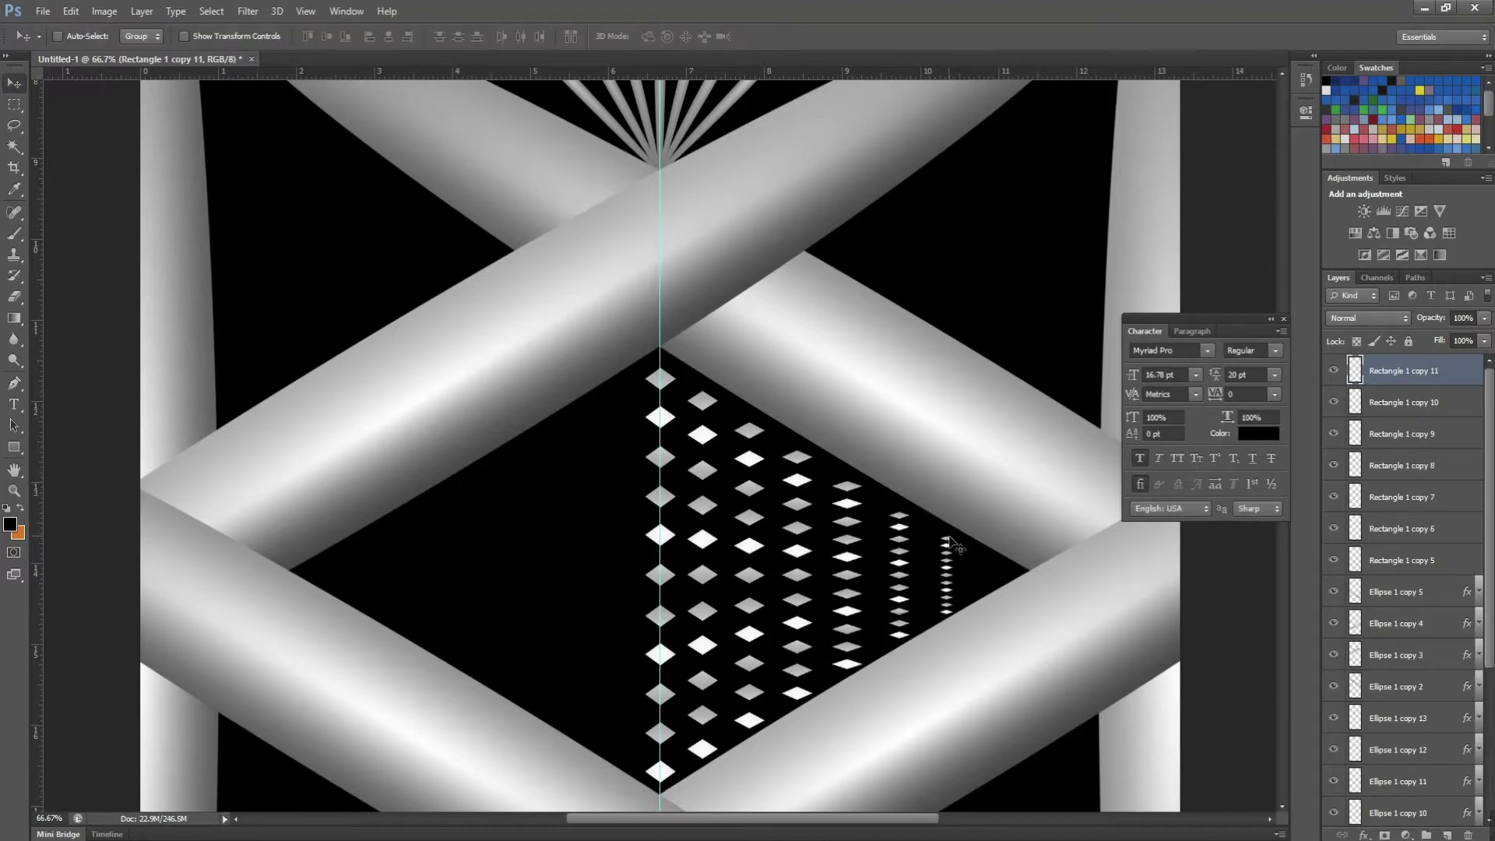
# Merge the six shortened diamond column copies beside the original center column into a single layer
pyautogui.keyDown('ctrl'); pyautogui.click(1427, 403); pyautogui.keyUp('ctrl')
pyautogui.keyDown('ctrl'); pyautogui.click(1422, 434); pyautogui.keyUp('ctrl')
pyautogui.keyDown('ctrl'); pyautogui.click(1416, 465); pyautogui.keyUp('ctrl')
pyautogui.keyDown('ctrl'); pyautogui.click(1412, 497); pyautogui.keyUp('ctrl')
pyautogui.keyDown('ctrl'); pyautogui.click(1410, 531); pyautogui.keyUp('ctrl')
pyautogui.click(1335, 559)
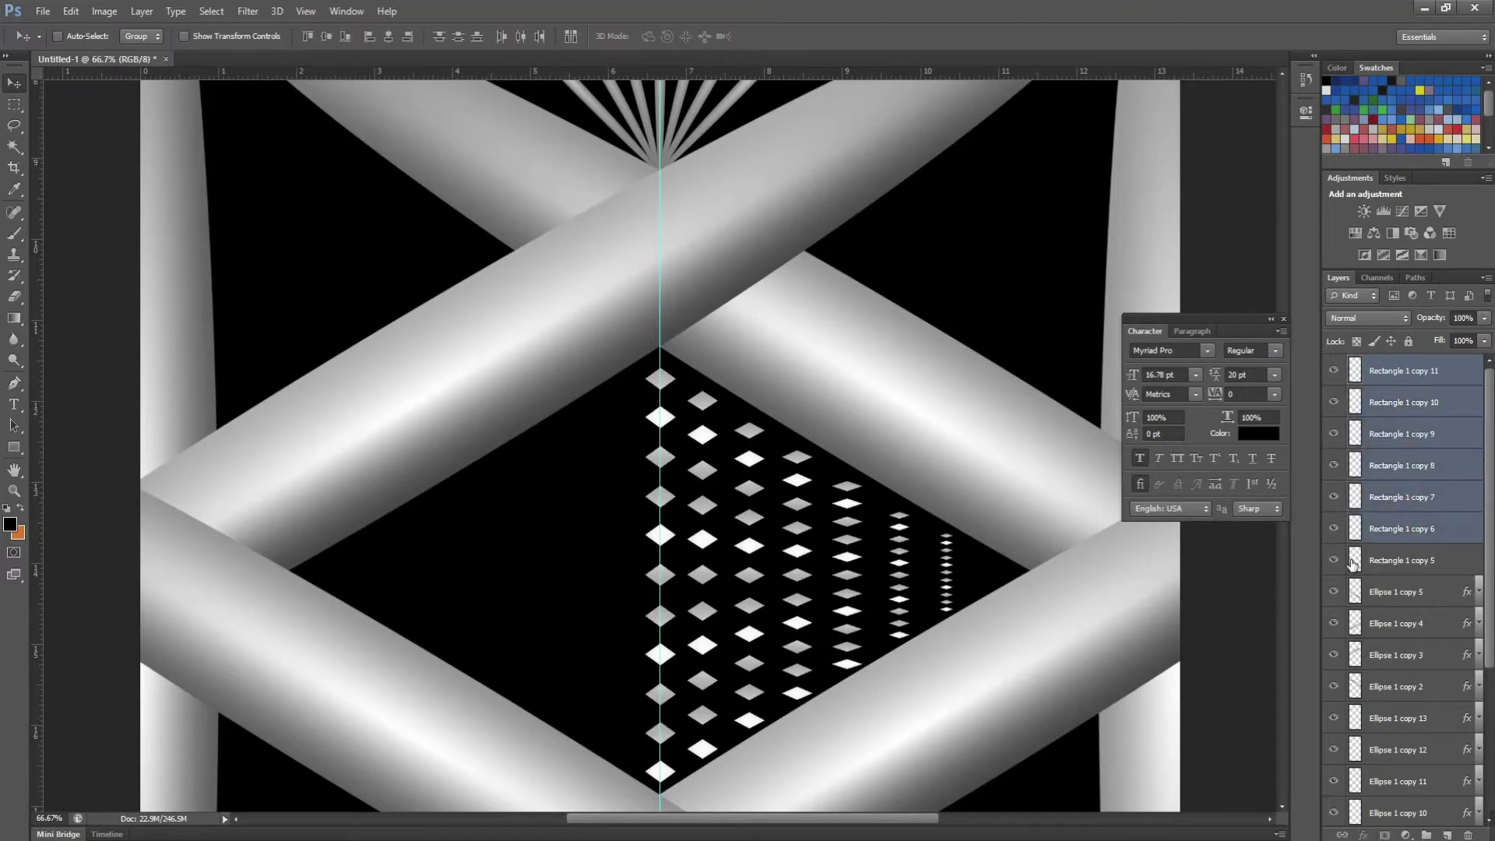
pyautogui.hotkey('ctrl', 'e')
# Duplicate the merged diamond columns and flip the copy horizontally about the vertical guide to fill the other half of the opening
pyautogui.hotkey('ctrl', 'j')
pyautogui.hotkey('ctrl', 't')
pyautogui.rightClick(773, 502)
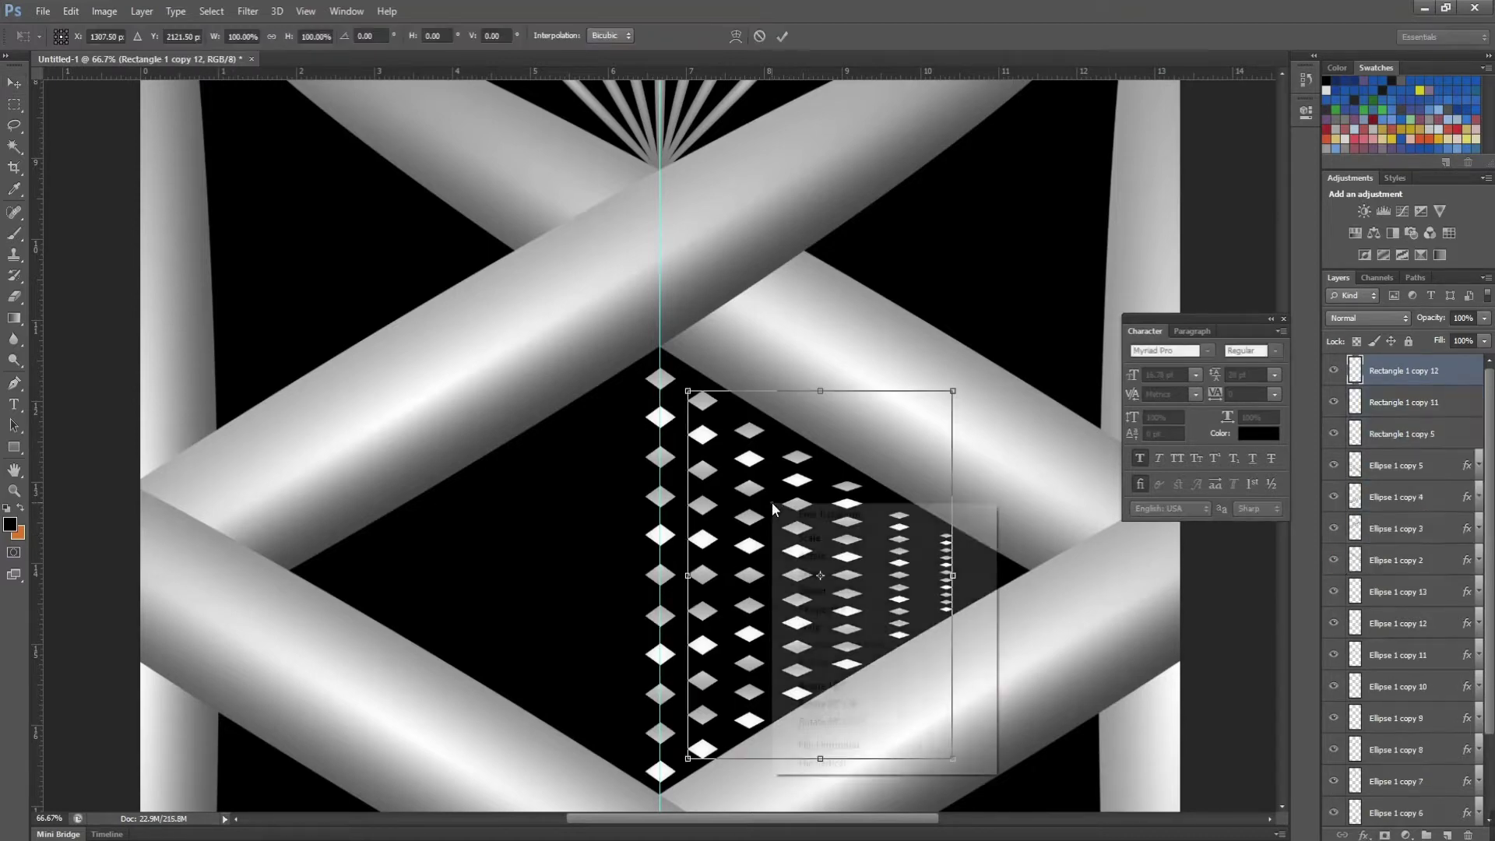
pyautogui.click(857, 742)
pyautogui.press('Return')
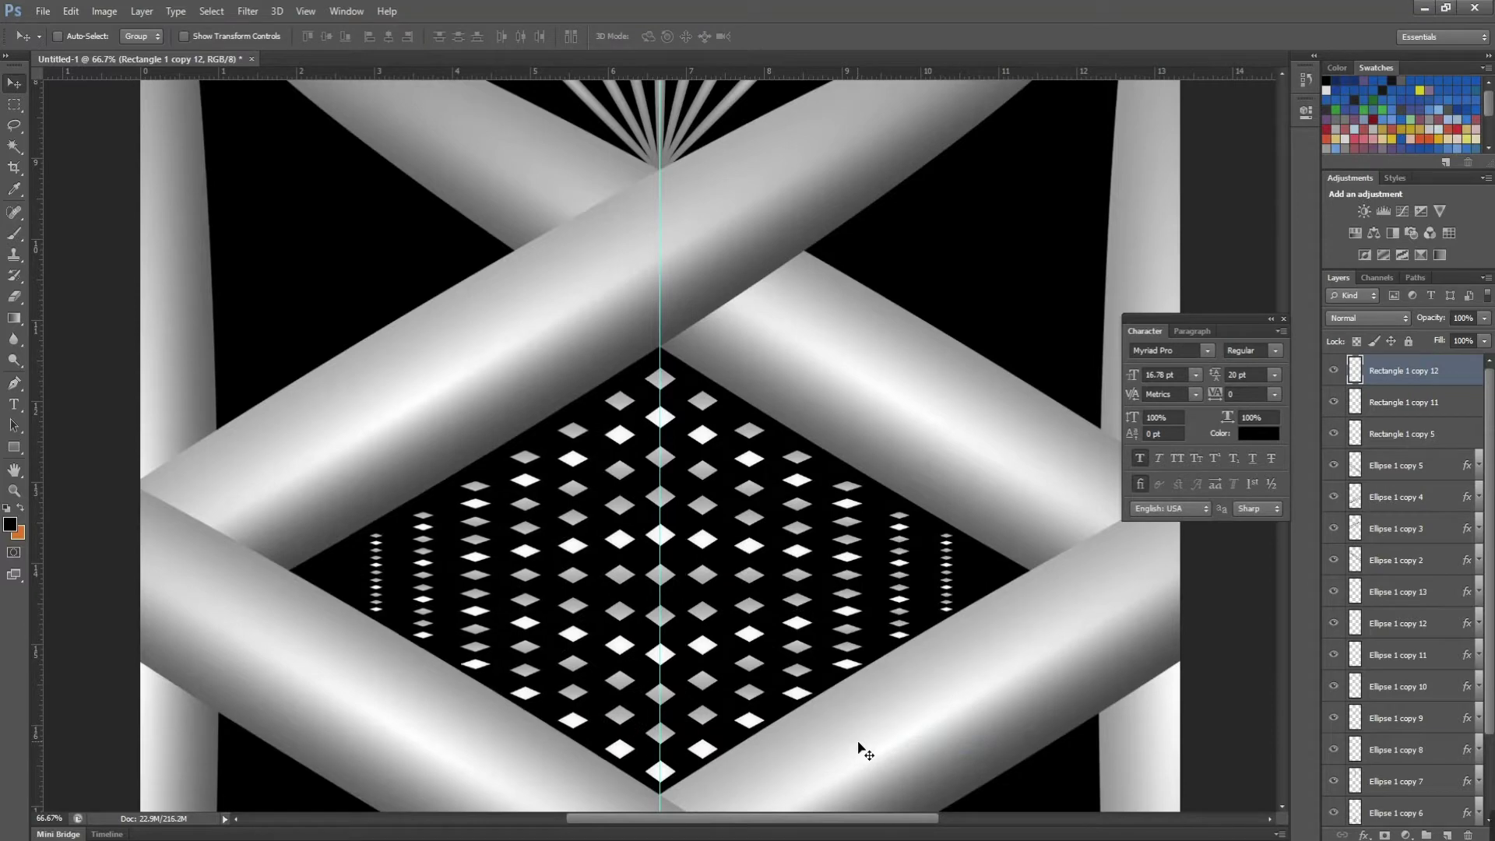
# Save the design as a JPEG named "glass texture" in the Glass design folder with quality 12 (Maximum)
pyautogui.hotkey('ctrl', '-')
pyautogui.hotkey('ctrl', '-')
pyautogui.hotkey('ctrl', '-')
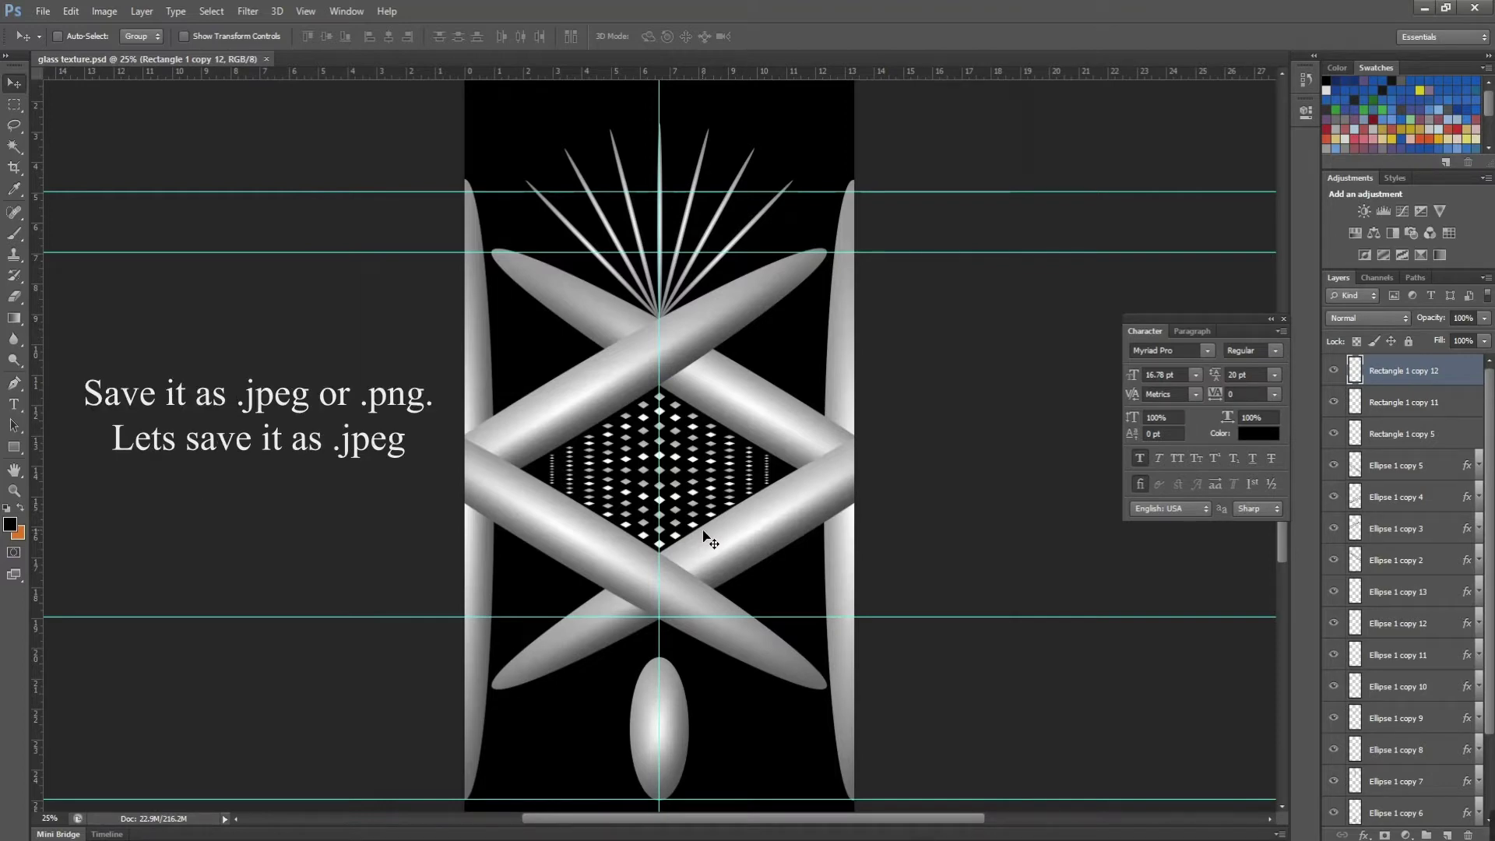
pyautogui.hotkey('ctrl', 'shift', 's')
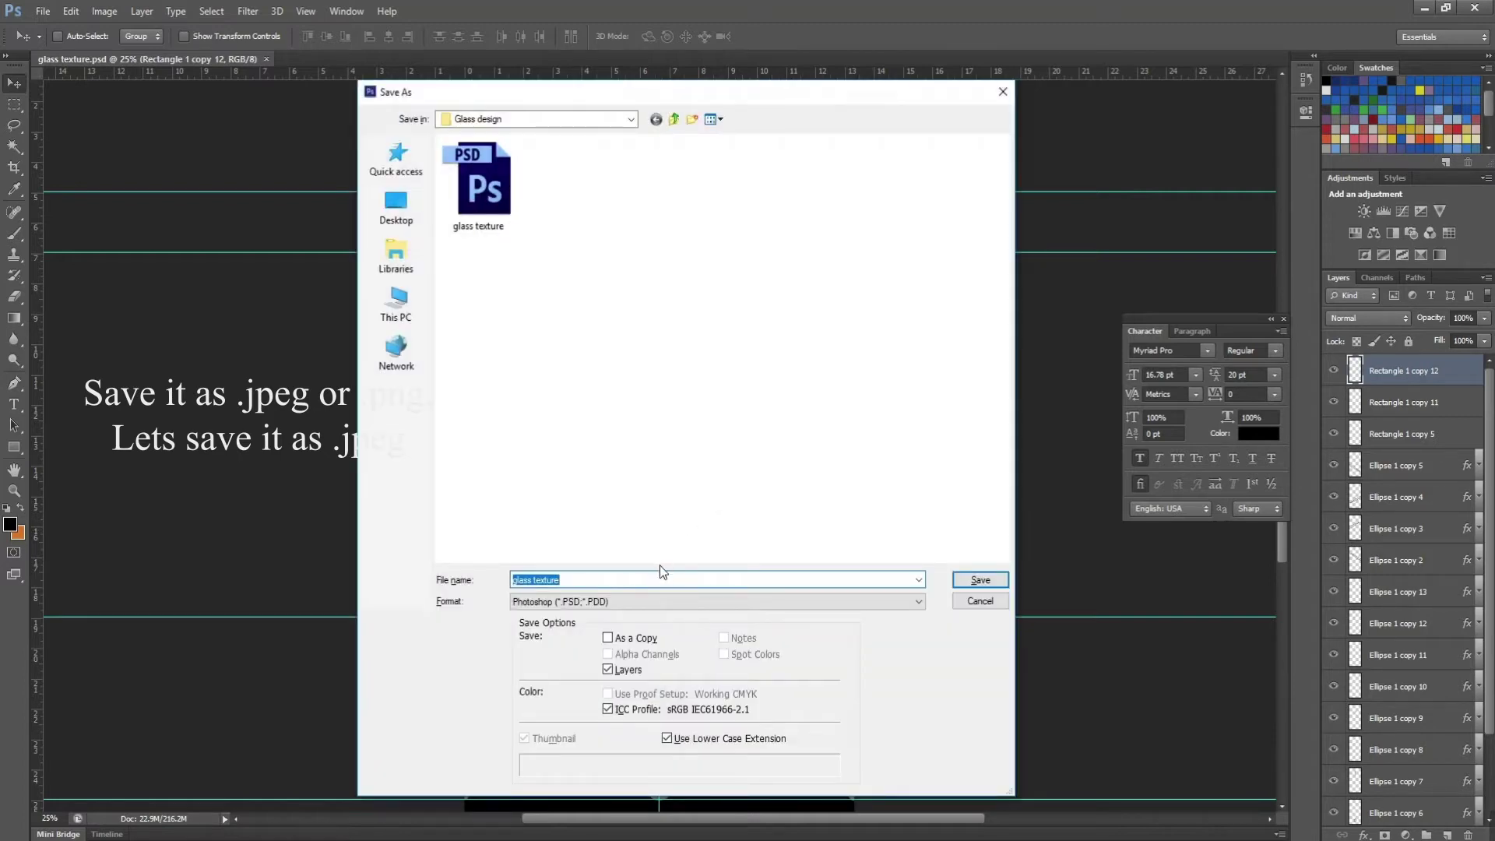
pyautogui.press('Tab')
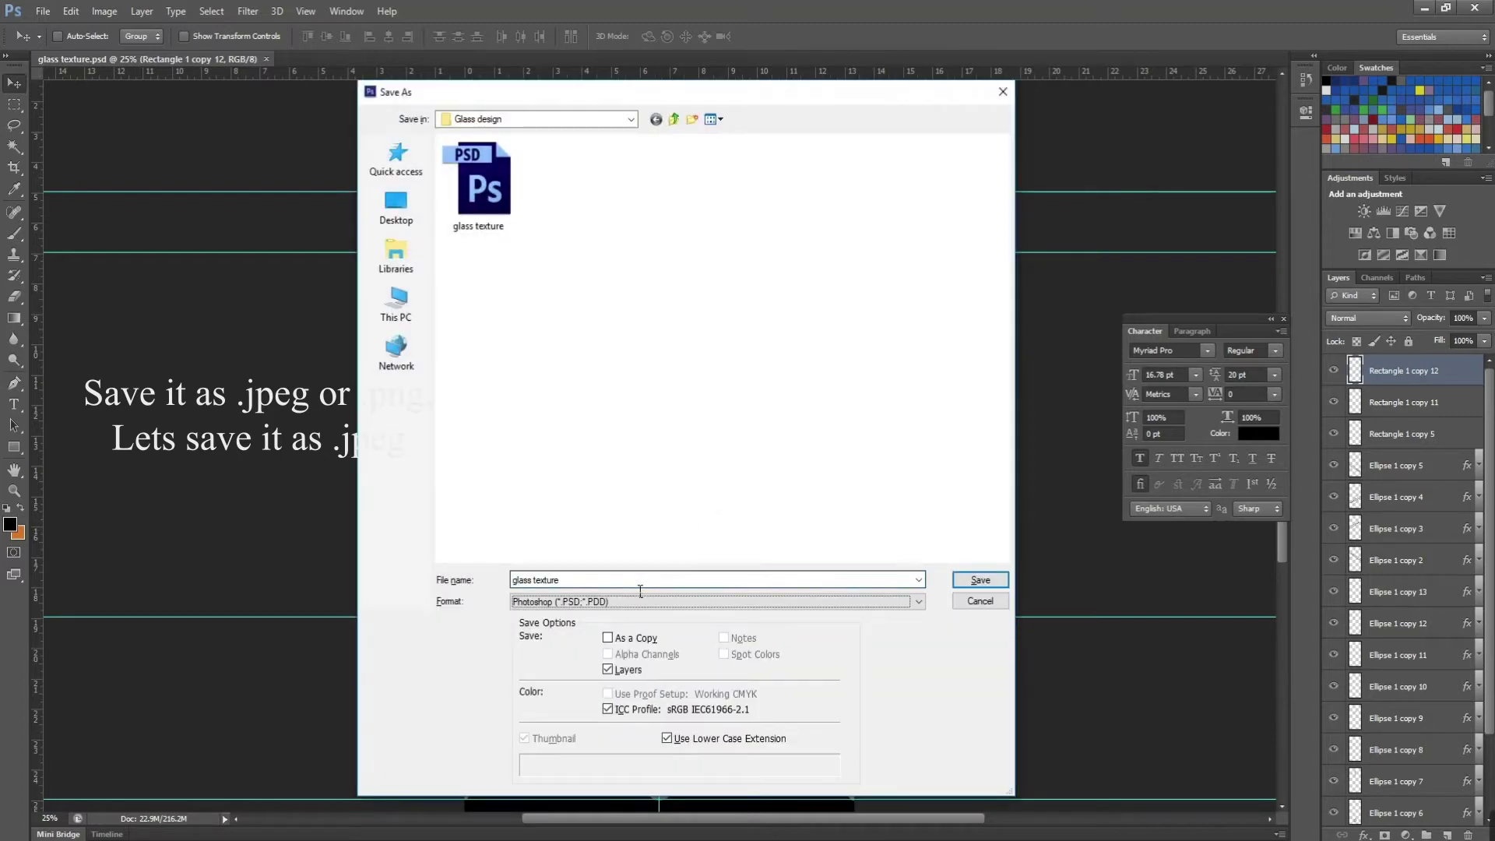
pyautogui.press('j')
pyautogui.press('Return')
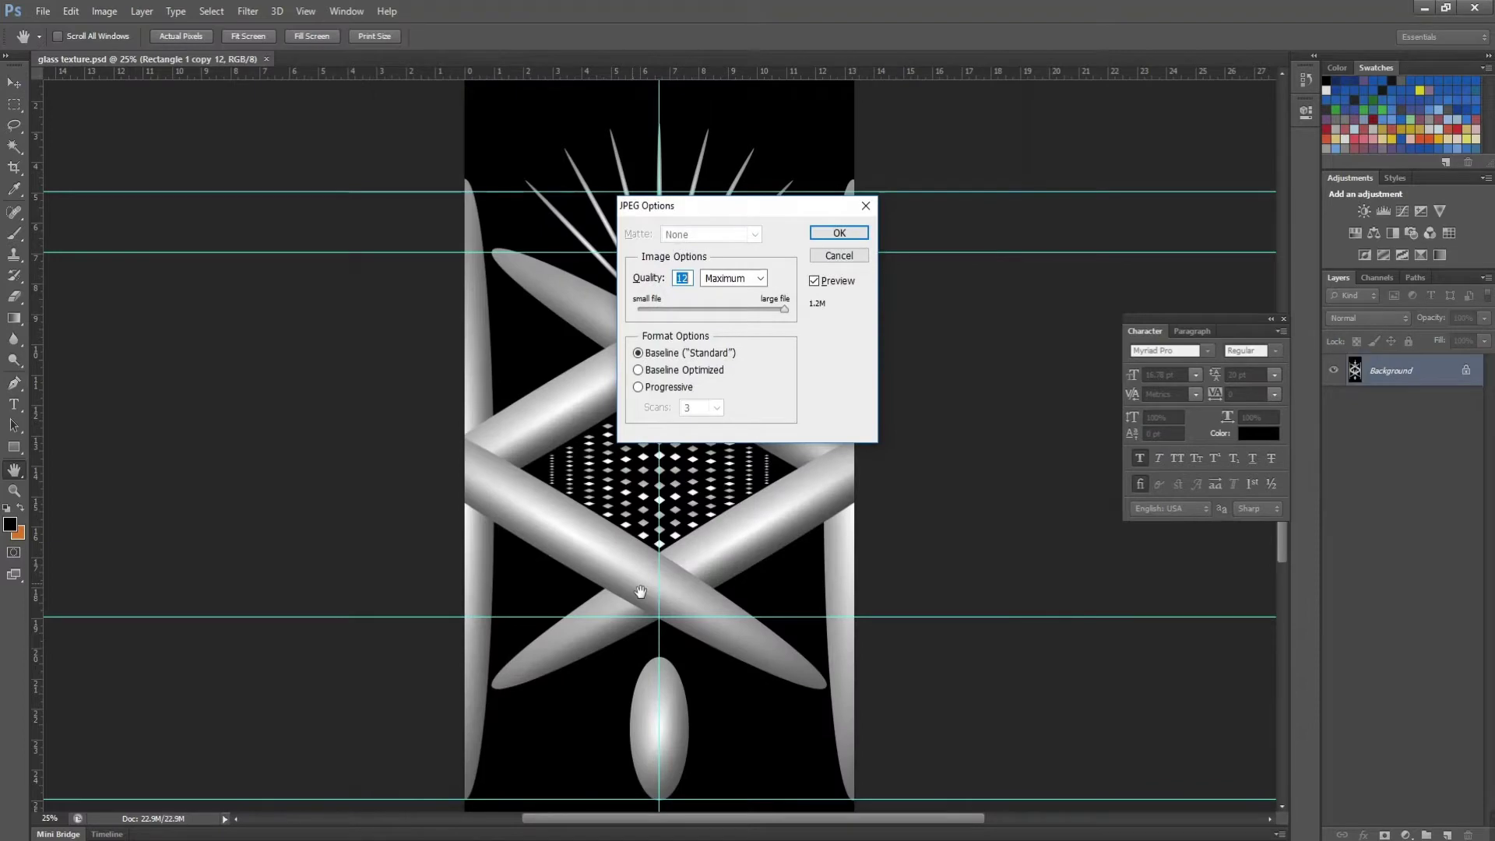
pyautogui.press('Return')
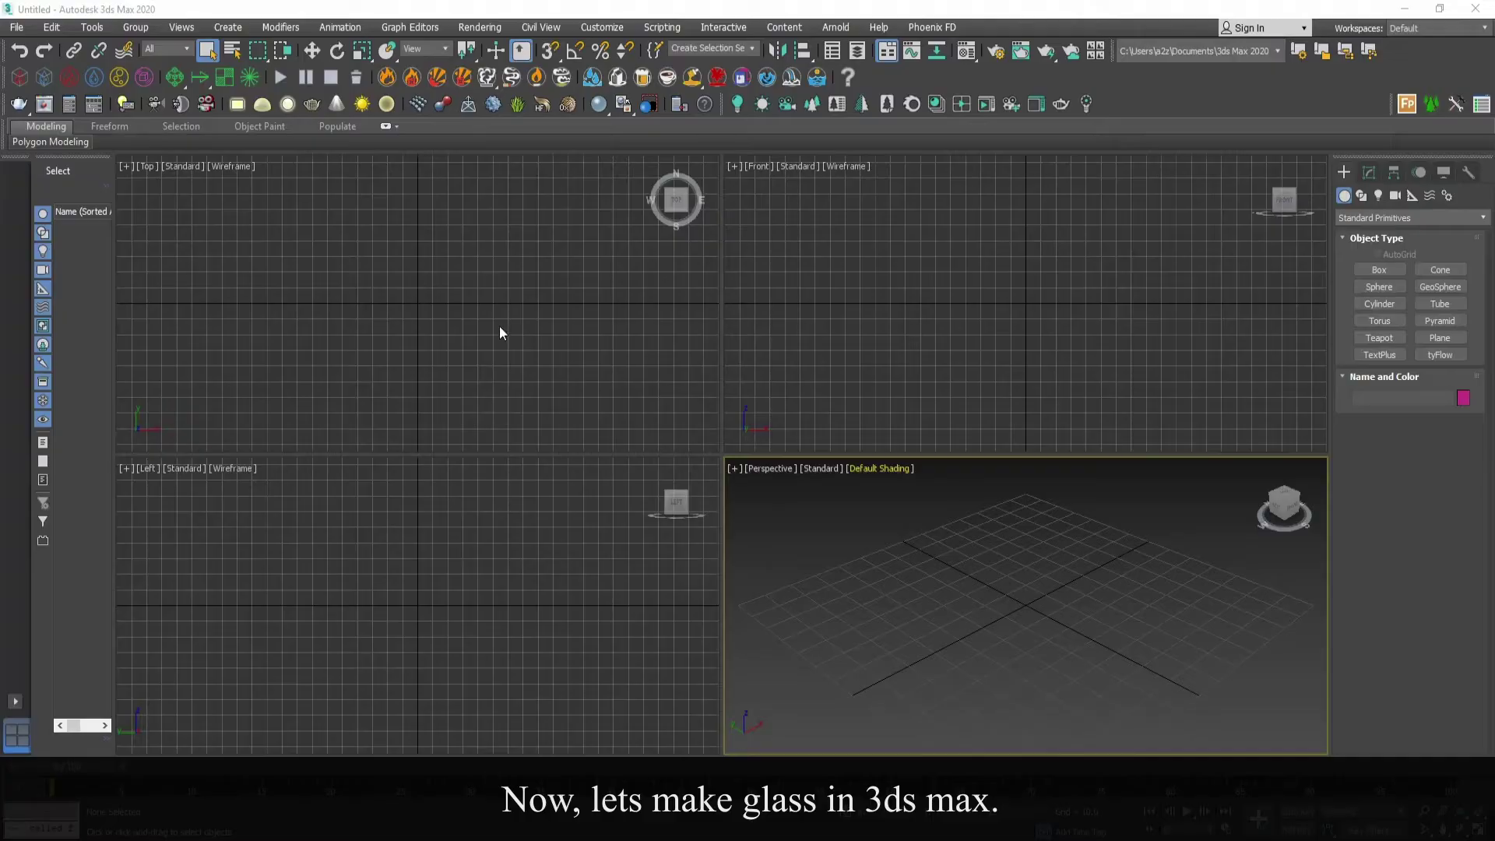
# In 3ds Max, create a cylinder from the origin in the Top view, with radius about 49.3 and height about 97.3
pyautogui.hotkey('alt', 'w')
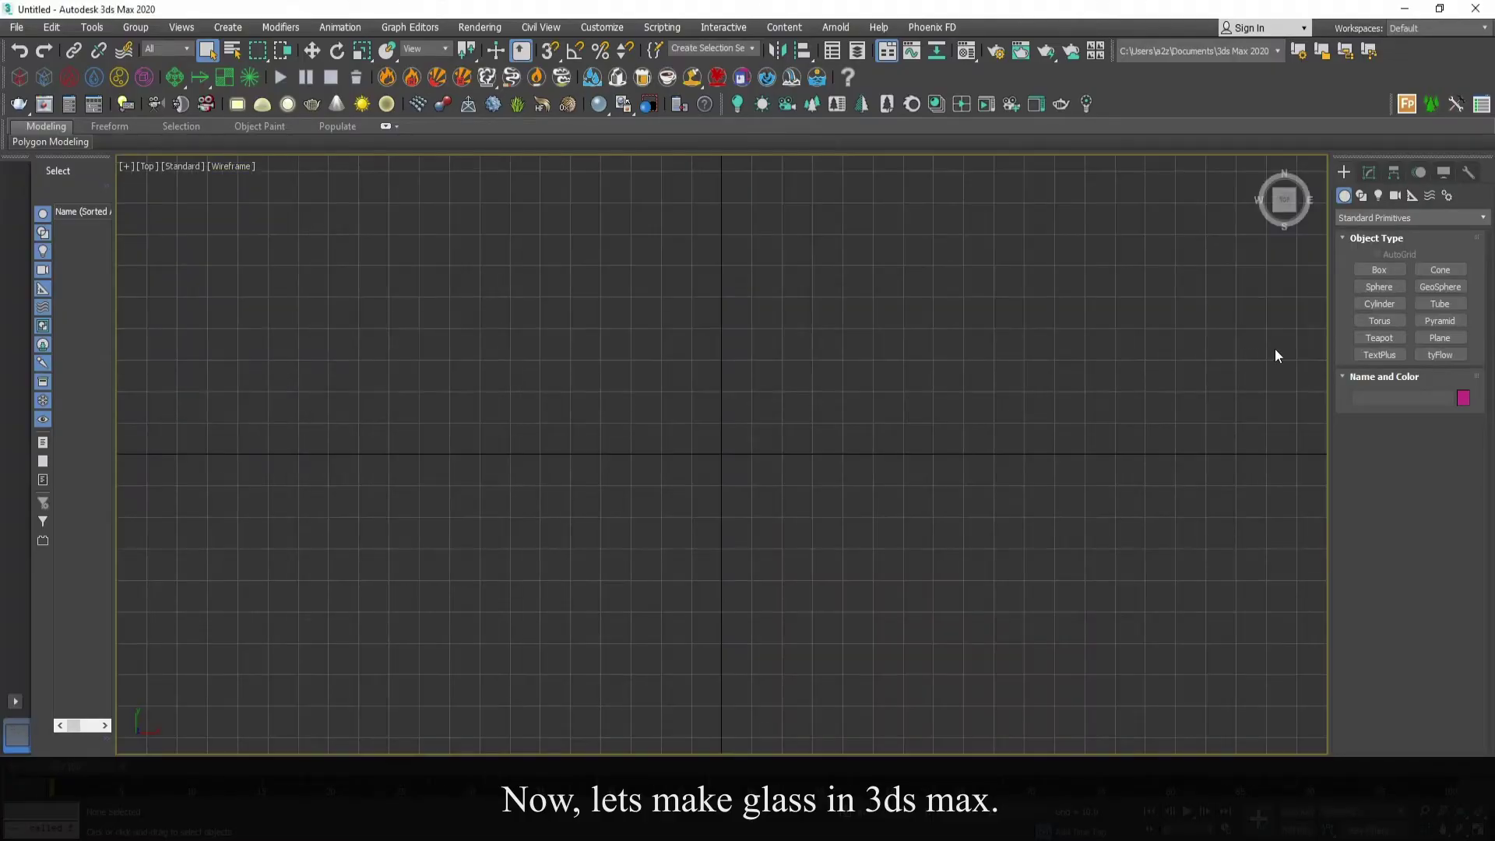
pyautogui.click(1376, 304)
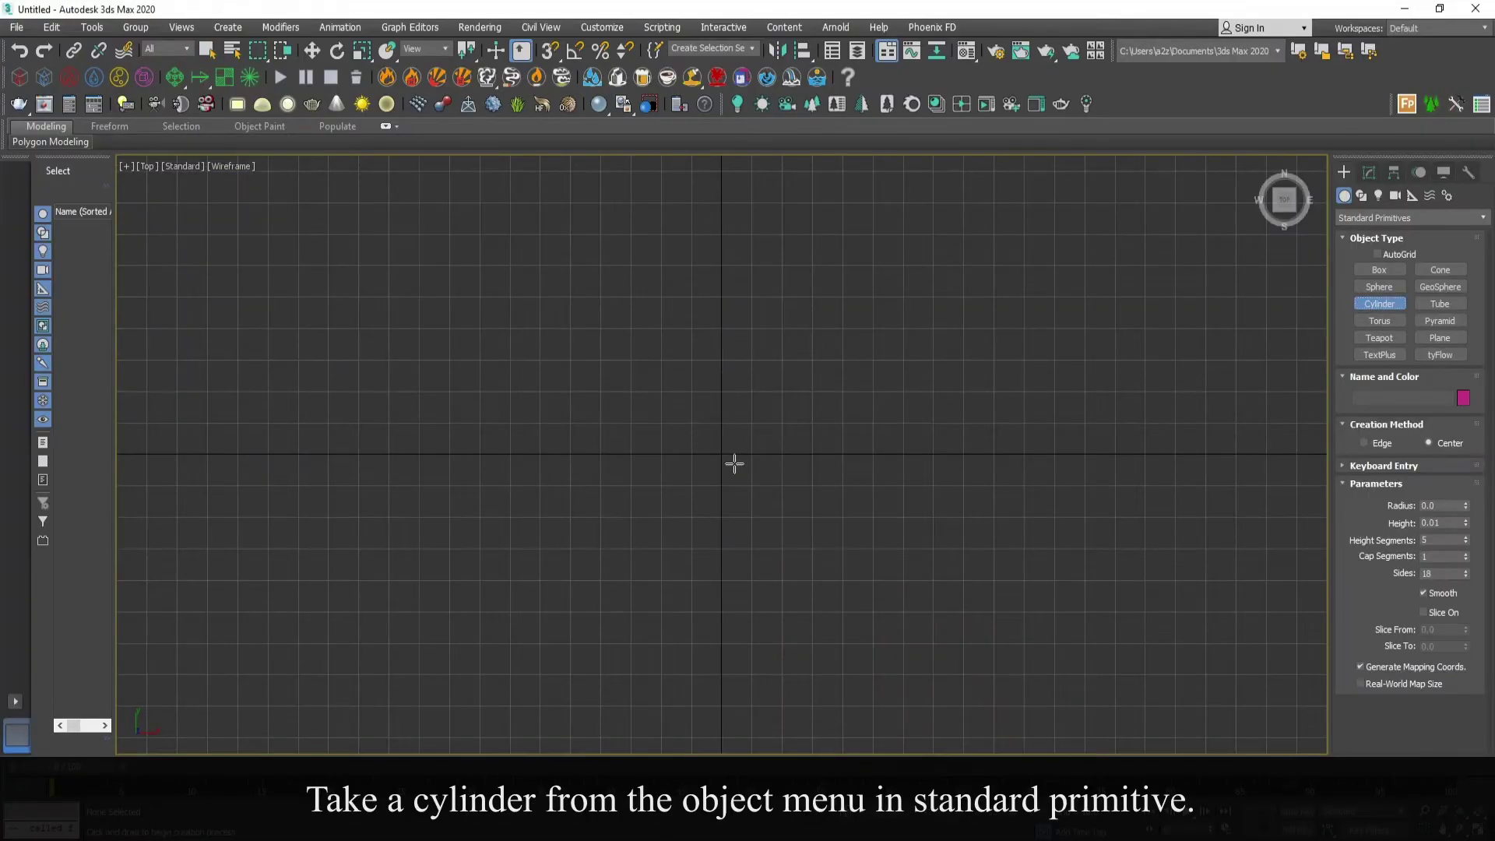
pyautogui.moveTo(881, 518)
pyautogui.mouseDown()
pyautogui.moveTo(904, 521)
pyautogui.moveTo(857, 510)
pyautogui.moveTo(878, 509)
pyautogui.mouseUp()
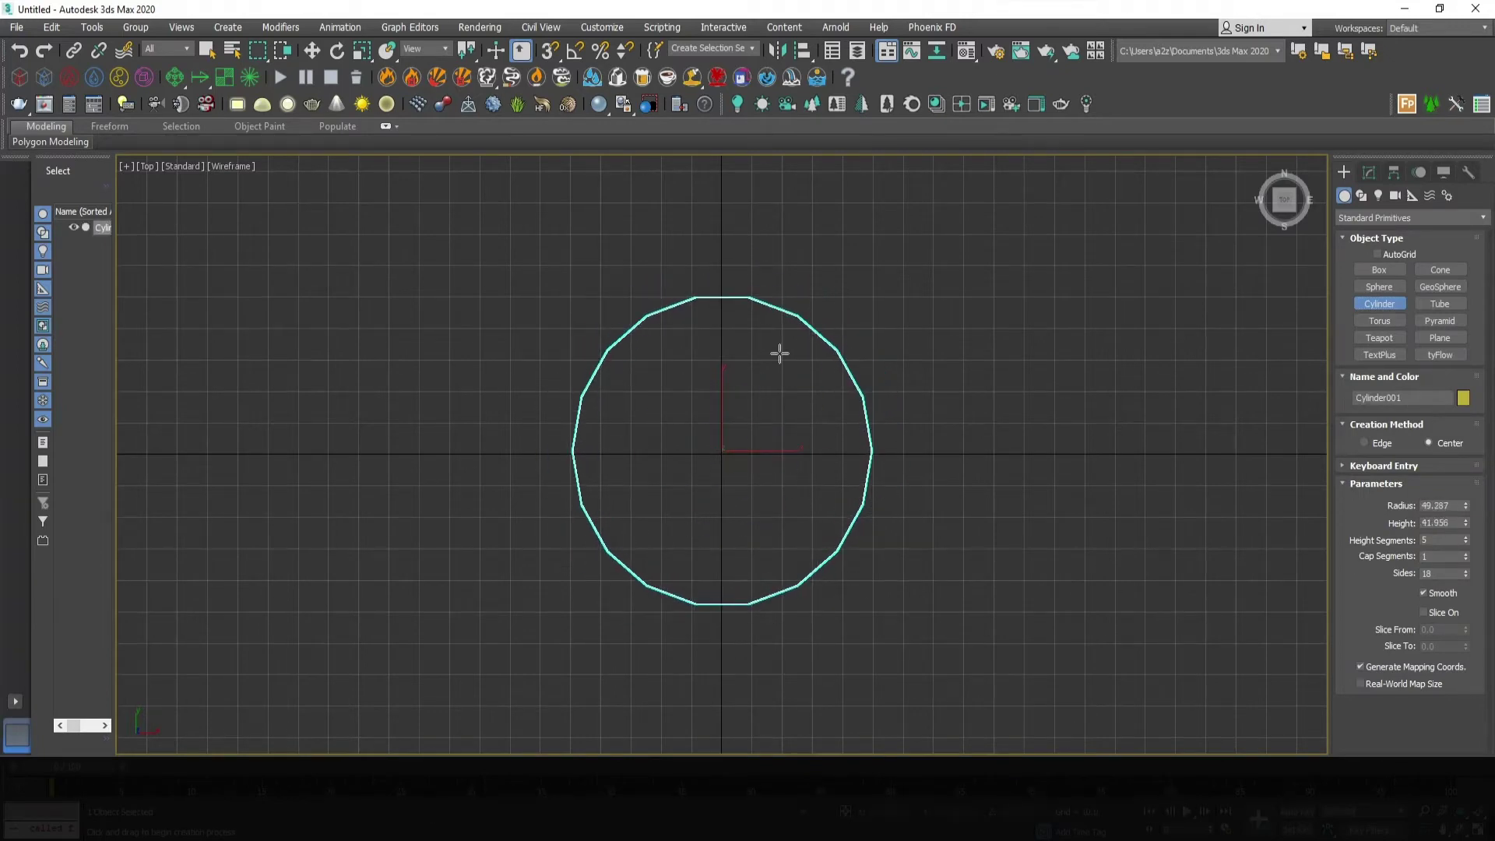
pyautogui.click(658, 189)
# Set the cylinder's number of sides to 100
pyautogui.press('w')
pyautogui.hotkey('alt', 'w')
pyautogui.rightClick(866, 360)
pyautogui.hotkey('alt', 'w')
pyautogui.moveTo(867, 362); pyautogui.dragTo(877, 552, button='middle')
pyautogui.click(1370, 176)
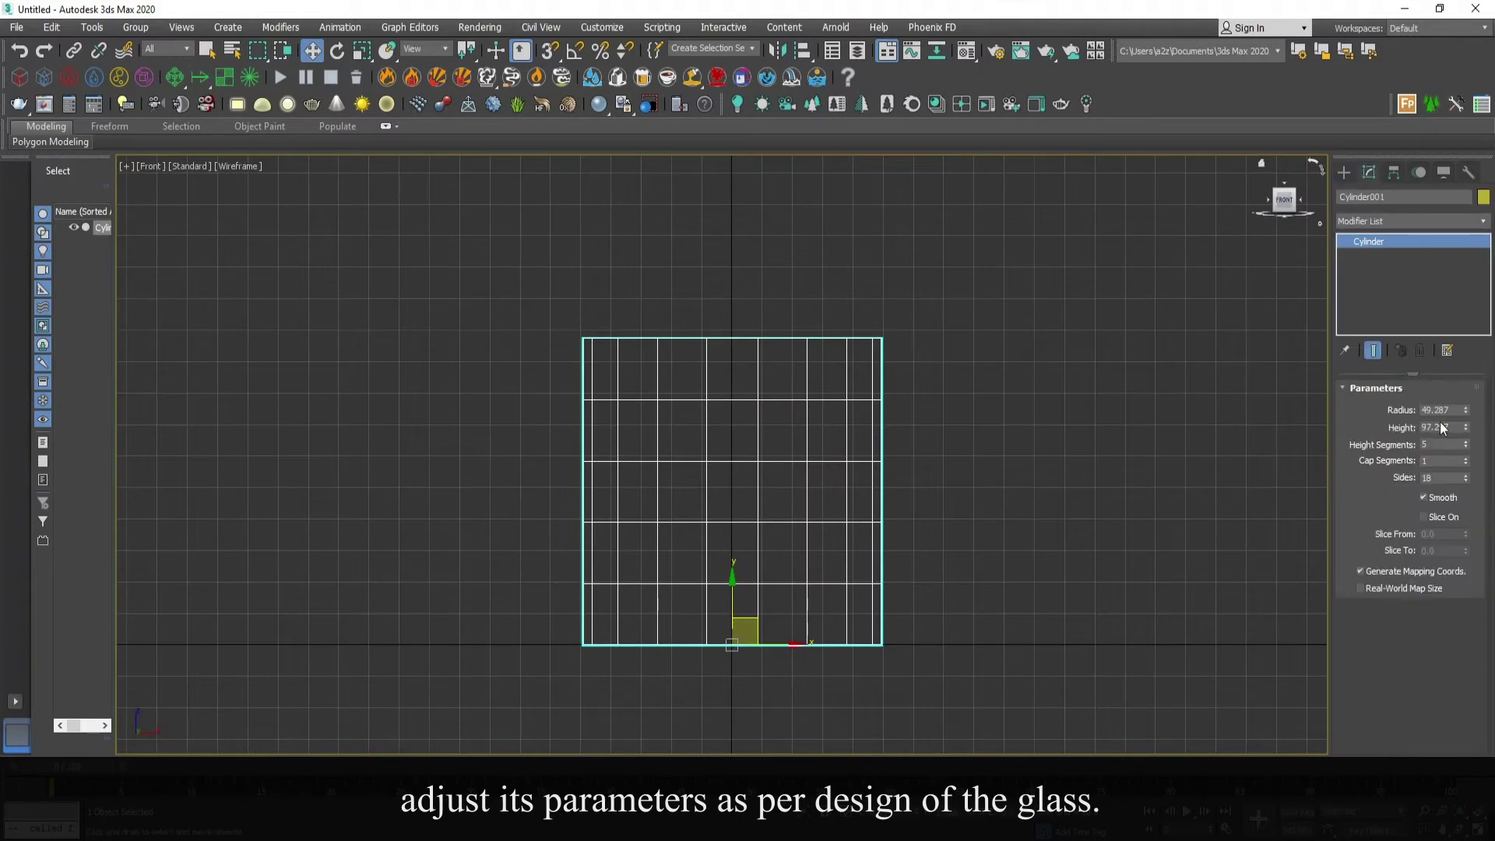
pyautogui.write('100')
pyautogui.press('Return')
# Show the cylinder in perspective with edged faces and raise its height to about 112.9
pyautogui.press('p')
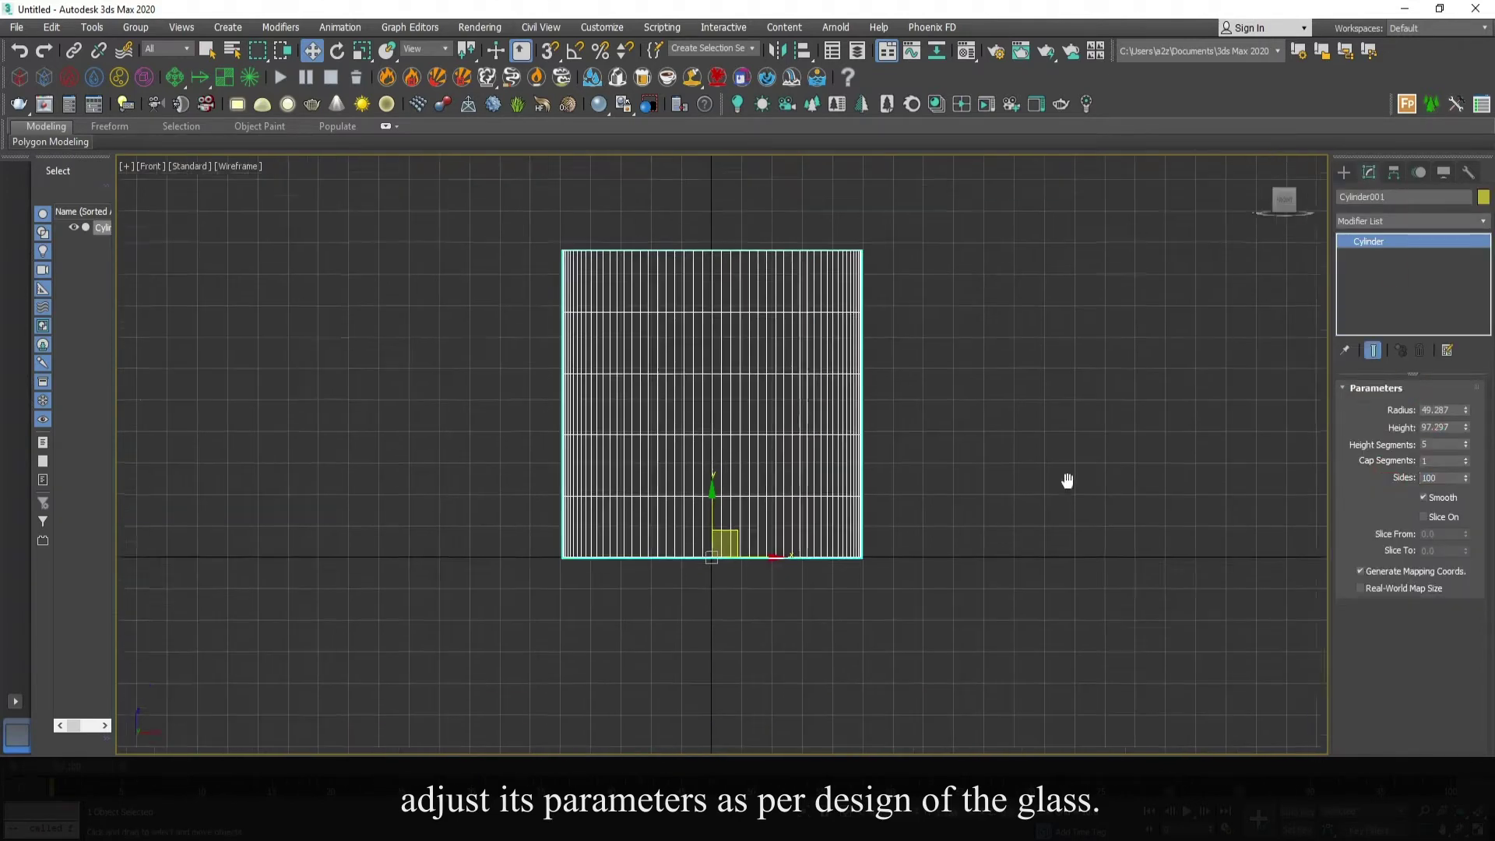
pyautogui.press('z')
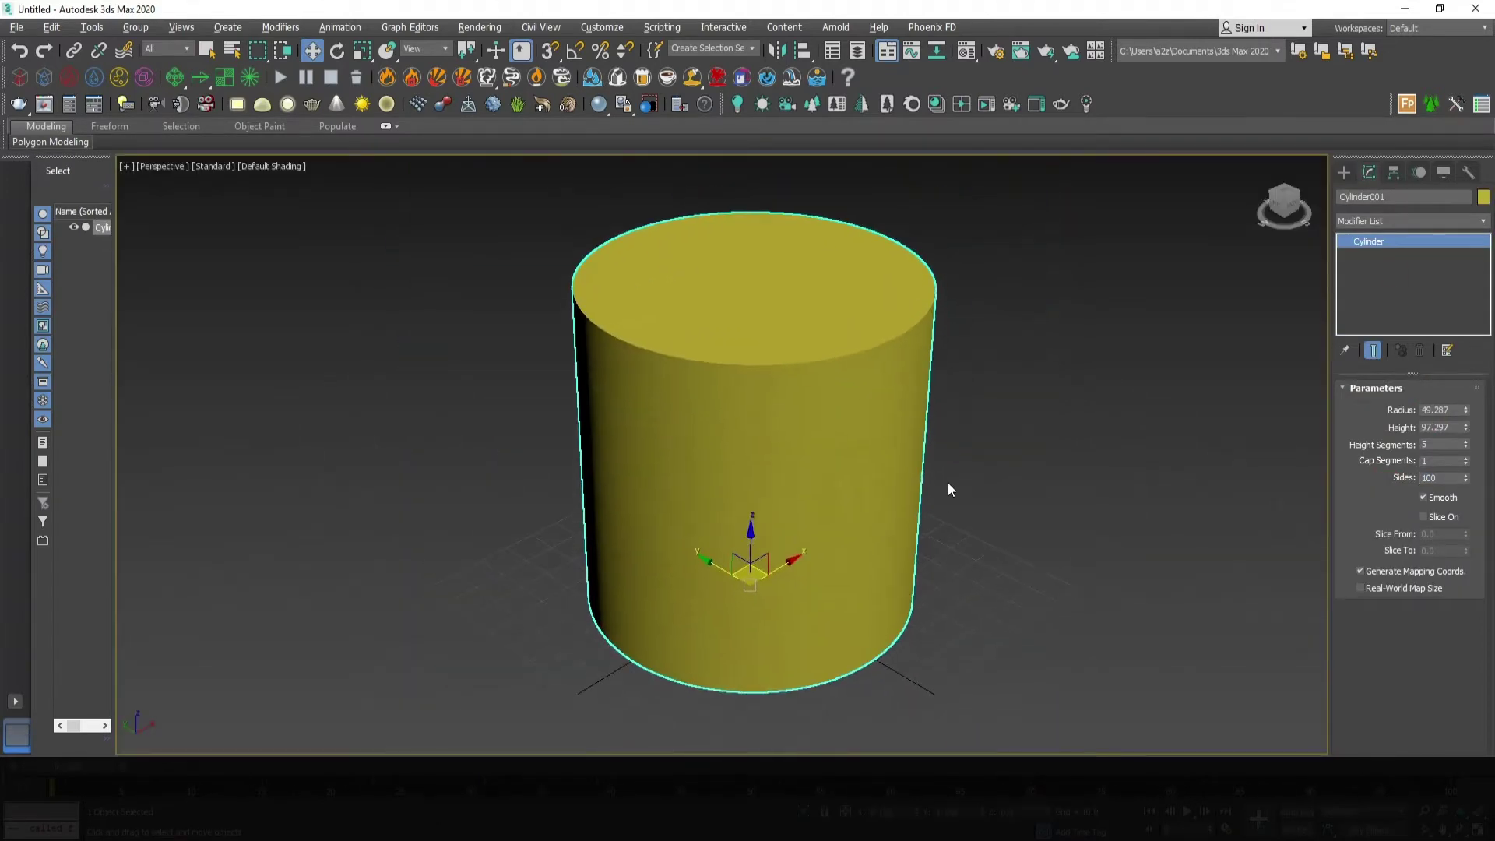
pyautogui.press('F4')
pyautogui.keyDown('alt'); pyautogui.moveTo(914, 493); pyautogui.dragTo(940, 473, button='middle'); pyautogui.keyUp('alt')
pyautogui.moveTo(1465, 426); pyautogui.dragTo(1468, 417)
pyautogui.keyDown('alt'); pyautogui.moveTo(944, 503); pyautogui.dragTo(920, 482, button='middle'); pyautogui.keyUp('alt')
pyautogui.moveTo(920, 483); pyautogui.dragTo(911, 520, button='middle')
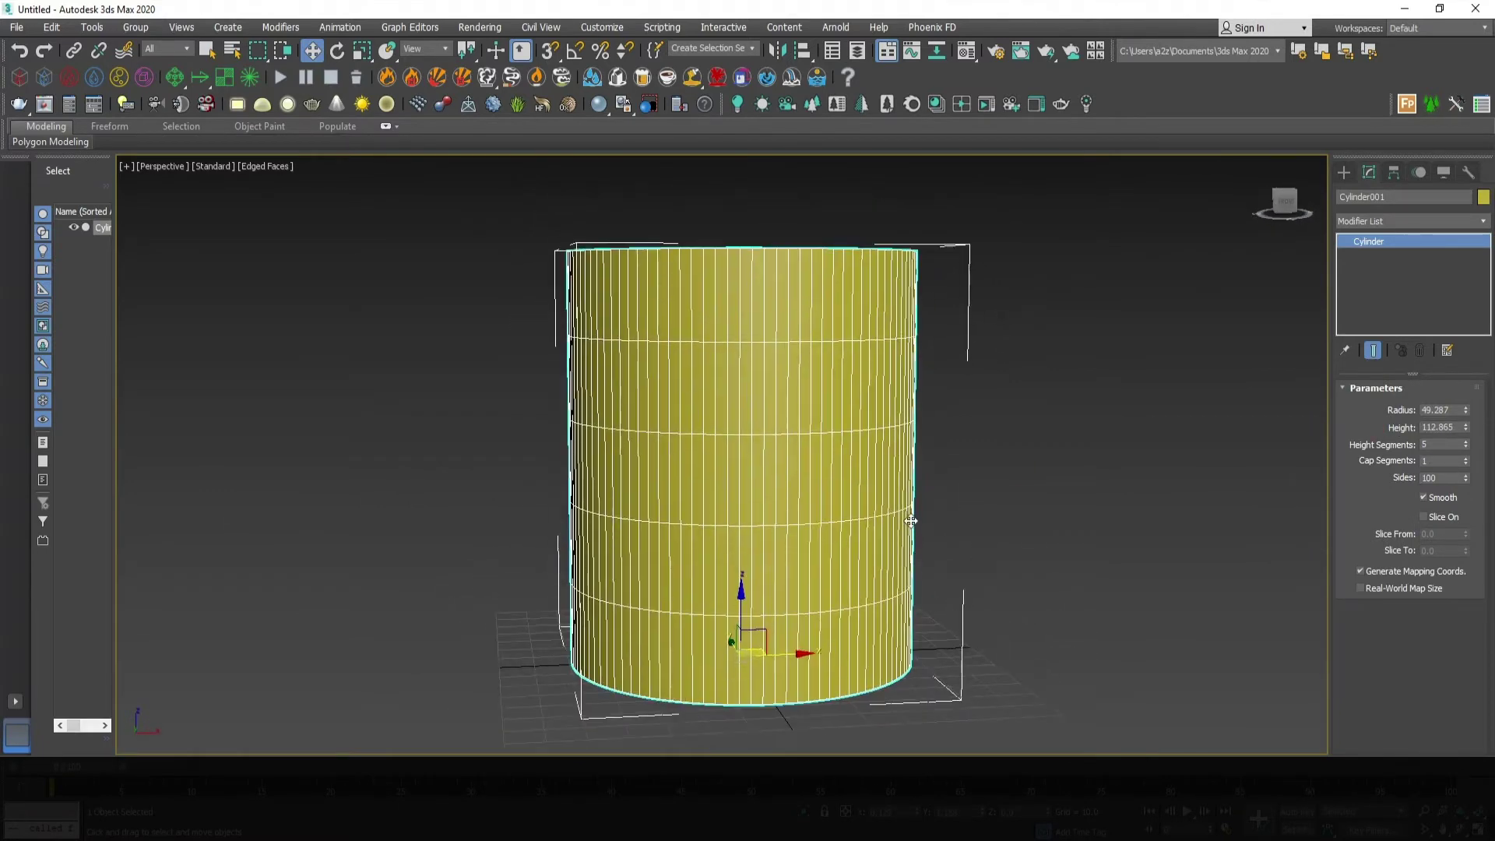
# Convert the cylinder to an editable poly and dismiss the script error windows
pyautogui.moveTo(1010, 503); pyautogui.dragTo(993, 495, button='middle')
pyautogui.keyDown('alt'); pyautogui.moveTo(993, 494); pyautogui.dragTo(1002, 507, button='middle'); pyautogui.keyUp('alt')
pyautogui.moveTo(1042, 520); pyautogui.dragTo(984, 504, button='middle')
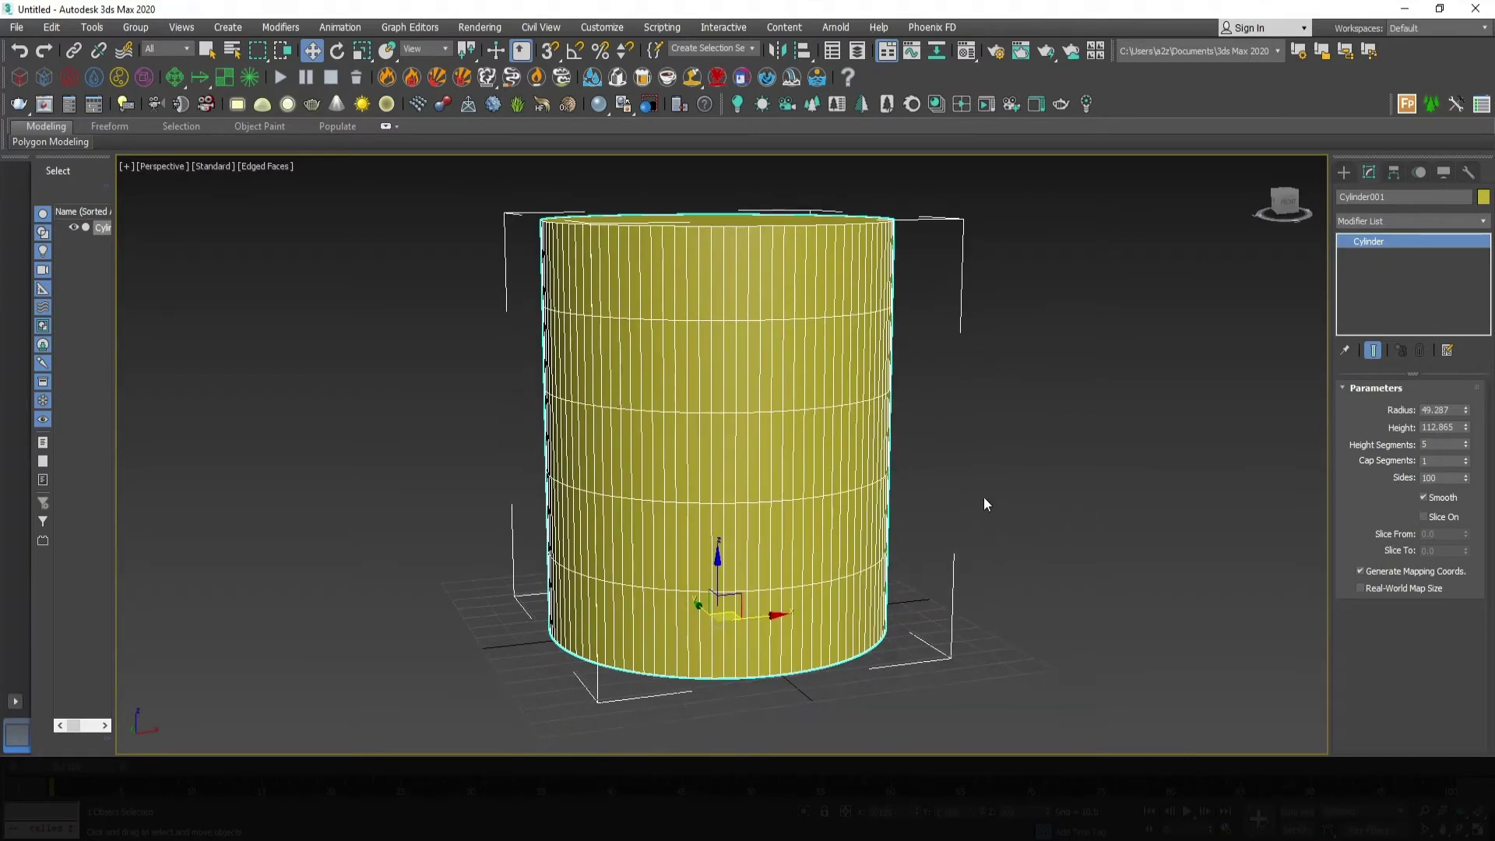
pyautogui.rightClick(797, 435)
pyautogui.click(1027, 611)
pyautogui.click(425, 23)
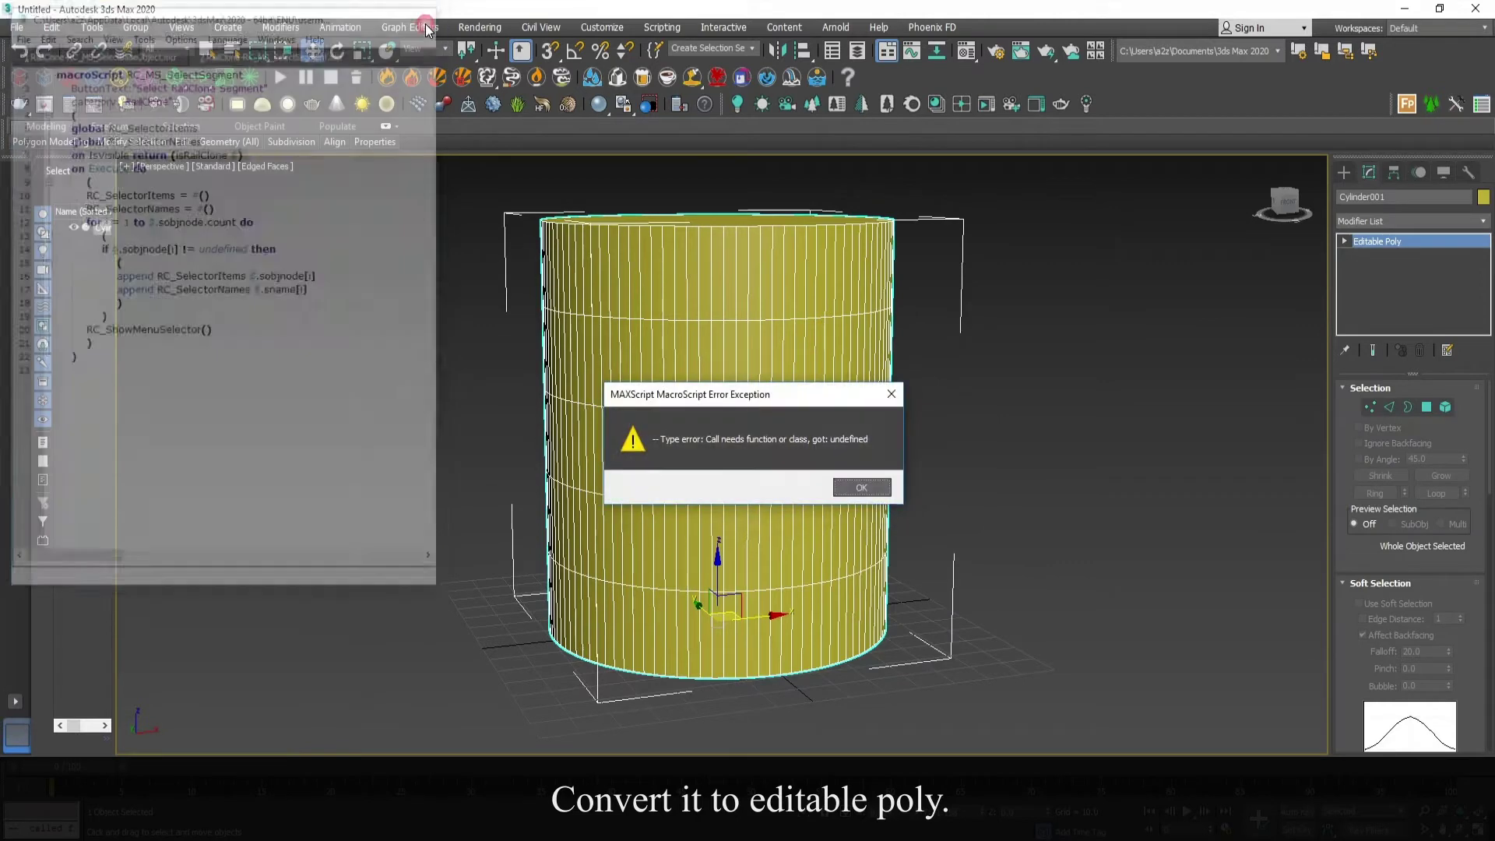
pyautogui.click(850, 491)
# Inset the cylinder's top polygon slightly to form a thin rim for the glass wall
pyautogui.click(1429, 412)
pyautogui.keyDown('alt'); pyautogui.moveTo(833, 343); pyautogui.dragTo(825, 420, button='middle'); pyautogui.keyUp('alt')
pyautogui.click(787, 301)
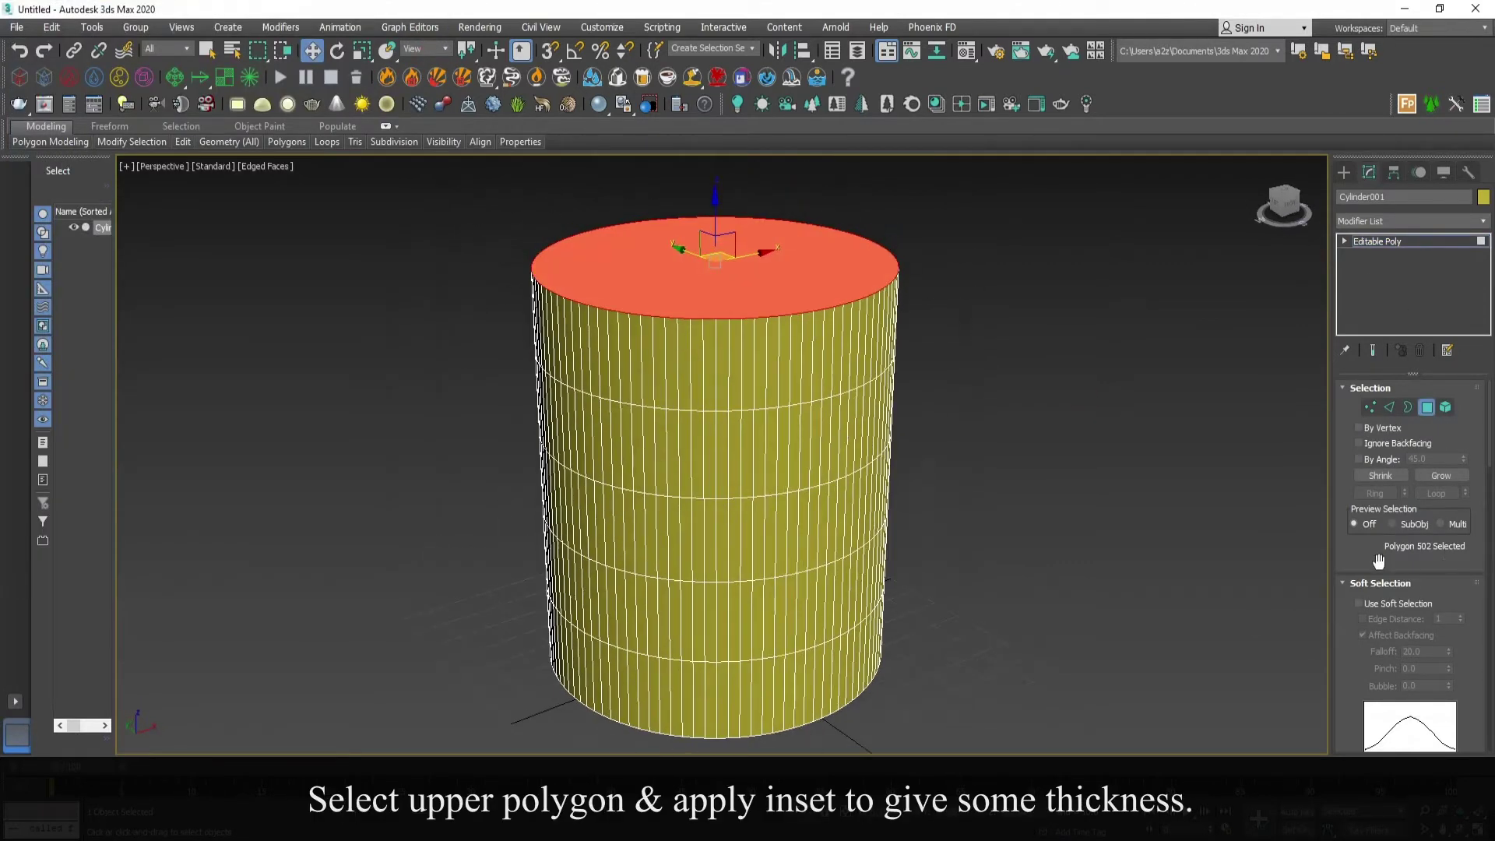
pyautogui.scroll(-2, 1378, 560)
pyautogui.click(1347, 524)
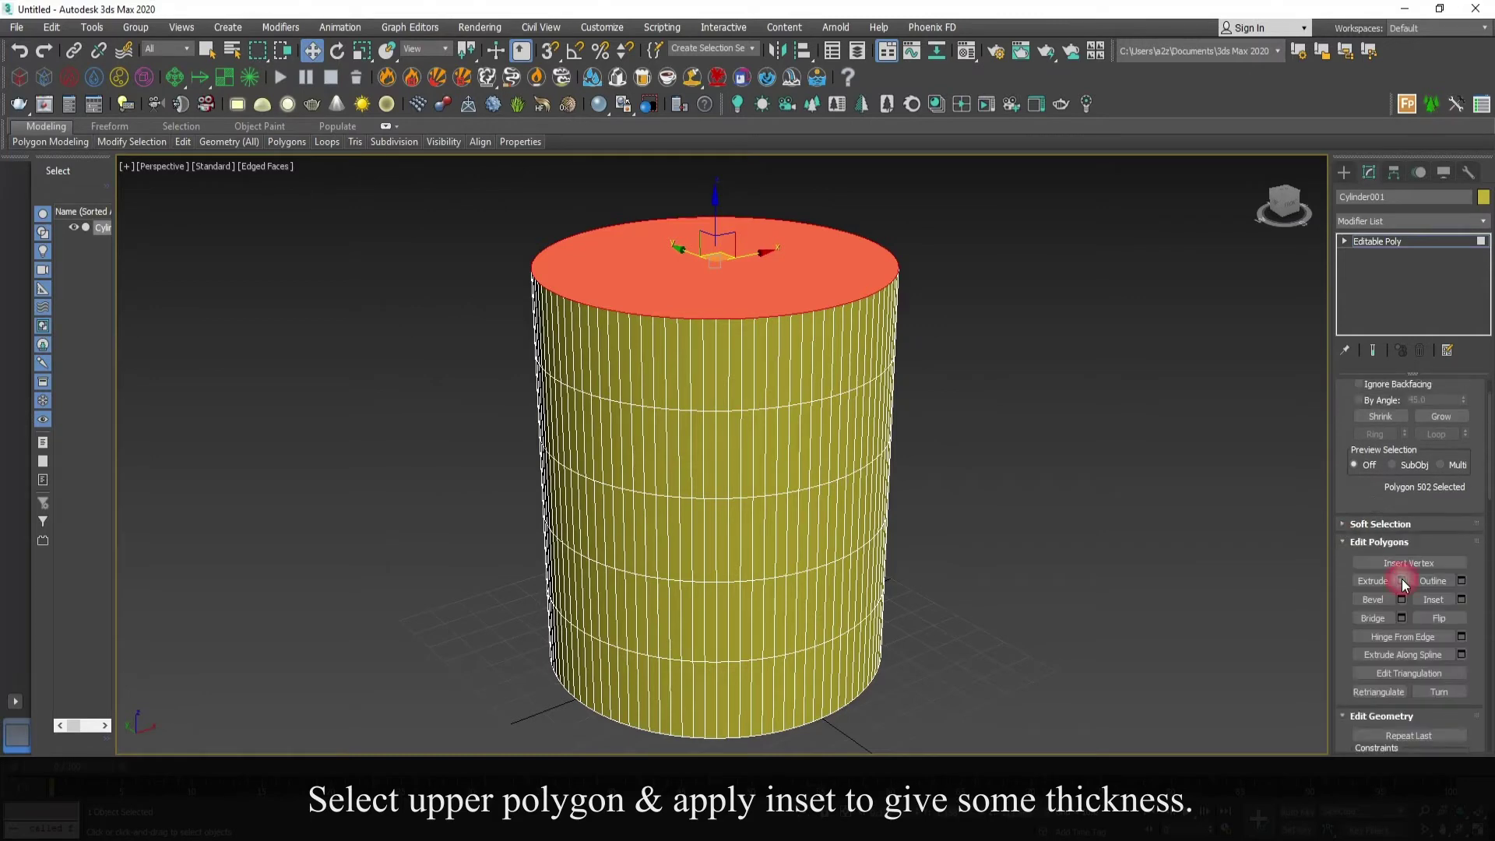
pyautogui.keyDown('alt'); pyautogui.moveTo(859, 320); pyautogui.dragTo(861, 363, button='middle'); pyautogui.keyUp('alt')
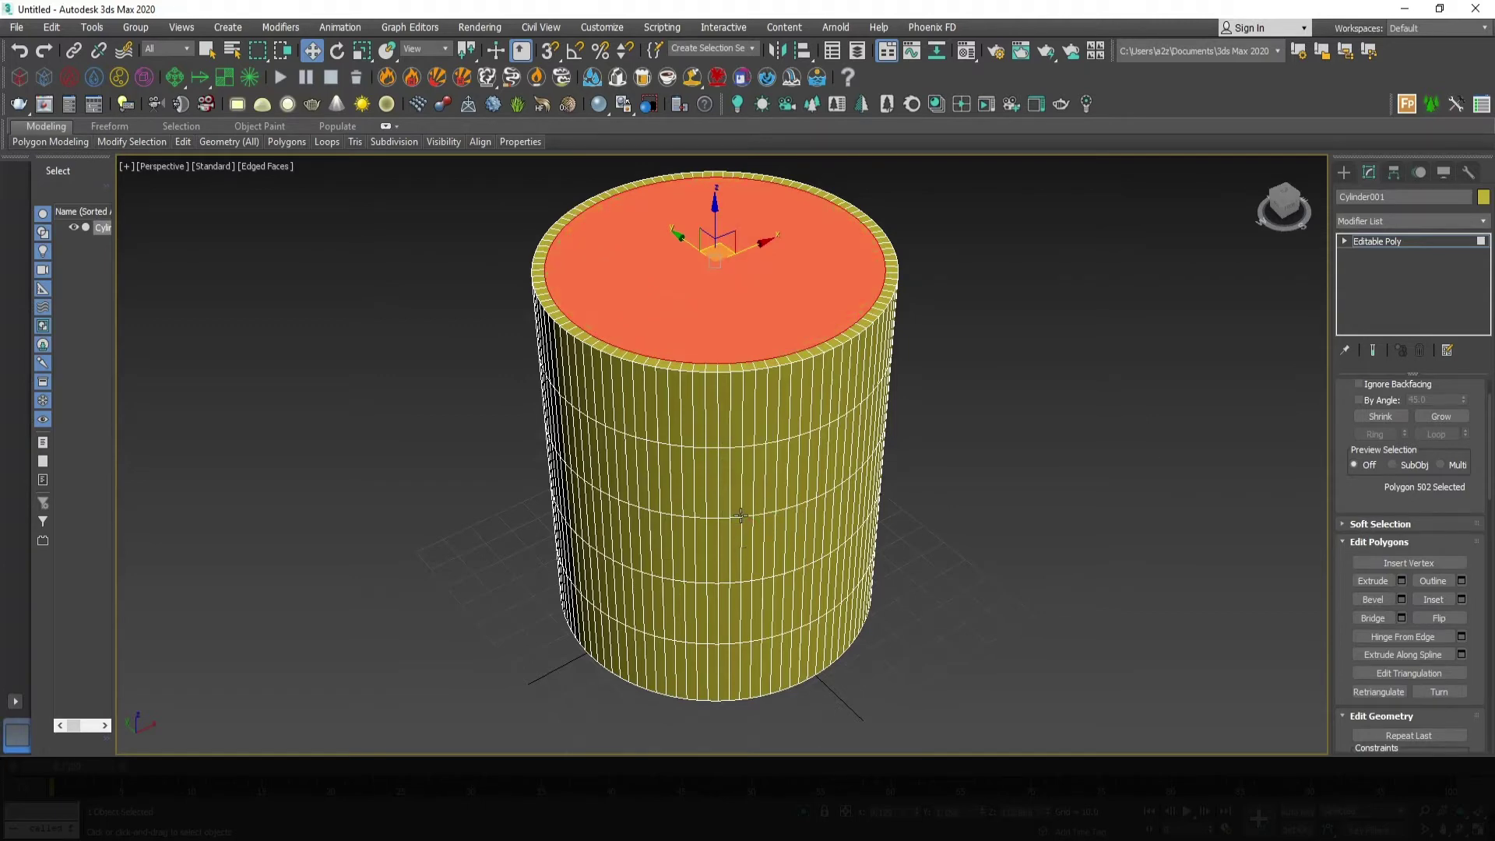
# Extrude the inset top polygon down into the cylinder by about -102.65 to hollow out the glass
pyautogui.press('f')
pyautogui.moveTo(1001, 394); pyautogui.dragTo(1038, 508, button='middle')
pyautogui.click(1401, 580)
pyautogui.moveTo(739, 496); pyautogui.dragTo(773, 53)
pyautogui.moveTo(775, 106); pyautogui.dragTo(774, 111)
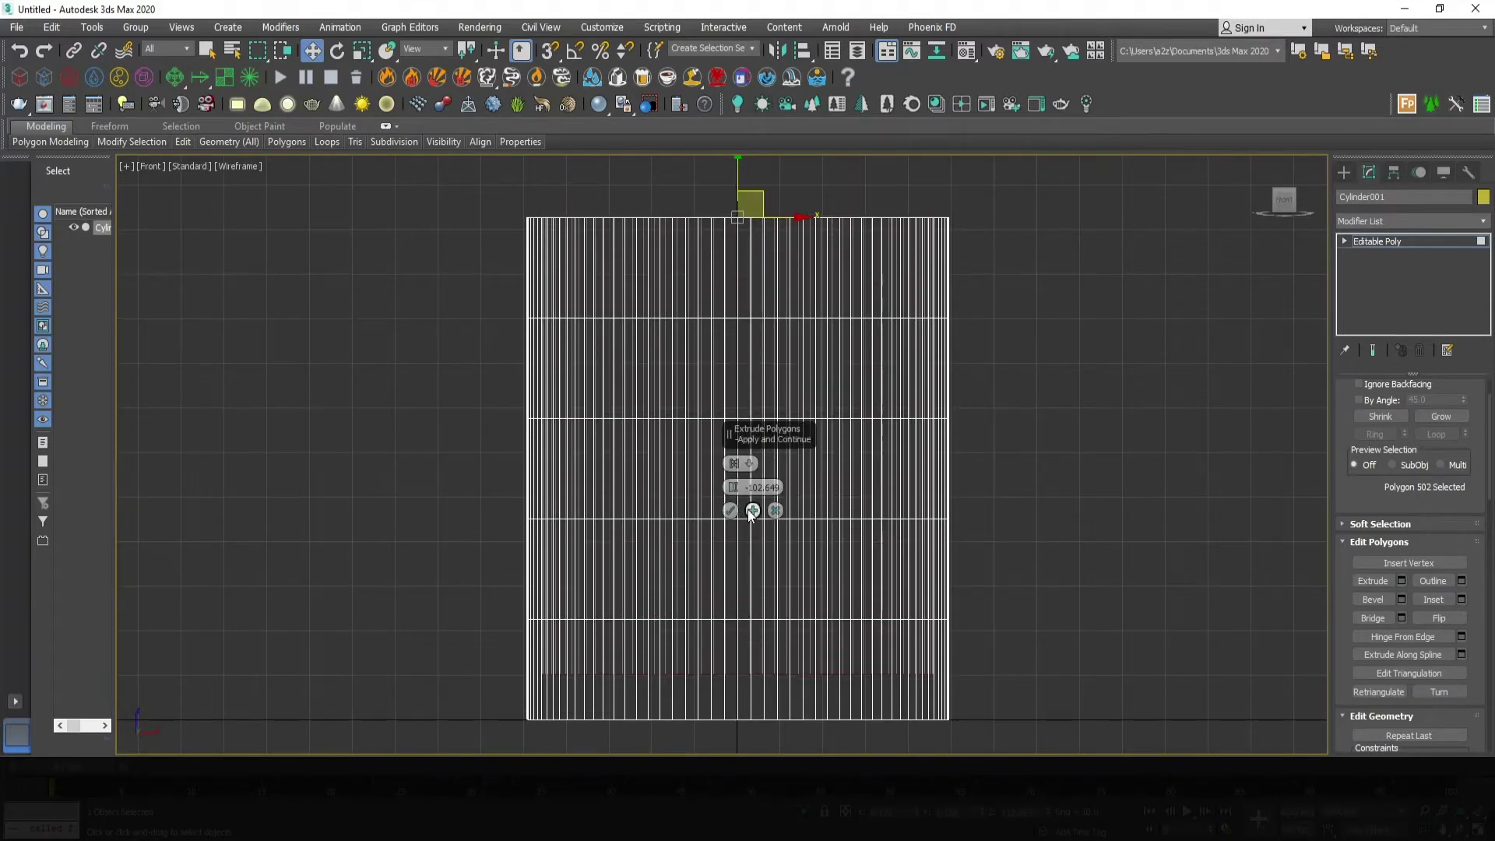
# Select the polygon on the glass's underside and inset it by about 10.06
pyautogui.moveTo(769, 563); pyautogui.dragTo(784, 412, button='middle')
pyautogui.hotkey('alt', 'w')
pyautogui.middleClick(890, 572)
pyautogui.hotkey('alt', 'w')
pyautogui.keyDown('alt'); pyautogui.moveTo(822, 590); pyautogui.dragTo(828, 437, button='middle'); pyautogui.keyUp('alt')
pyautogui.scroll(2, 1355, 401)
pyautogui.click(743, 541)
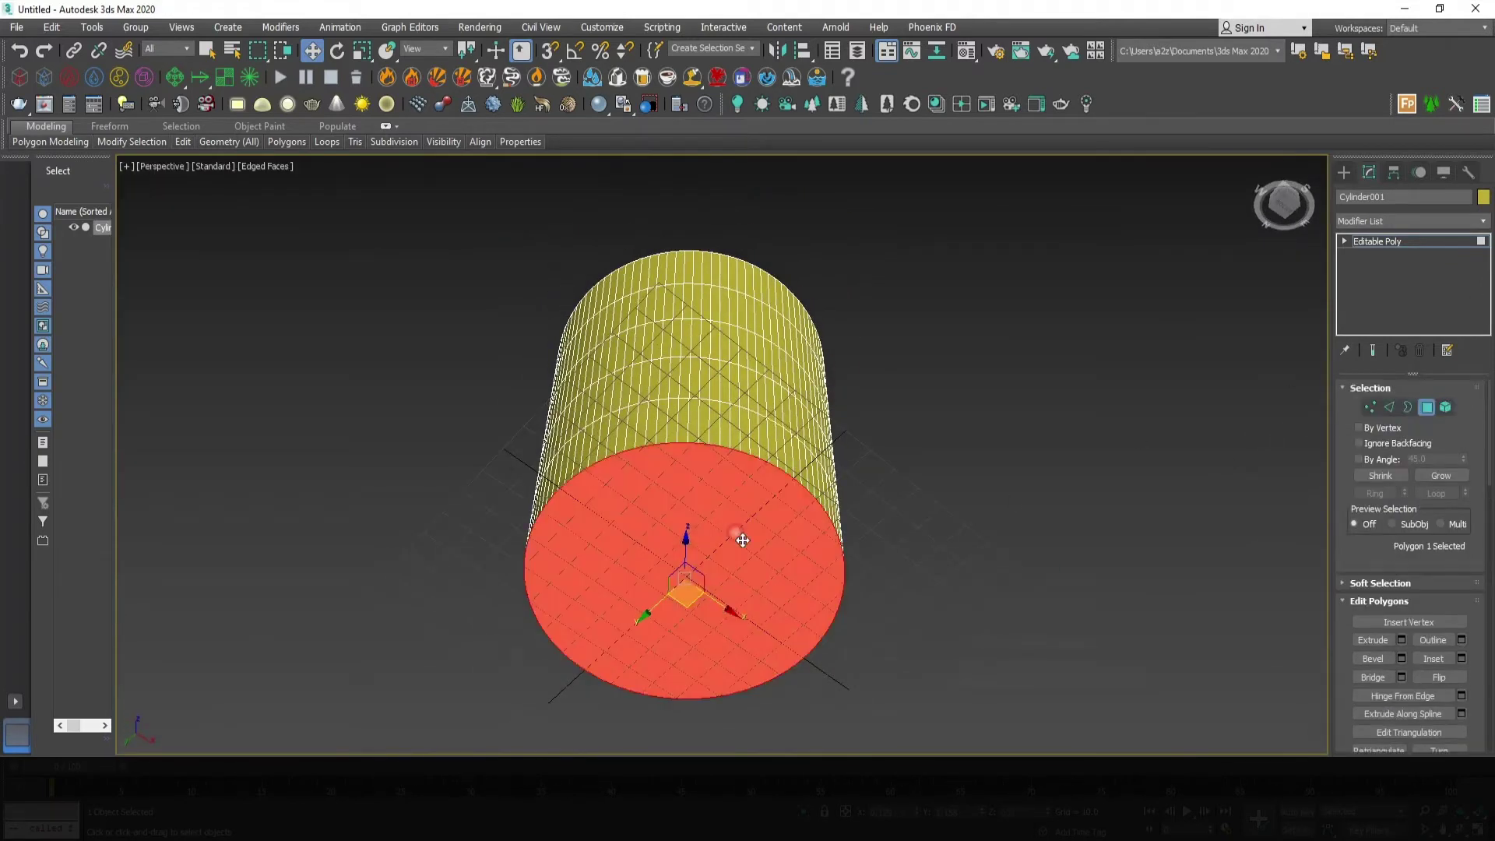
pyautogui.click(1461, 658)
pyautogui.moveTo(736, 437); pyautogui.dragTo(739, 440)
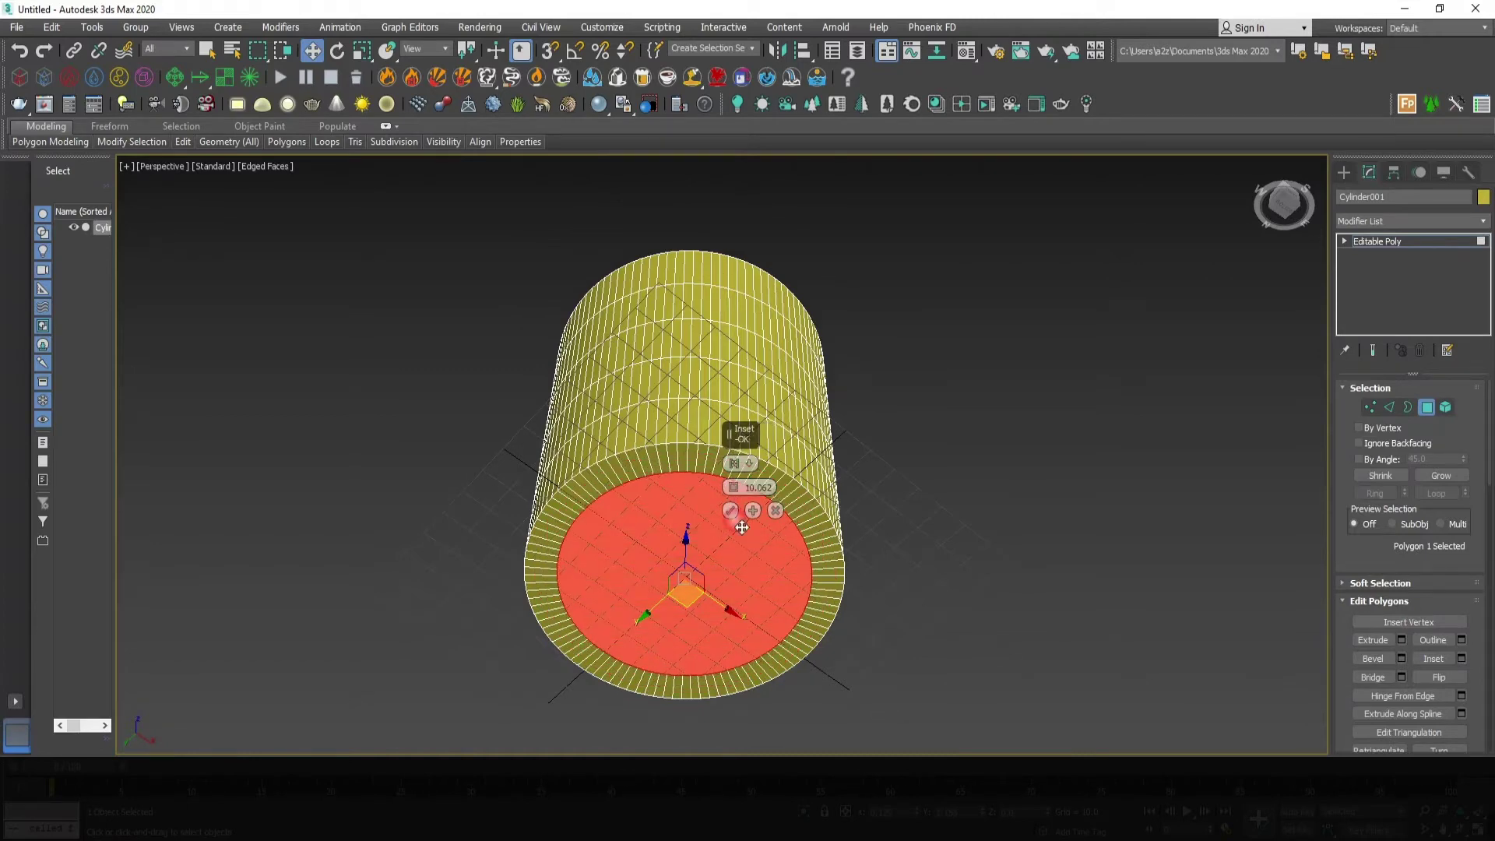
# Select the floor polygon inside the glass and inset it by about 10.06
pyautogui.keyDown('alt'); pyautogui.moveTo(810, 518); pyautogui.dragTo(800, 574, button='middle'); pyautogui.keyUp('alt')
pyautogui.click(800, 573)
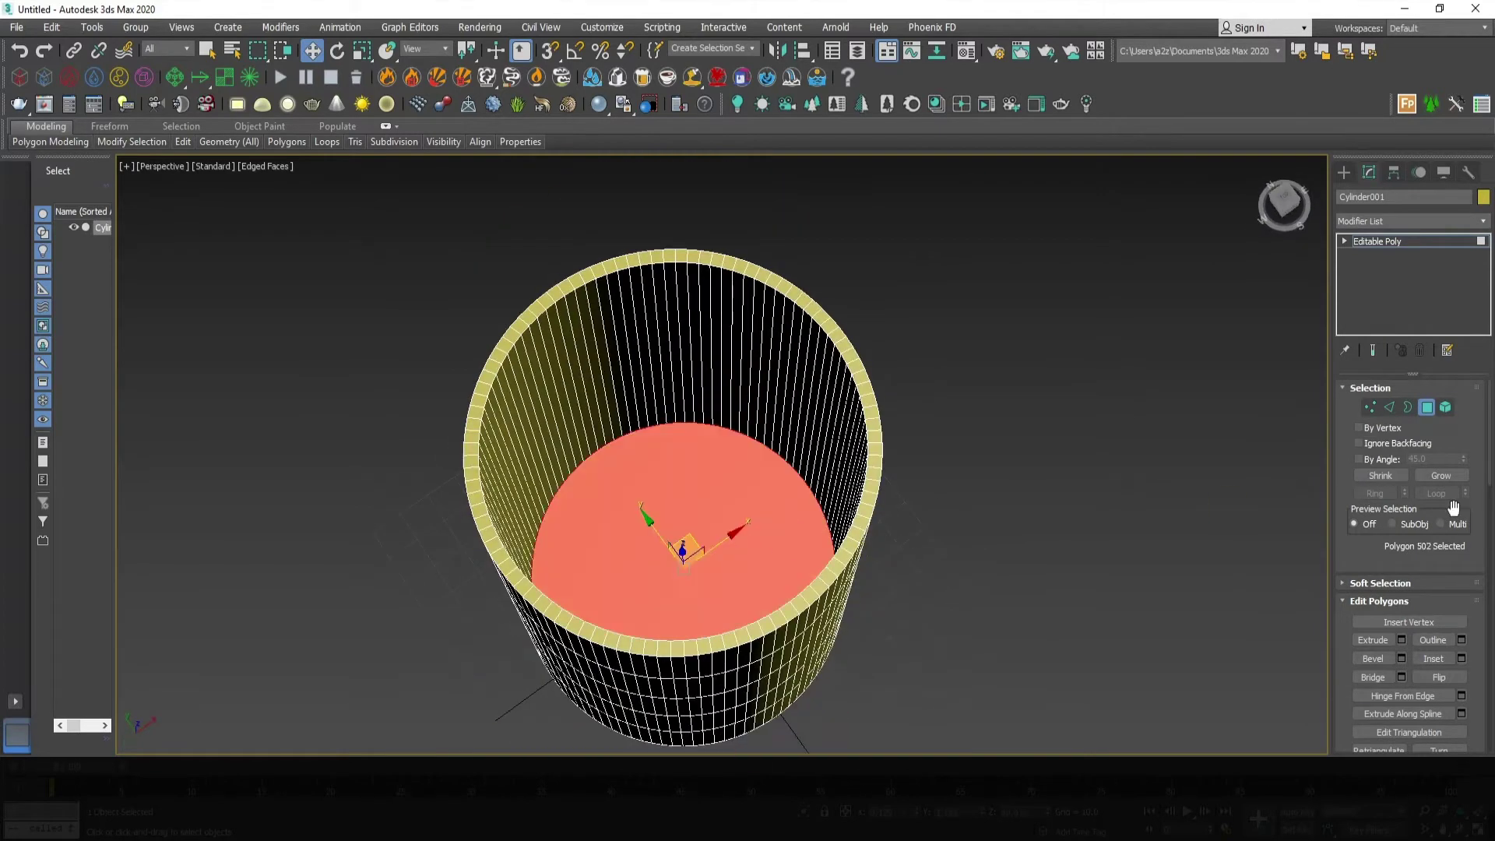
pyautogui.click(1461, 659)
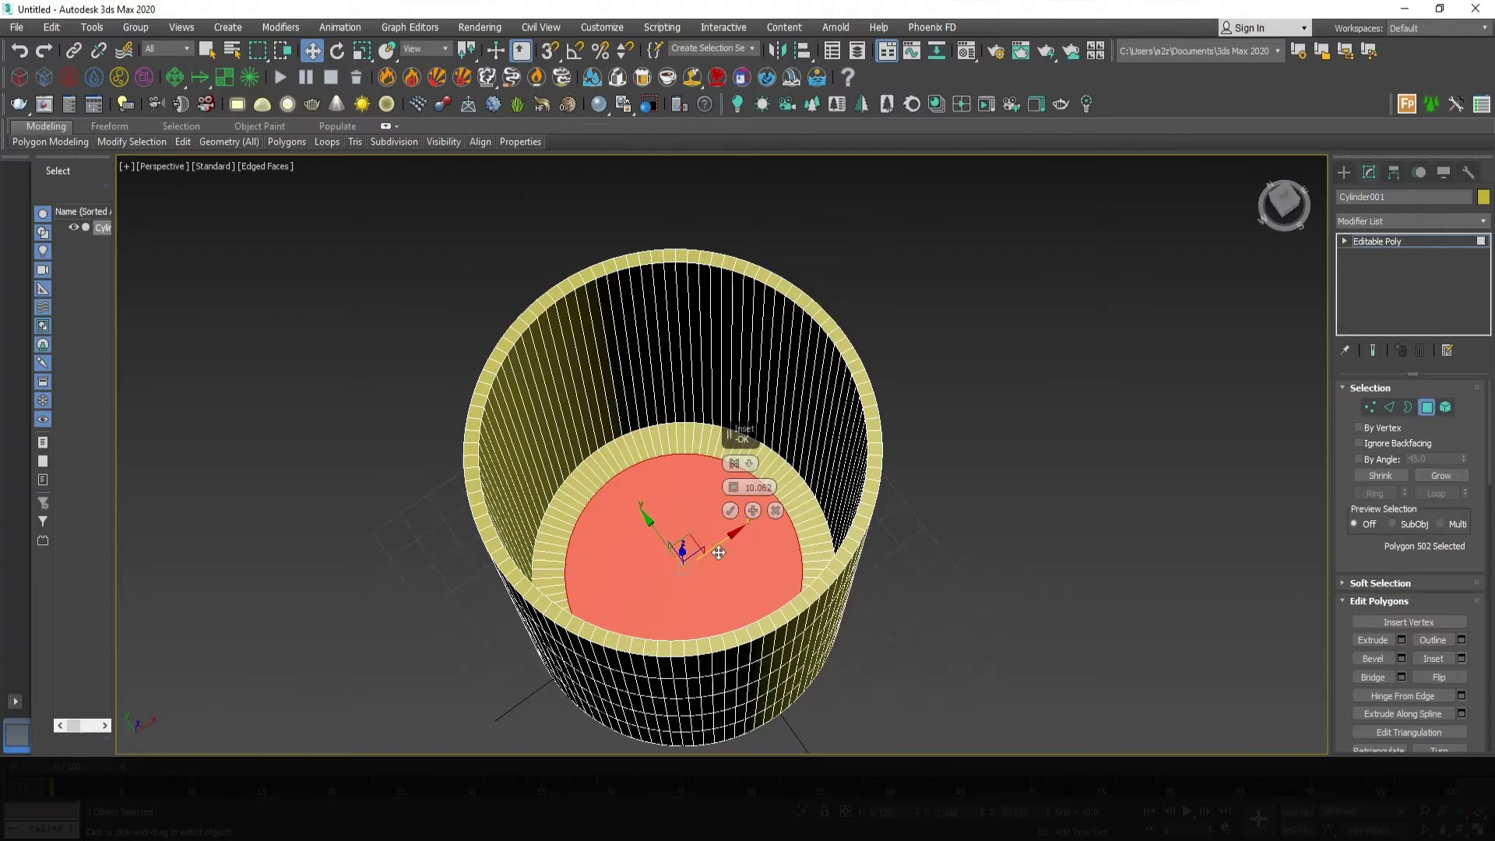
pyautogui.click(731, 511)
# Examine the glass's base thickness in the Front view and return to the whole object in perspective
pyautogui.keyDown('alt'); pyautogui.moveTo(736, 514); pyautogui.dragTo(871, 500, button='middle'); pyautogui.keyUp('alt')
pyautogui.press('f')
pyautogui.scroll(4, 851, 531)
pyautogui.scroll(5, 871, 501)
pyautogui.click(1387, 407)
pyautogui.moveTo(925, 596); pyautogui.dragTo(947, 694, button='middle')
pyautogui.hotkey('alt', 'w')
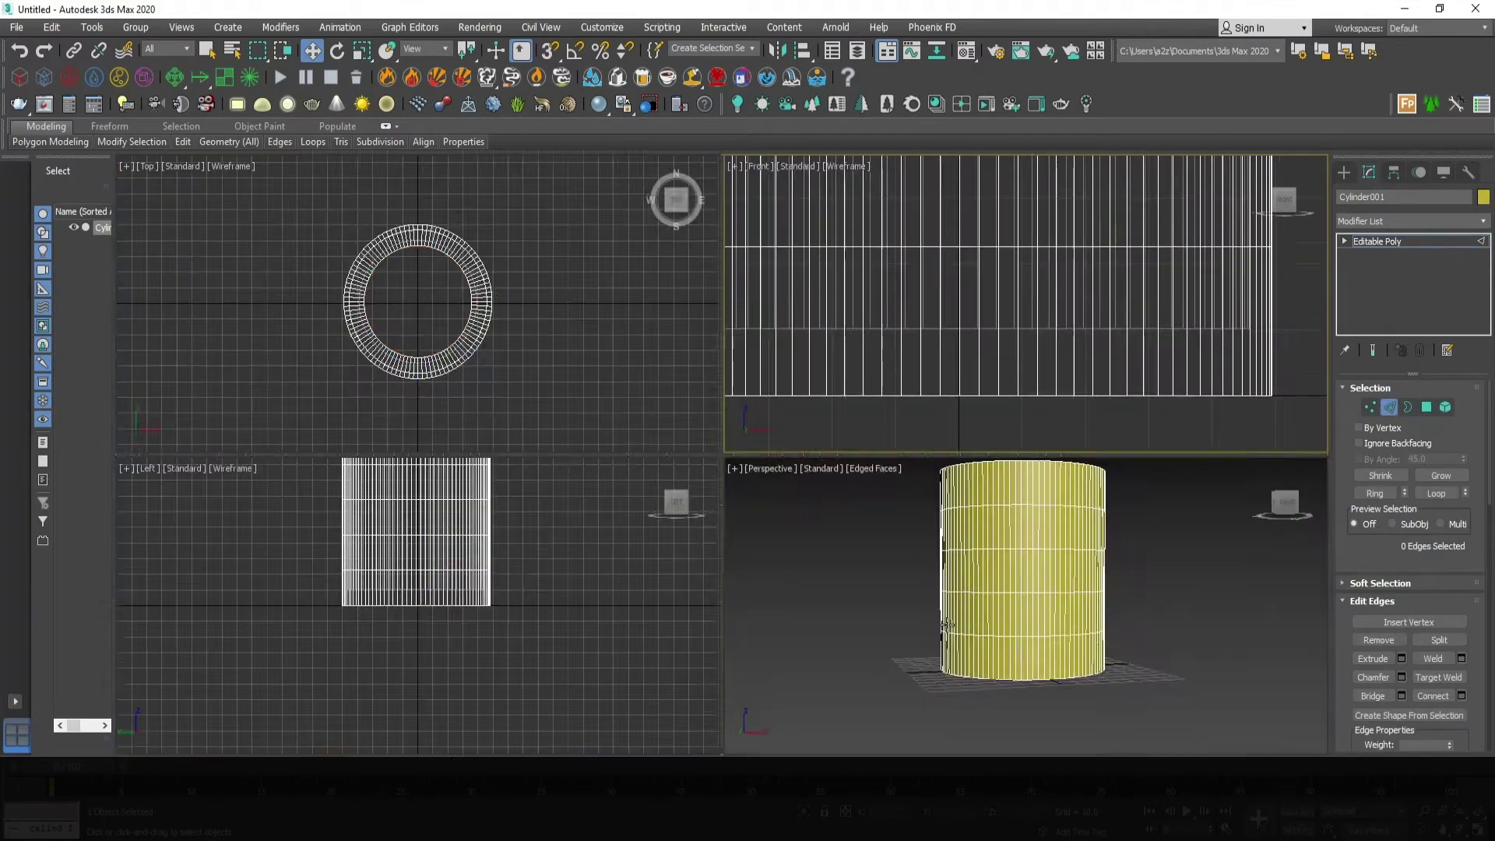
pyautogui.click(948, 692)
pyautogui.hotkey('alt', 'w')
pyautogui.click(1384, 243)
pyautogui.moveTo(931, 324); pyautogui.dragTo(893, 516, button='middle')
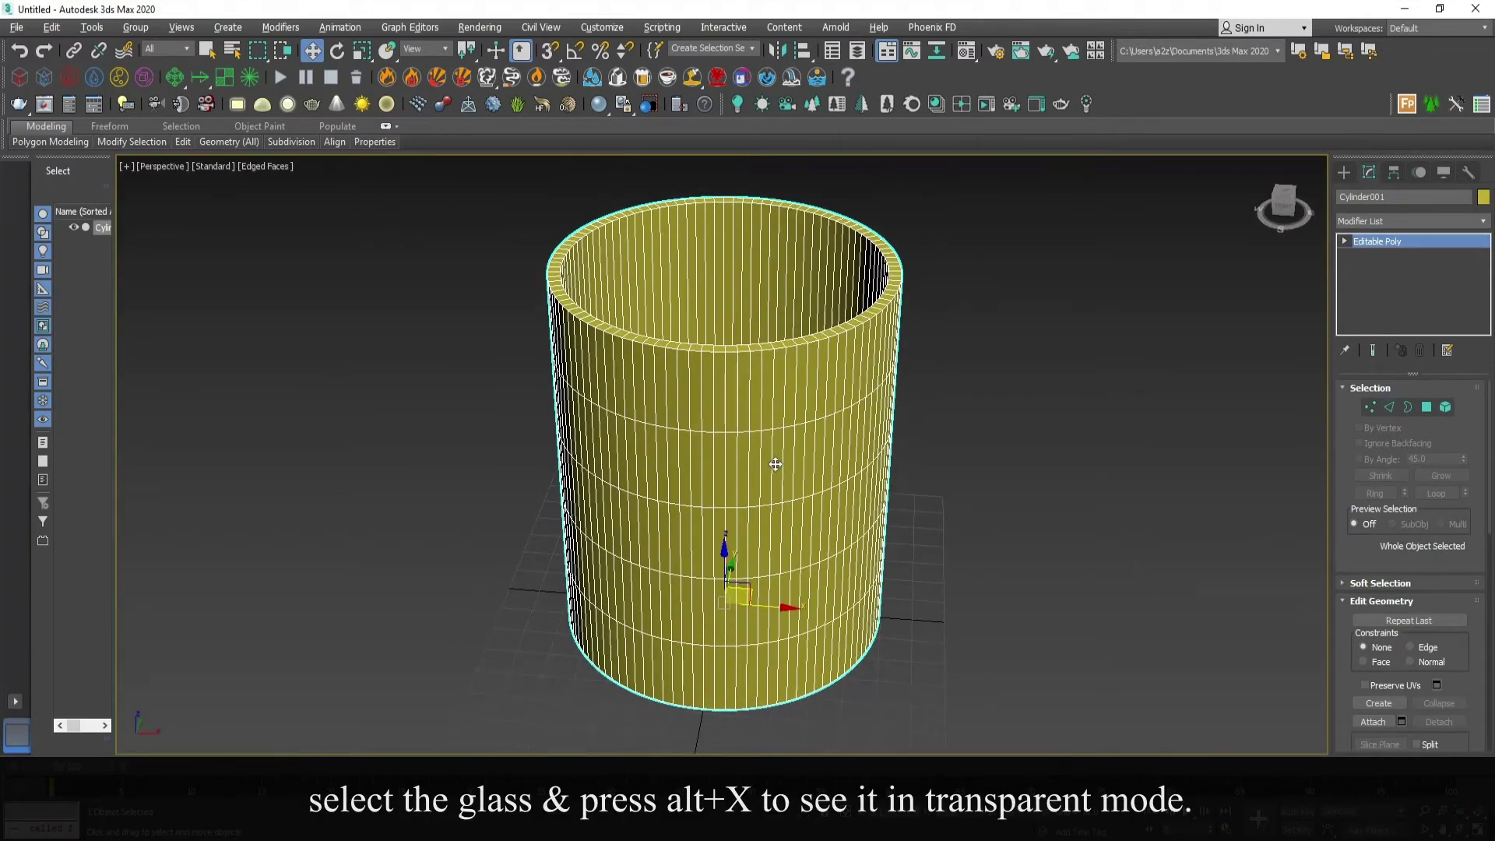
pyautogui.hotkey('alt', 'x')
pyautogui.moveTo(775, 464)
pyautogui.keyDown('alt'); pyautogui.mouseDown(button='middle')
pyautogui.moveTo(791, 473)
pyautogui.moveTo(777, 473)
pyautogui.mouseUp(button='middle'); pyautogui.keyUp('alt')
pyautogui.hotkey('alt', 'x')
# Enable the See-Through display option in the glass's object properties
pyautogui.rightClick(759, 433)
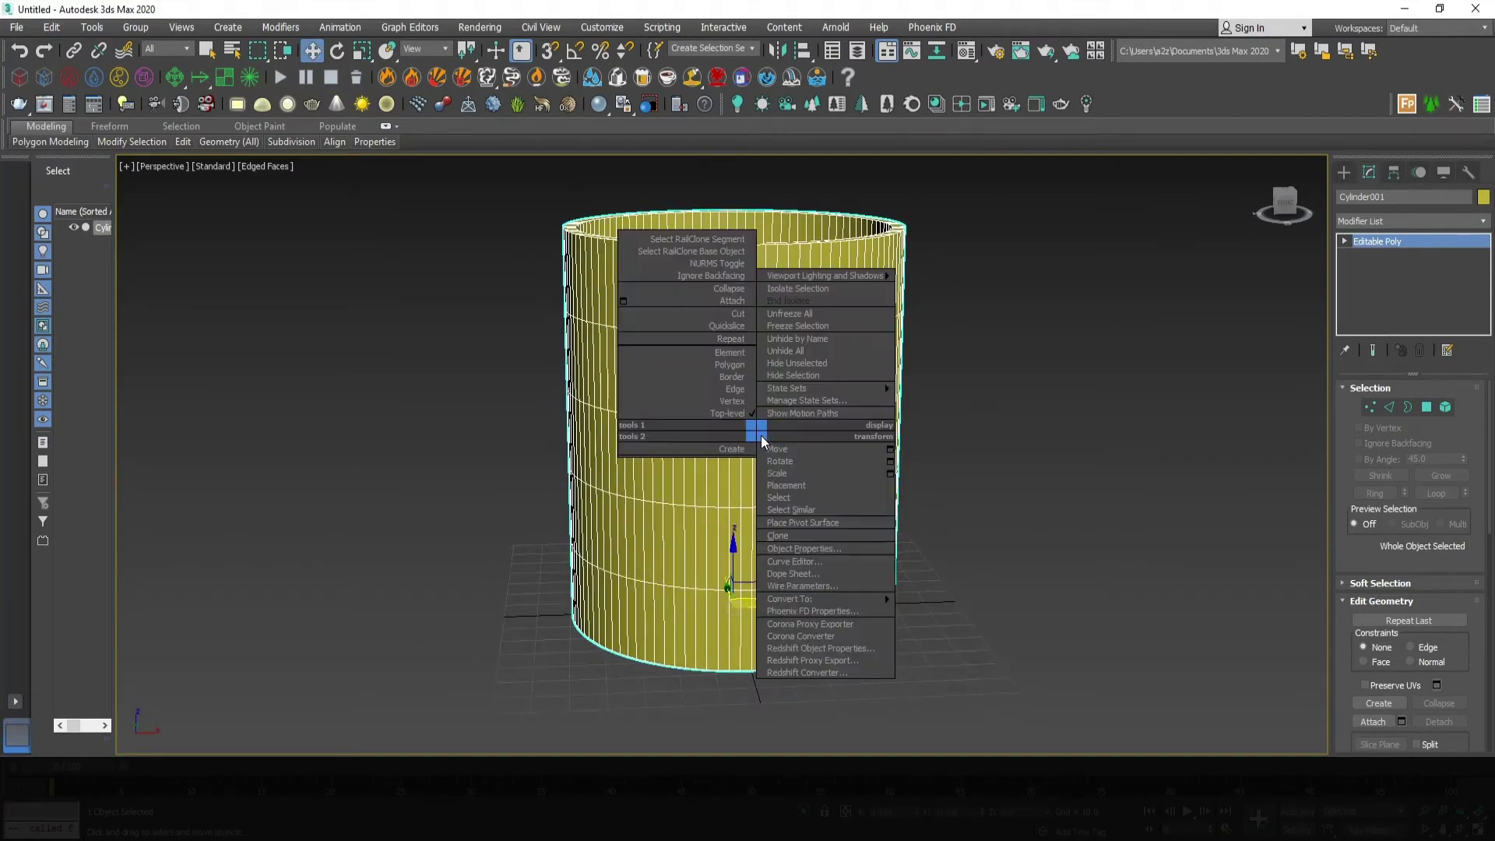
pyautogui.click(805, 549)
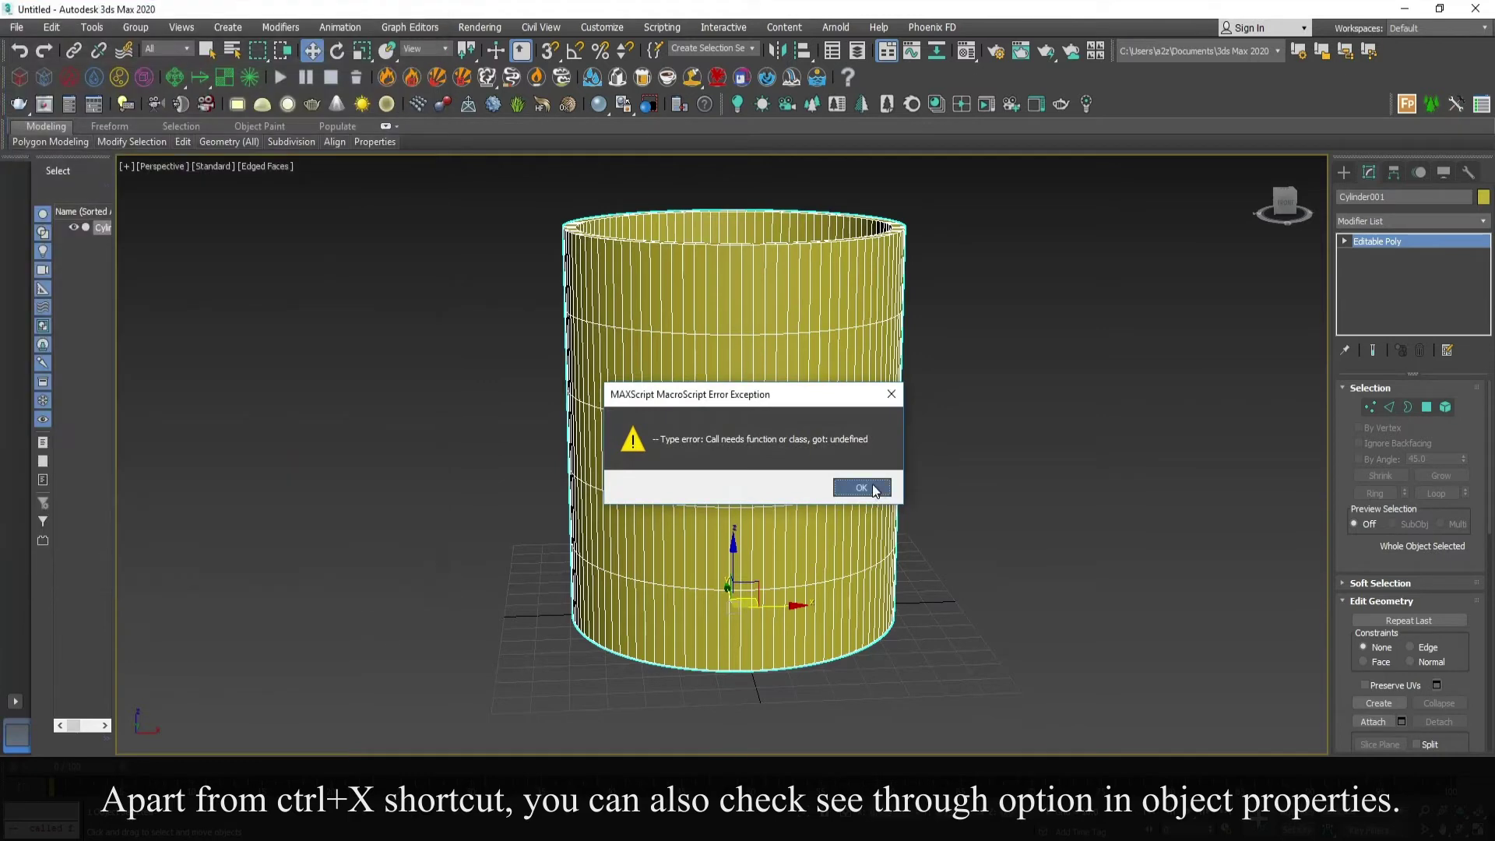
pyautogui.click(873, 487)
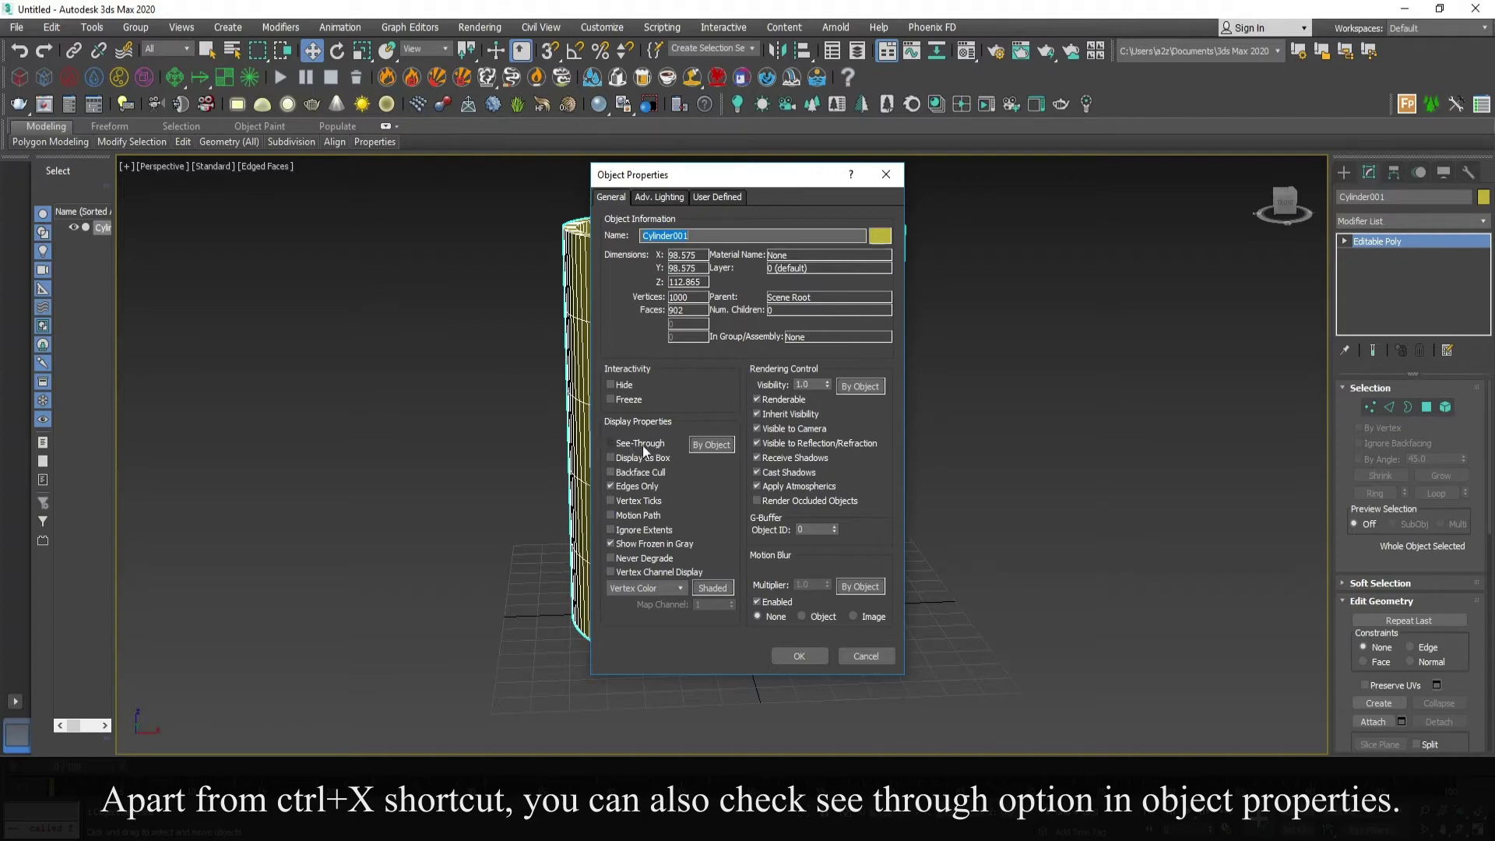
pyautogui.click(798, 655)
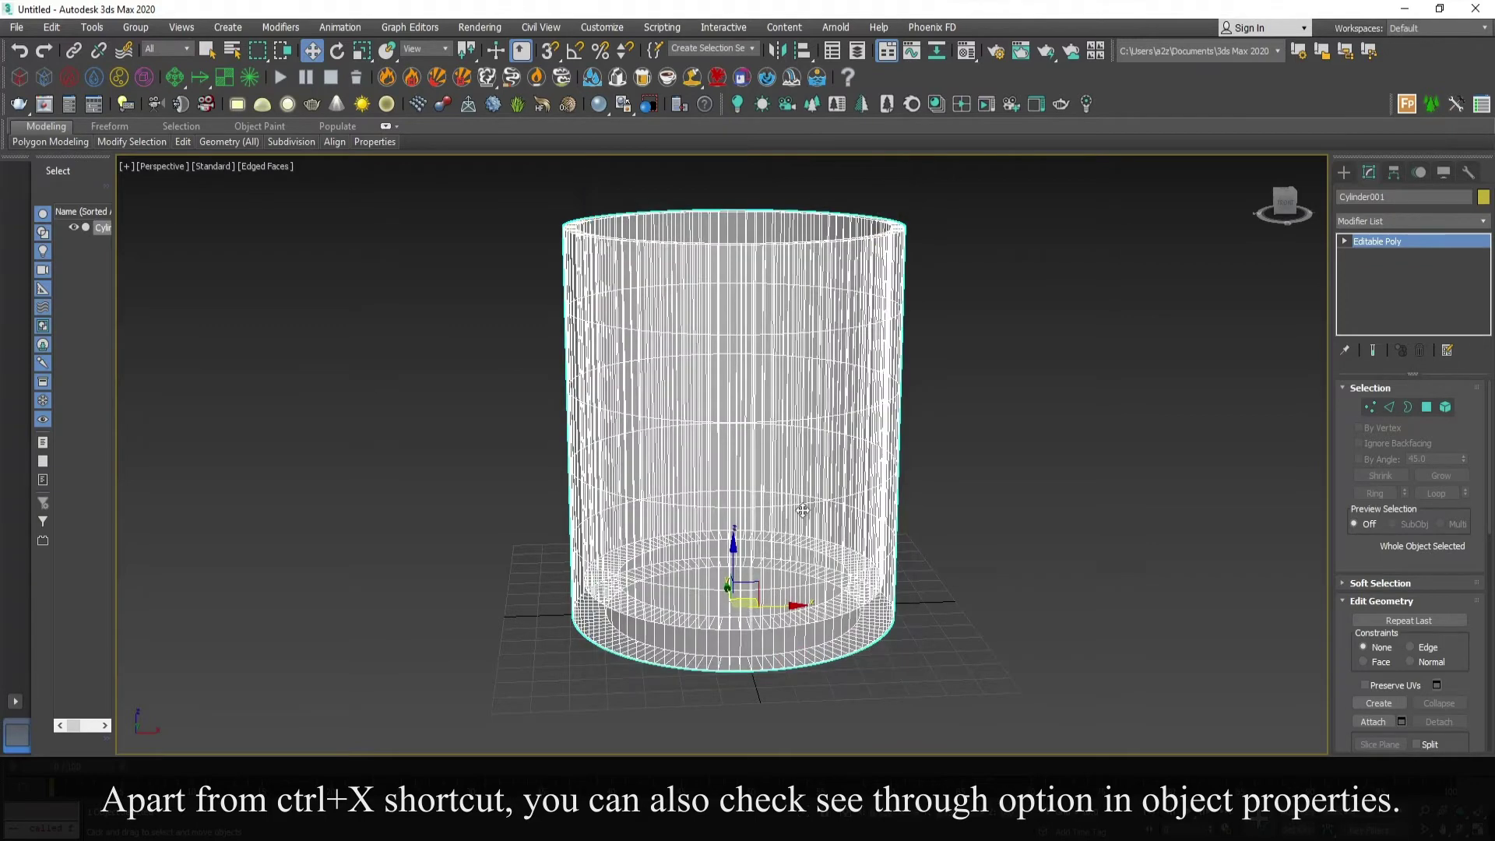
pyautogui.keyDown('alt'); pyautogui.moveTo(798, 508); pyautogui.dragTo(783, 558, button='middle'); pyautogui.keyUp('alt')
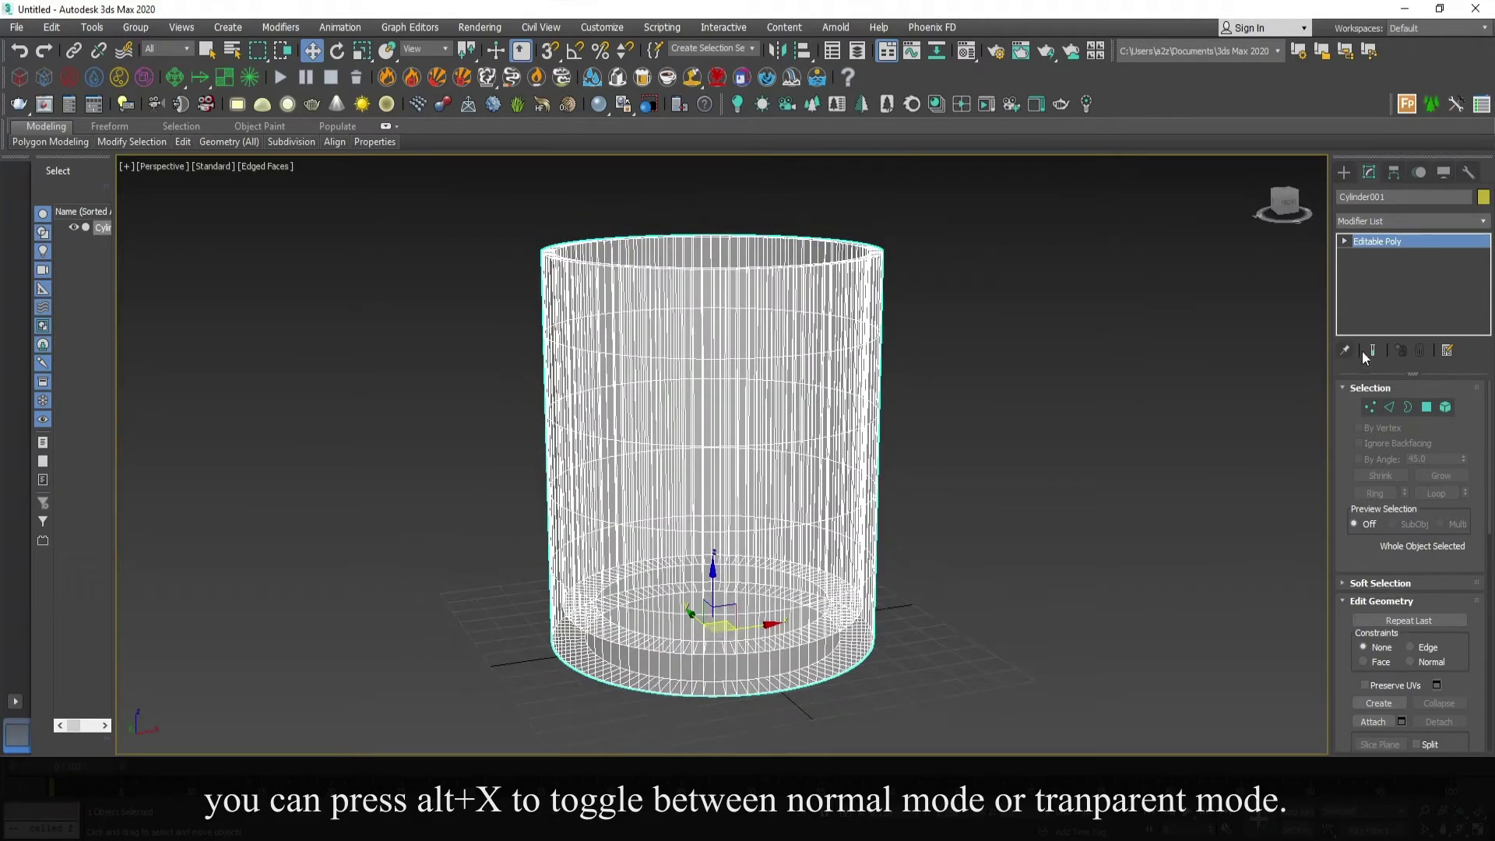
pyautogui.hotkey('alt', 'x')
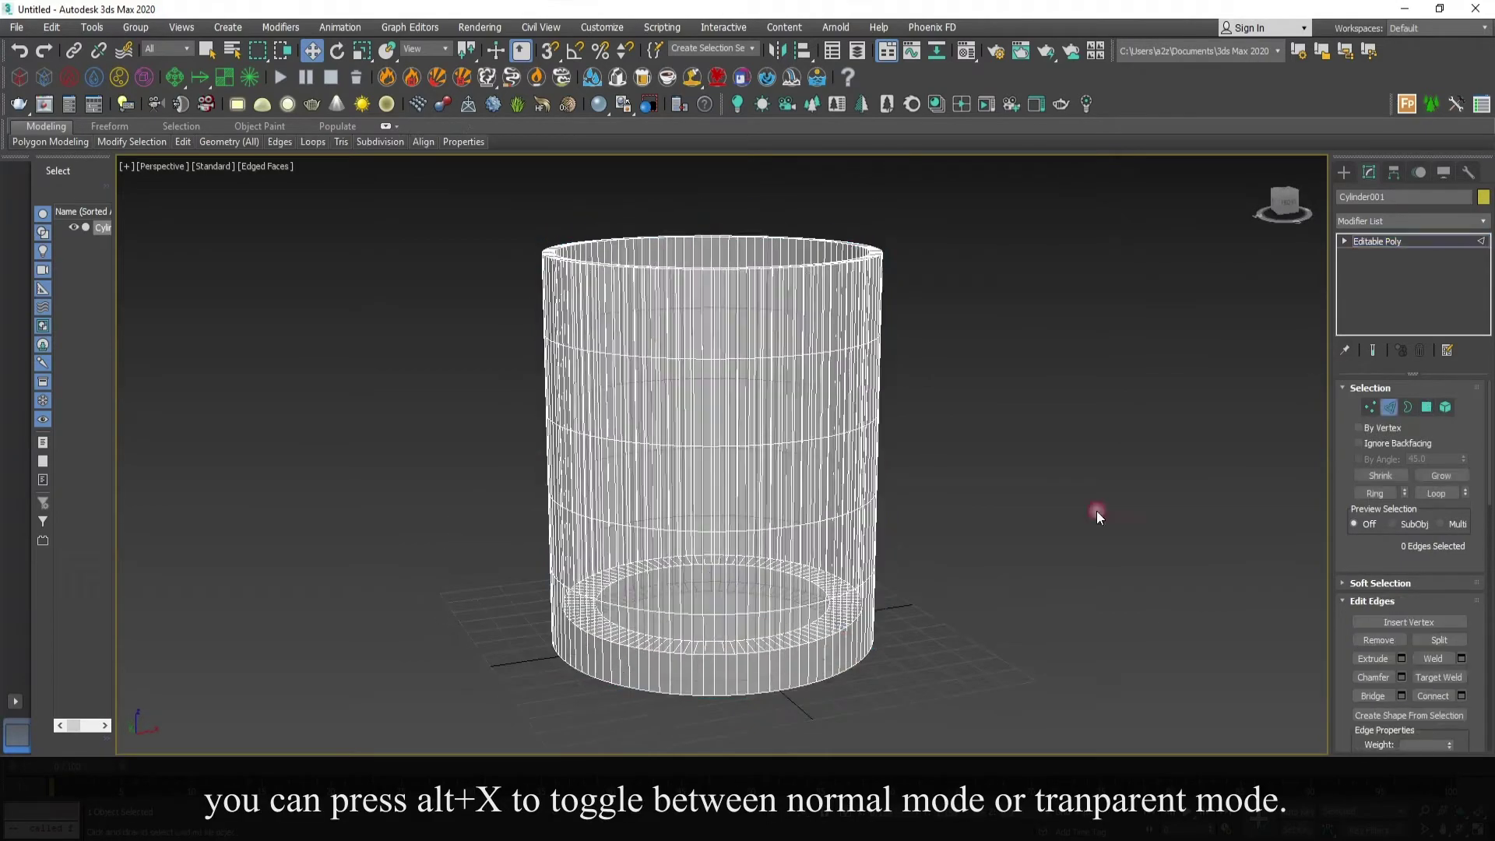
# Select the corner edge loops of the glass's outer bottom and inner floor and chamfer them by about 8.14 with 10 segments
pyautogui.scroll(5, 1095, 511)
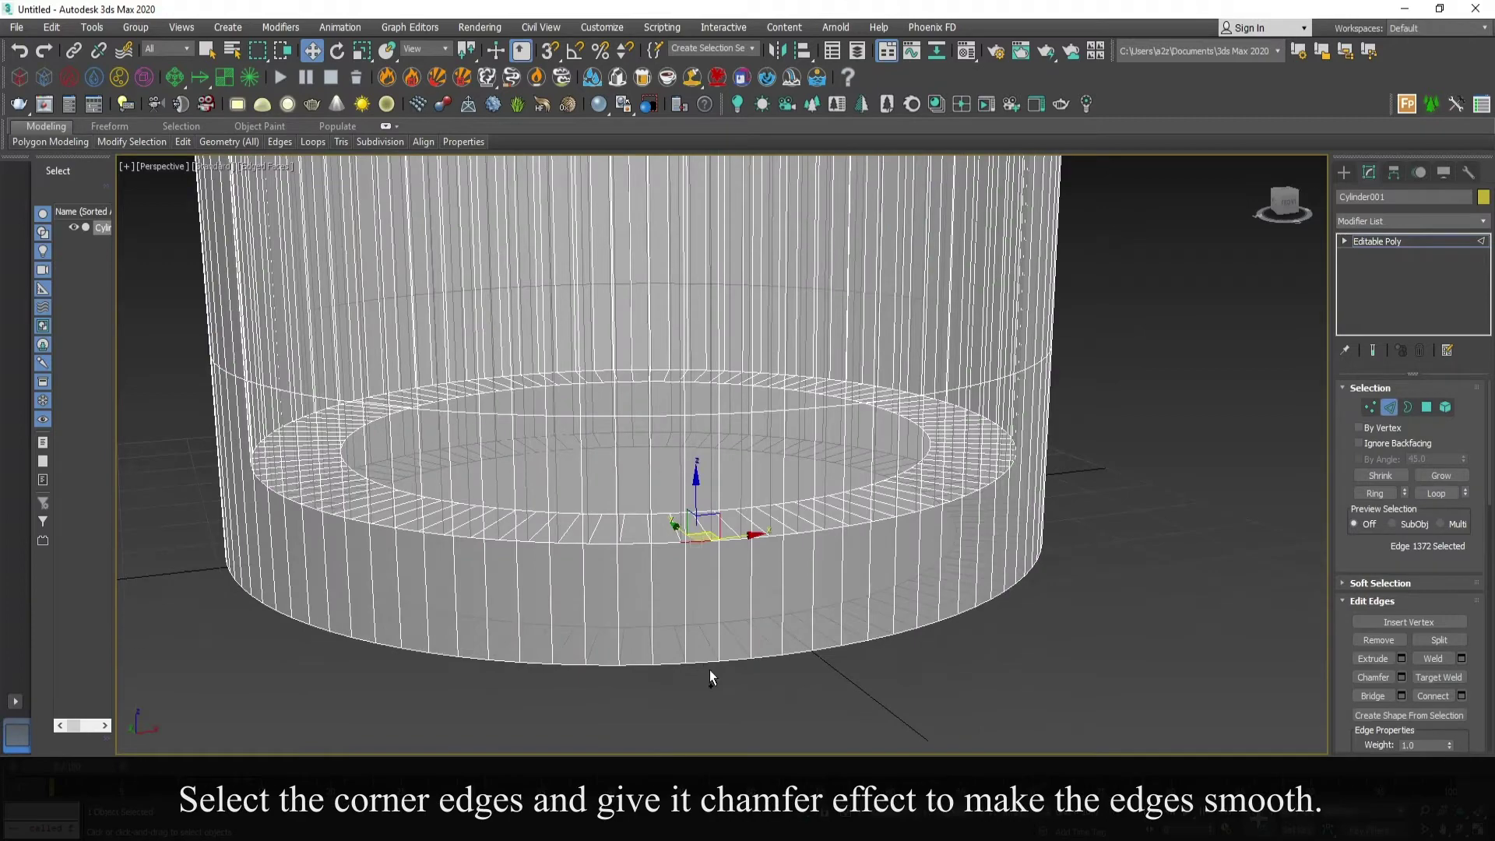
pyautogui.click(1438, 498)
pyautogui.moveTo(814, 445); pyautogui.dragTo(846, 529, button='middle')
pyautogui.scroll(-2, 830, 479)
pyautogui.click(1402, 677)
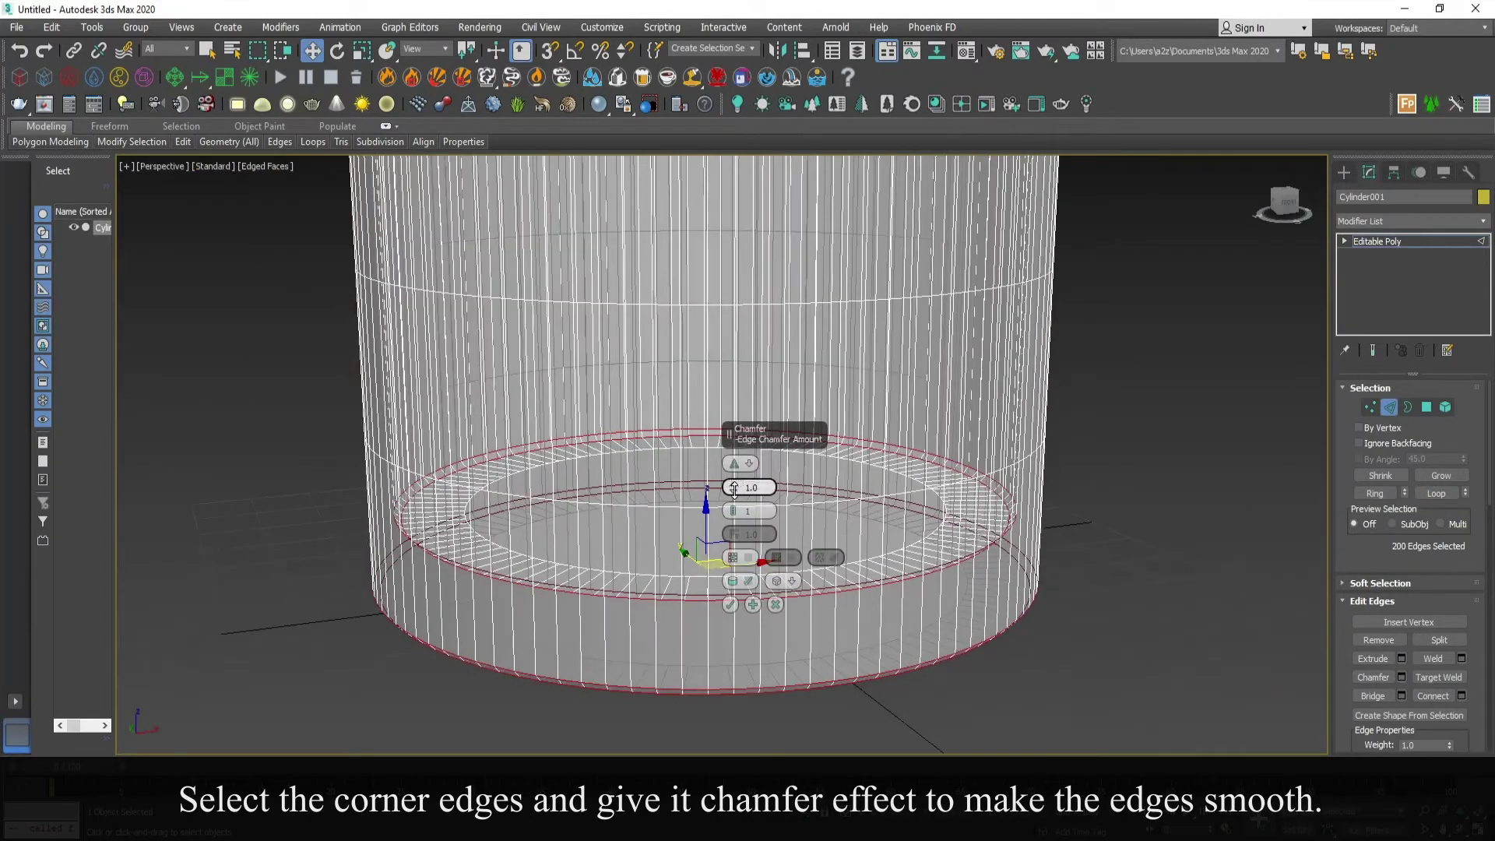
pyautogui.moveTo(734, 488); pyautogui.dragTo(740, 436)
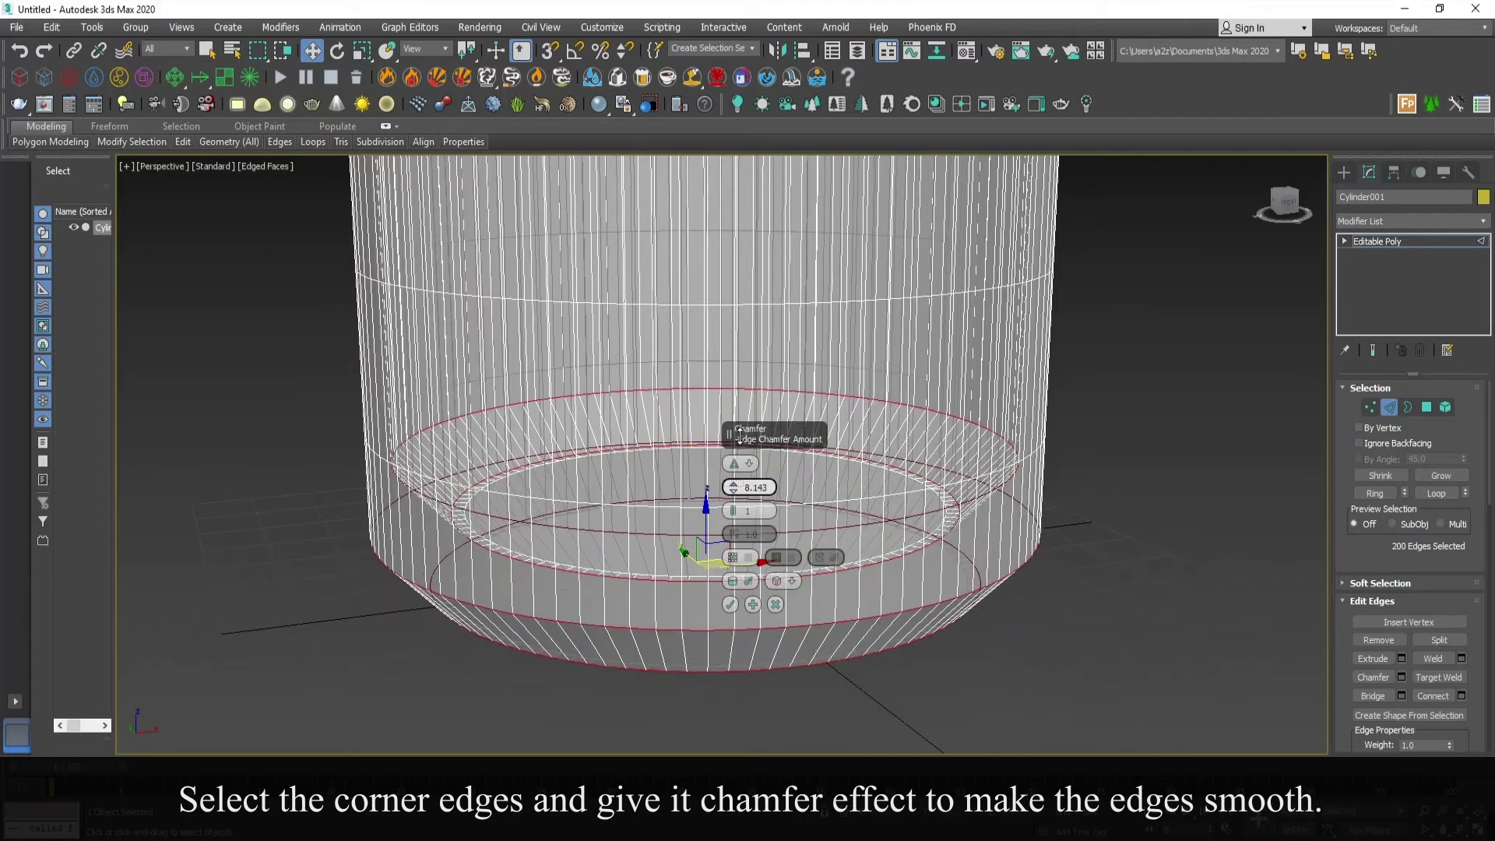
pyautogui.moveTo(733, 514); pyautogui.dragTo(735, 510)
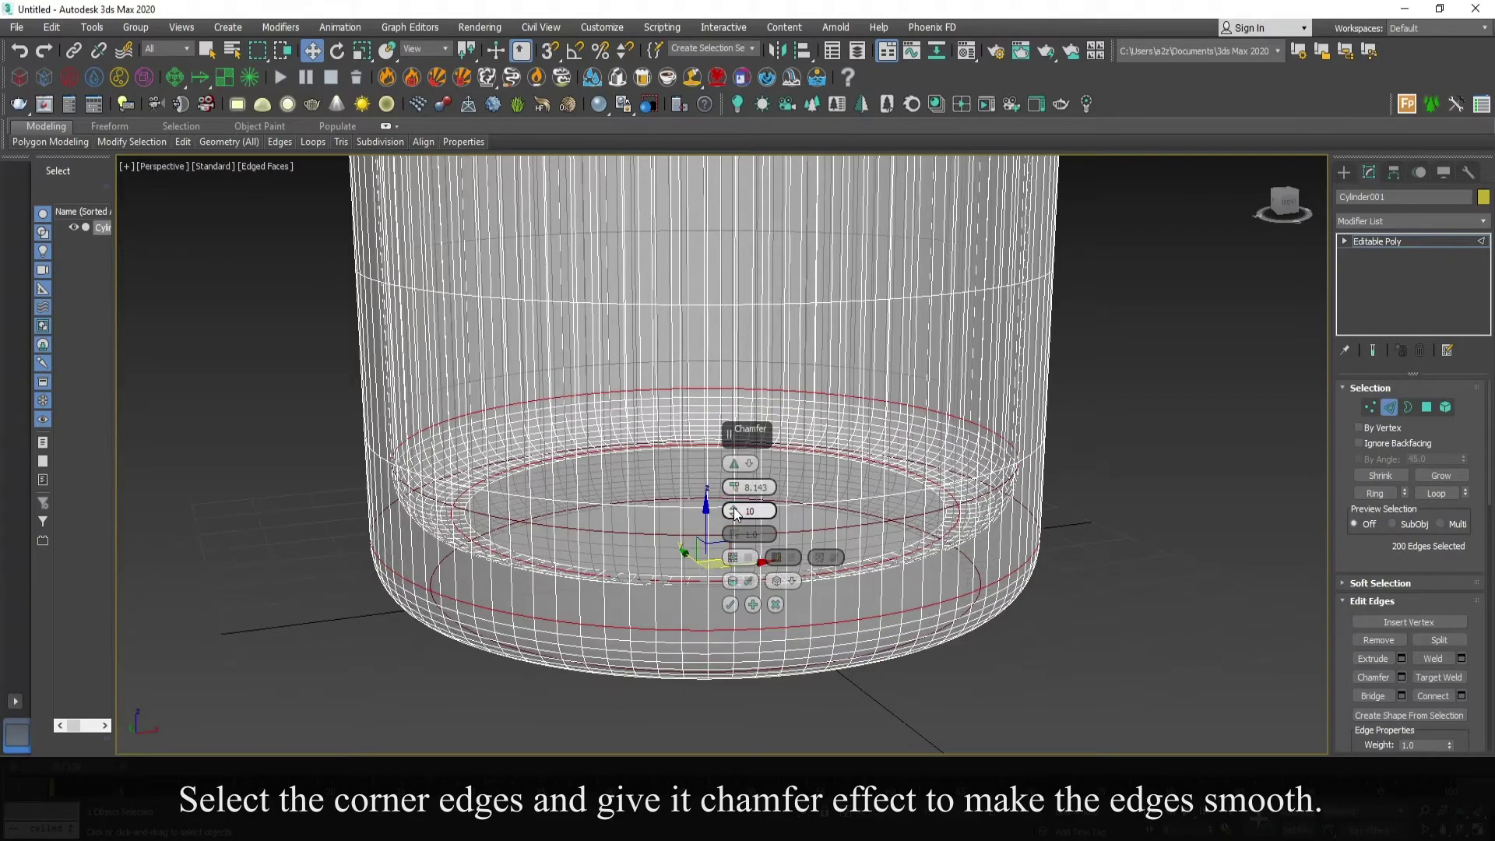
pyautogui.click(732, 608)
# Select the inner and outer edge loops of the glass's rim and chamfer them by about 0.86 with 3 segments
pyautogui.scroll(-6, 759, 408)
pyautogui.moveTo(767, 273); pyautogui.dragTo(769, 441, button='middle')
pyautogui.scroll(5, 766, 405)
pyautogui.scroll(1, 769, 436)
pyautogui.click(295, 333)
pyautogui.keyDown('ctrl'); pyautogui.click(265, 333); pyautogui.keyUp('ctrl')
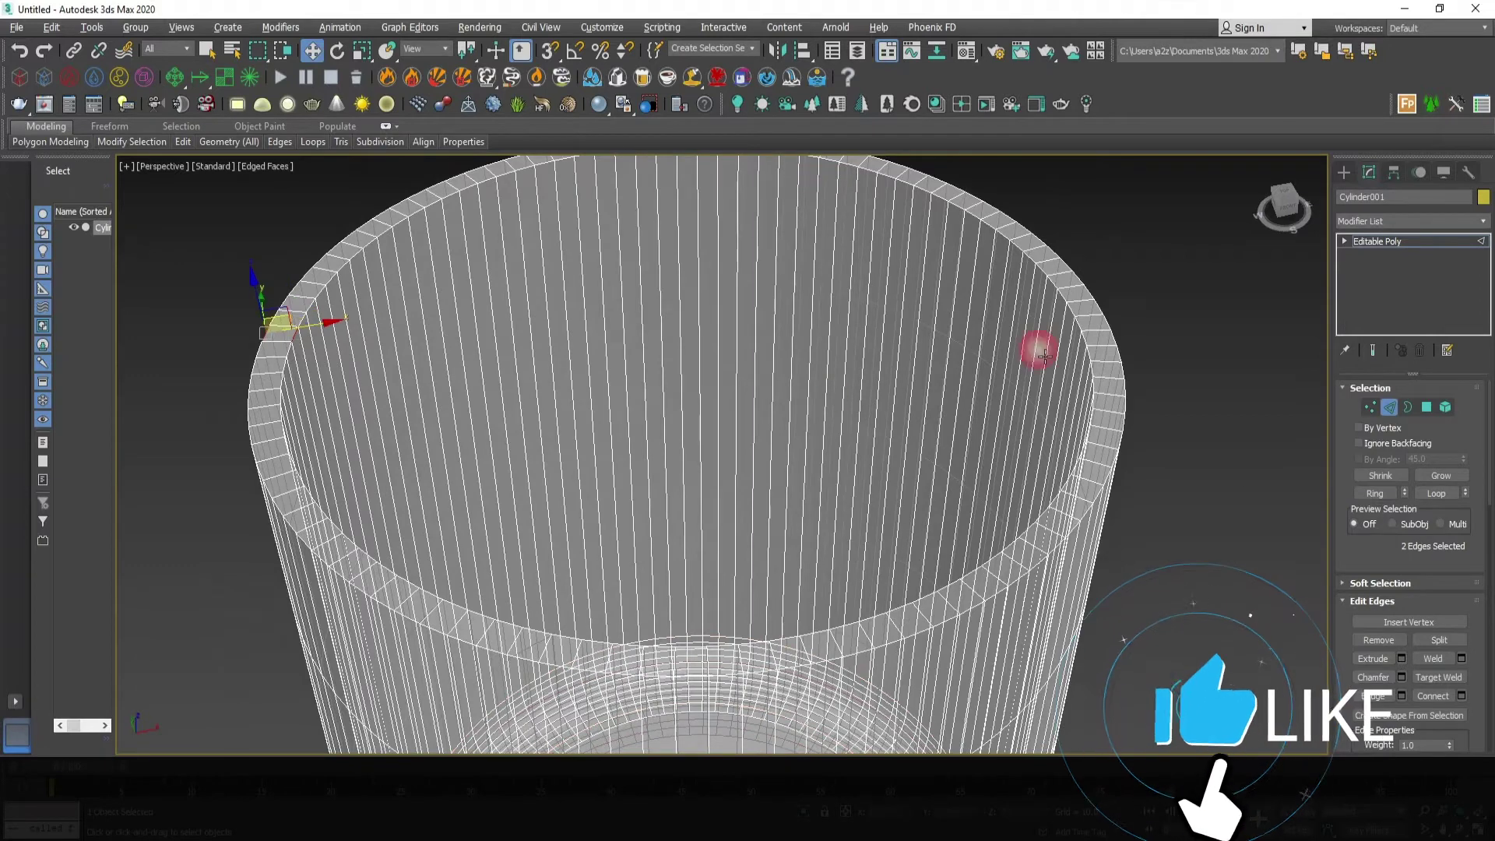
pyautogui.click(1436, 493)
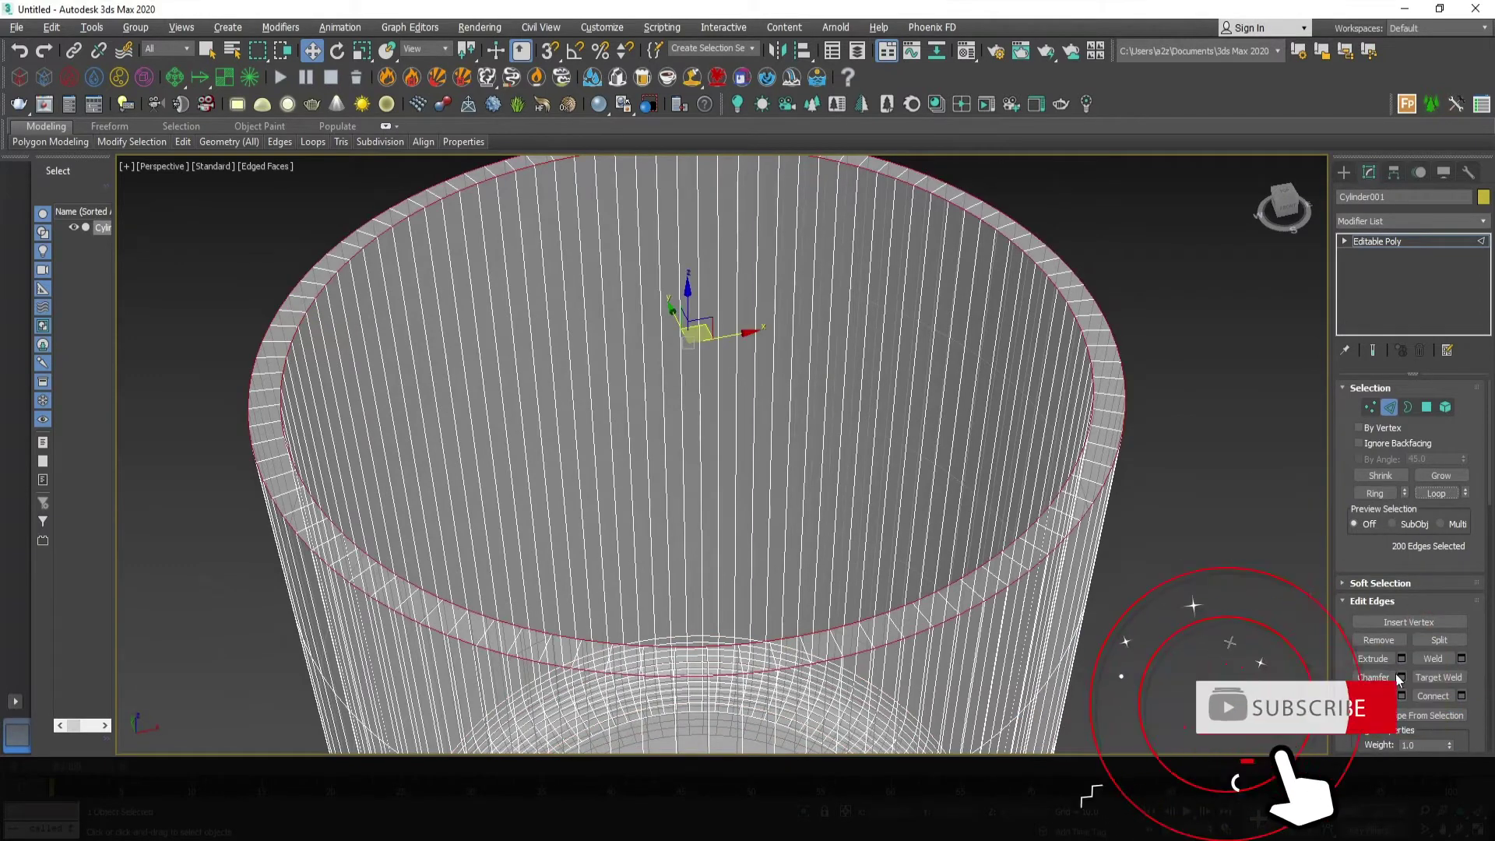
pyautogui.click(1401, 677)
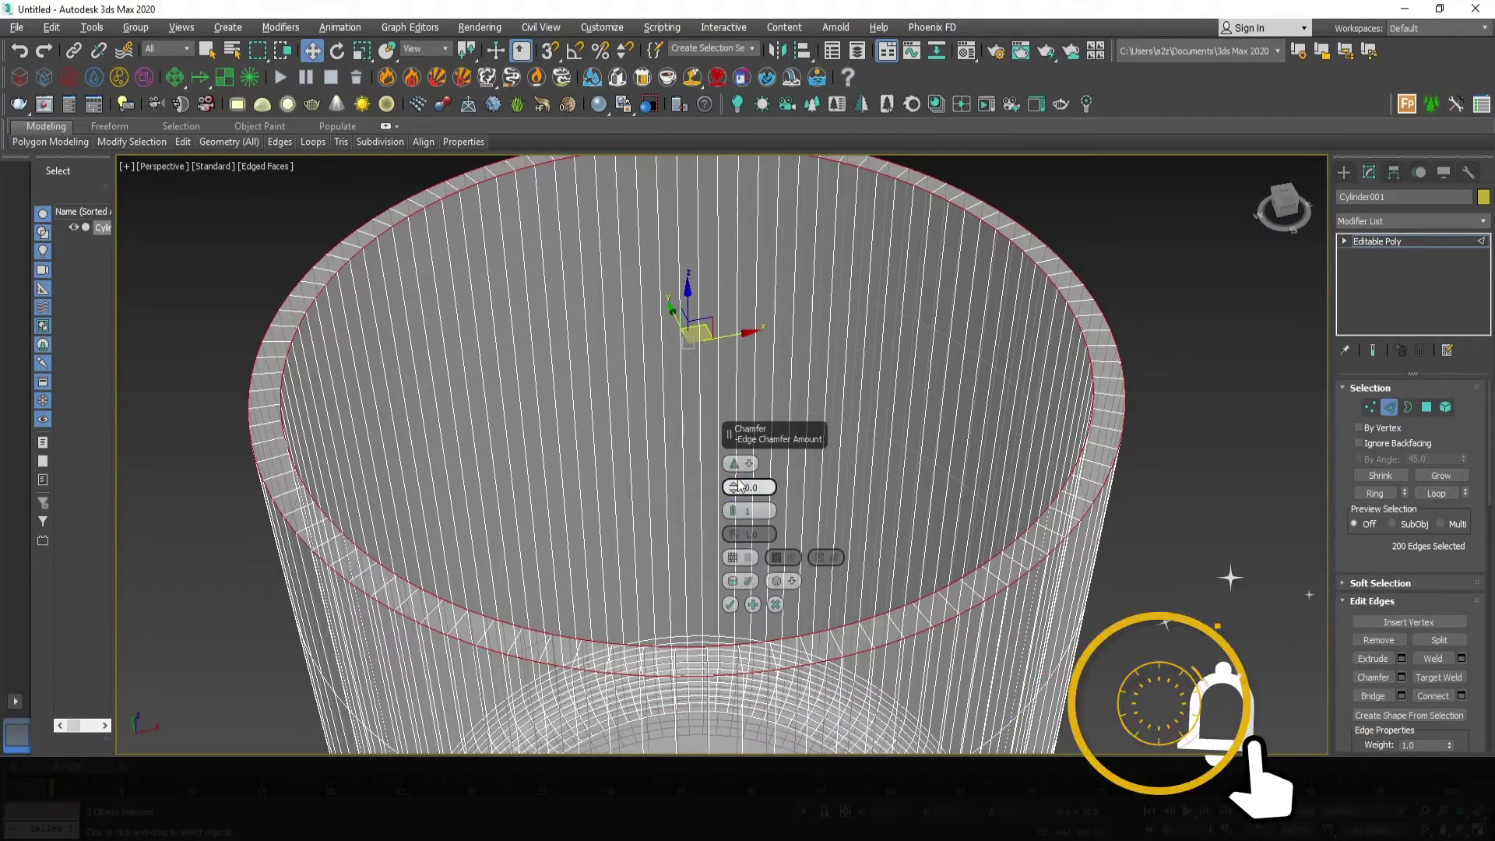
pyautogui.moveTo(734, 486); pyautogui.dragTo(734, 424)
pyautogui.keyDown('alt'); pyautogui.moveTo(499, 507); pyautogui.dragTo(514, 484, button='middle'); pyautogui.keyUp('alt')
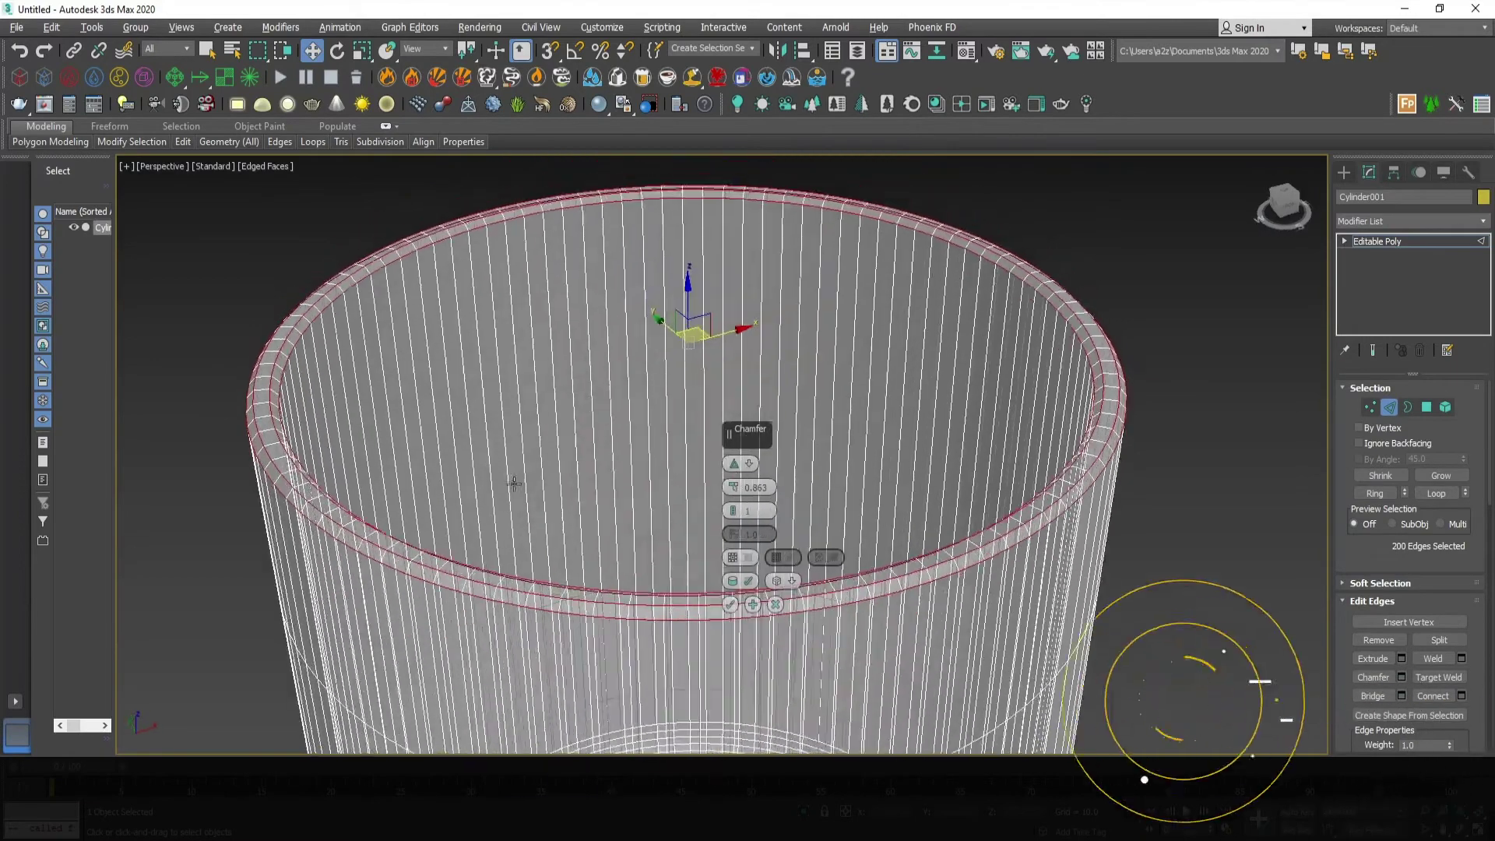
pyautogui.click(732, 508)
pyautogui.click(732, 509)
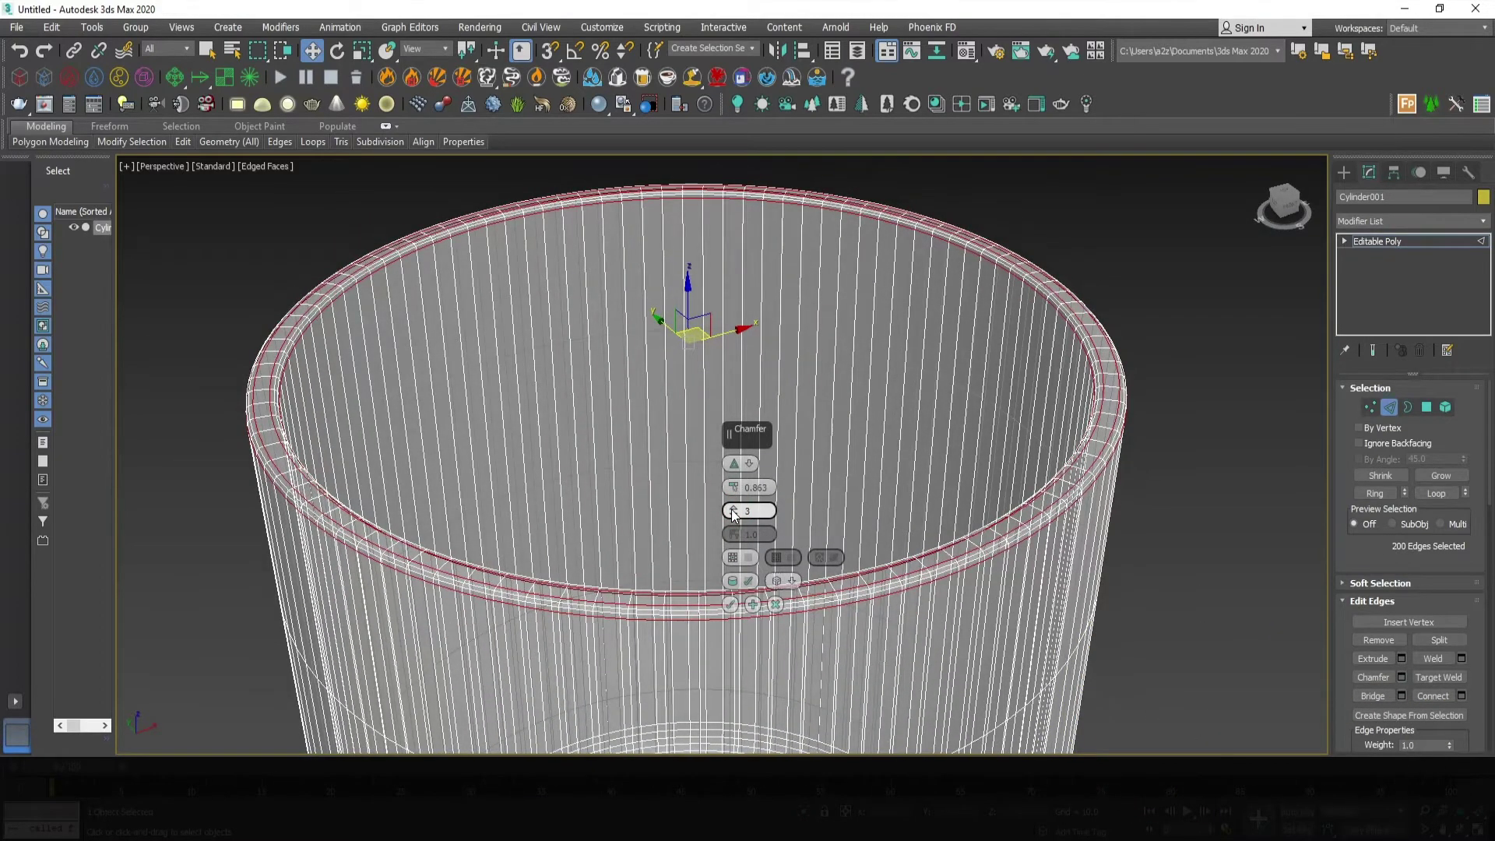
pyautogui.click(730, 604)
# Leave edge editing on the glass and turn off its see-through display
pyautogui.scroll(-5, 787, 559)
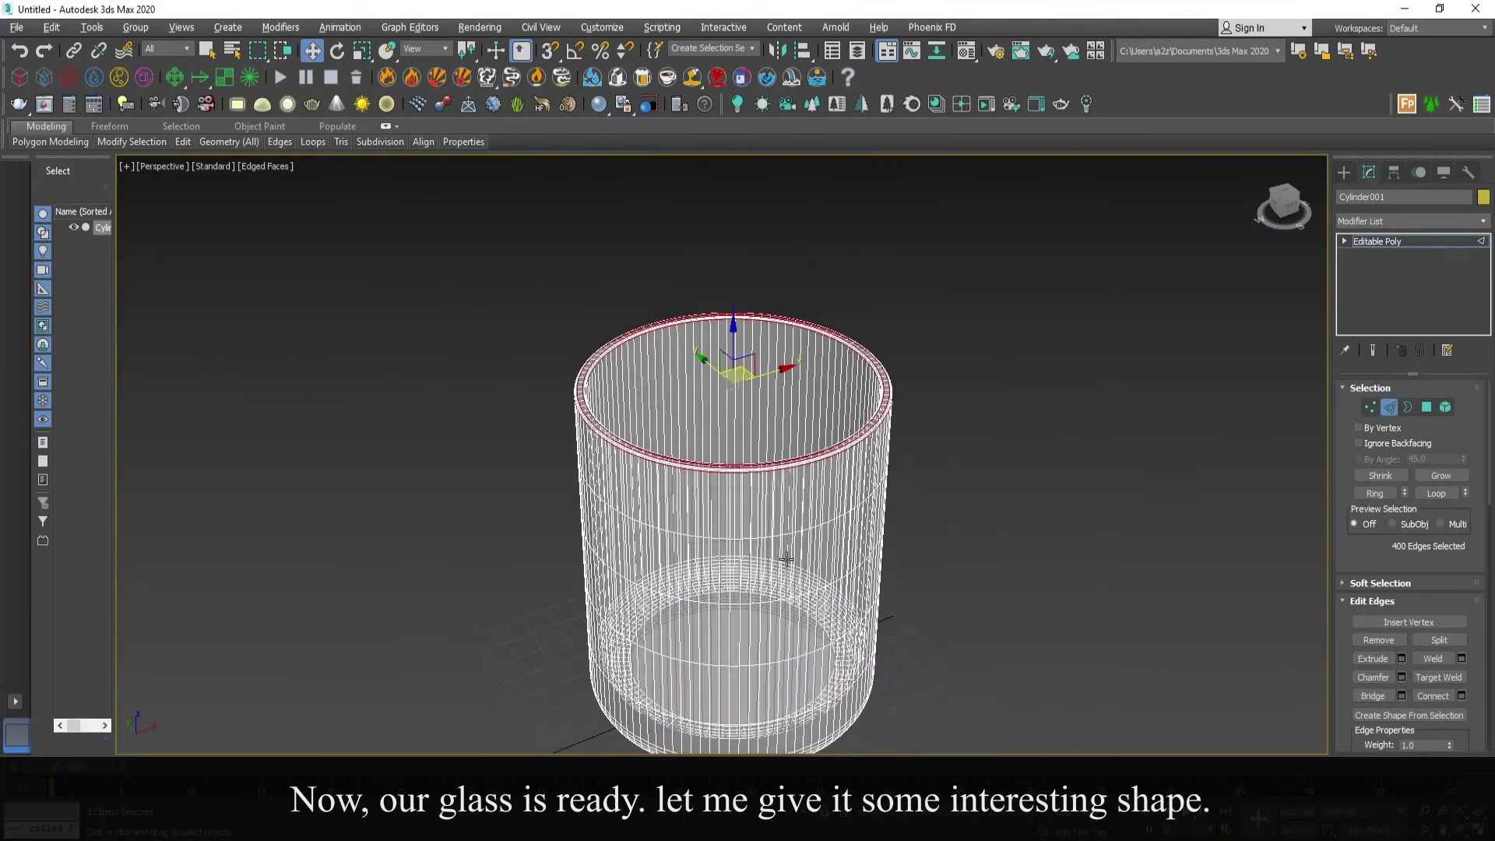
pyautogui.moveTo(786, 559); pyautogui.dragTo(780, 507, button='middle')
pyautogui.keyDown('alt'); pyautogui.moveTo(780, 507); pyautogui.dragTo(839, 447, button='middle'); pyautogui.keyUp('alt')
pyautogui.click(1376, 241)
pyautogui.hotkey('alt', 'x')
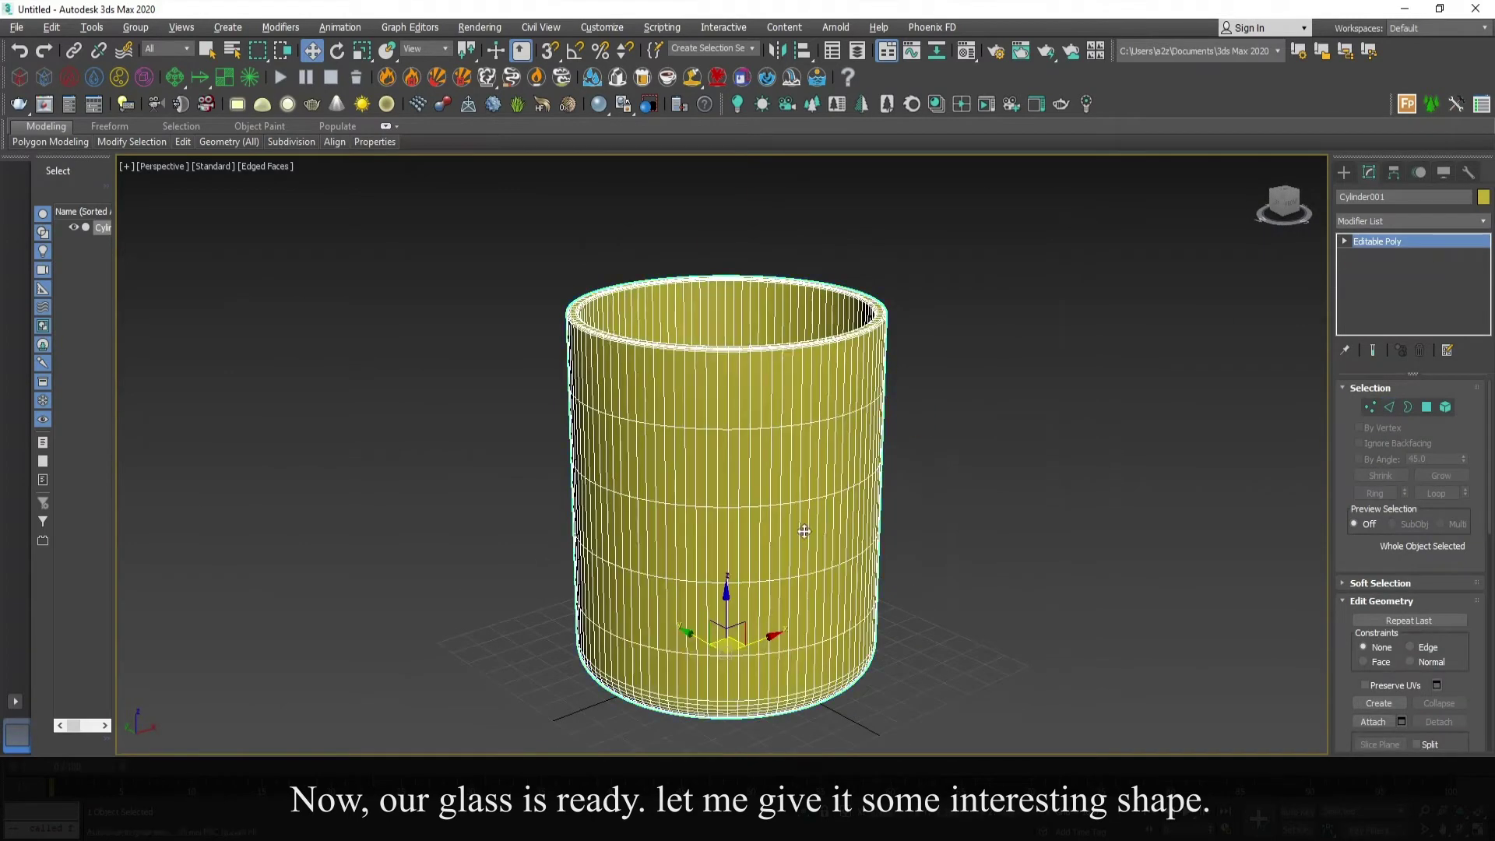
pyautogui.keyDown('alt'); pyautogui.moveTo(804, 530); pyautogui.dragTo(997, 390, button='middle'); pyautogui.keyUp('alt')
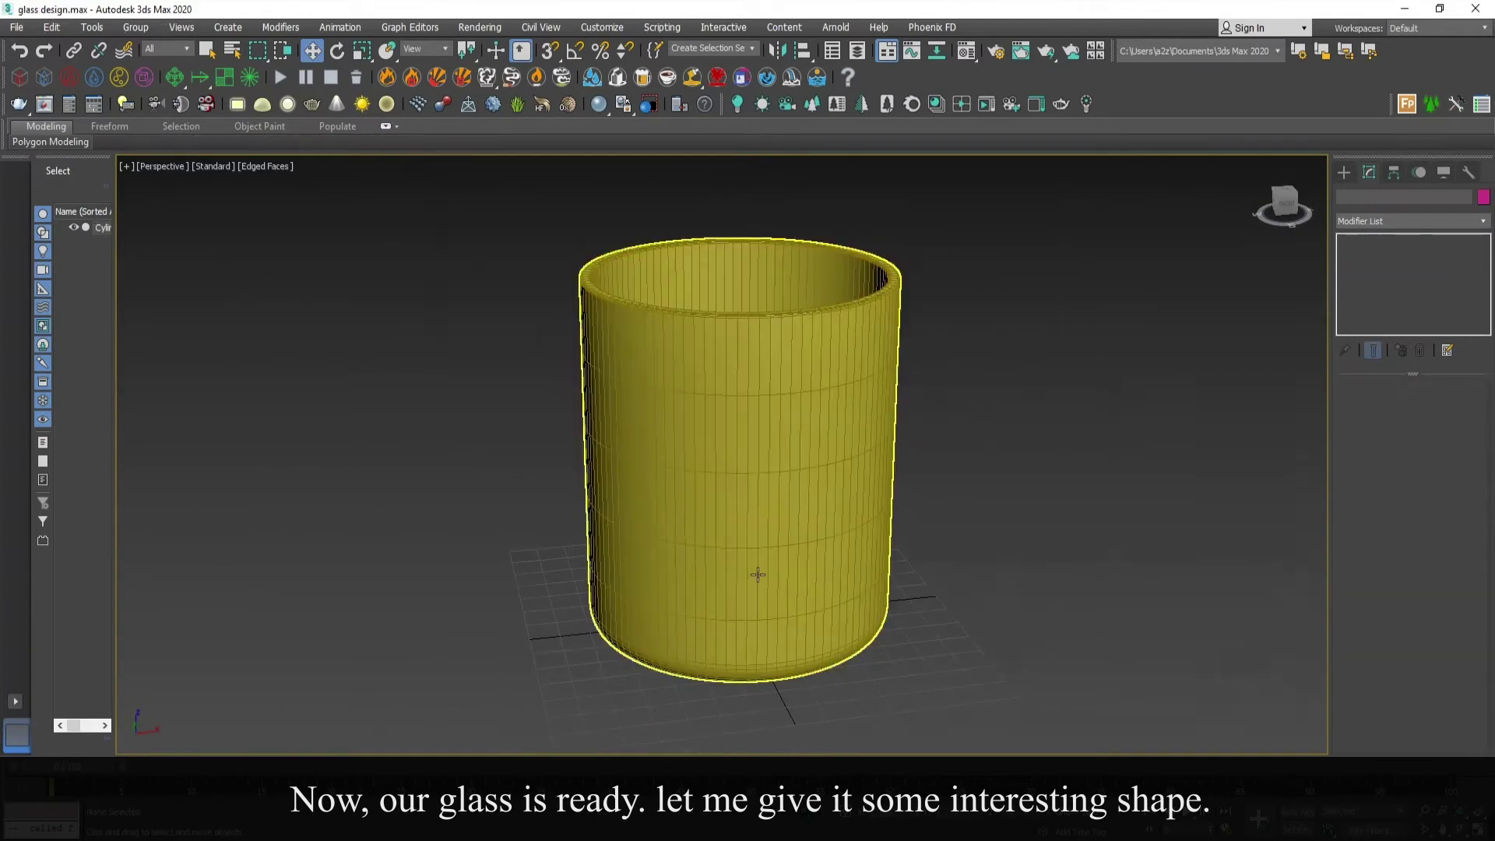
pyautogui.keyDown('alt'); pyautogui.moveTo(757, 574); pyautogui.dragTo(755, 516, button='middle'); pyautogui.keyUp('alt')
pyautogui.scroll(5, 778, 589)
pyautogui.scroll(-3, 751, 514)
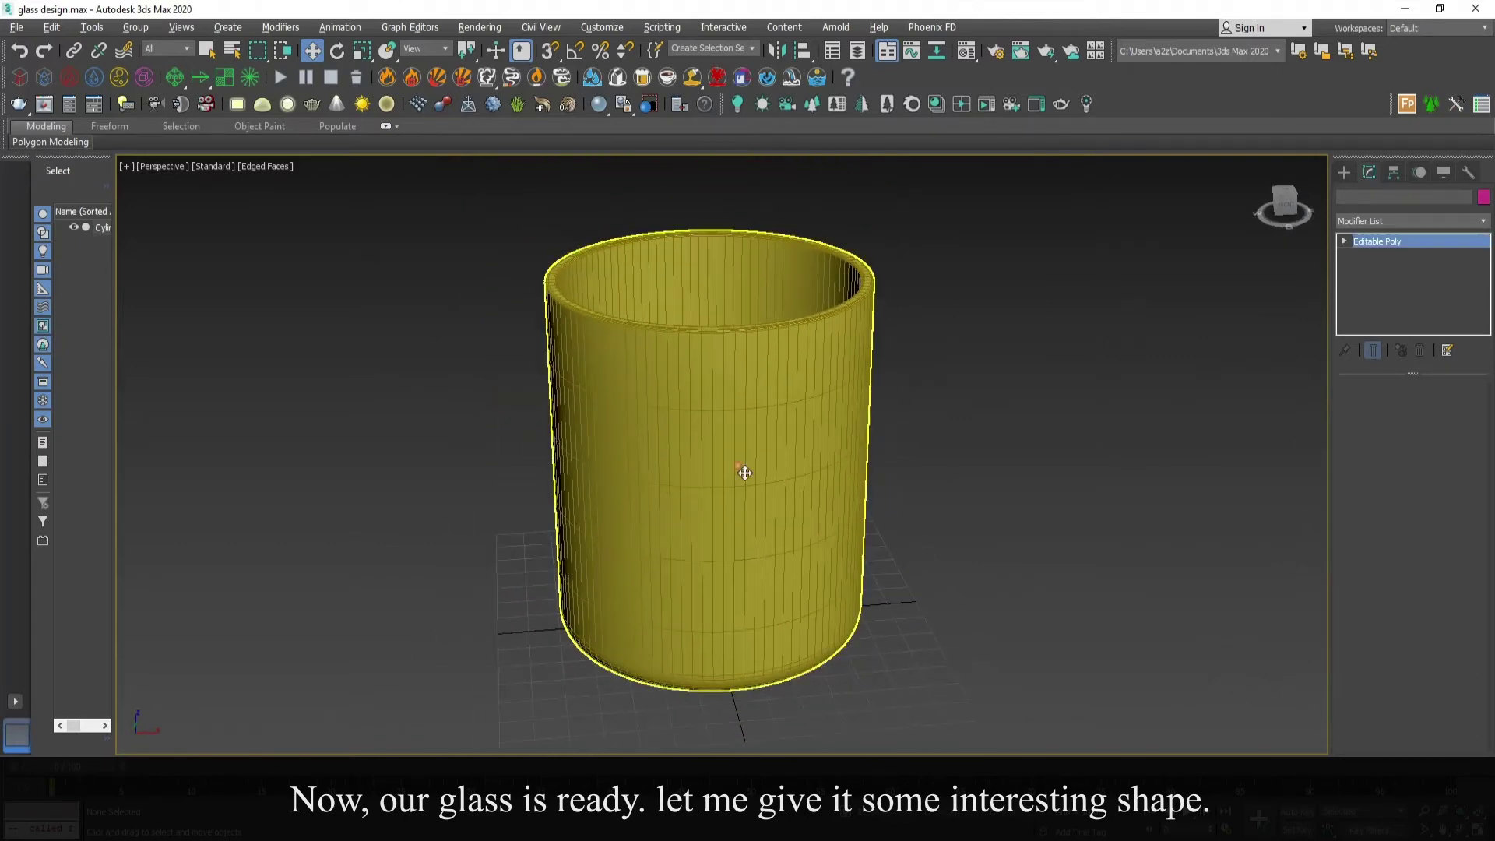
# Select the glass, show it in the Front view, and apply a Taper modifier with amount 0.24 and curve 0.32
pyautogui.click(745, 473)
pyautogui.keyDown('alt'); pyautogui.moveTo(809, 580); pyautogui.dragTo(825, 600, button='middle'); pyautogui.keyUp('alt')
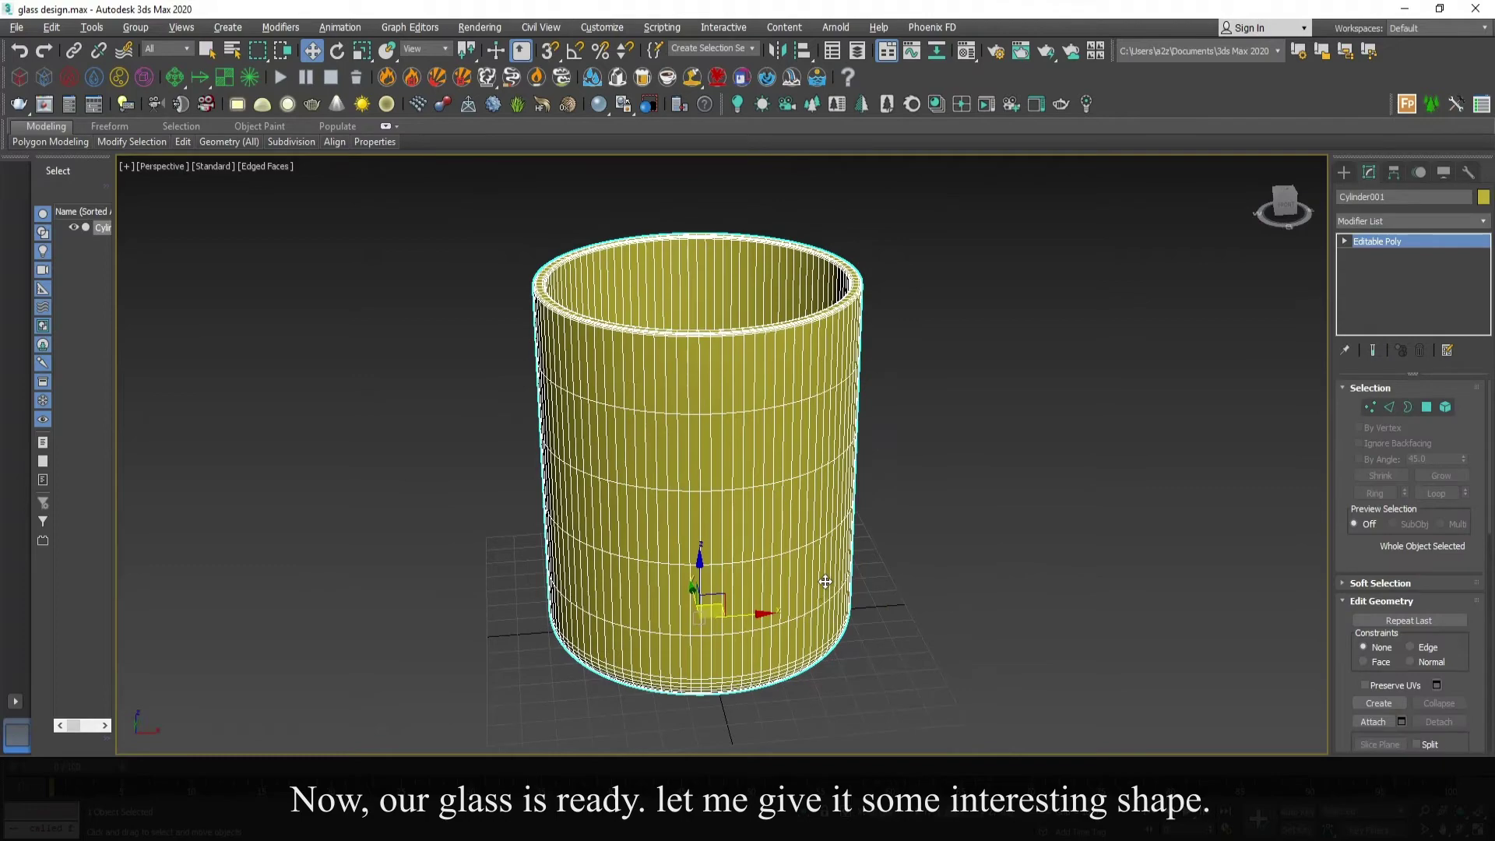
pyautogui.keyDown('alt'); pyautogui.moveTo(867, 553); pyautogui.dragTo(908, 326, button='middle'); pyautogui.keyUp('alt')
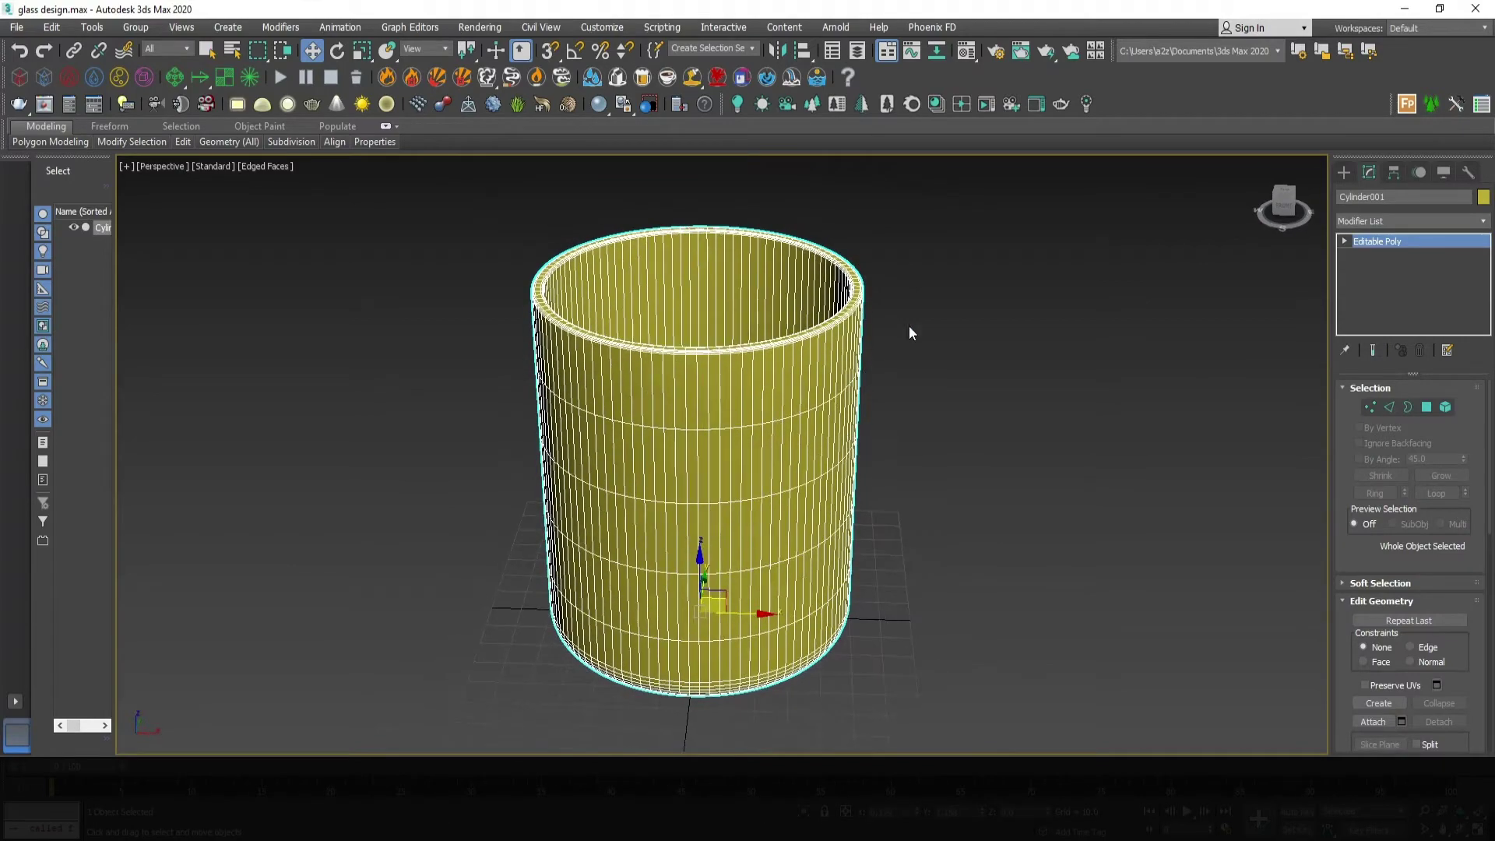
pyautogui.press('f')
pyautogui.moveTo(814, 179); pyautogui.dragTo(877, 520, button='middle')
pyautogui.scroll(-8, 844, 271)
pyautogui.scroll(4, 860, 475)
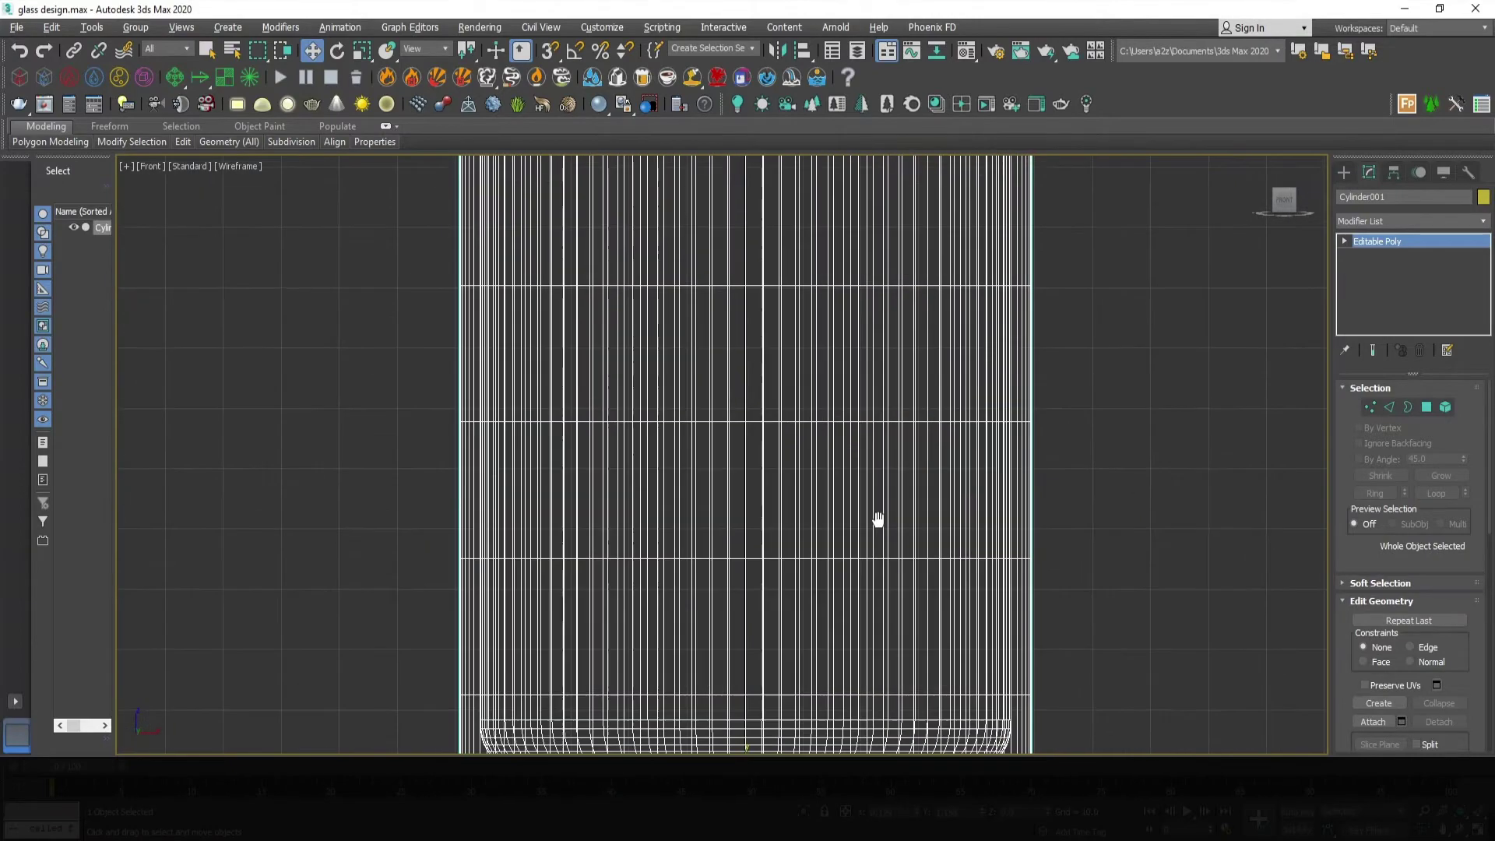
pyautogui.scroll(-3, 907, 360)
pyautogui.moveTo(908, 394); pyautogui.dragTo(857, 433, button='middle')
pyautogui.click(1409, 222)
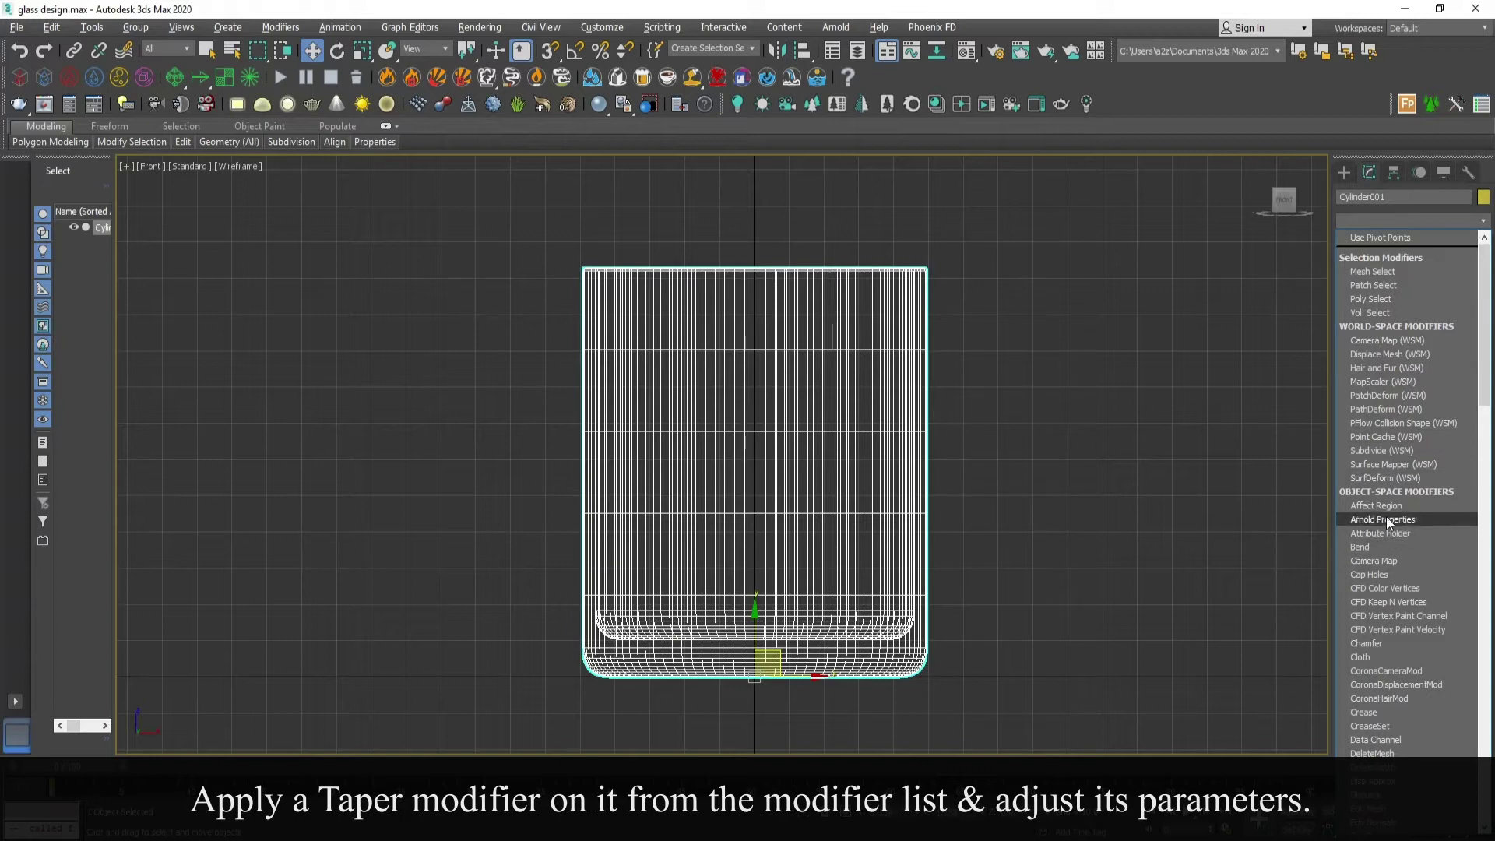
pyautogui.press('t')
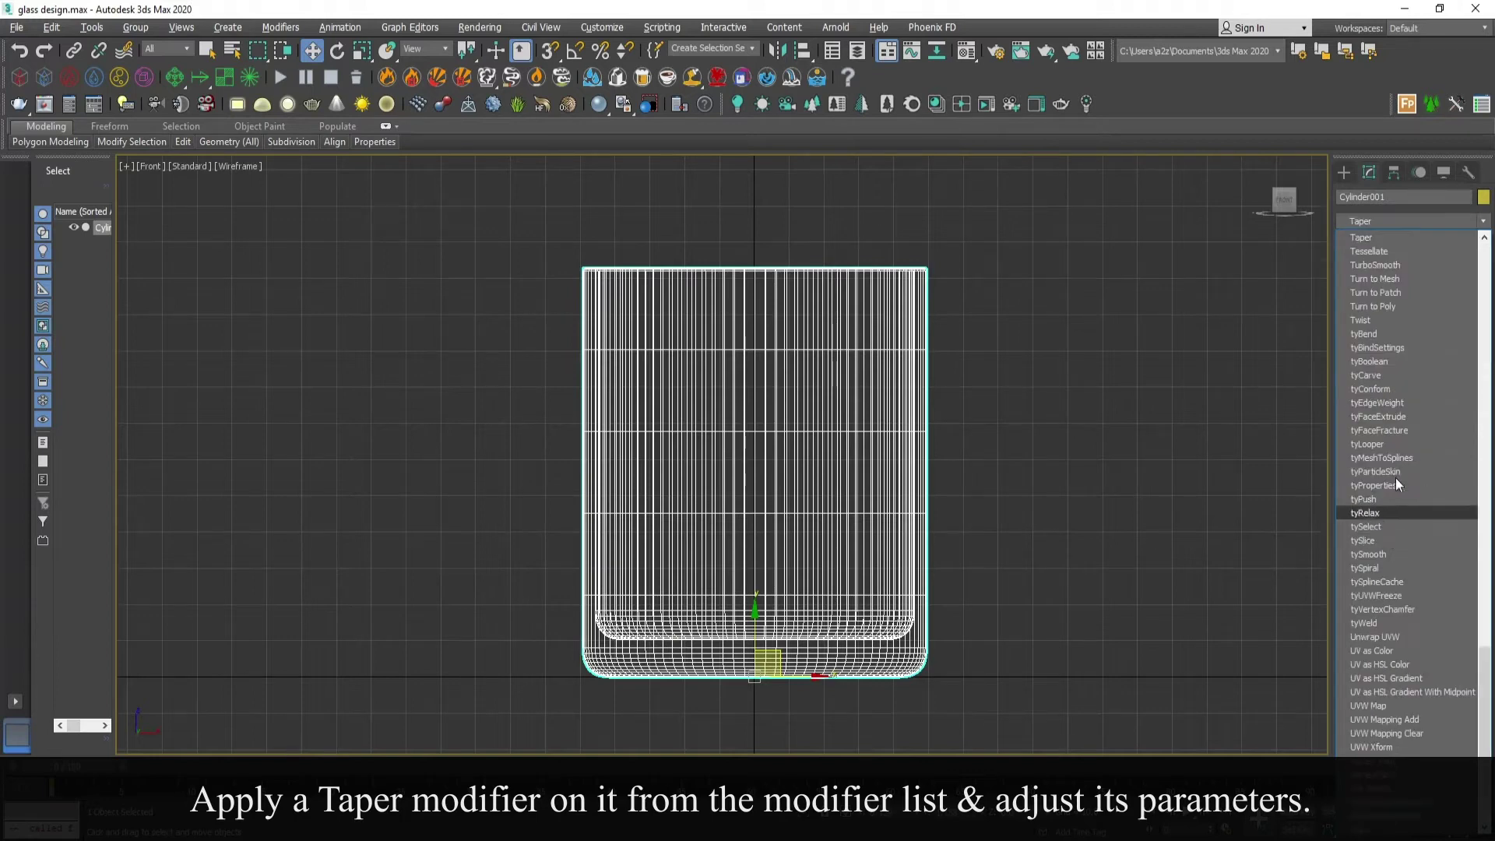
pyautogui.click(1378, 238)
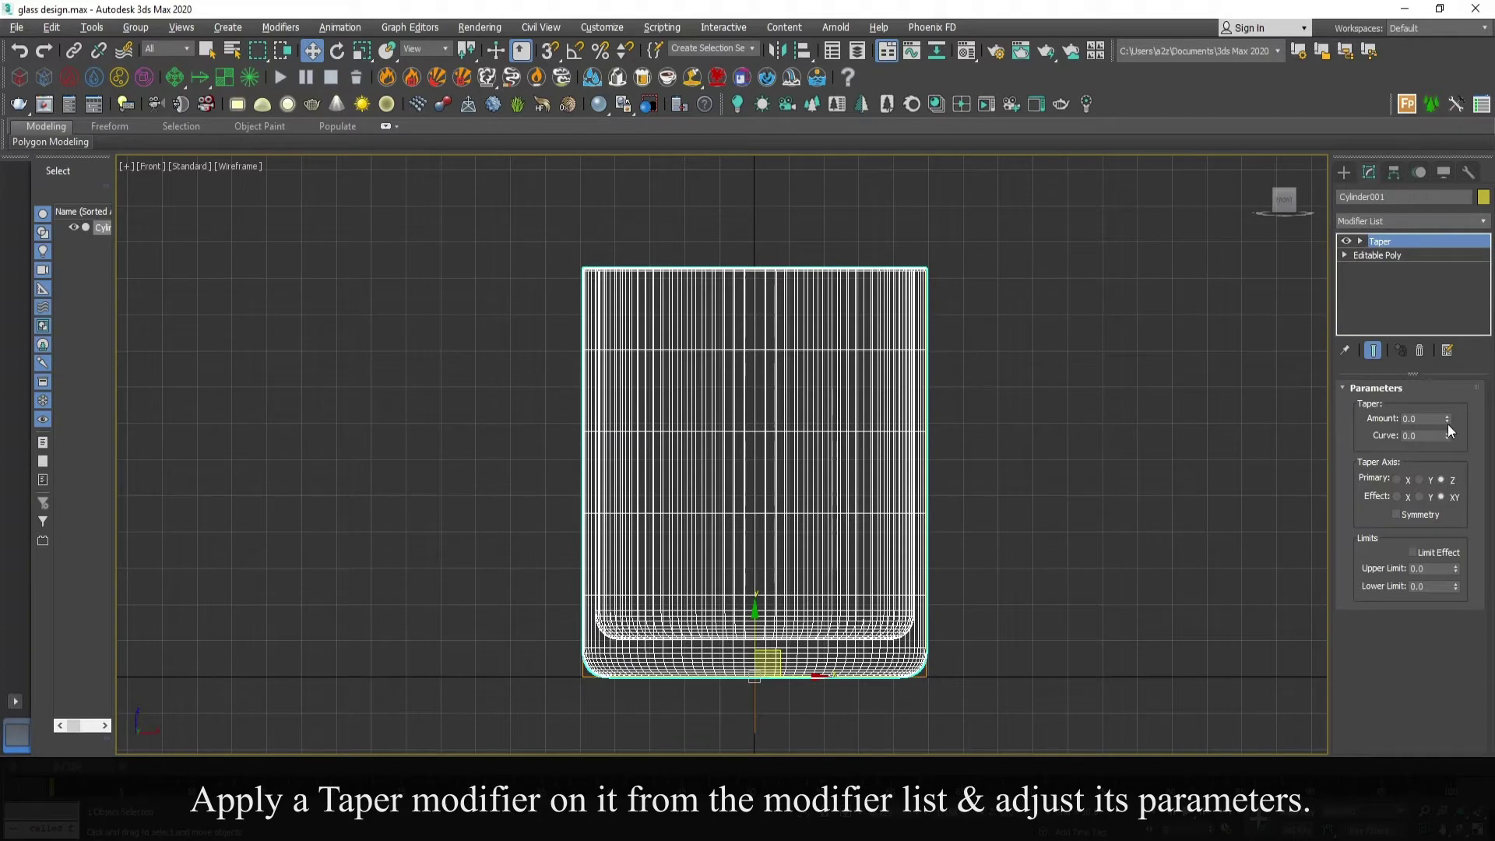
pyautogui.moveTo(1446, 418)
pyautogui.mouseDown()
pyautogui.moveTo(1462, 405)
pyautogui.moveTo(1457, 478)
pyautogui.moveTo(1475, 401)
pyautogui.moveTo(1472, 416)
pyautogui.mouseUp()
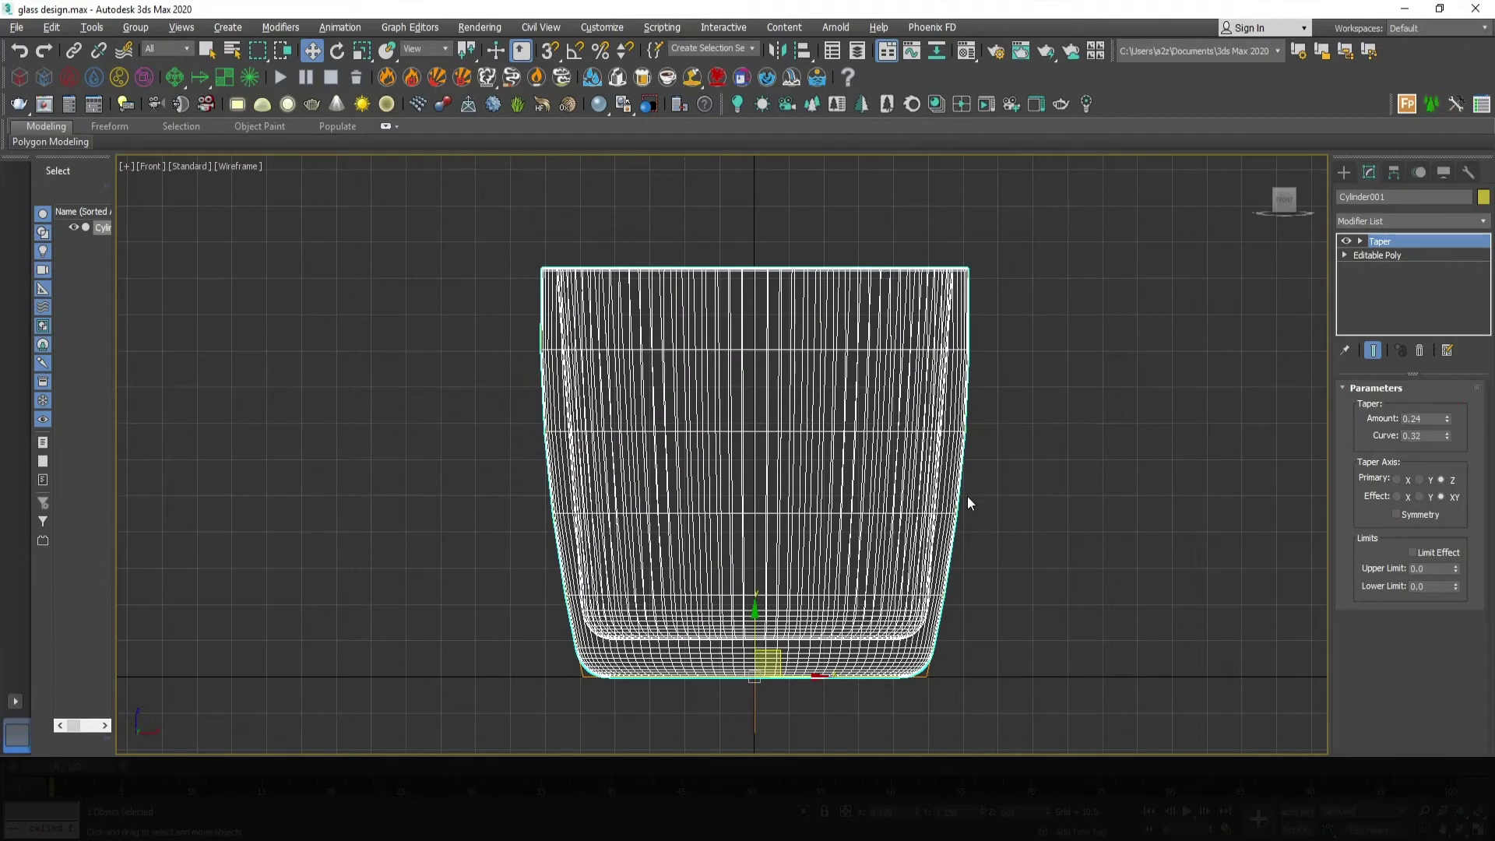
pyautogui.moveTo(967, 497); pyautogui.dragTo(967, 473, button='middle')
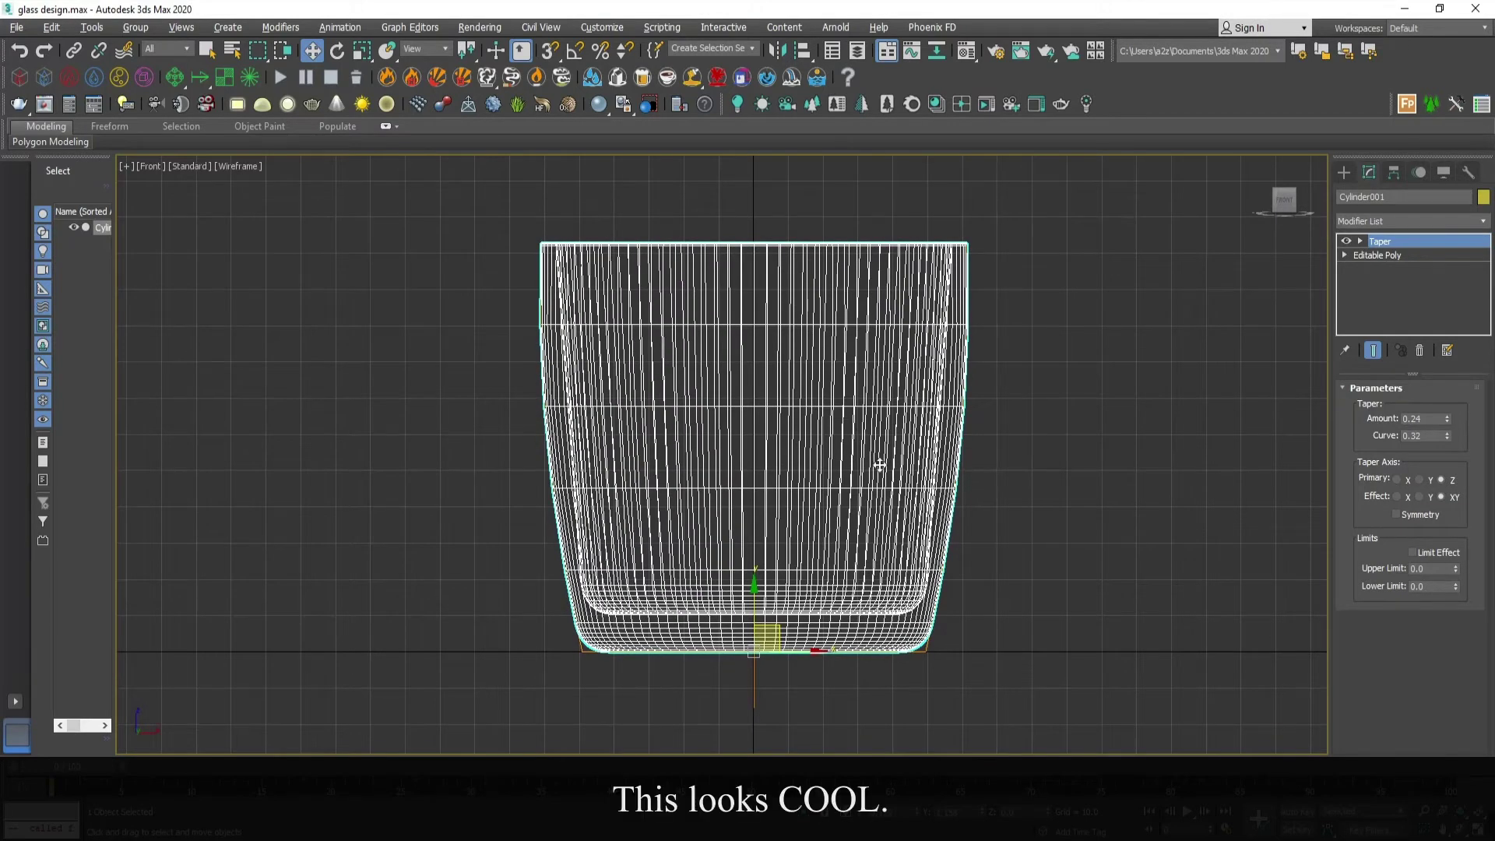
# Return to the perspective view, convert the tapered glass to an Editable Poly, and dismiss the script editor window
pyautogui.hotkey('alt', 'w')
pyautogui.click(908, 545)
pyautogui.hotkey('alt', 'w')
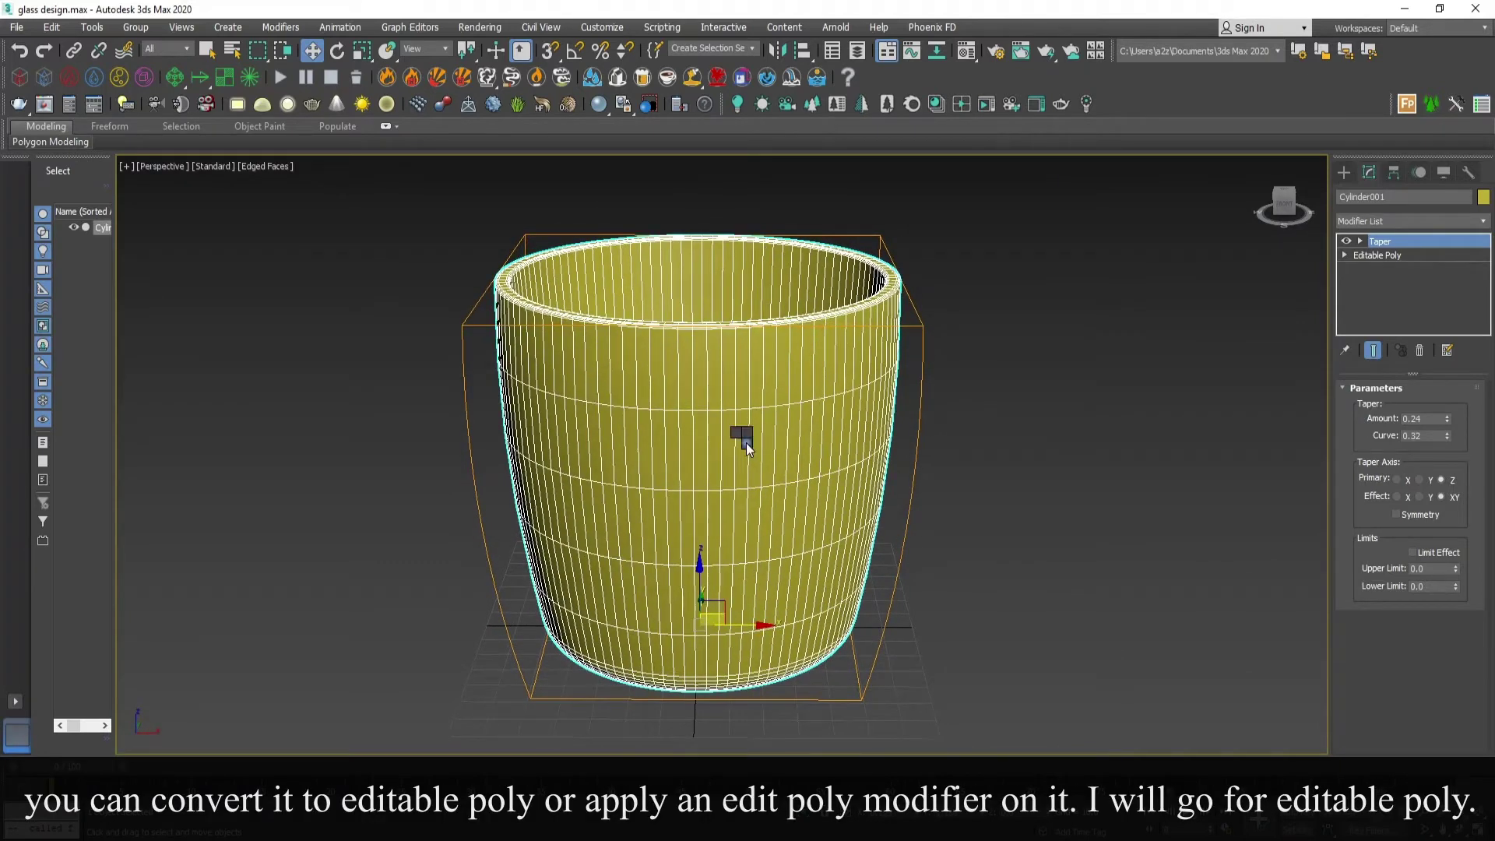
pyautogui.rightClick(746, 435)
pyautogui.click(914, 618)
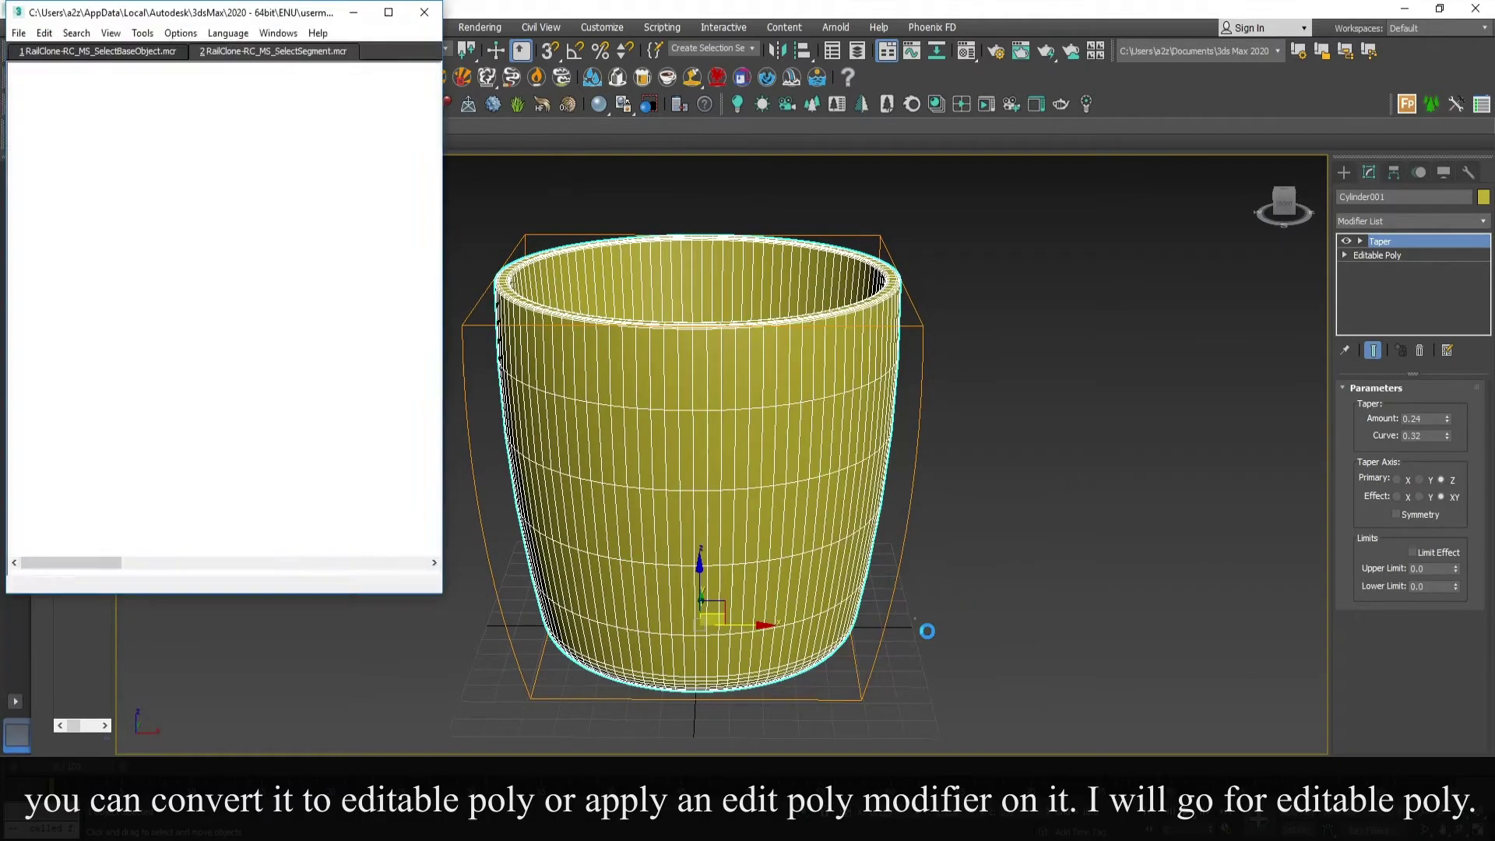
pyautogui.click(851, 491)
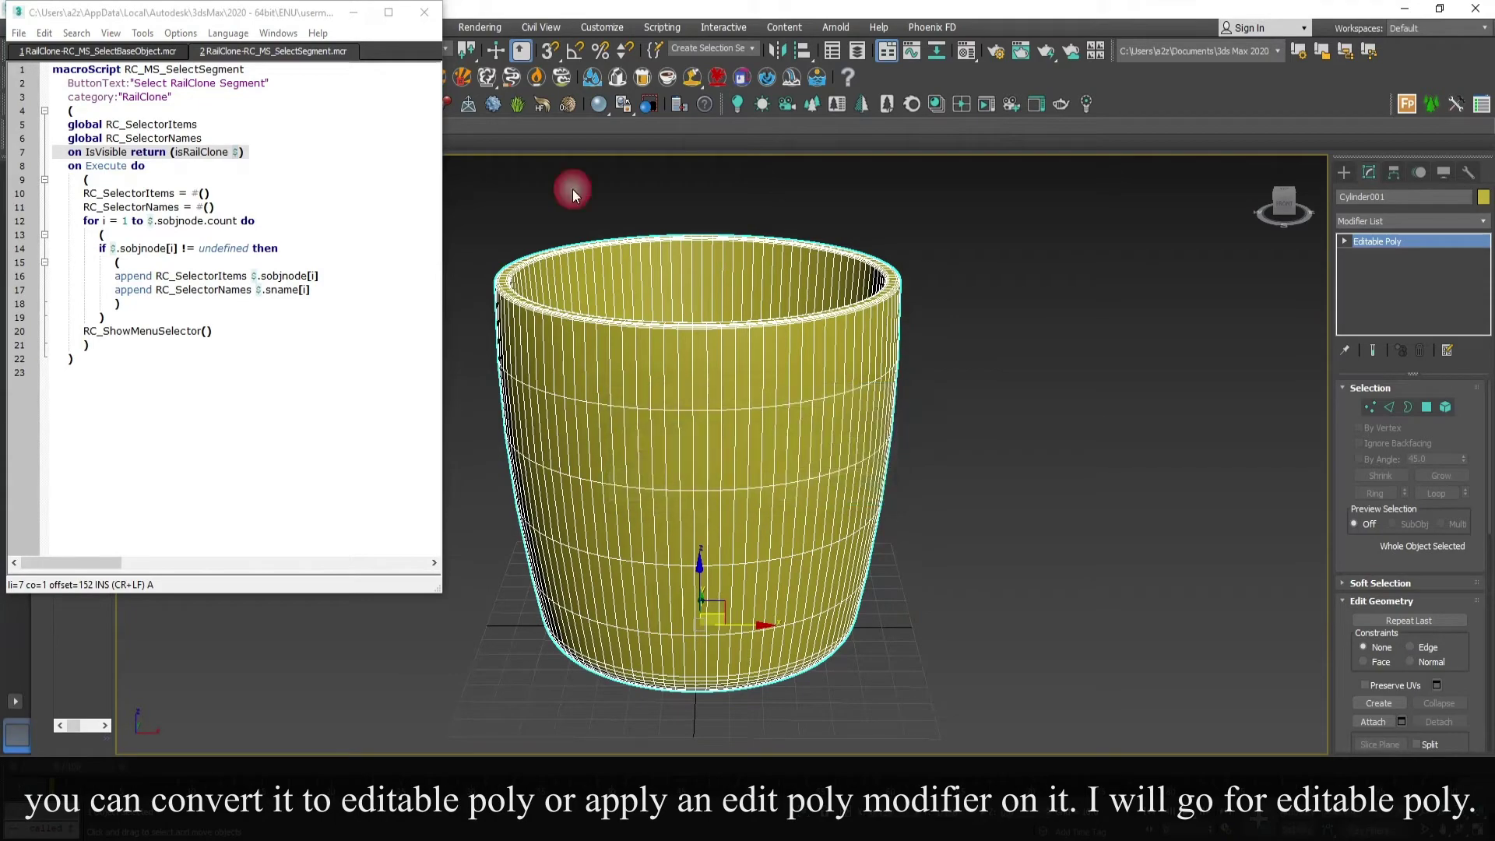
pyautogui.click(573, 190)
pyautogui.scroll(-4, 805, 580)
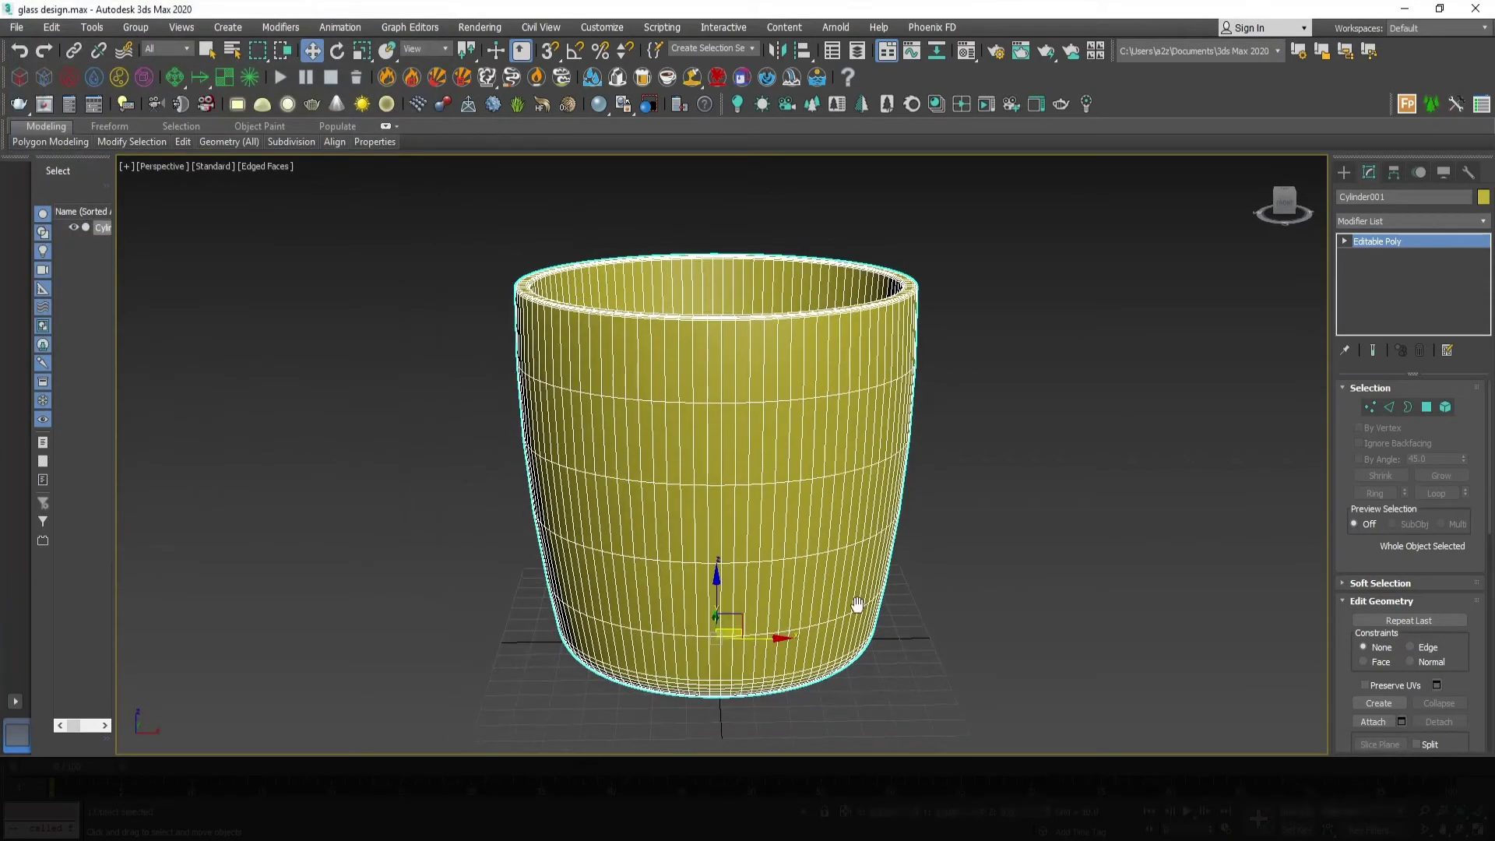
pyautogui.scroll(3, 883, 589)
pyautogui.moveTo(883, 589)
pyautogui.keyDown('alt'); pyautogui.mouseDown(button='middle')
pyautogui.moveTo(821, 570)
pyautogui.moveTo(807, 655)
pyautogui.mouseUp(button='middle'); pyautogui.keyUp('alt')
pyautogui.press('F4')
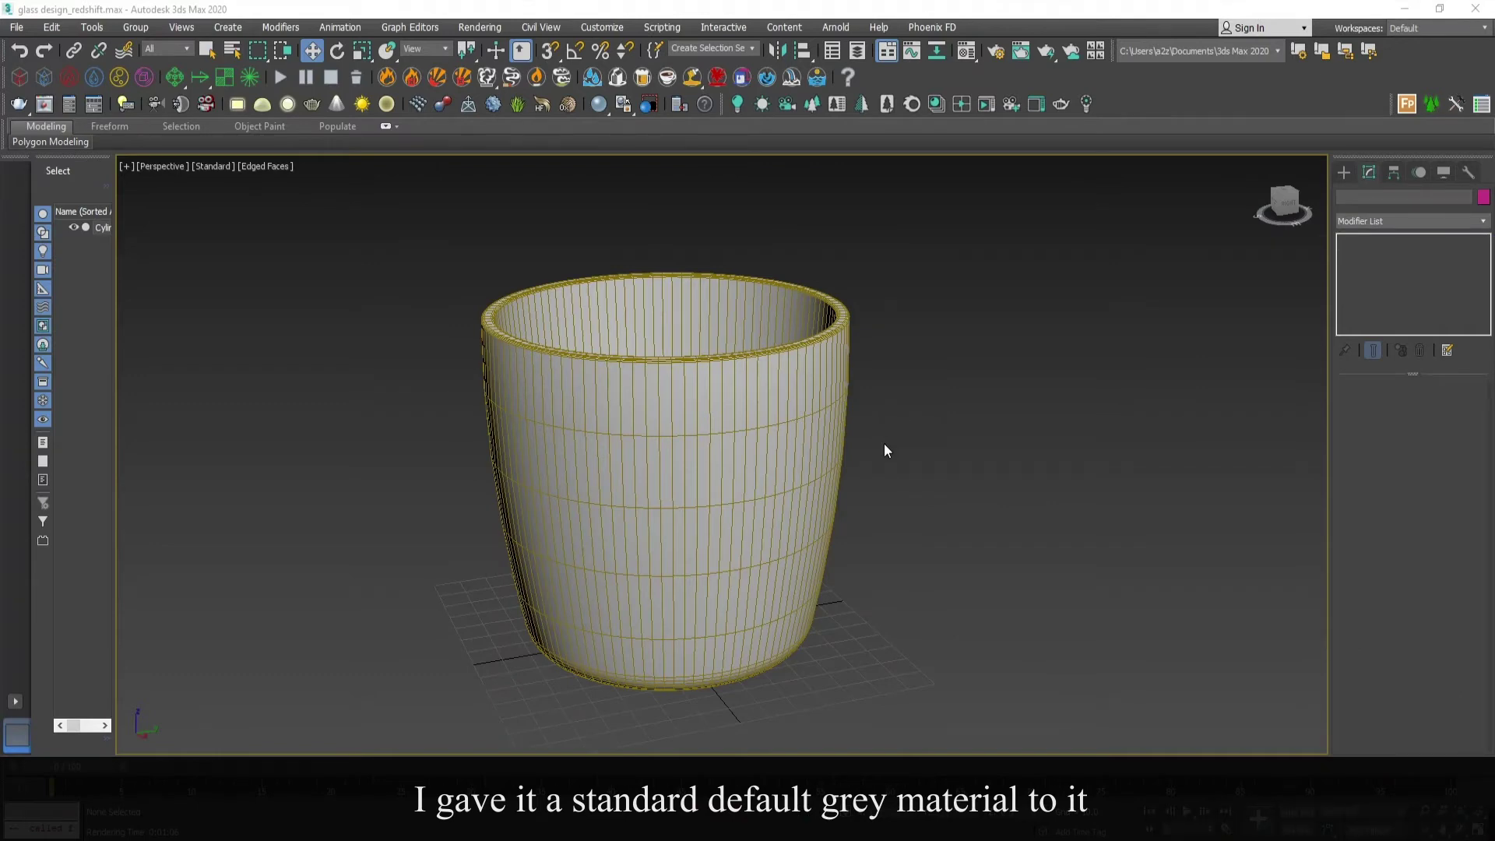
pyautogui.scroll(-4, 820, 477)
pyautogui.scroll(3, 820, 476)
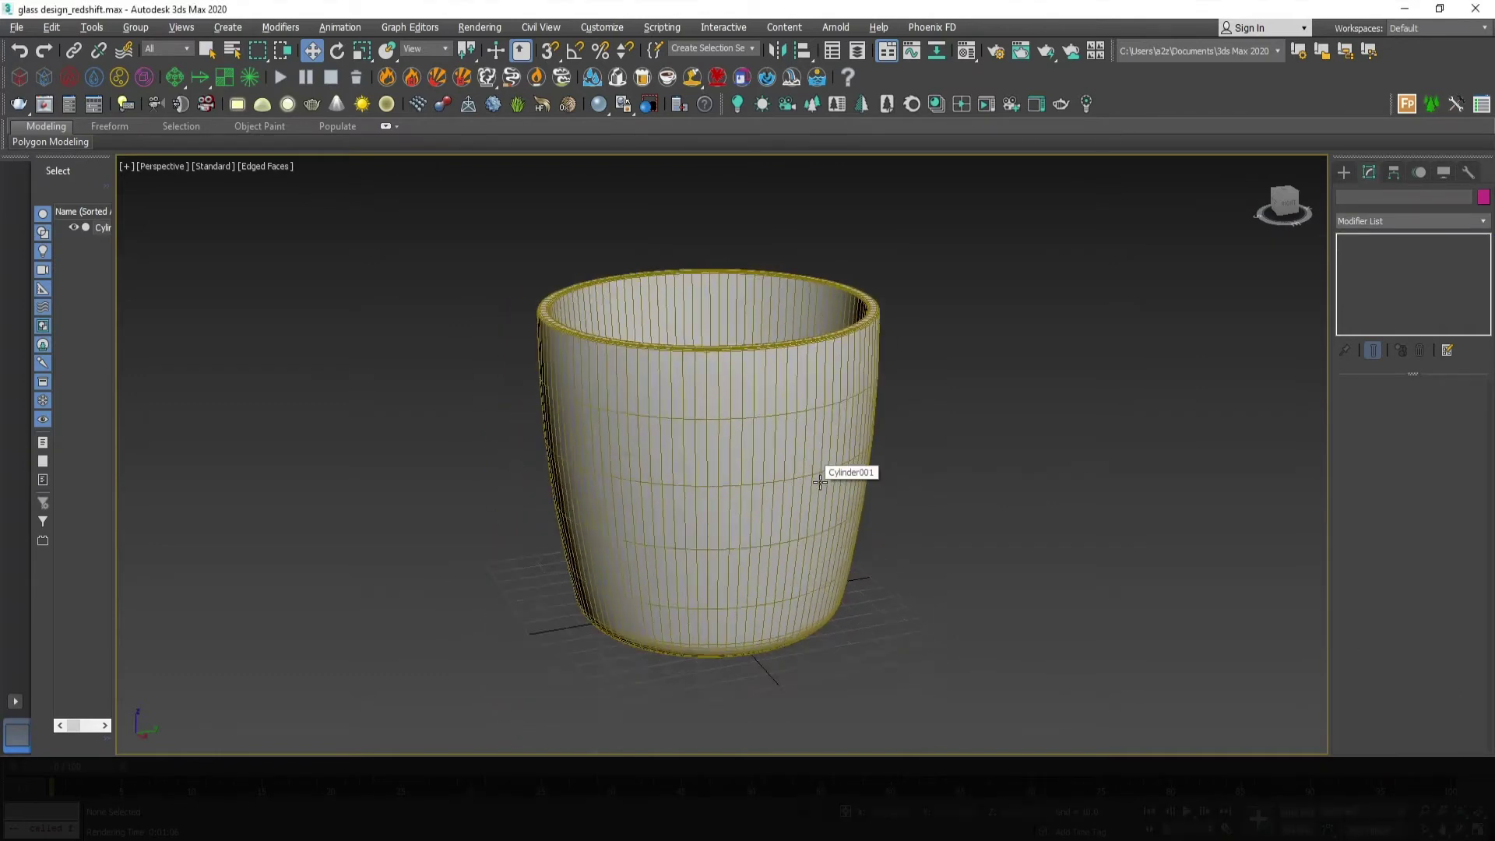
pyautogui.keyDown('alt'); pyautogui.moveTo(820, 476); pyautogui.dragTo(796, 501, button='middle'); pyautogui.keyUp('alt')
# Change the wireframe perspective viewport to a Left view framing the glass, and return to the full-size shaded perspective
pyautogui.hotkey('alt', 'w')
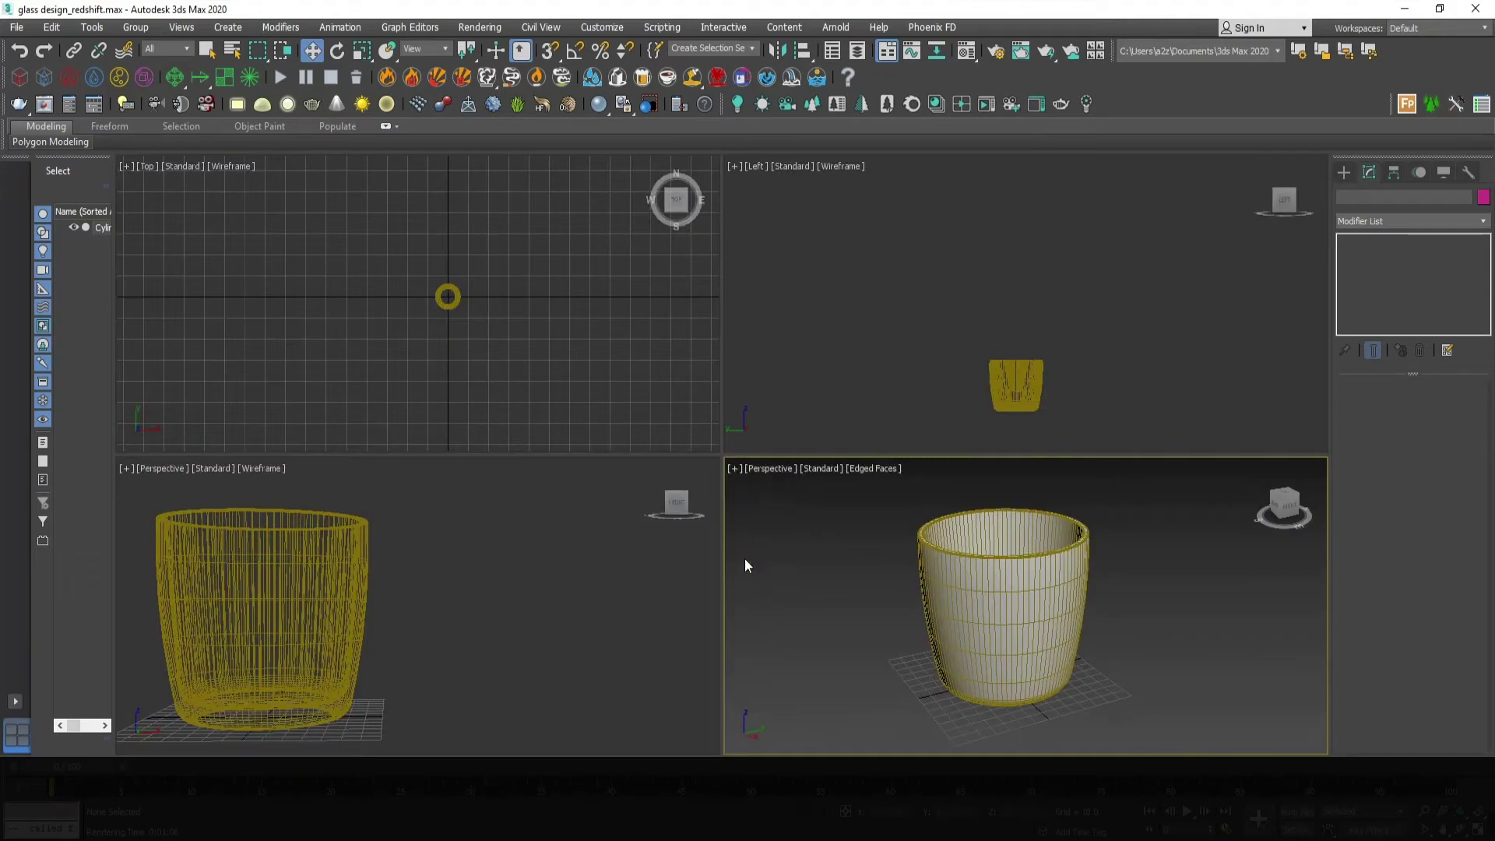
pyautogui.click(418, 527)
pyautogui.press('l')
pyautogui.moveTo(418, 545); pyautogui.dragTo(402, 617, button='middle')
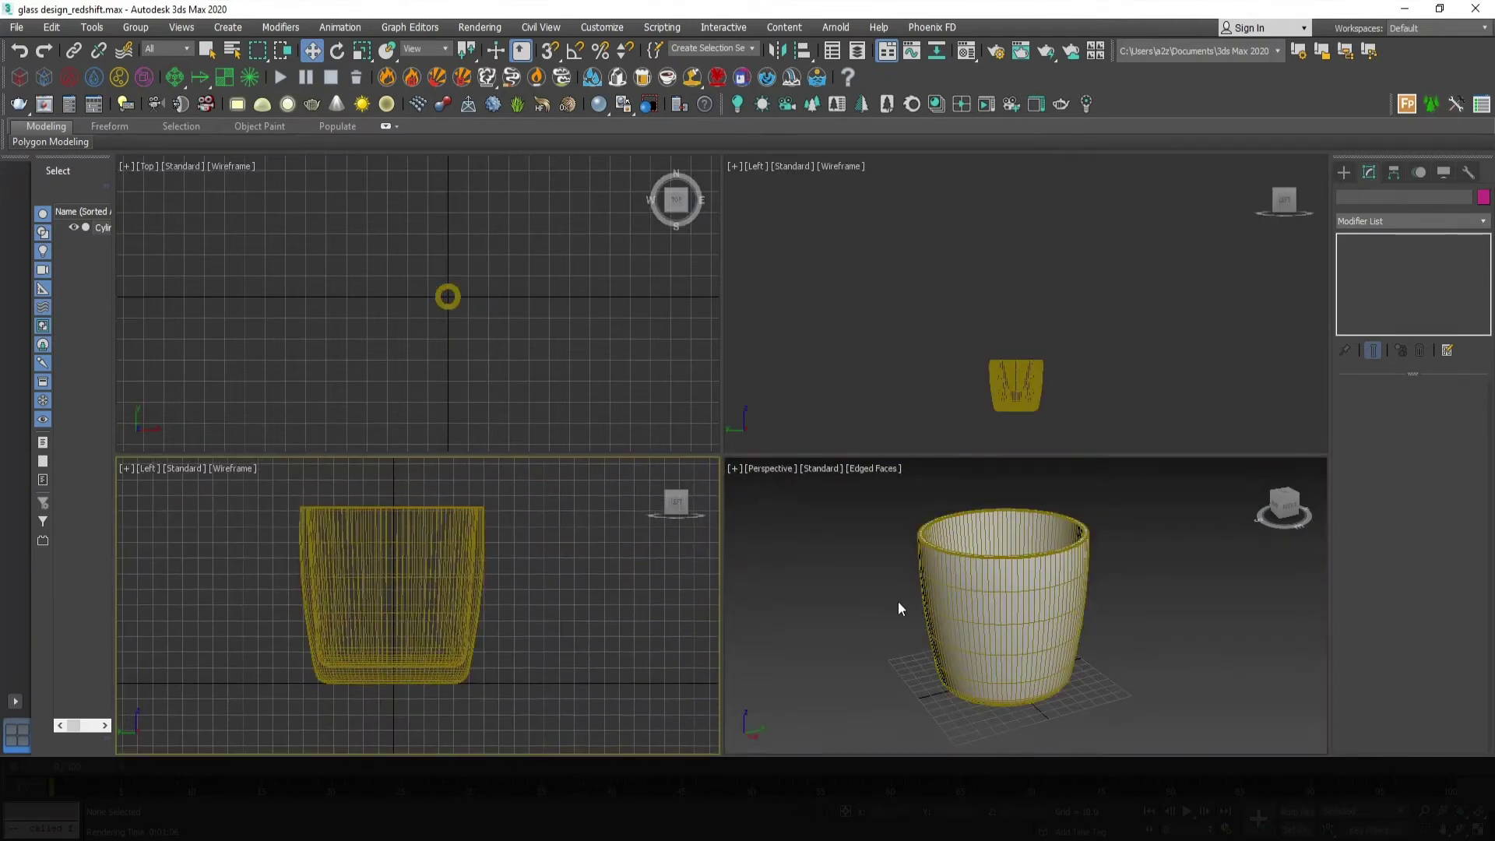
pyautogui.click(899, 601)
pyautogui.hotkey('alt', 'w')
pyautogui.moveTo(856, 436); pyautogui.dragTo(867, 444, button='middle')
# Check the Material Editor and the common parameters in Render Setup
pyautogui.press('m')
pyautogui.click(1070, 110)
pyautogui.press('F10')
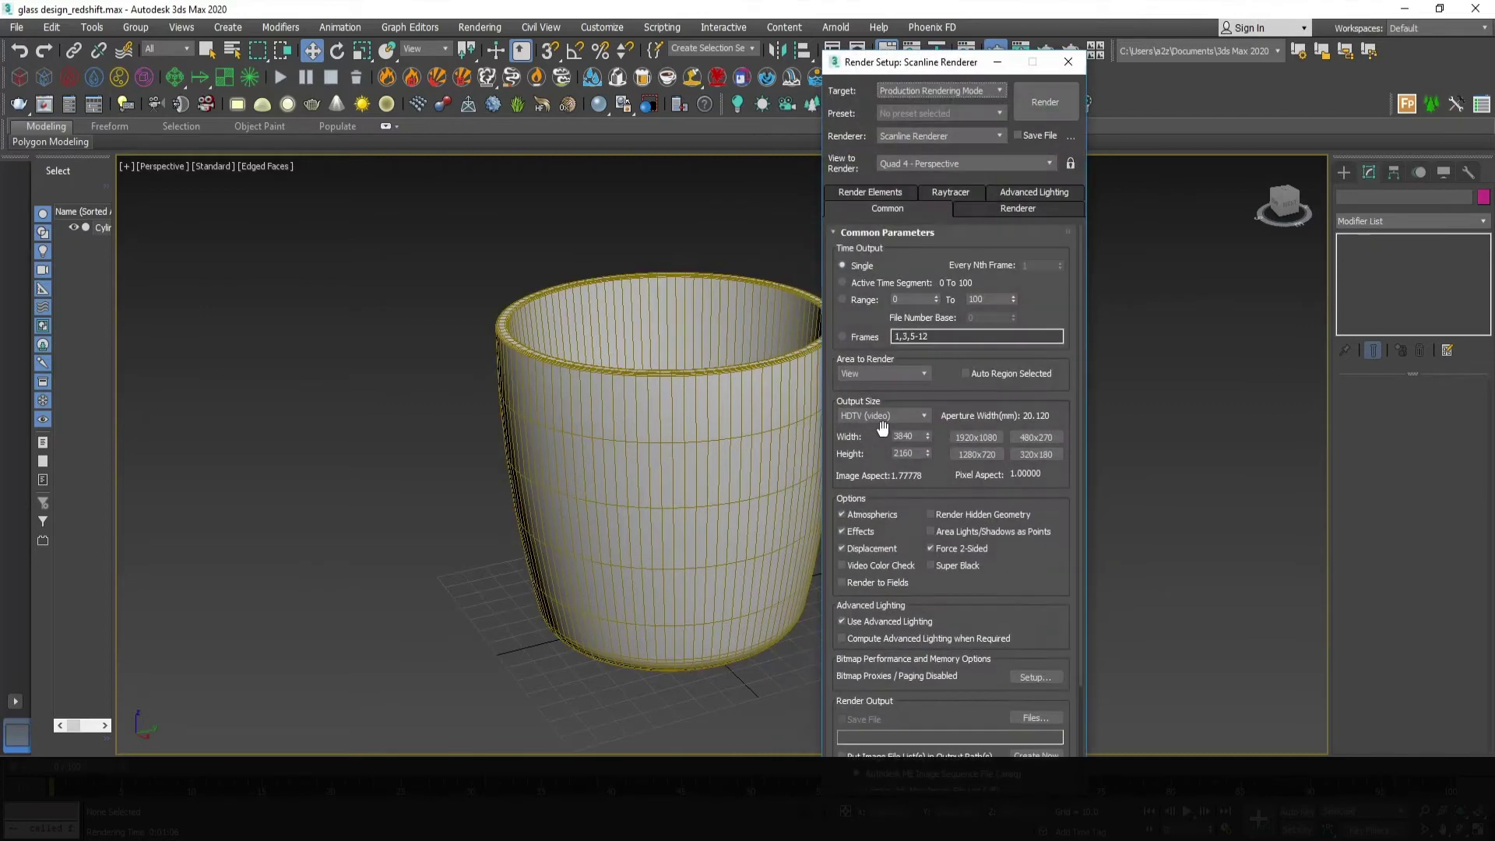
pyautogui.click(1071, 63)
# Create a large rectangular plane around the glass in the Top view as the floor
pyautogui.click(1343, 172)
pyautogui.click(1367, 219)
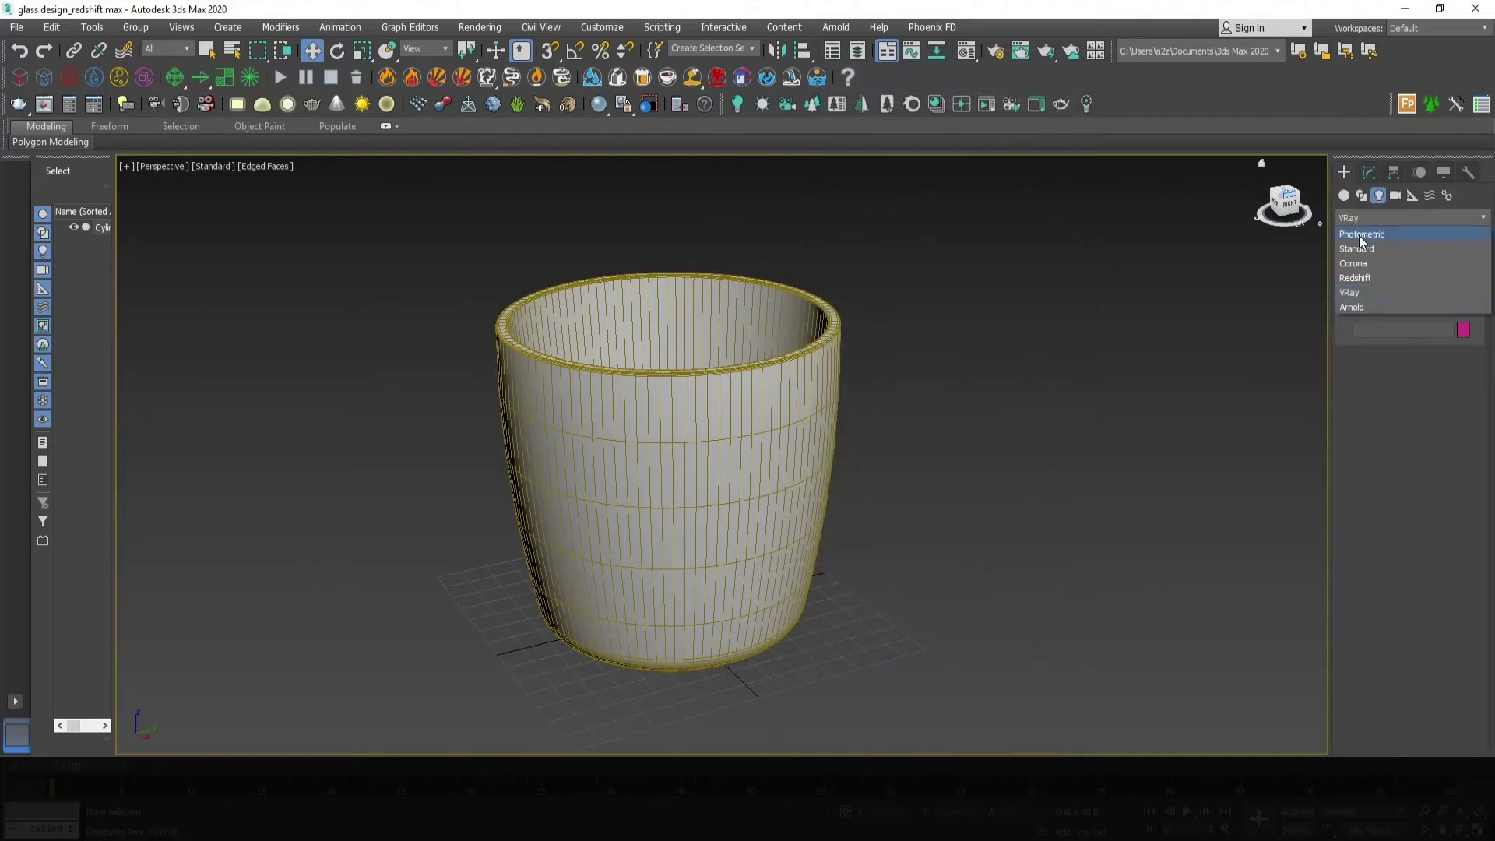
pyautogui.click(1344, 196)
pyautogui.click(1439, 338)
pyautogui.moveTo(867, 520); pyautogui.dragTo(868, 516, button='middle')
pyautogui.press('t')
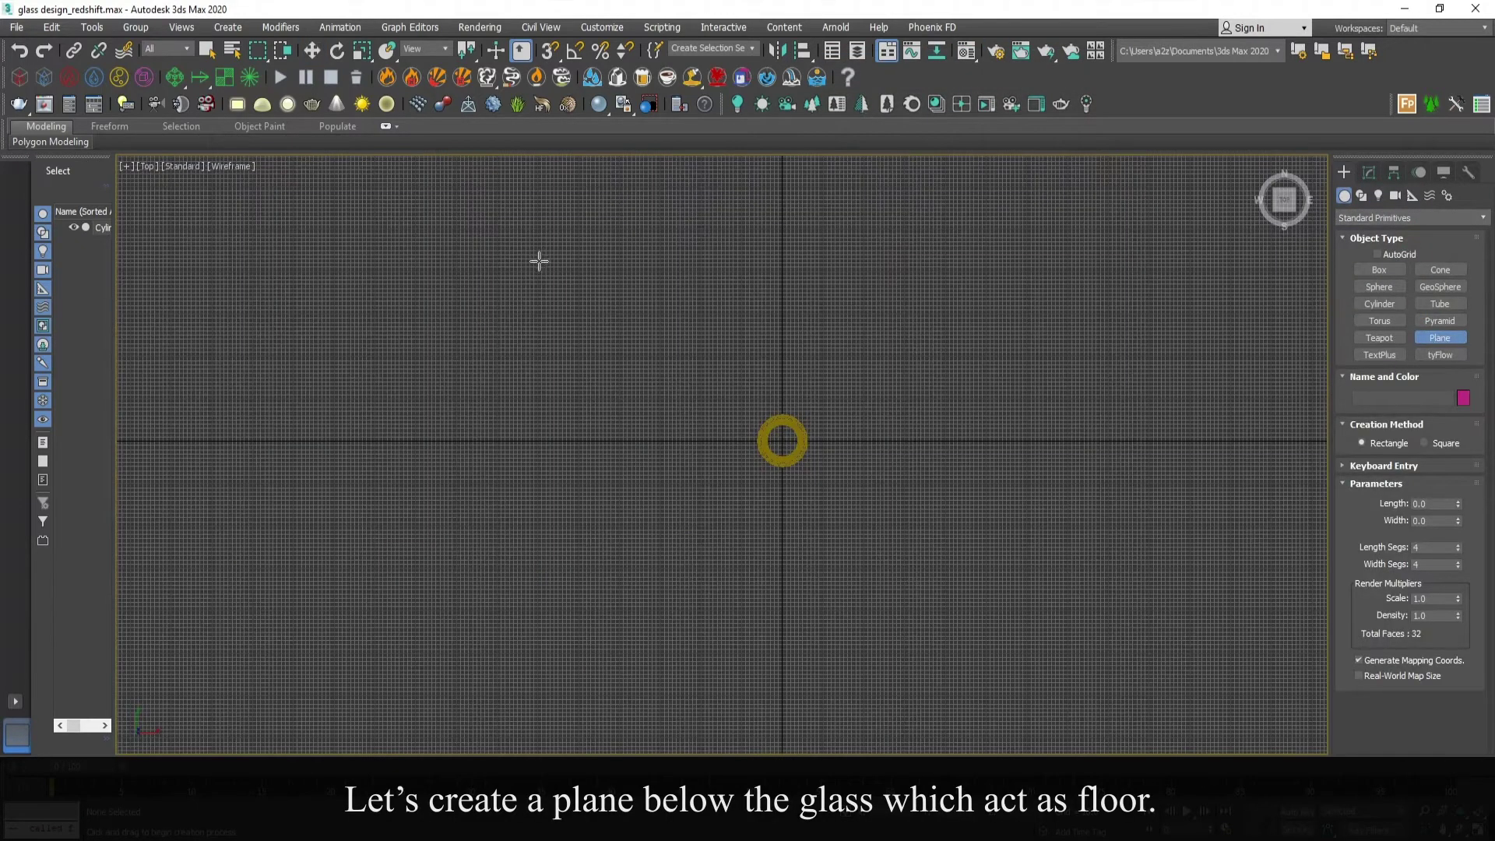
pyautogui.moveTo(507, 251); pyautogui.dragTo(1081, 660)
pyautogui.press('w')
# Examine where the glass meets the floor plane in the Left view and from a low angle in perspective
pyautogui.hotkey('alt', 'w')
pyautogui.hotkey('alt', 'w')
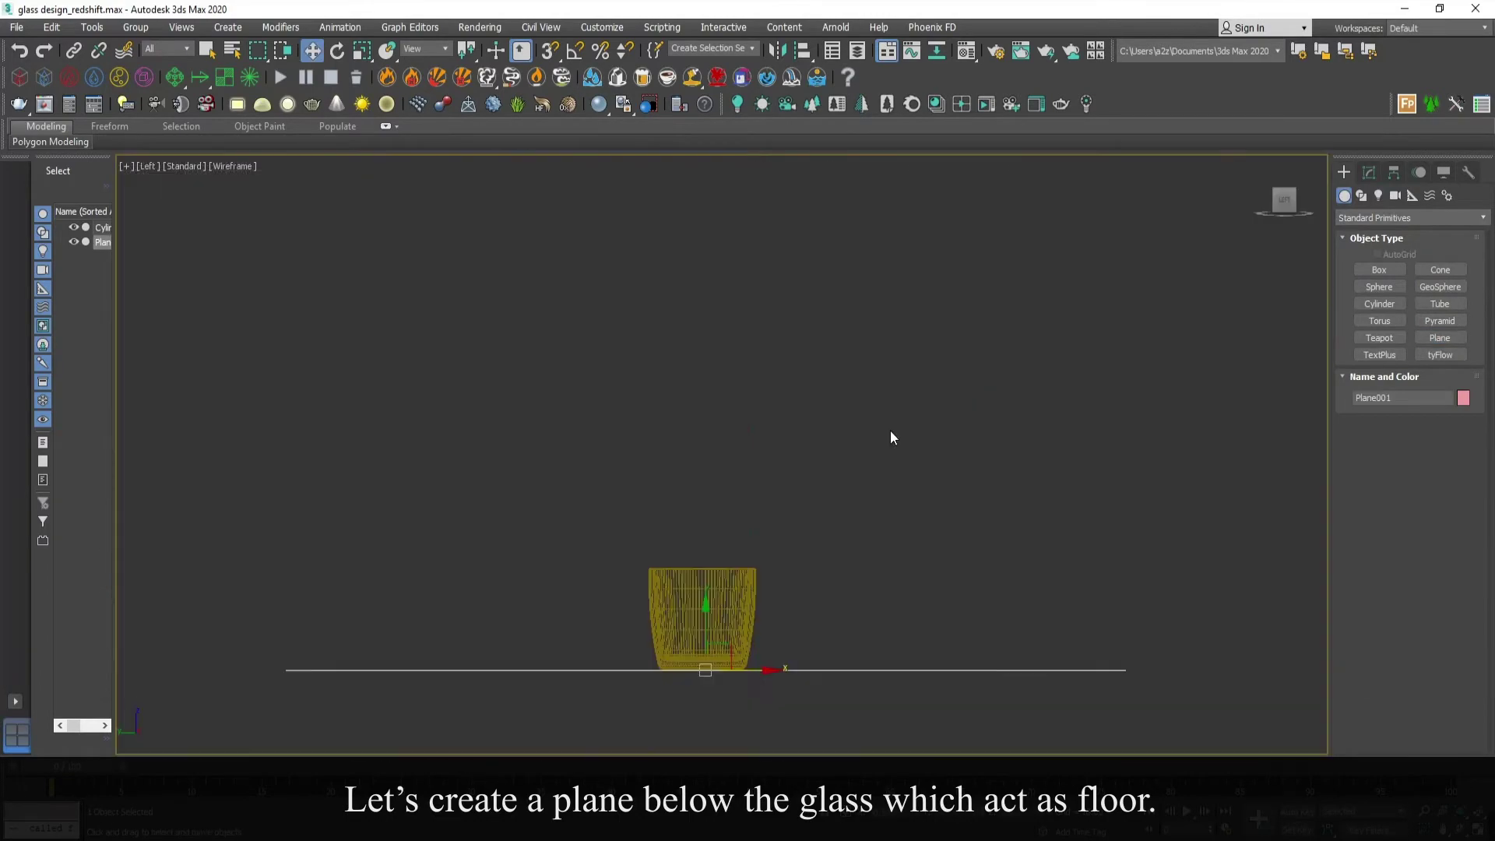
pyautogui.scroll(7, 798, 542)
pyautogui.moveTo(786, 686); pyautogui.dragTo(878, 584, button='middle')
pyautogui.hotkey('alt', 'w')
pyautogui.hotkey('alt', 'w')
pyautogui.keyDown('alt'); pyautogui.moveTo(951, 660); pyautogui.dragTo(957, 637, button='middle'); pyautogui.keyUp('alt')
pyautogui.moveTo(911, 667); pyautogui.dragTo(846, 614, button='middle')
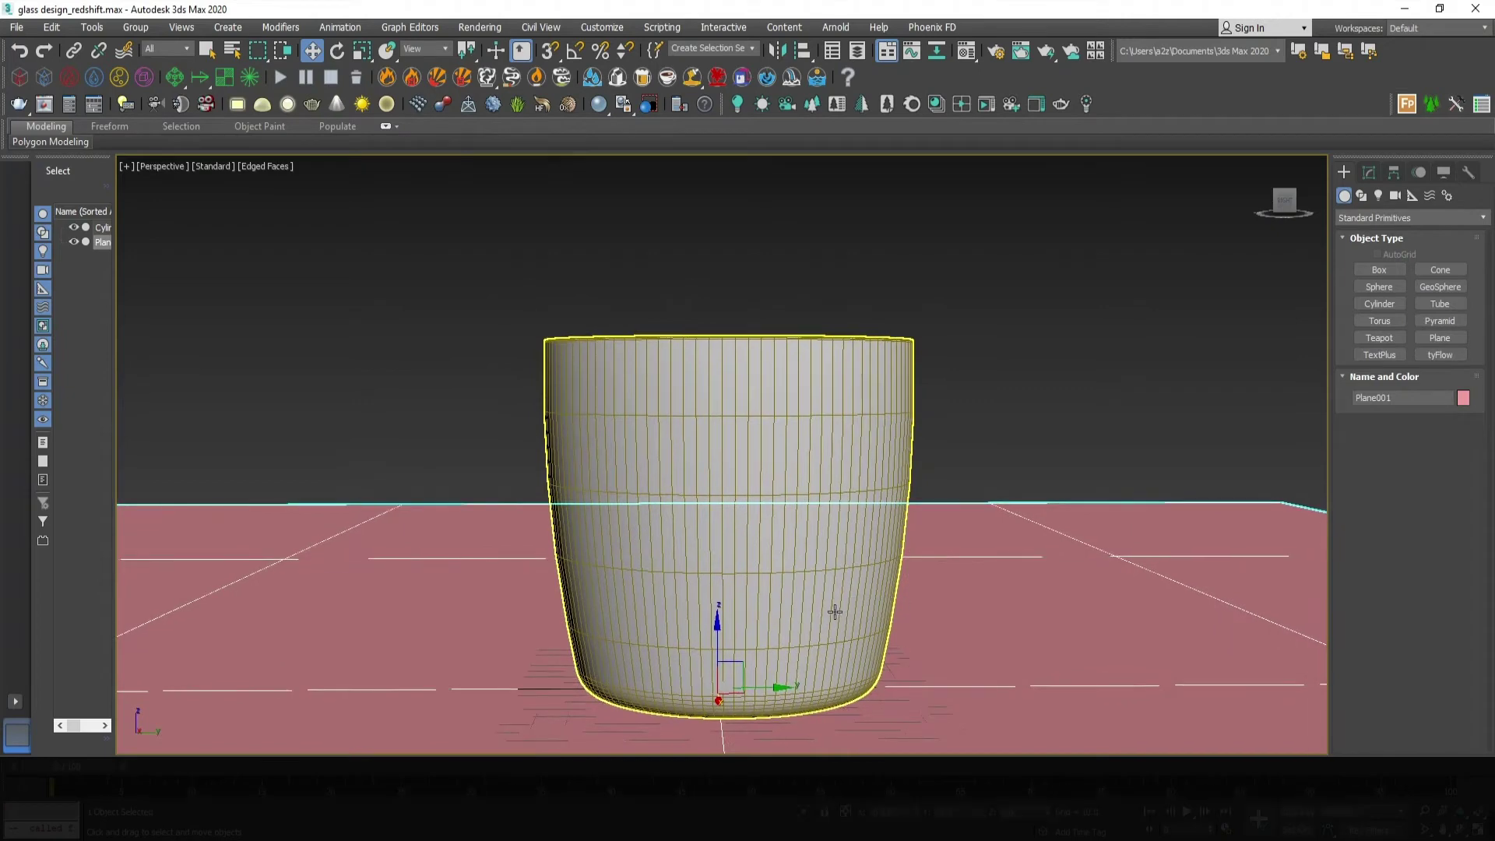
# Bring up the camera types and show four viewports, framing the glass and floor in the Left view
pyautogui.click(1395, 195)
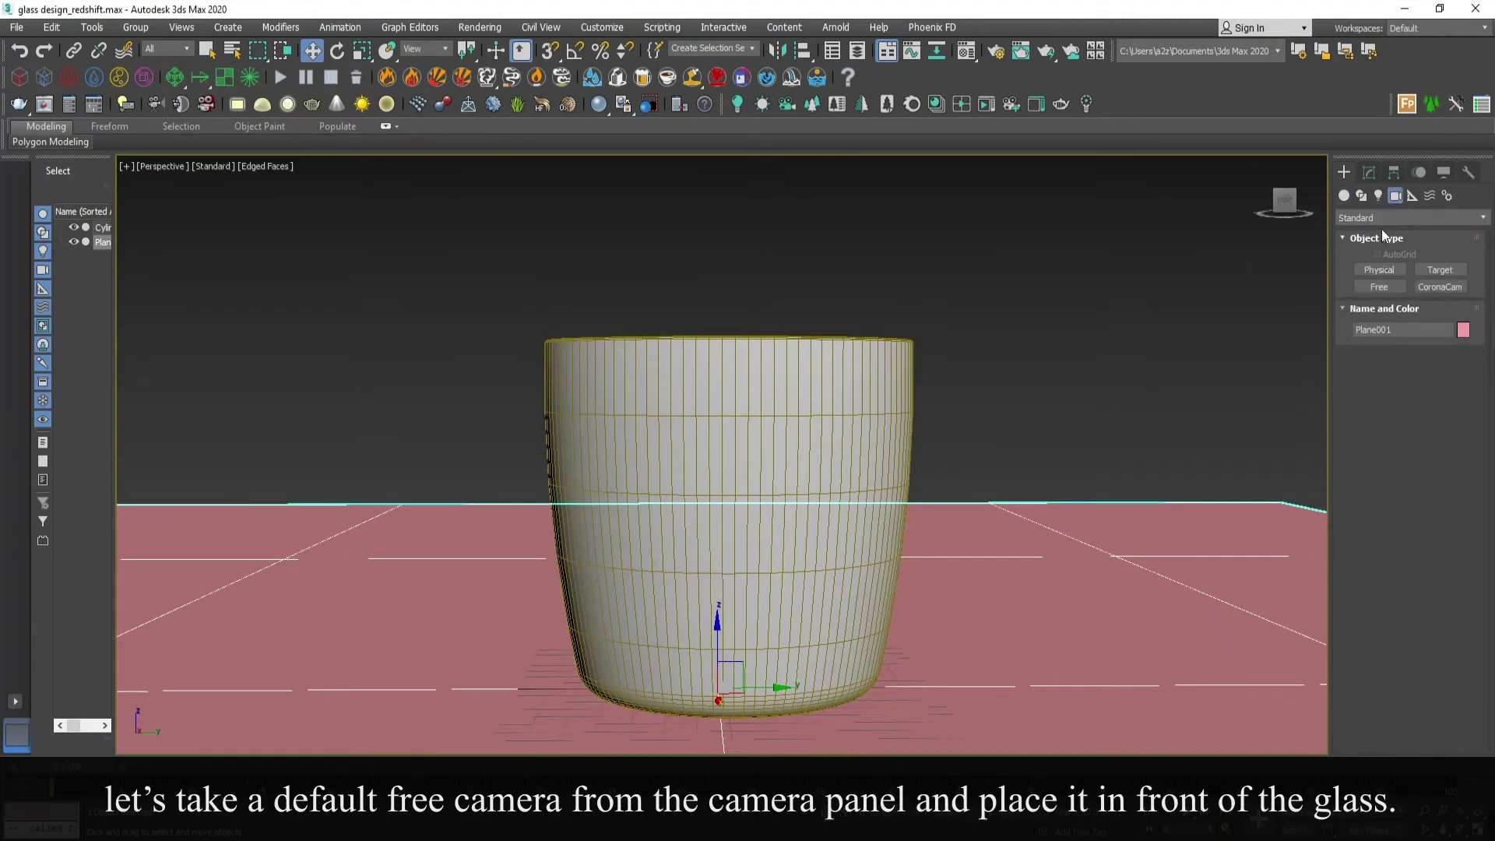
pyautogui.hotkey('alt', 'w')
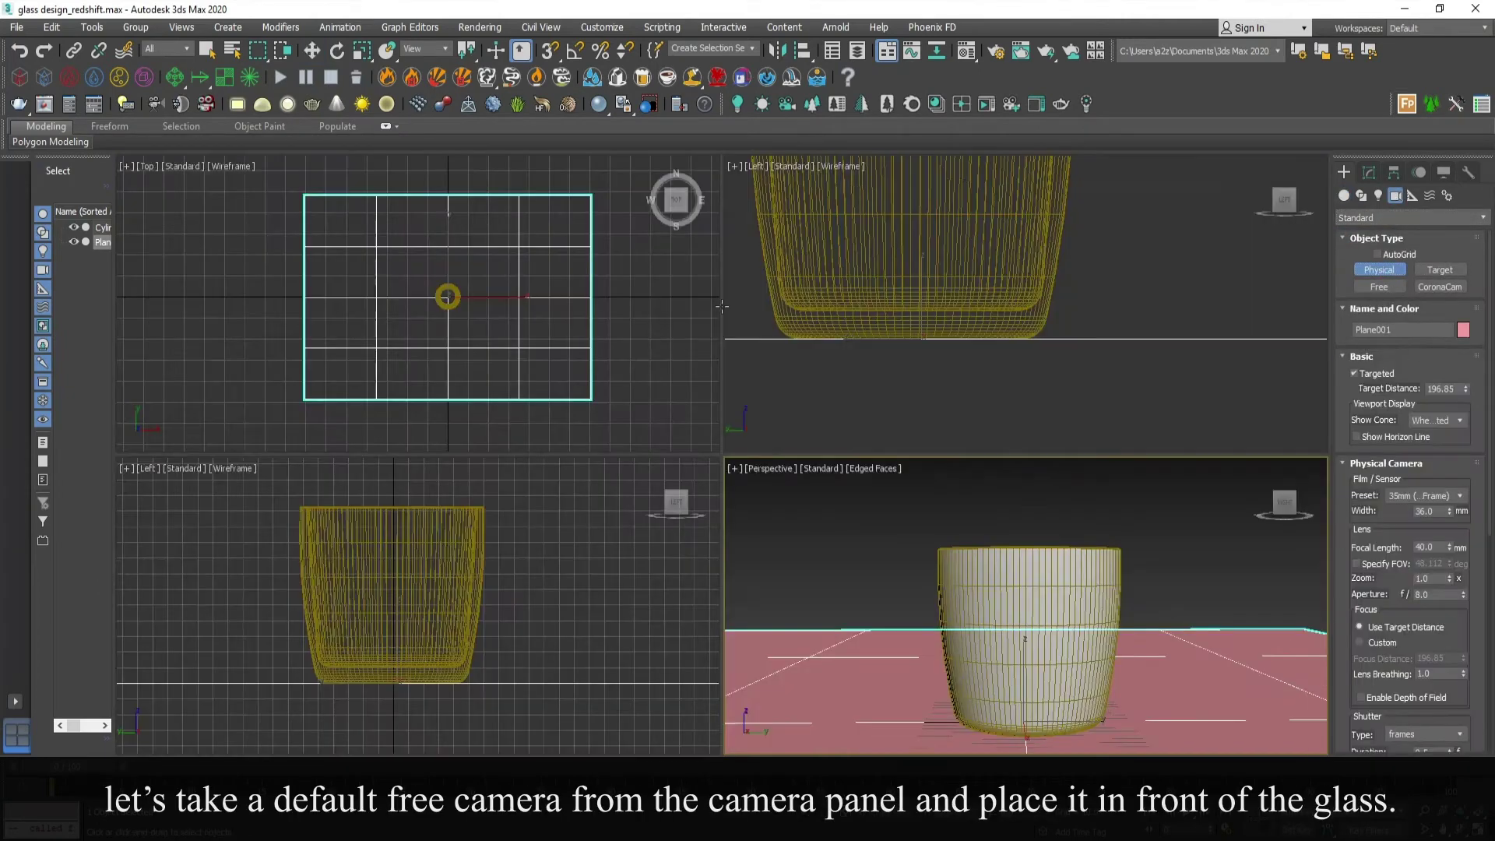
pyautogui.scroll(-4, 983, 311)
pyautogui.moveTo(973, 303)
pyautogui.mouseDown(button='middle')
pyautogui.moveTo(1021, 339)
pyautogui.moveTo(997, 311)
pyautogui.mouseUp(button='middle')
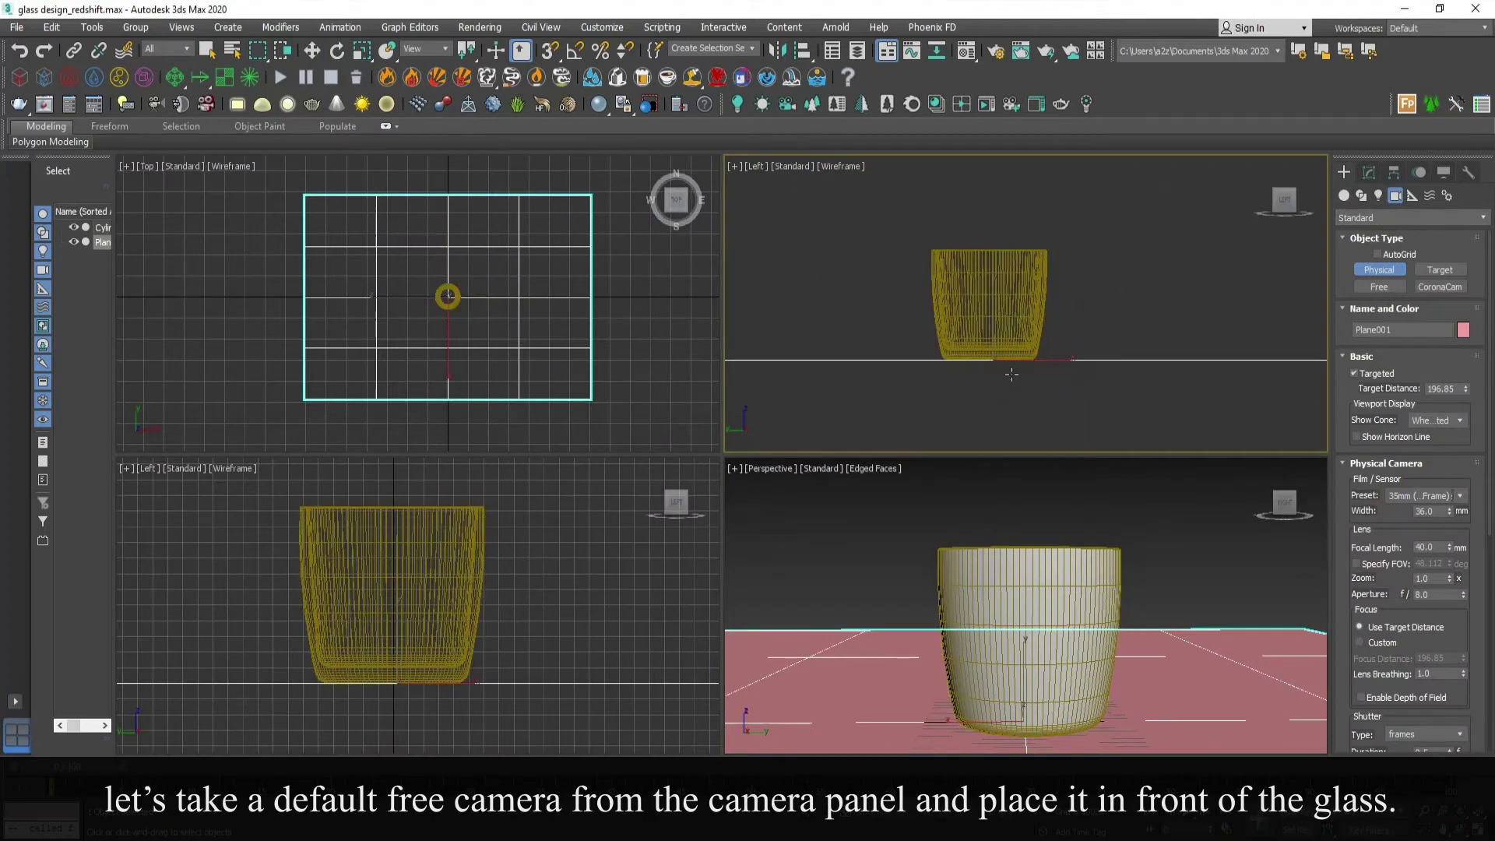
pyautogui.press('w')
pyautogui.moveTo(458, 254); pyautogui.dragTo(461, 280)
pyautogui.hotkey('ctrl', 'z')
pyautogui.click(1246, 333)
pyautogui.click(1377, 274)
pyautogui.click(1377, 271)
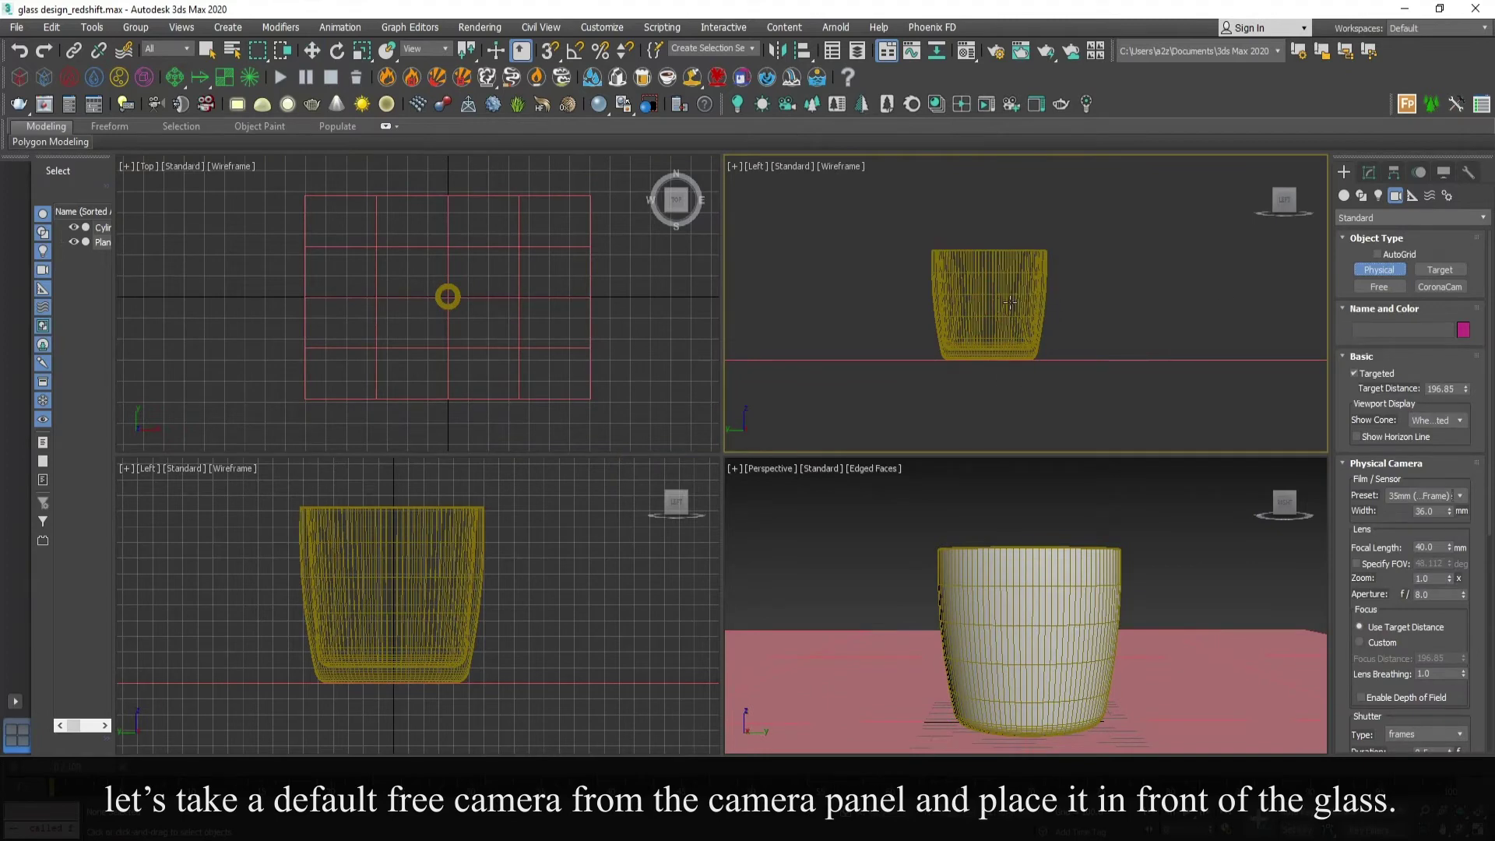
# Place a free camera at the glass in the Left view and move it out in front of the glass in the Top view
pyautogui.click(1378, 287)
pyautogui.click(1001, 314)
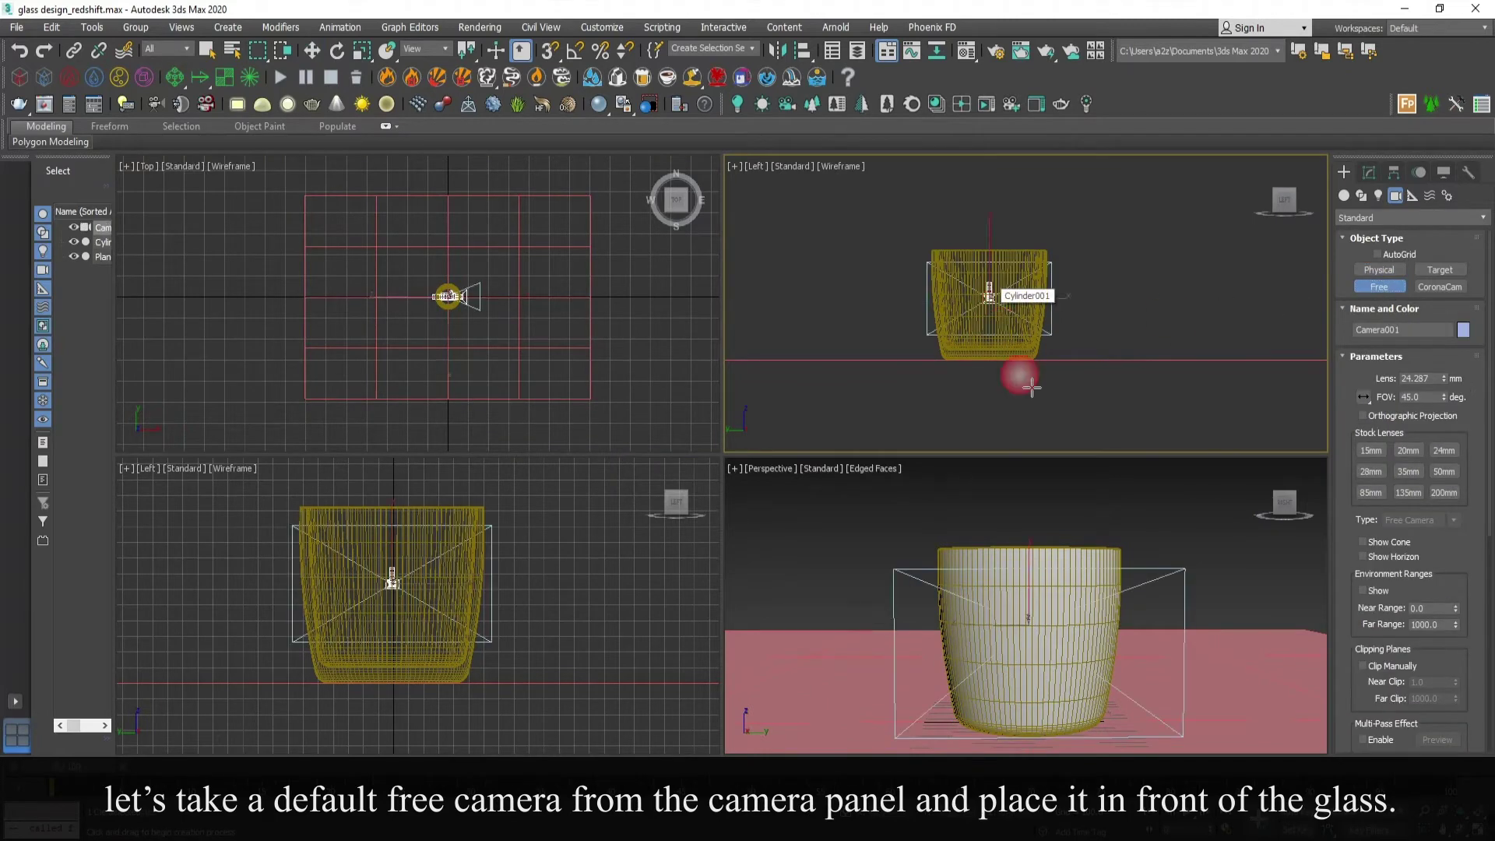
pyautogui.rightClick(506, 316)
pyautogui.moveTo(445, 299); pyautogui.dragTo(435, 303)
# Turn the second Left viewport into a shaded view through the new camera and show its safe frames
pyautogui.rightClick(531, 501)
pyautogui.press('c')
pyautogui.press('F3')
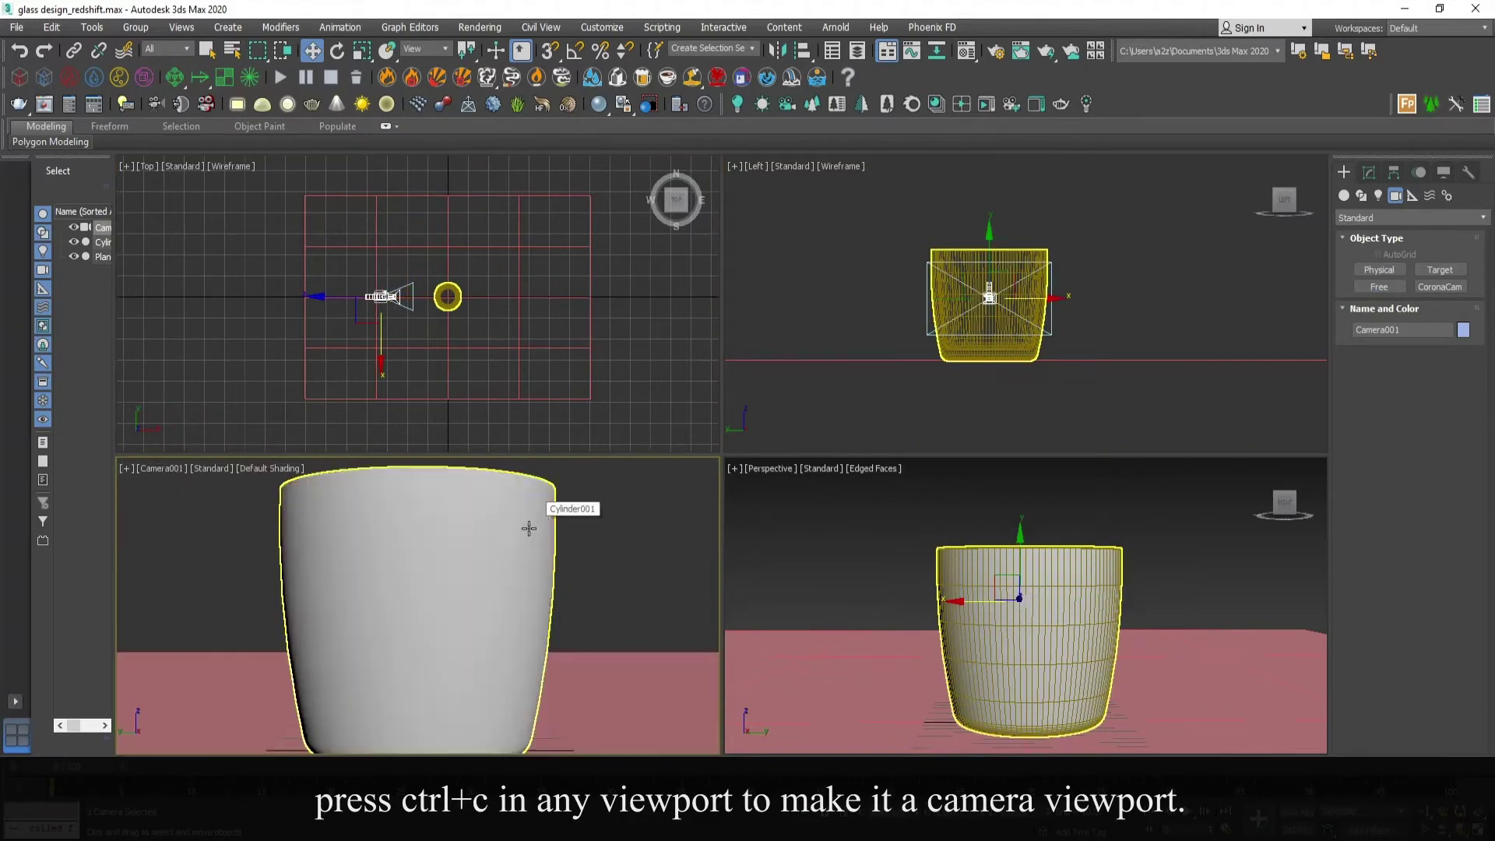
pyautogui.click(161, 469)
pyautogui.click(226, 738)
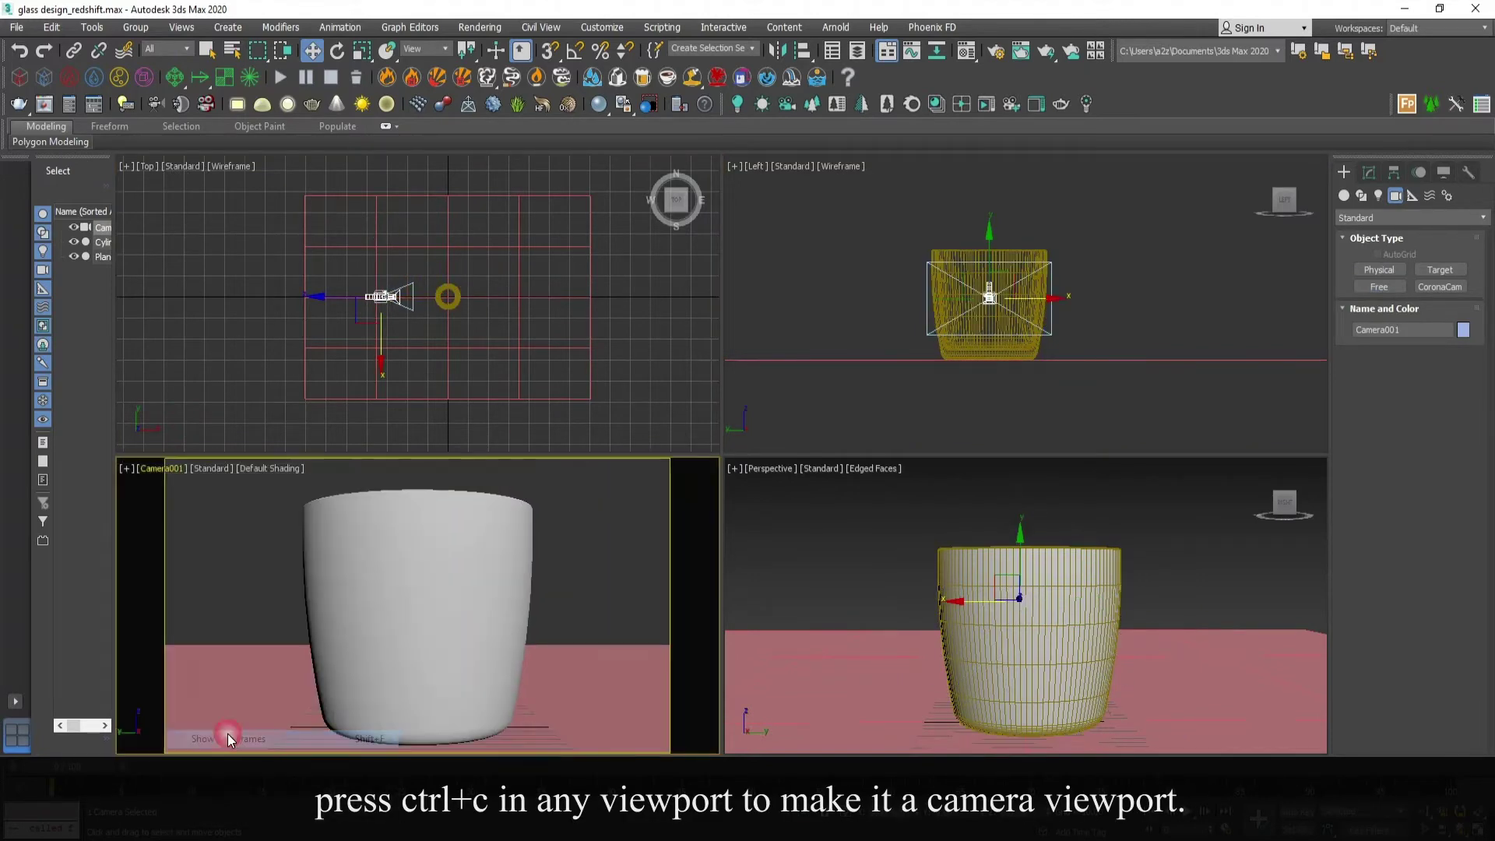
# Move the camera farther back from the glass, shift it sideways so the glass is off-centre, and raise it slightly
pyautogui.moveTo(434, 298); pyautogui.dragTo(422, 306)
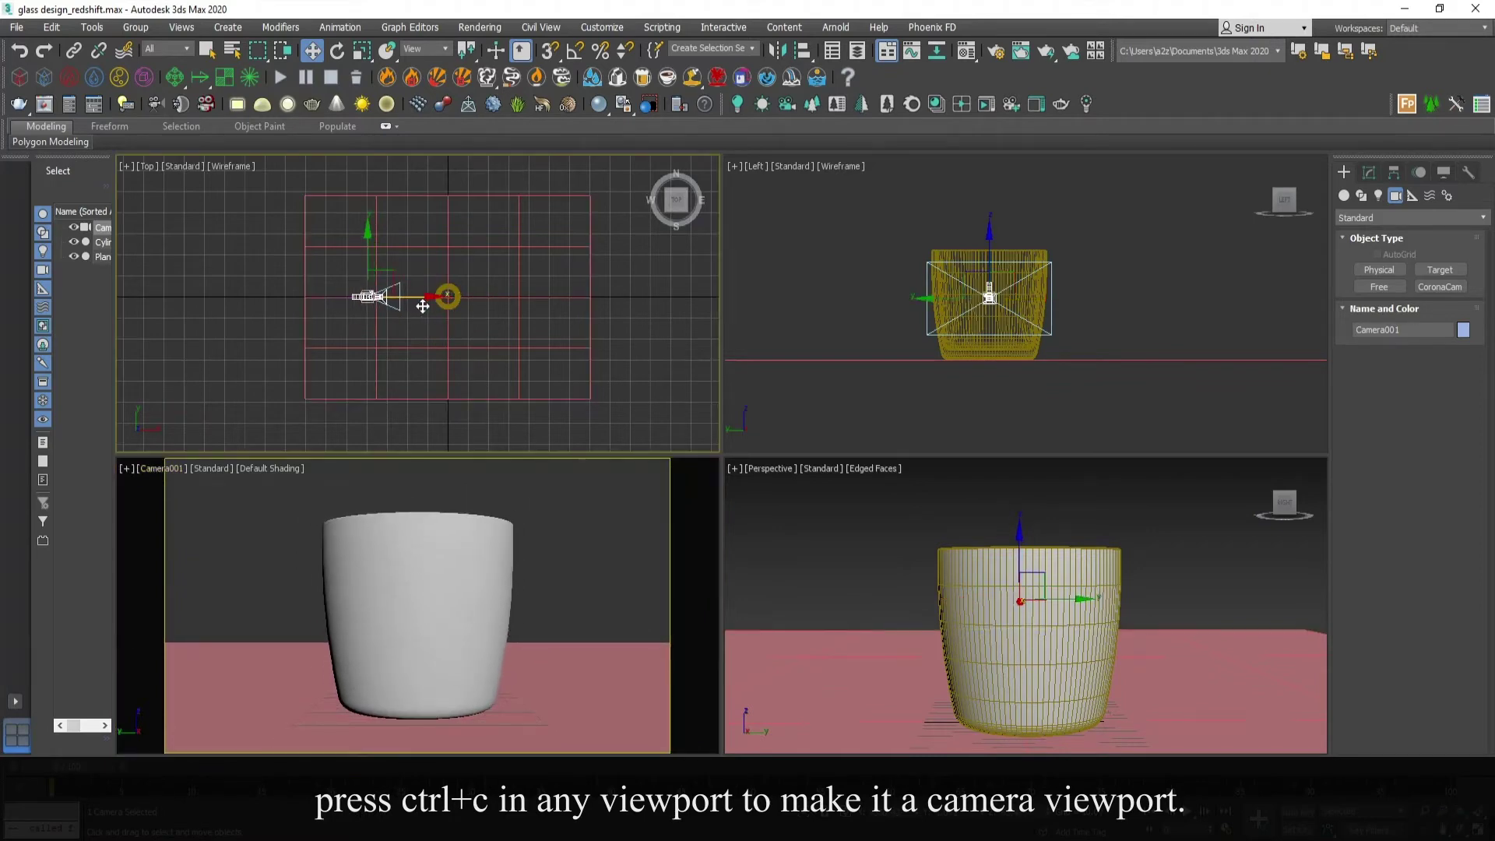
pyautogui.moveTo(369, 250); pyautogui.dragTo(365, 266)
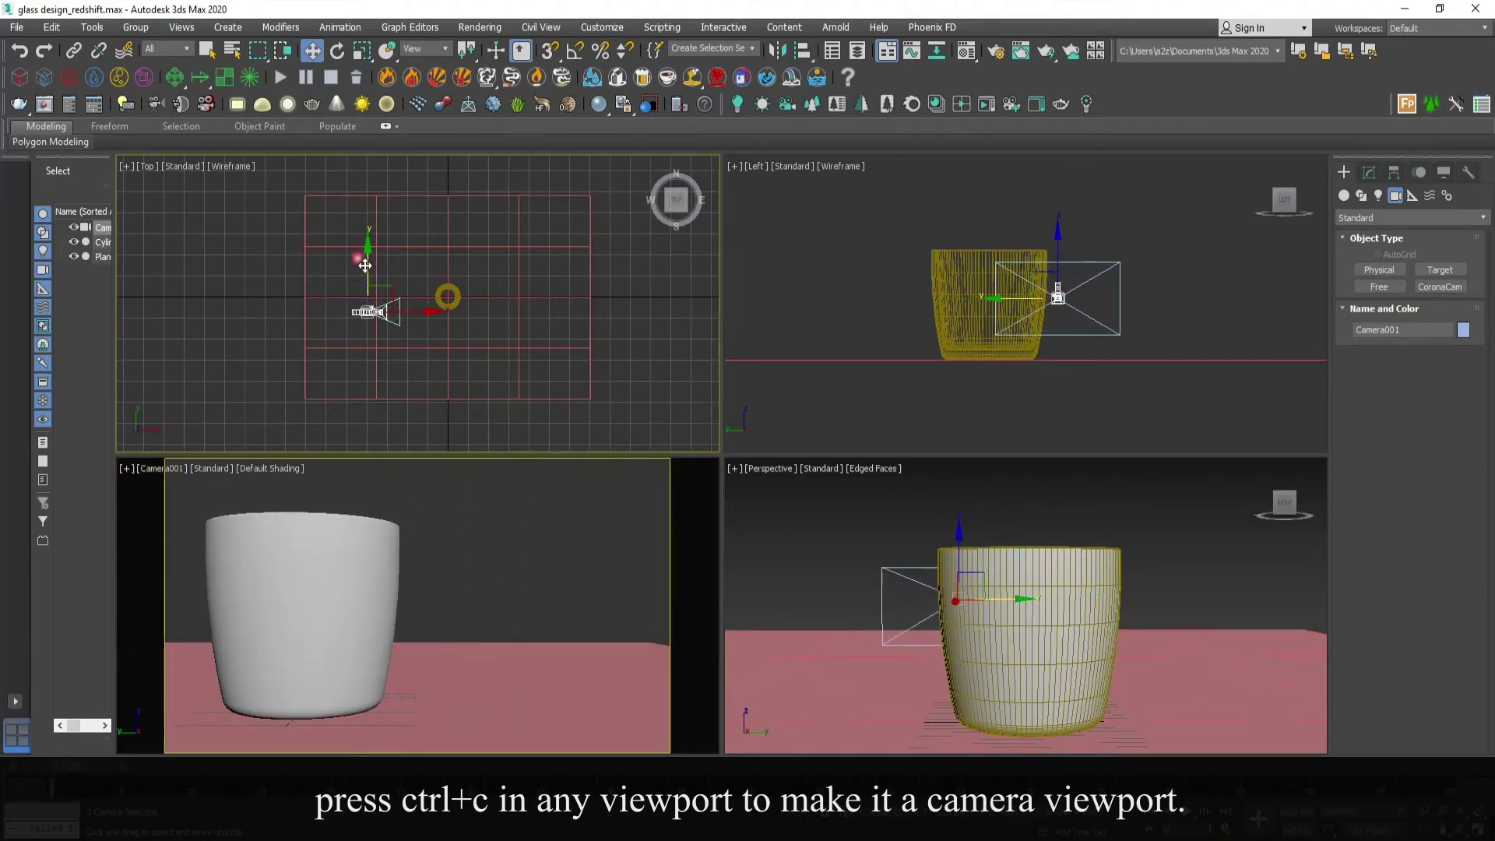
pyautogui.moveTo(1056, 293); pyautogui.dragTo(1073, 249)
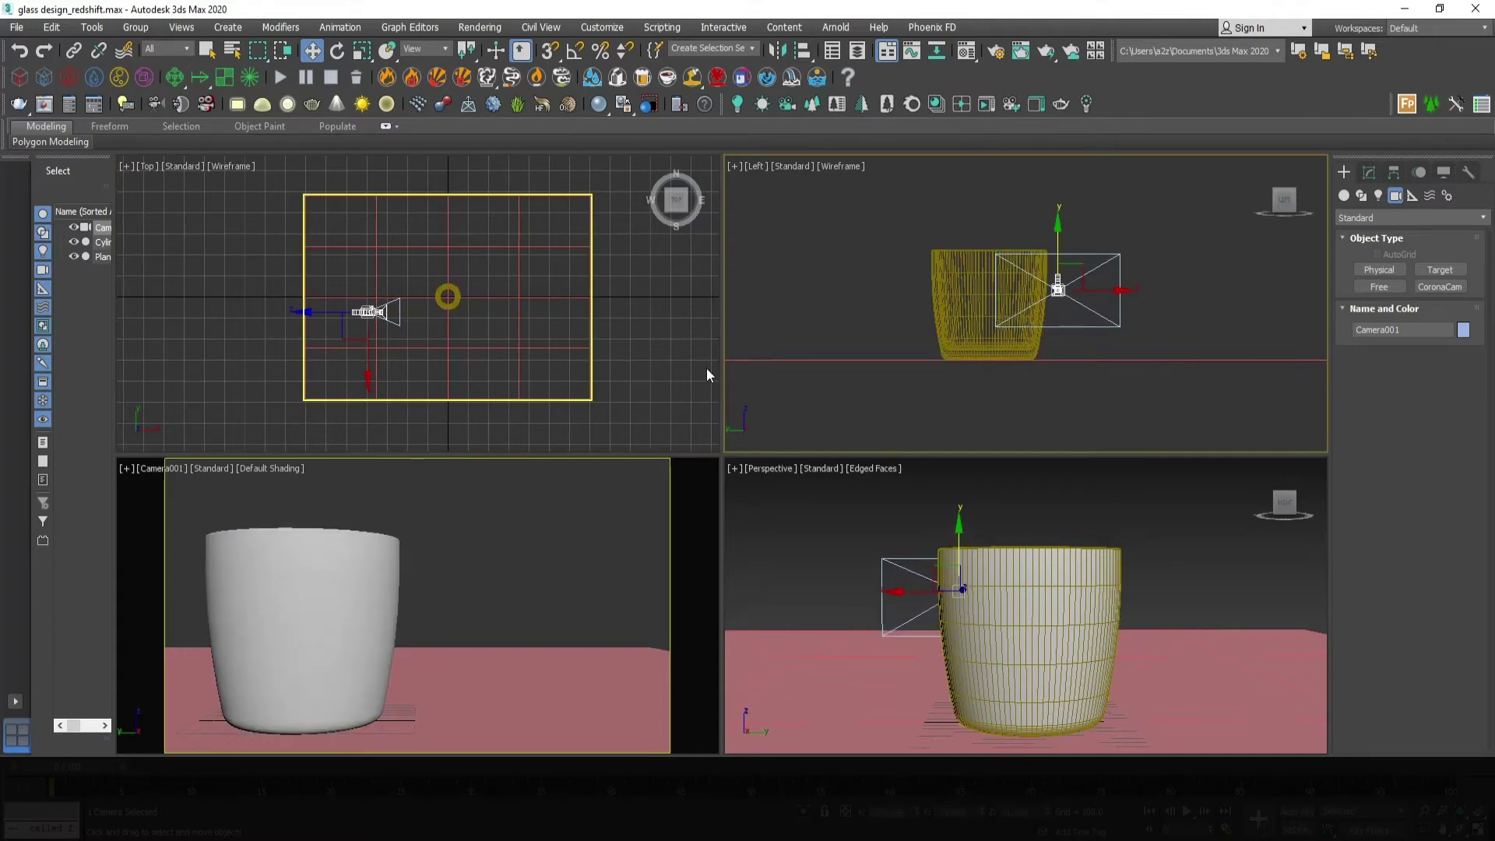
# Scale the floor plane larger along Y in the Top view and maximize the camera view
pyautogui.click(580, 326)
pyautogui.press('r')
pyautogui.moveTo(444, 234); pyautogui.dragTo(468, 211)
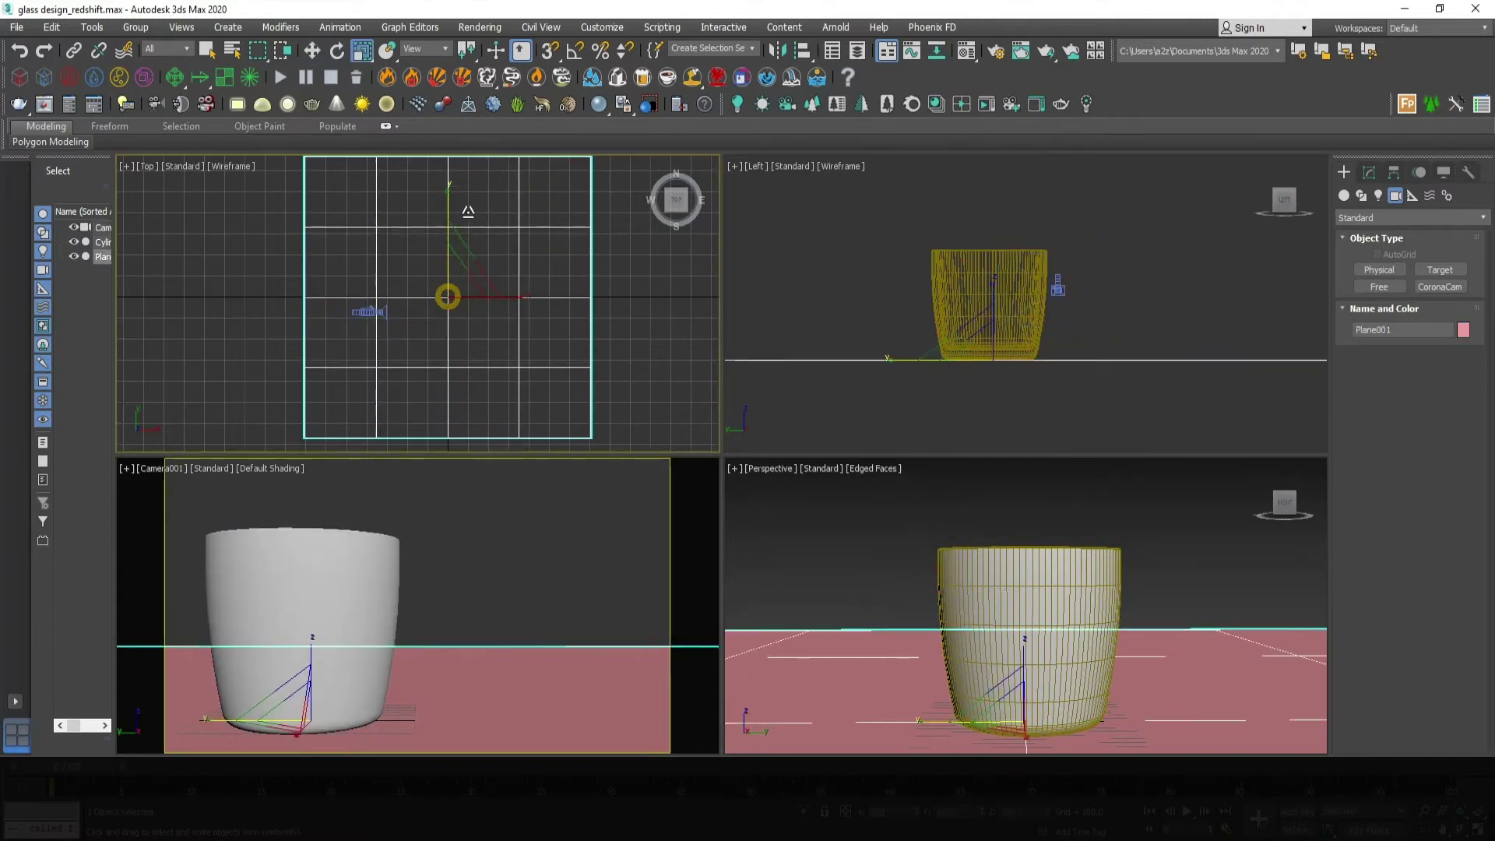
pyautogui.press('w')
pyautogui.click(455, 517)
pyautogui.hotkey('alt', 'w')
pyautogui.click(664, 413)
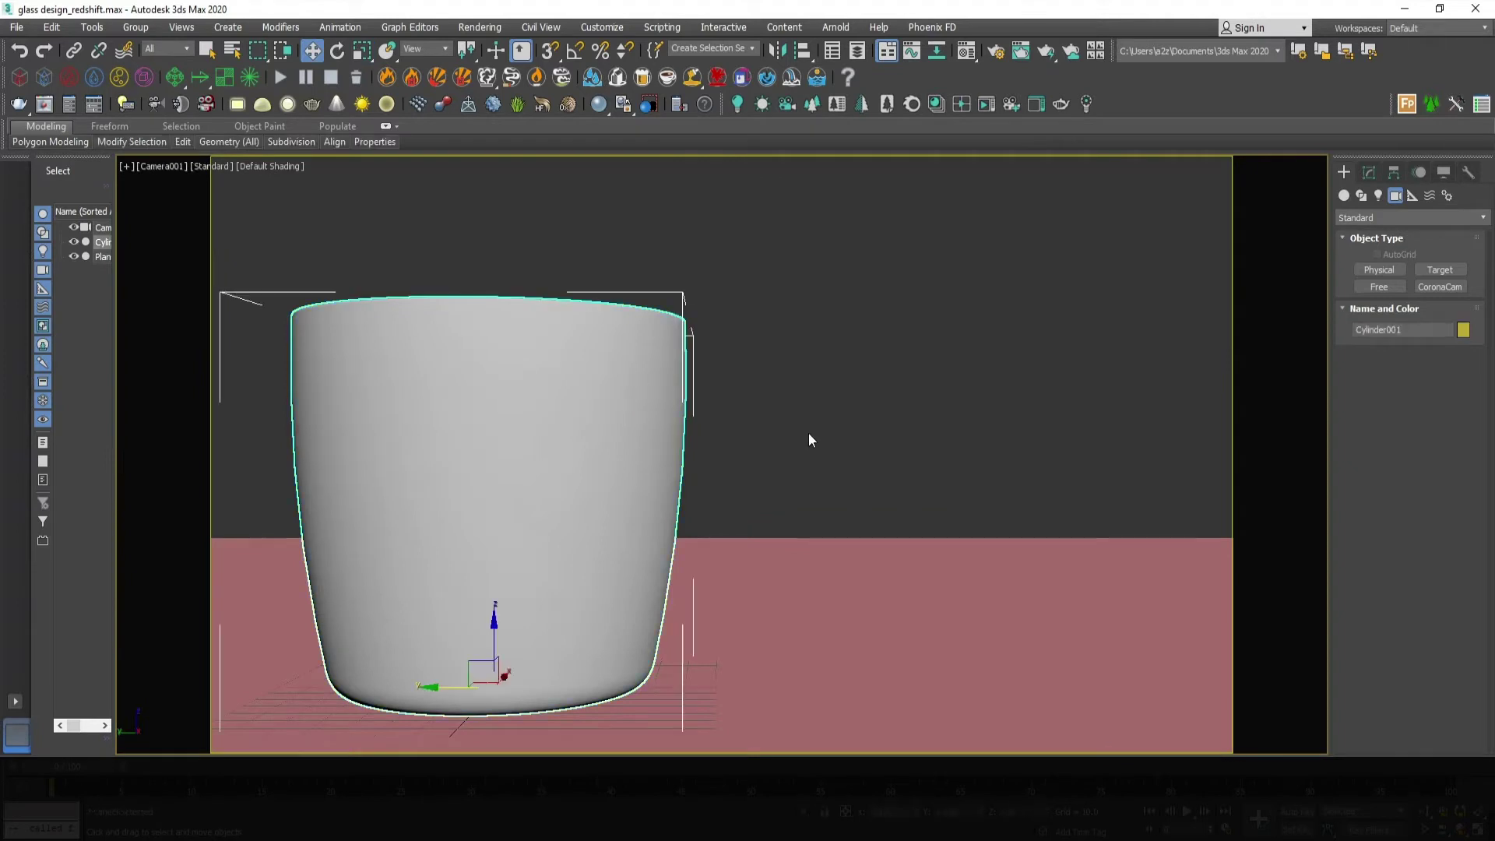
pyautogui.press('m')
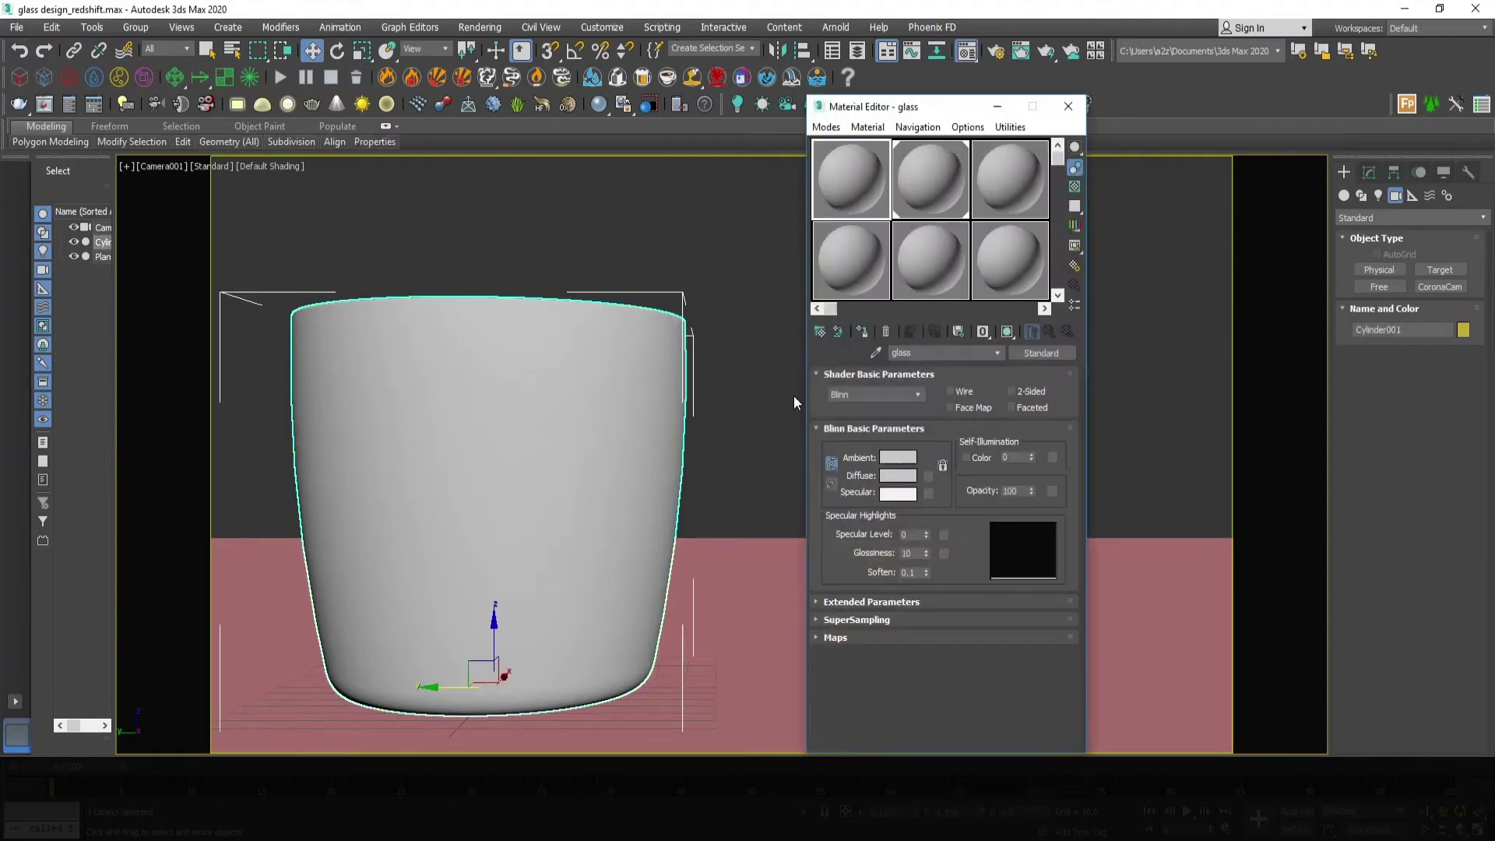
pyautogui.click(792, 396)
pyautogui.click(1069, 108)
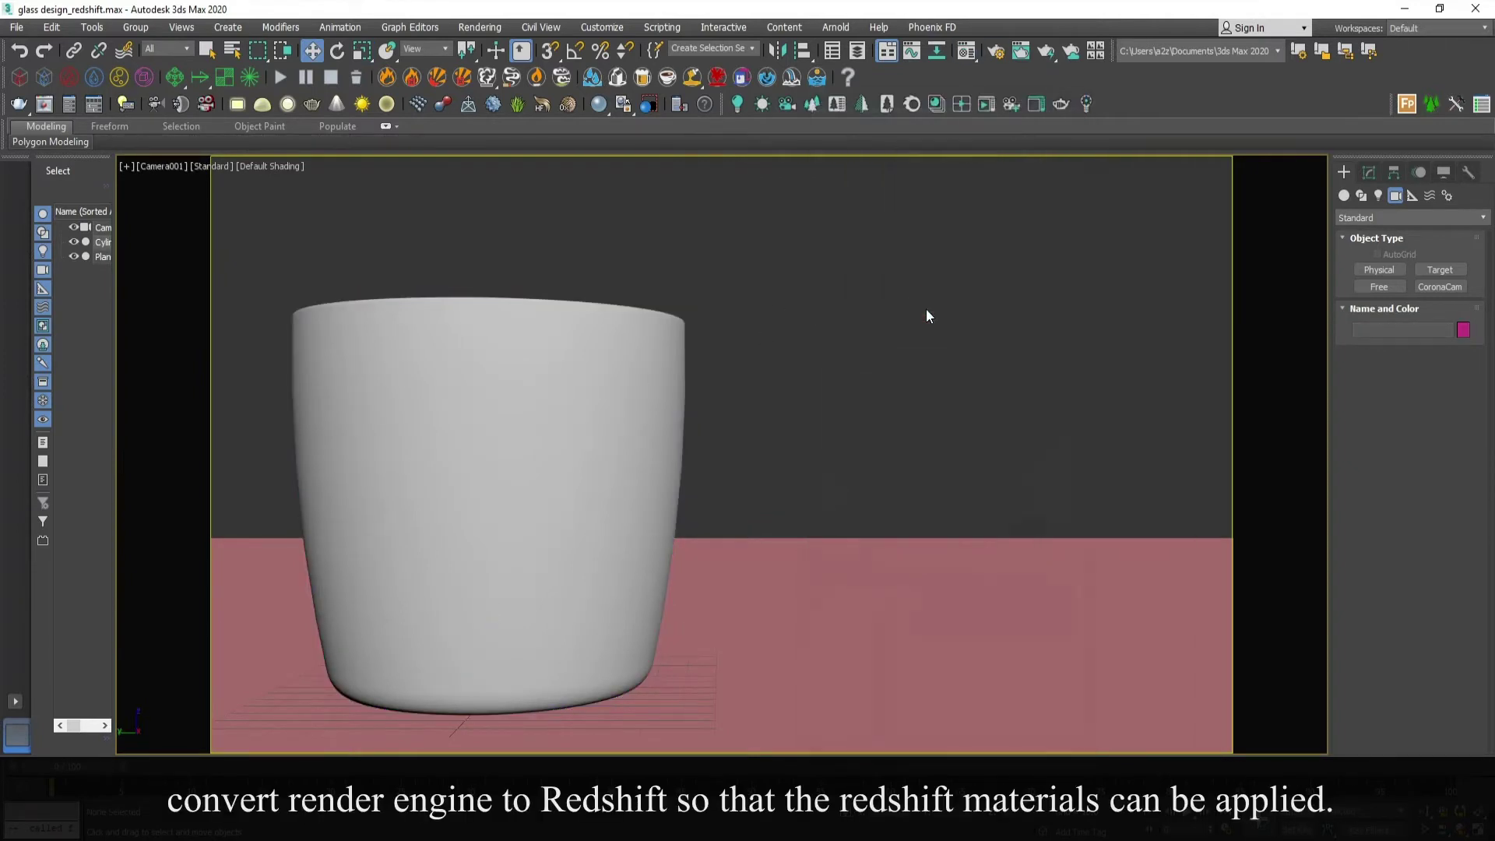
# Set the renderer to Redshift Renderer and the output size to HDTV (video) at 1280x720
pyautogui.press('F10')
pyautogui.click(911, 136)
pyautogui.click(902, 224)
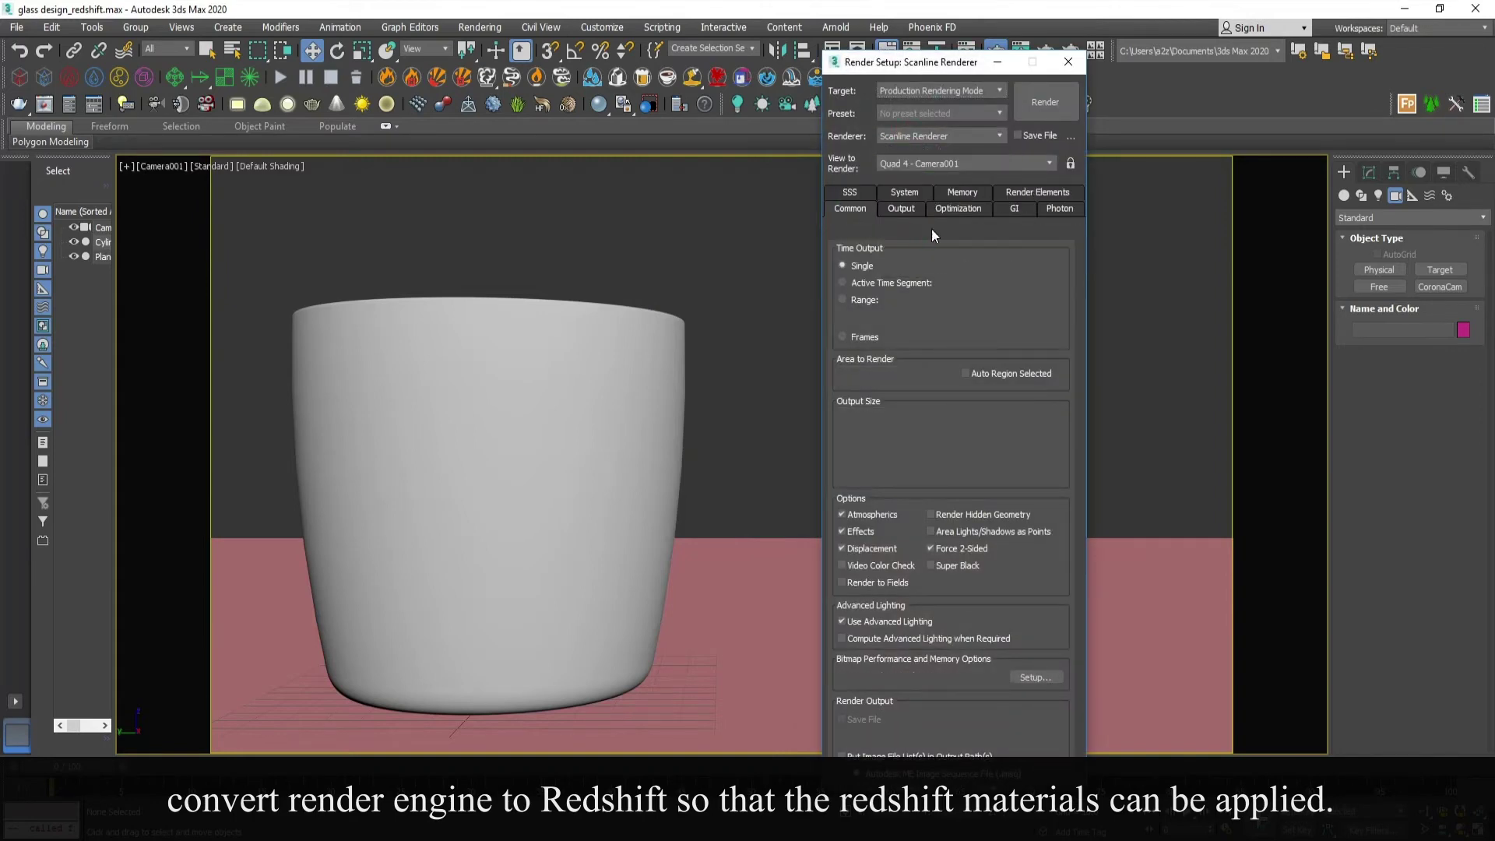
pyautogui.click(902, 417)
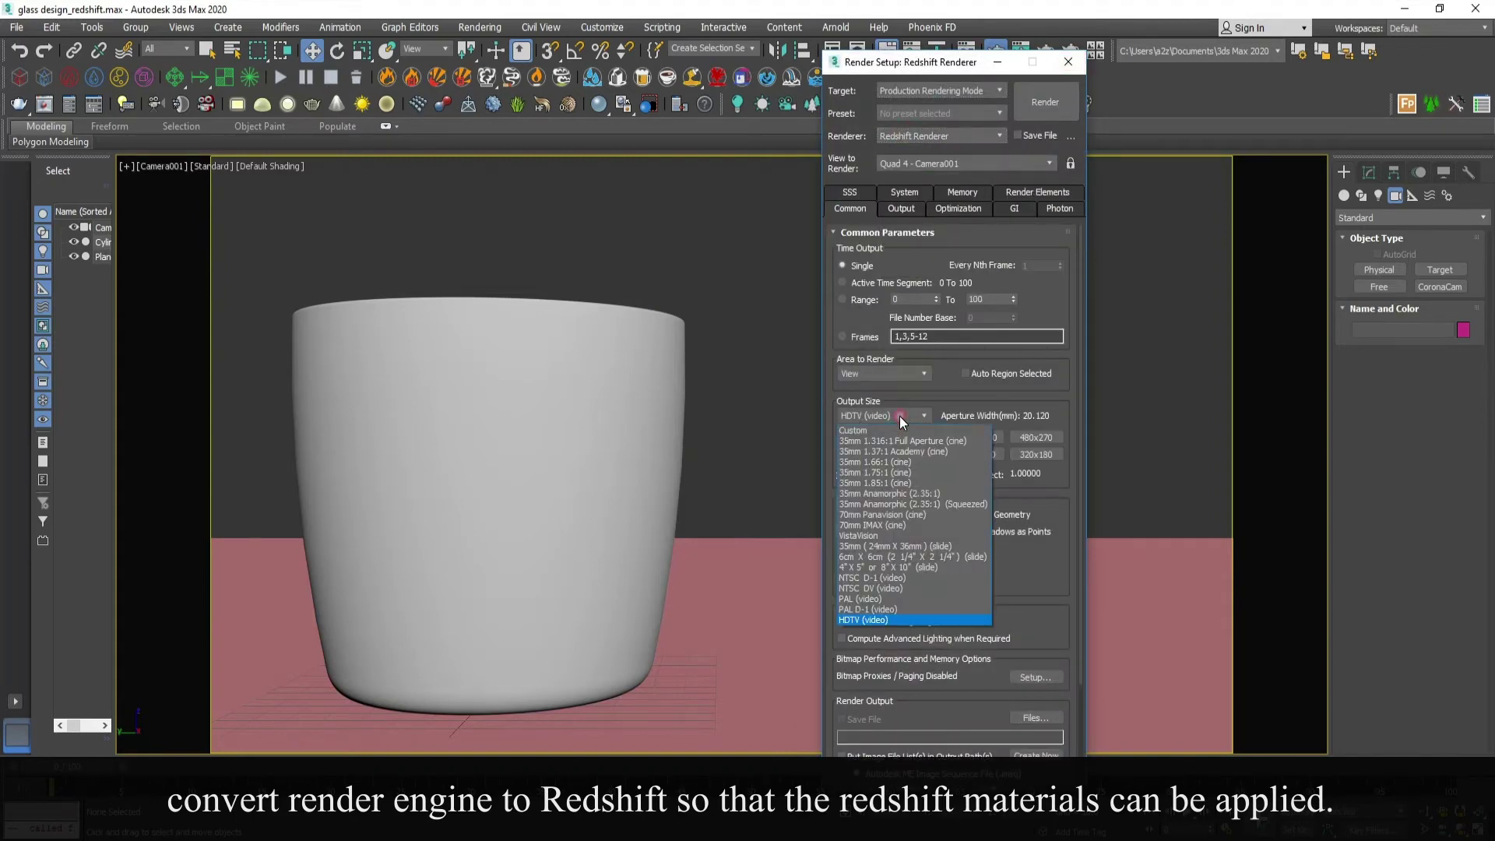
pyautogui.click(877, 620)
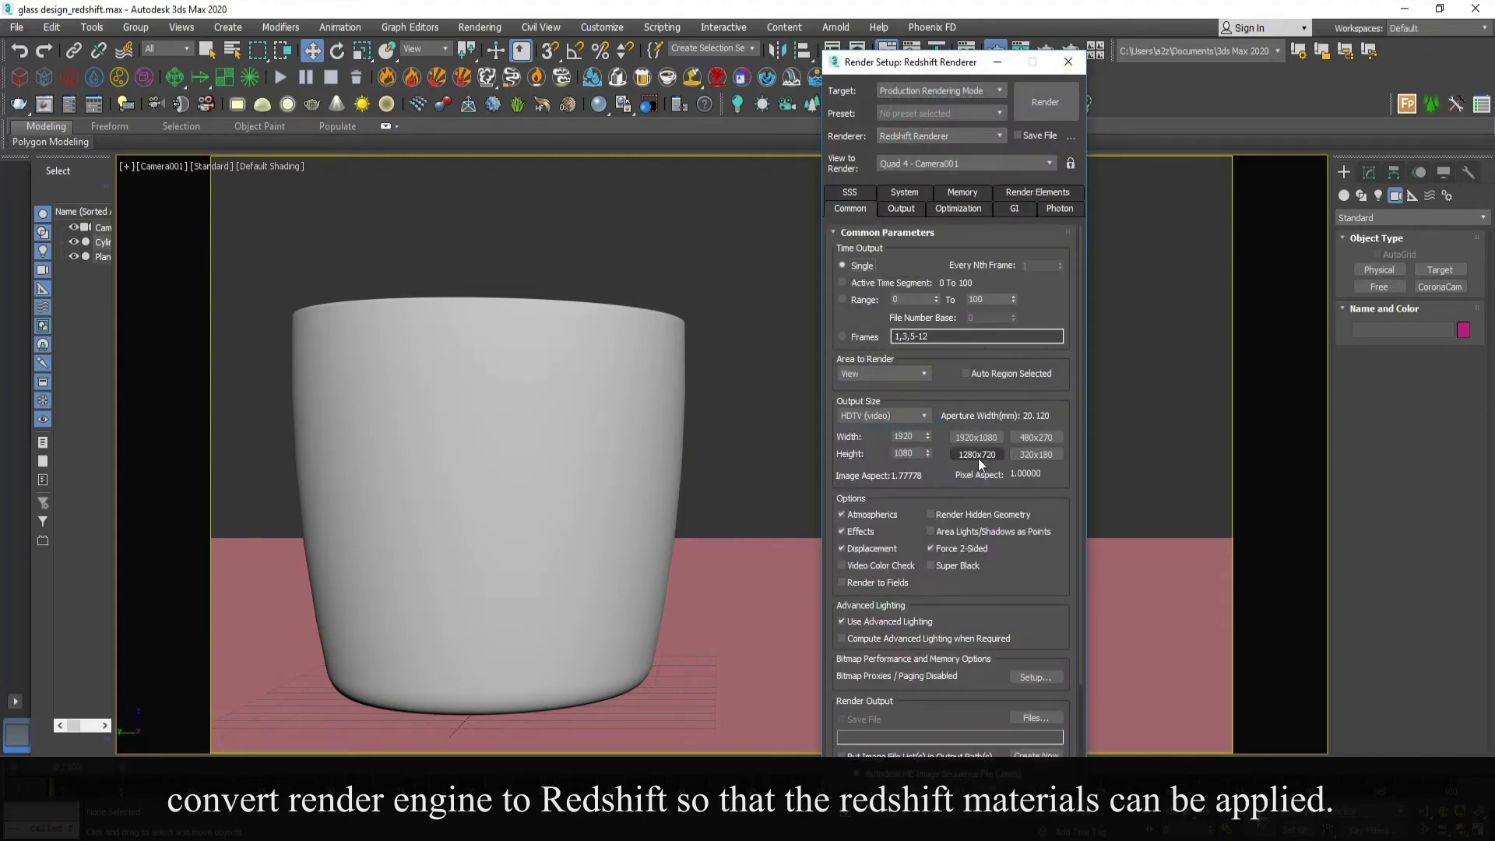
pyautogui.click(1066, 62)
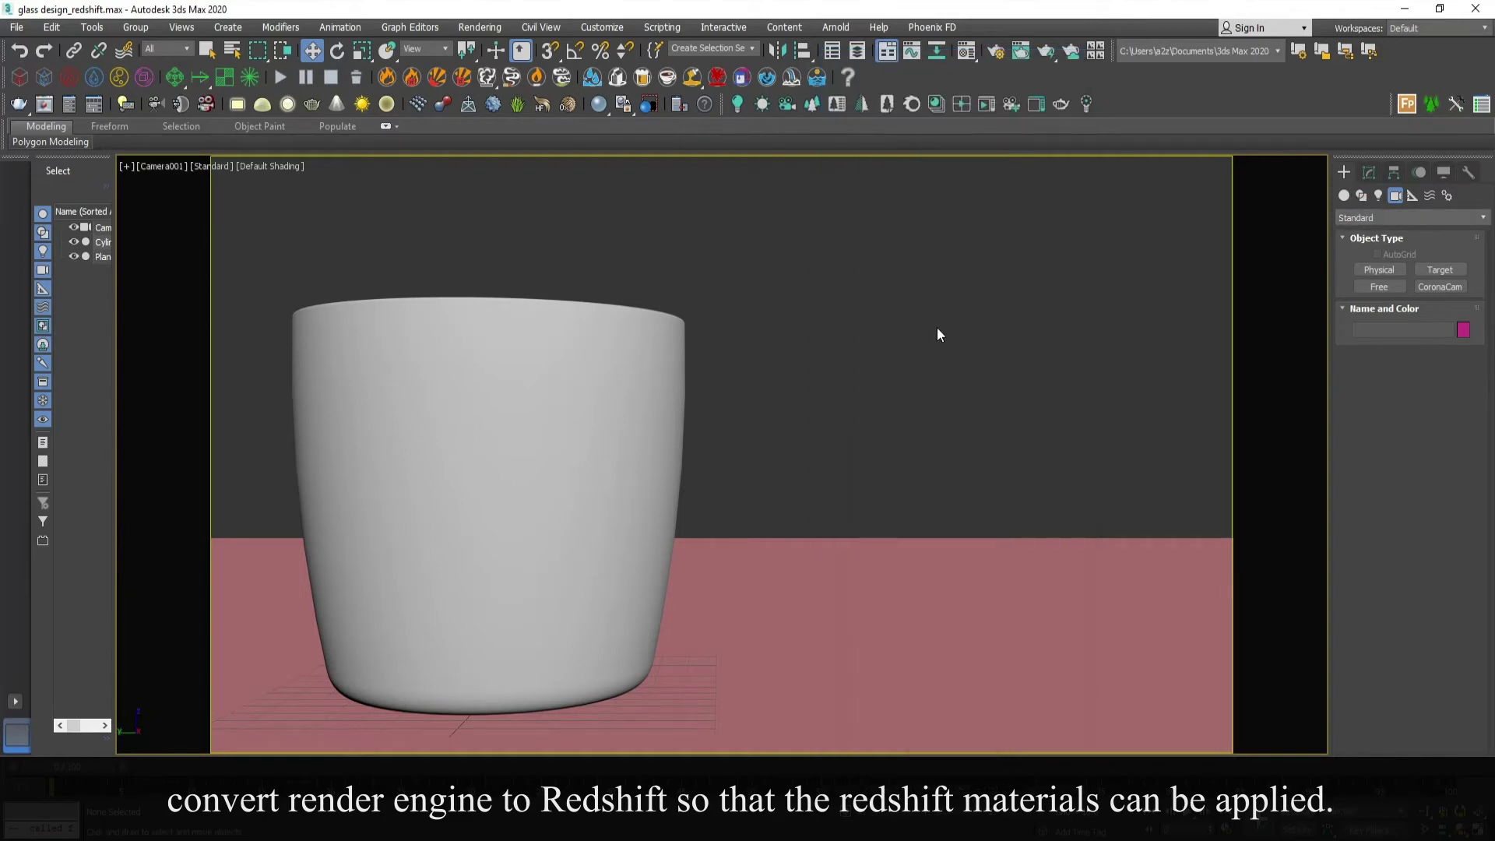
# Place a Redshift Dome light on the floor beside the glass in the Top view
pyautogui.click(1378, 195)
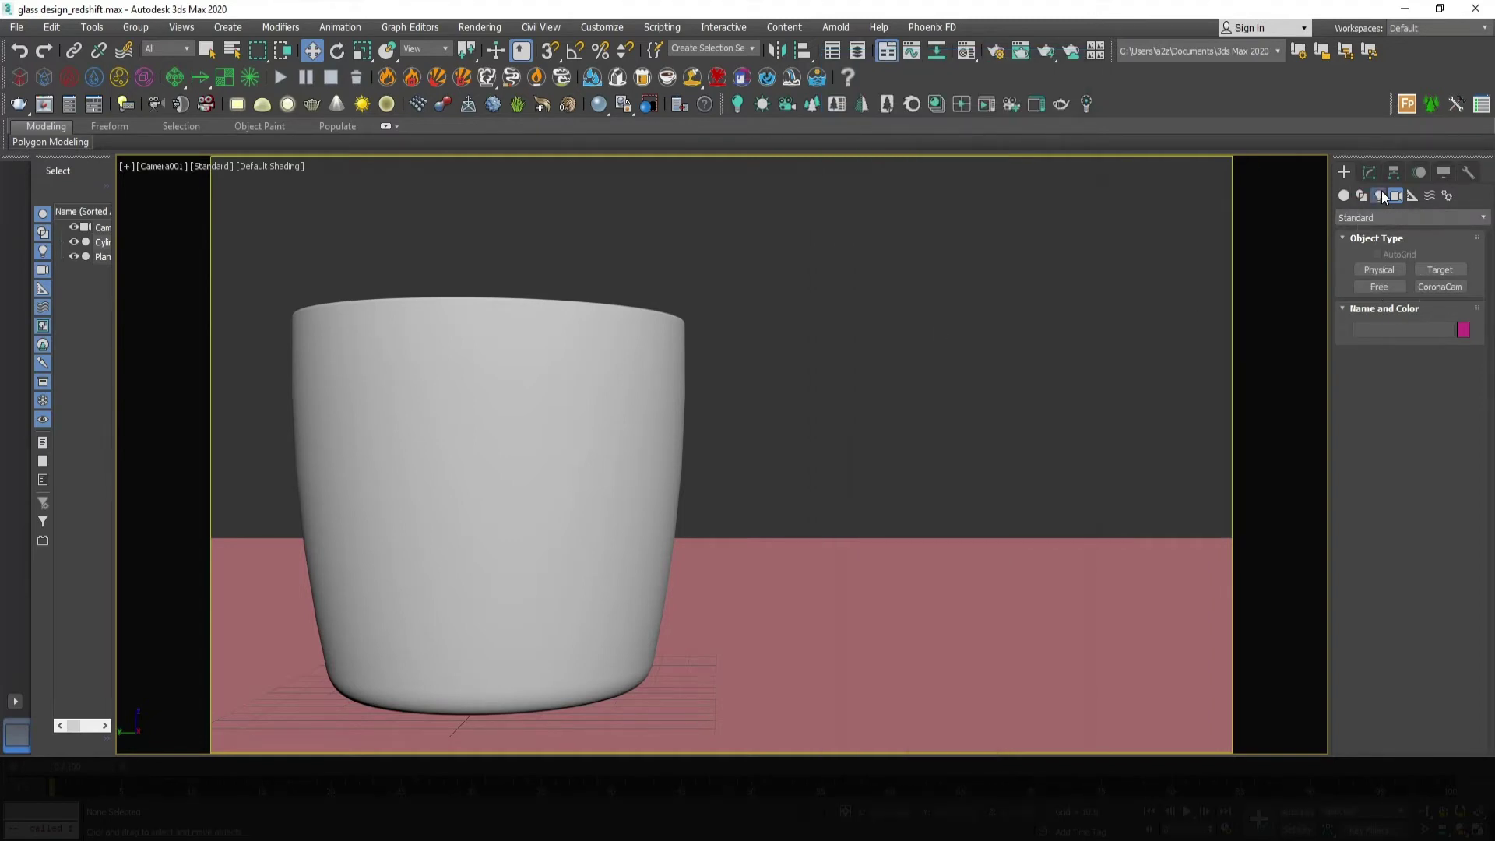
pyautogui.click(1370, 218)
pyautogui.click(1355, 278)
pyautogui.click(1440, 287)
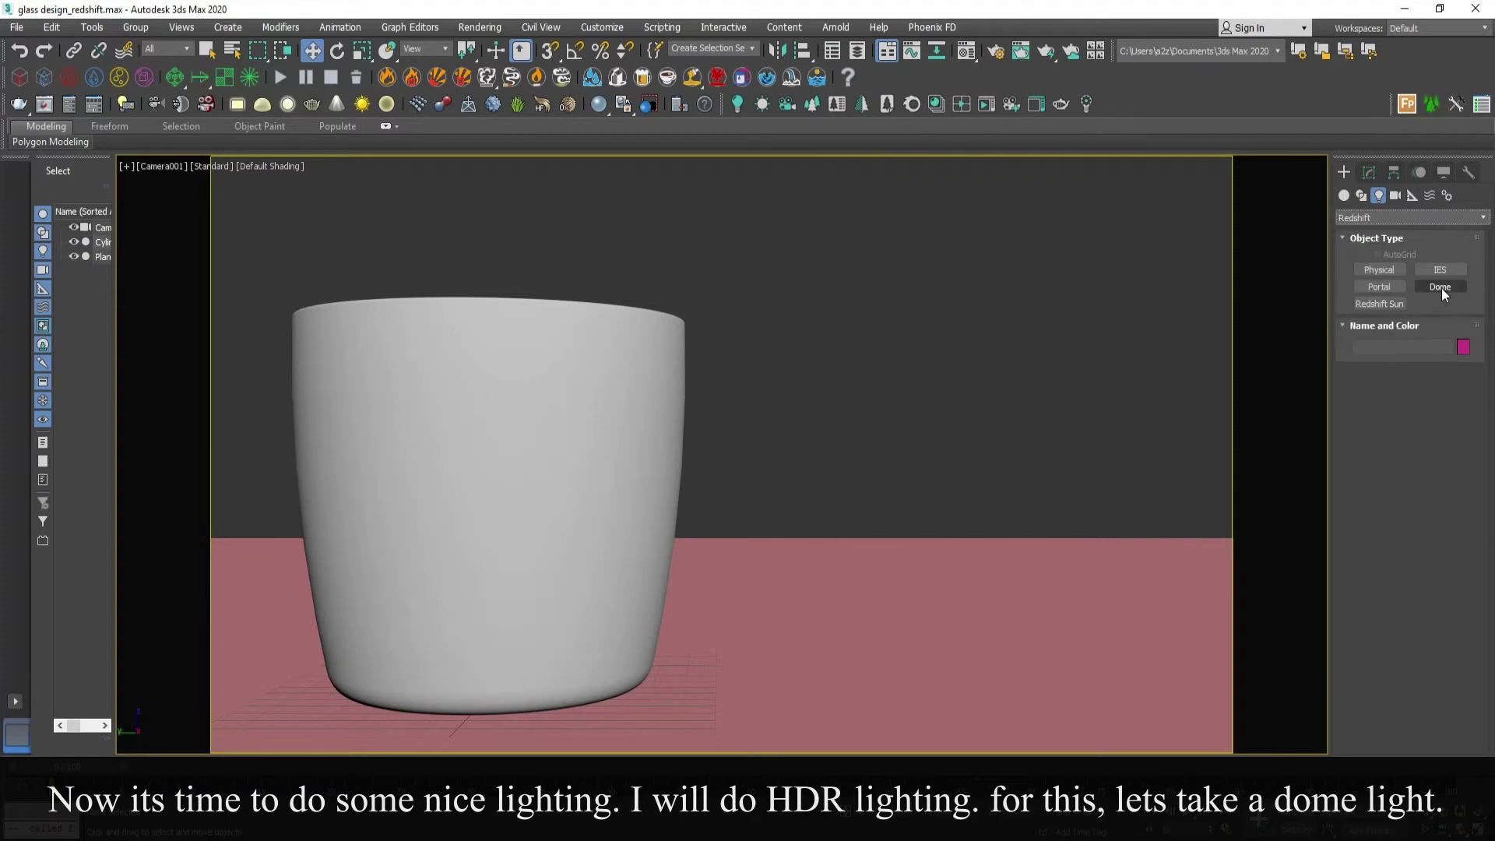
pyautogui.hotkey('alt', 'w')
pyautogui.click(476, 331)
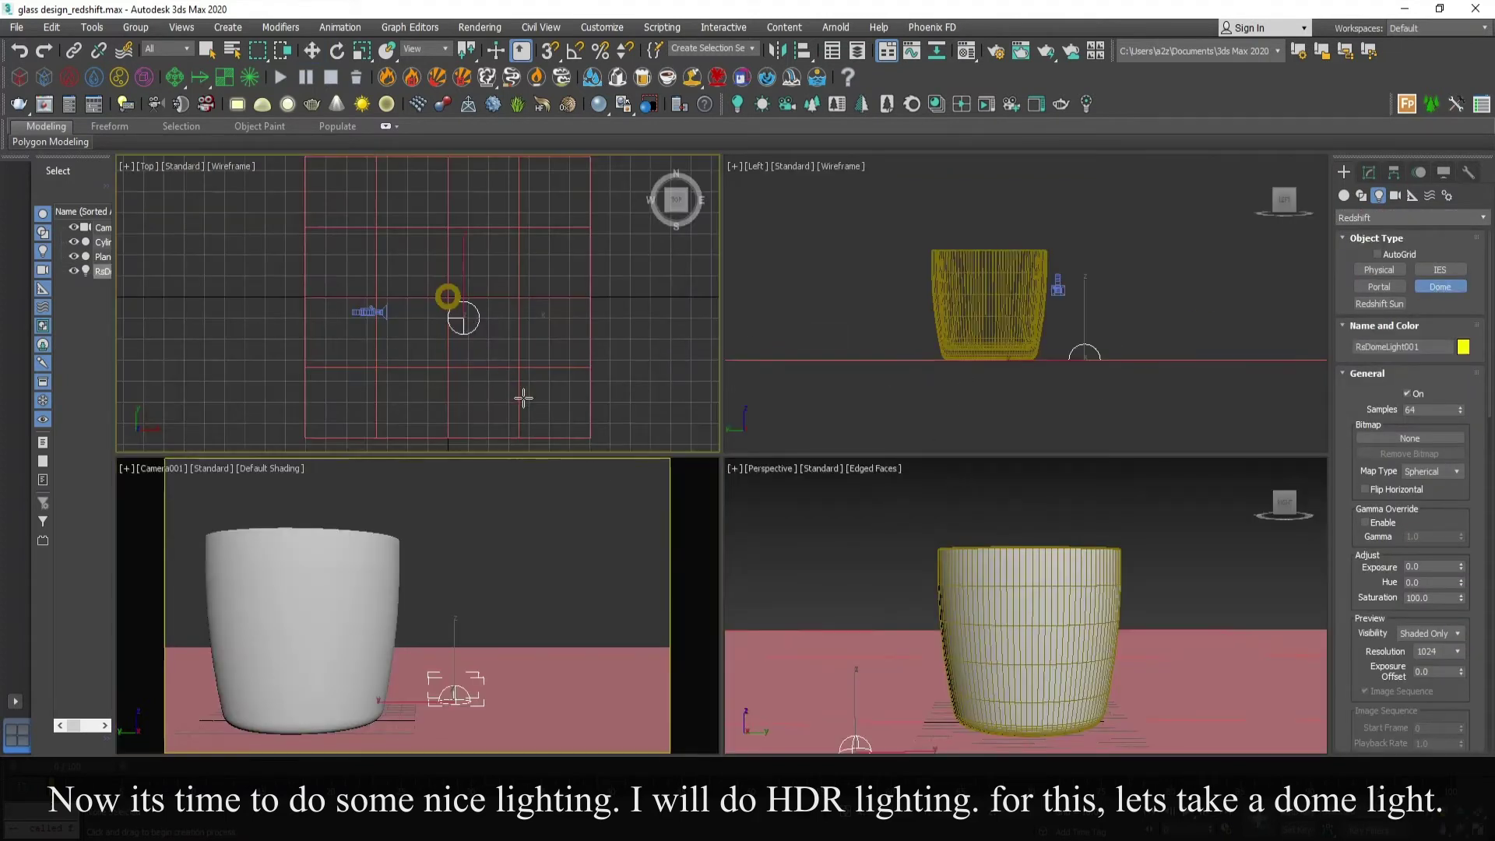
# Return to the full-size camera view, show the dome light's parameters, and render a test image, minimizing the render messages
pyautogui.rightClick(525, 498)
pyautogui.hotkey('alt', 'w')
pyautogui.click(1370, 171)
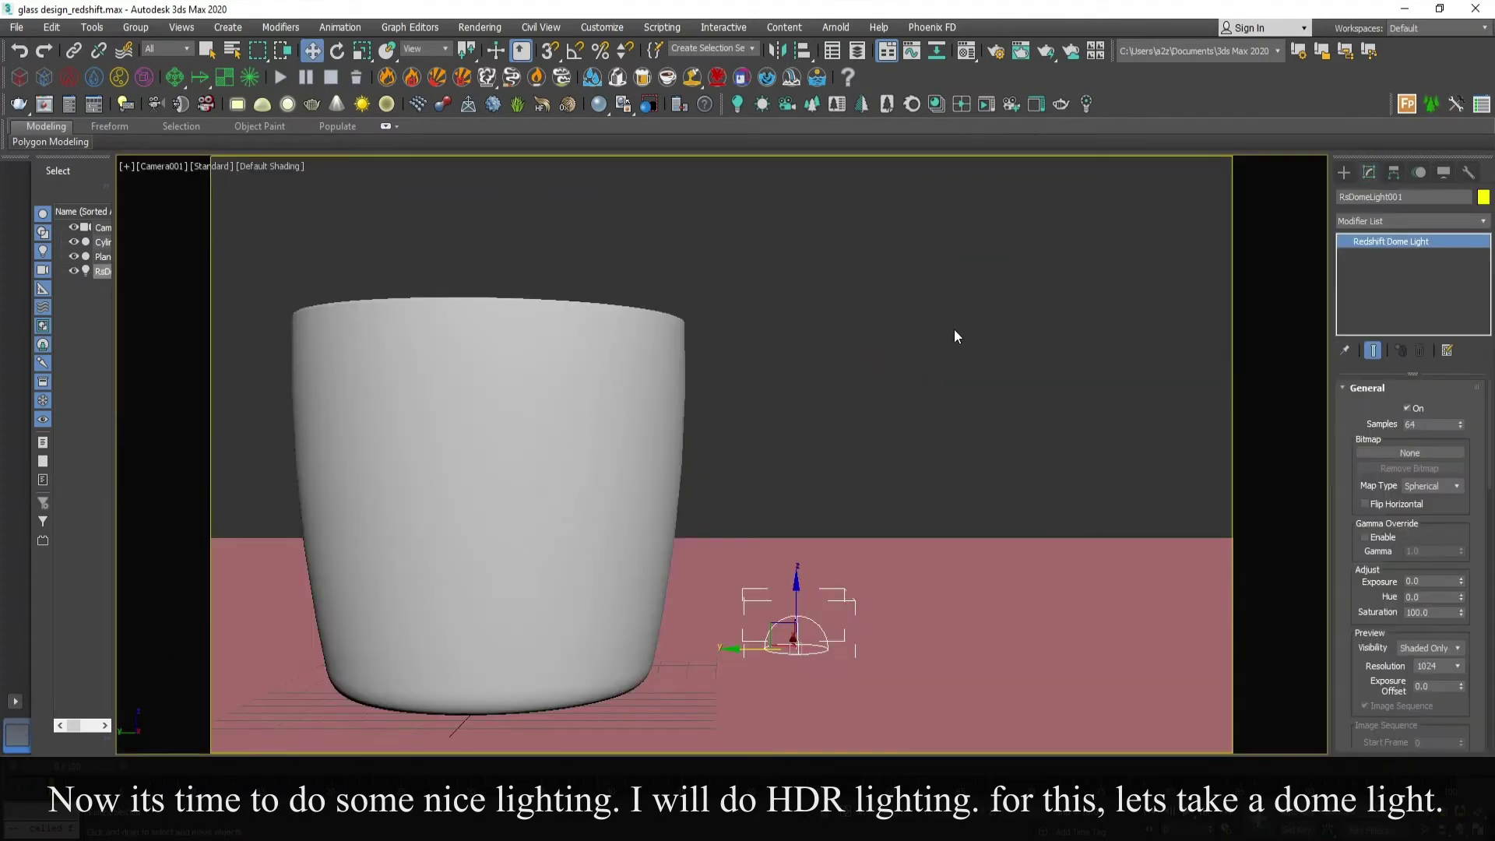
pyautogui.hotkey('shift', 'q')
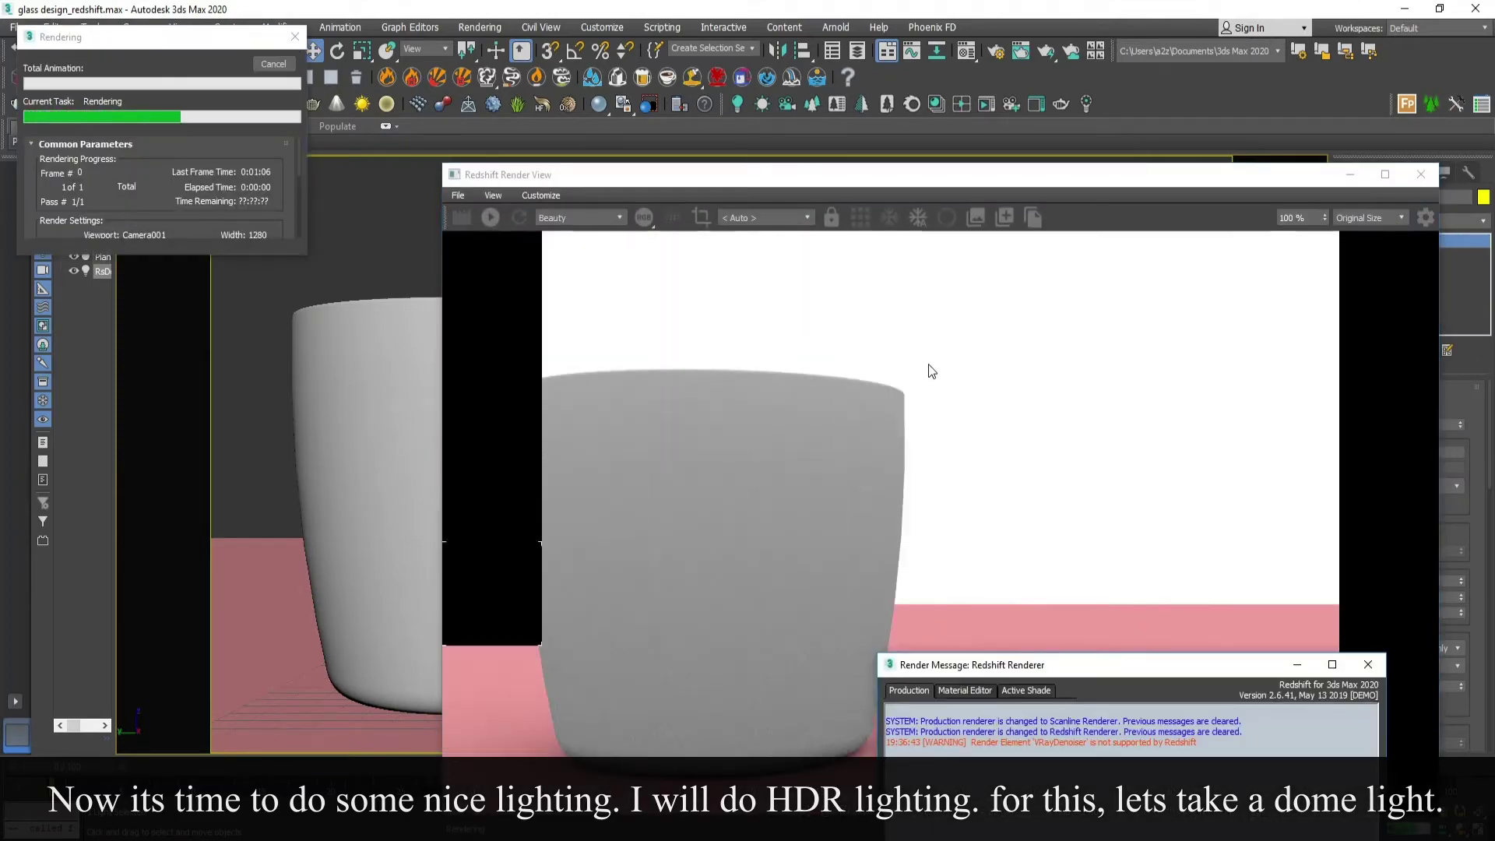
pyautogui.click(1298, 665)
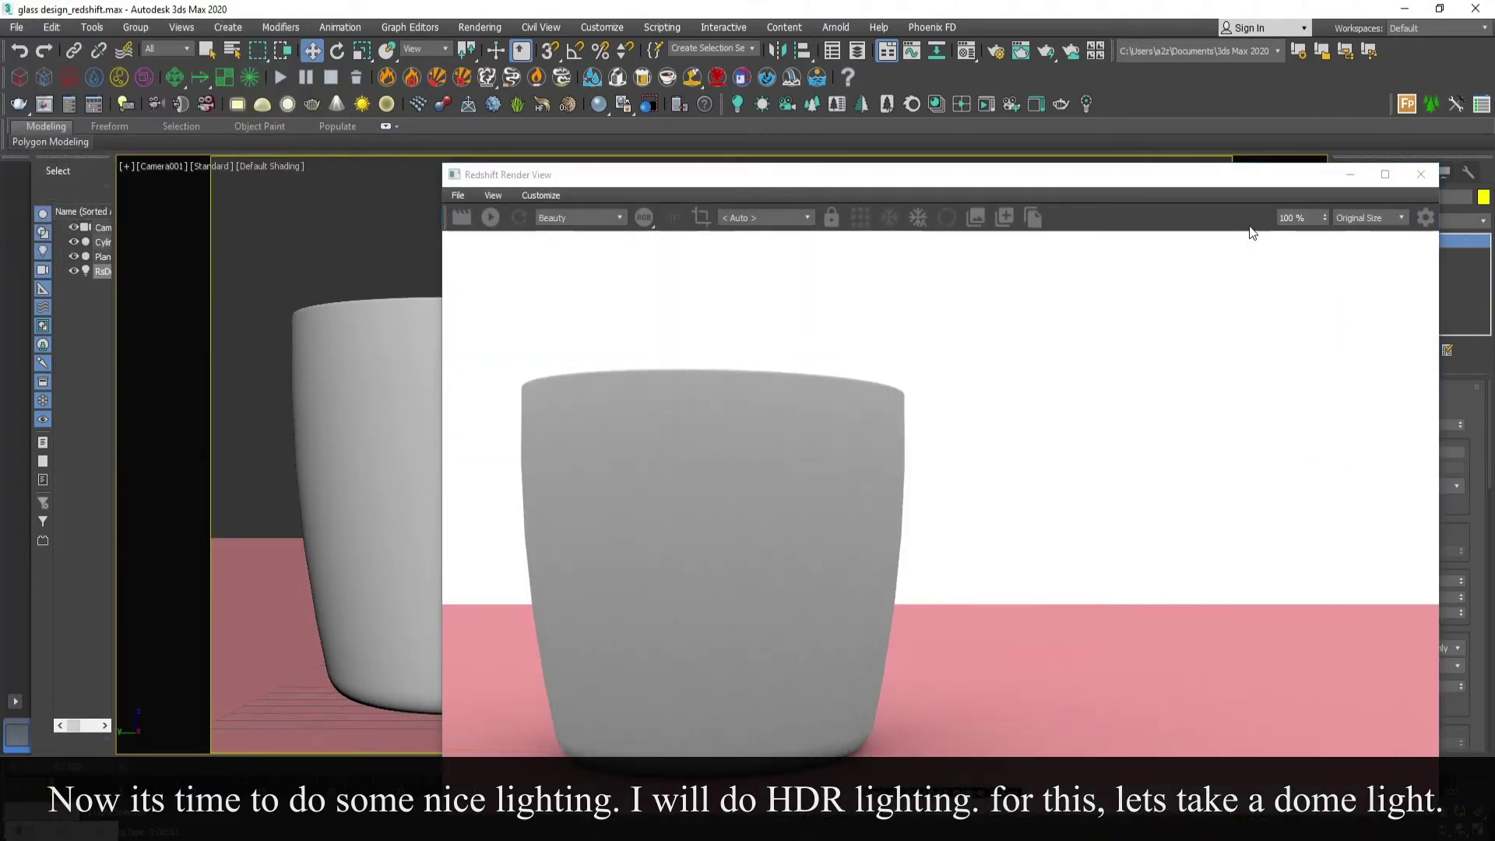
# Start an interactive Redshift render locked to the camera view, and shrink and move its window to leave room for the scene
pyautogui.click(832, 217)
pyautogui.click(490, 218)
pyautogui.moveTo(443, 164); pyautogui.dragTo(674, 406)
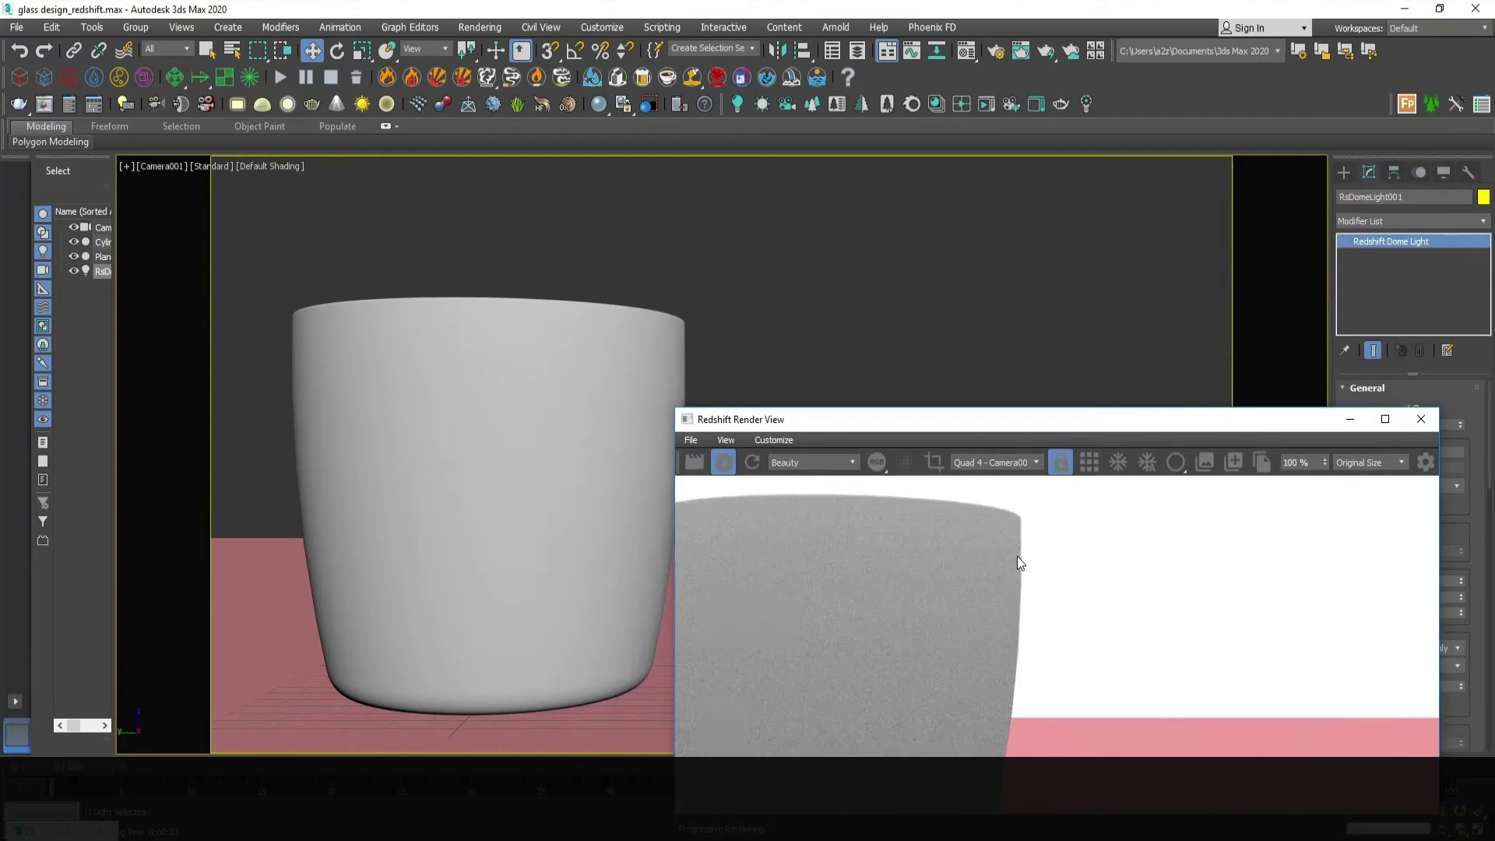
pyautogui.scroll(-3, 1028, 583)
pyautogui.moveTo(1009, 421); pyautogui.dragTo(338, 18)
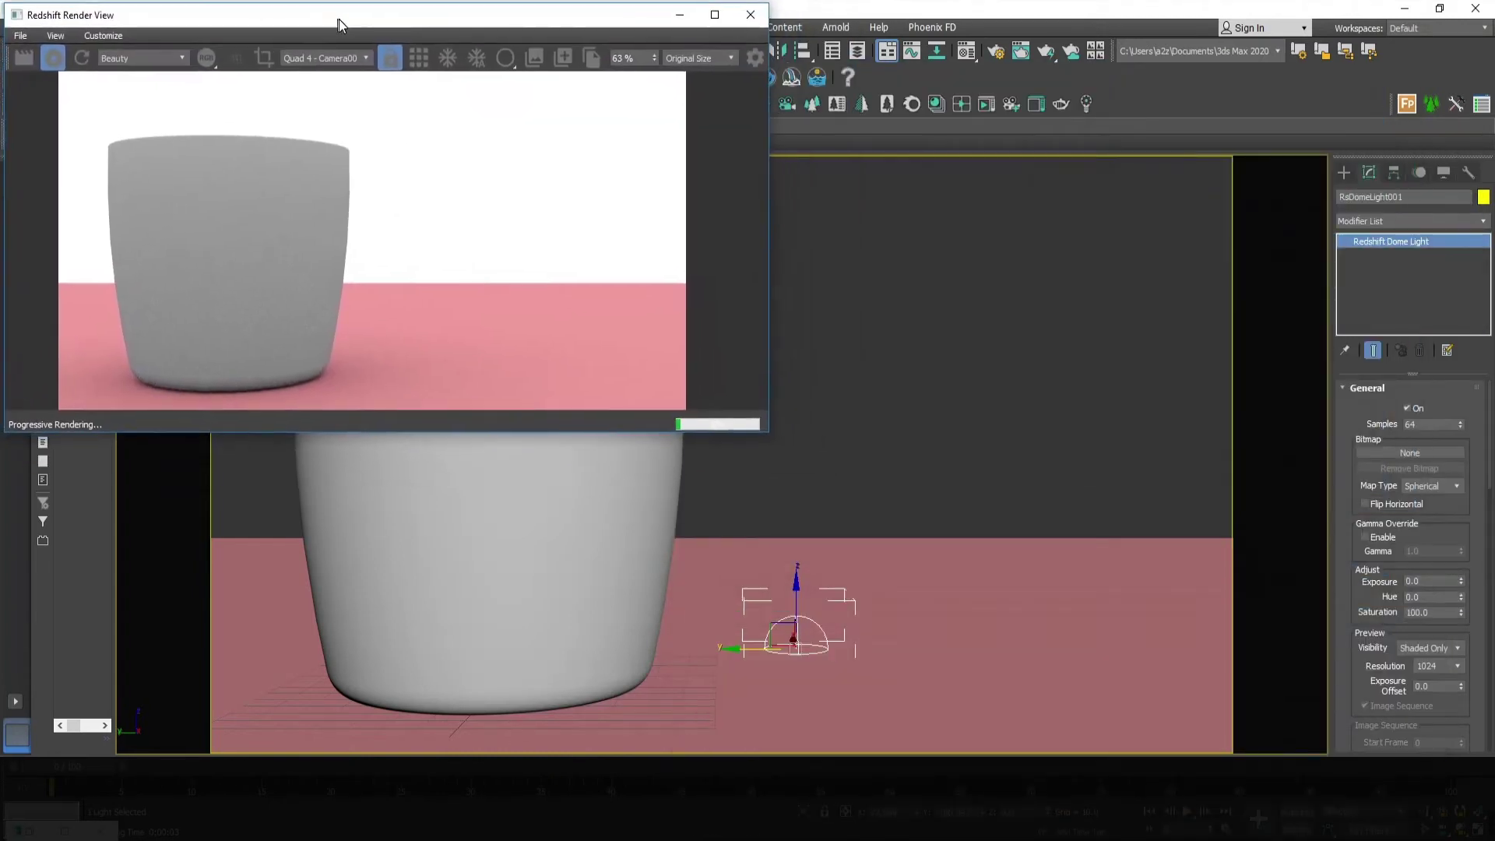
pyautogui.moveTo(768, 432); pyautogui.dragTo(595, 432)
pyautogui.moveTo(324, 265); pyautogui.dragTo(316, 278)
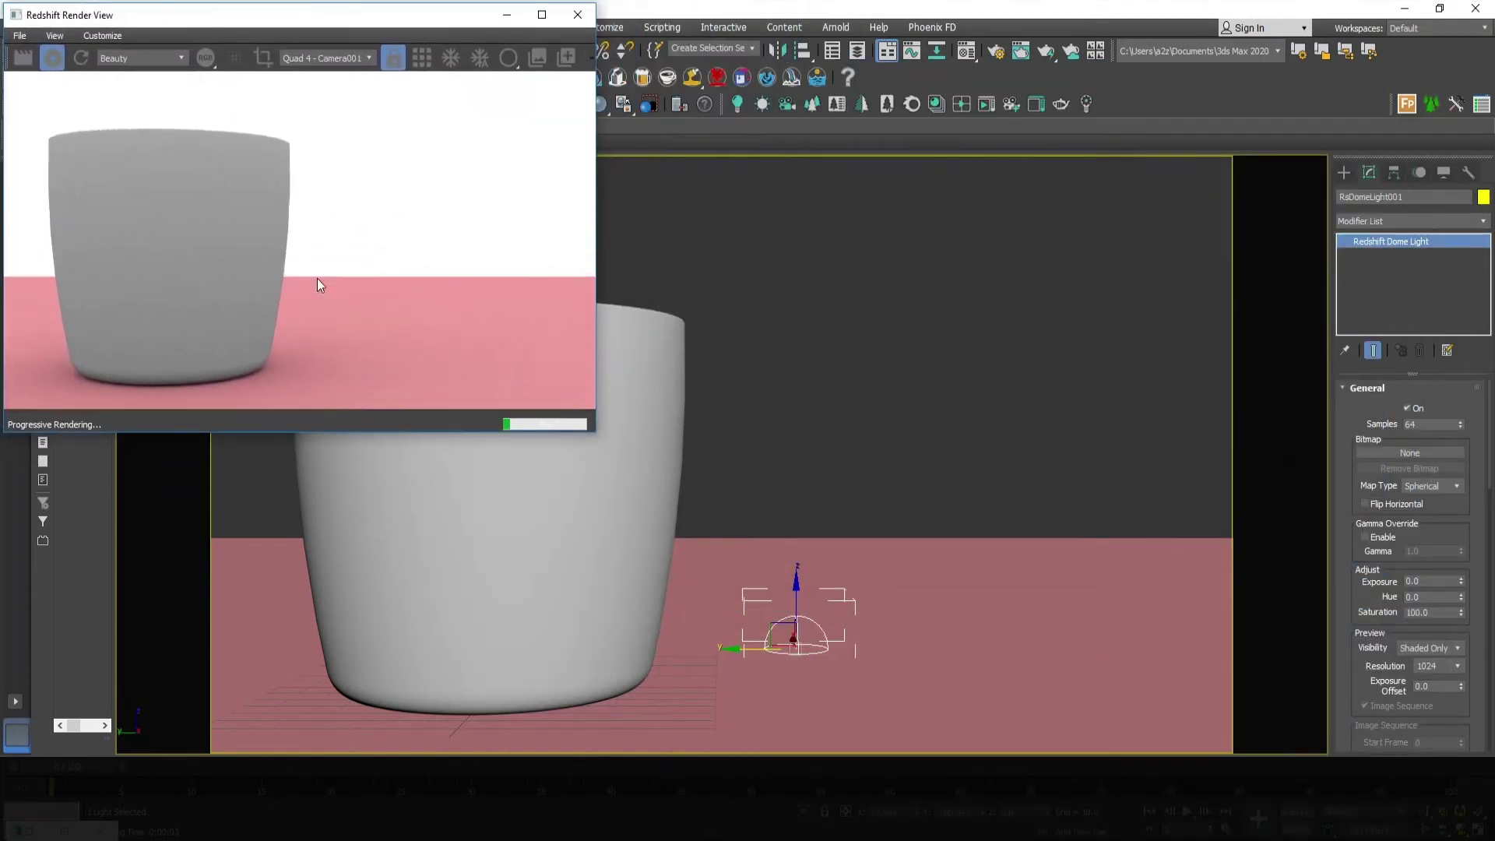
# Assign the first sample material to the glass, renaming it Glass instead of replacing the existing material
pyautogui.click(891, 453)
pyautogui.press('m')
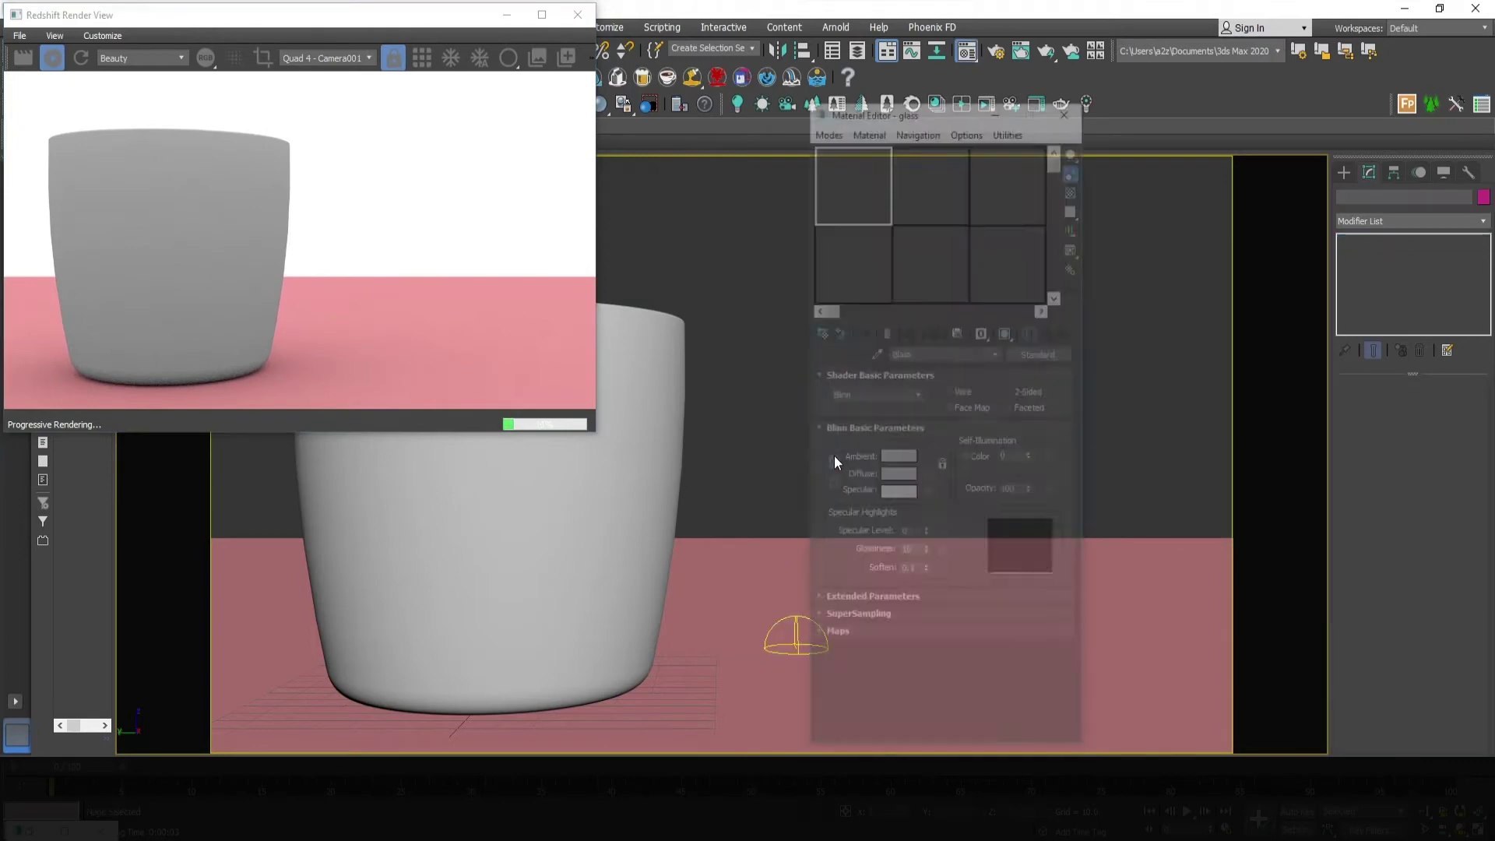
pyautogui.click(652, 459)
pyautogui.click(865, 178)
pyautogui.click(862, 330)
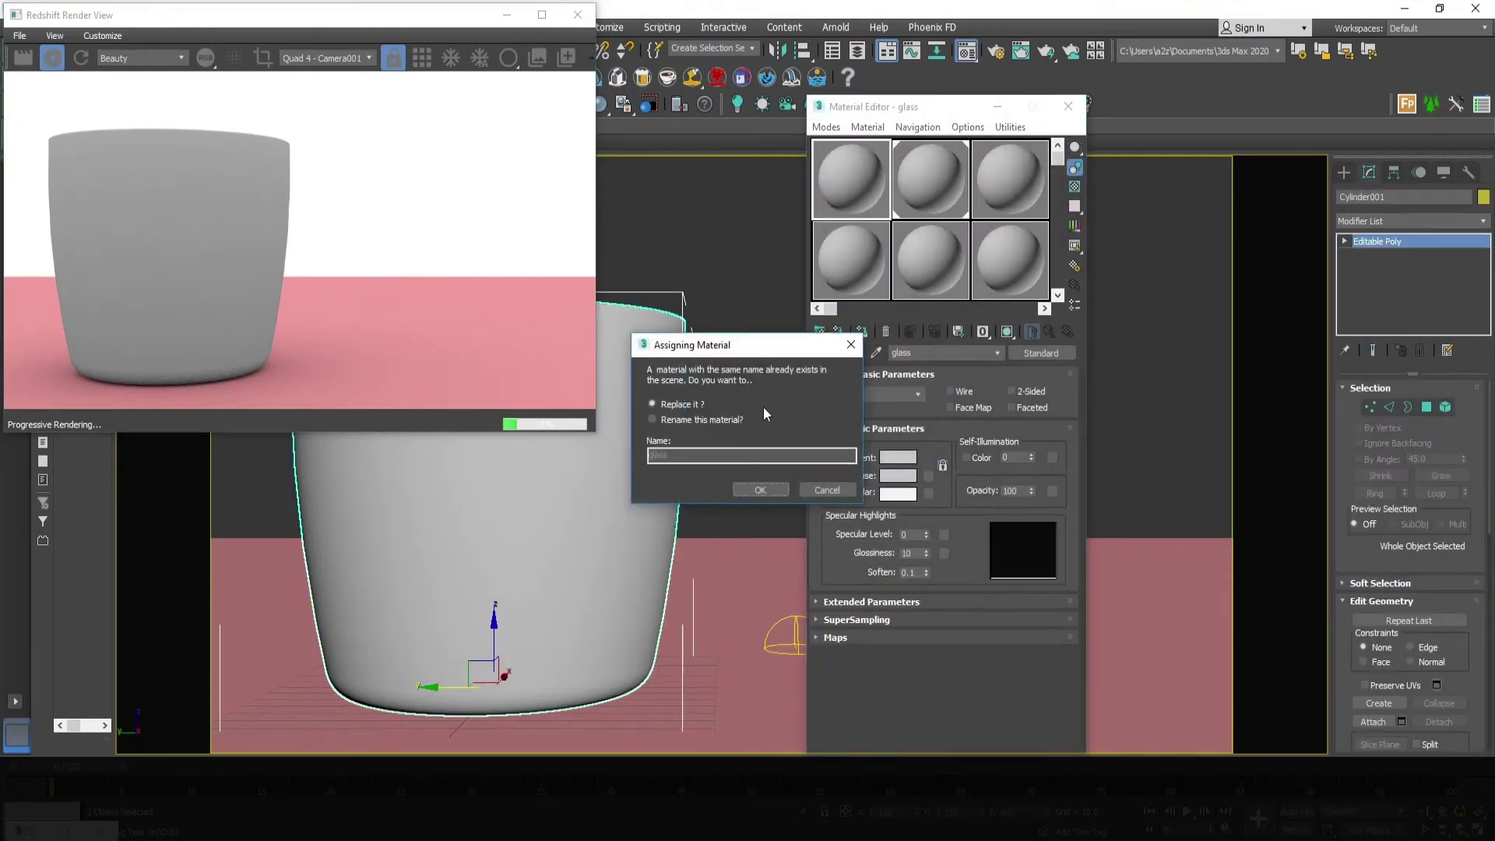
pyautogui.click(652, 419)
pyautogui.write('Glass')
pyautogui.press('Return')
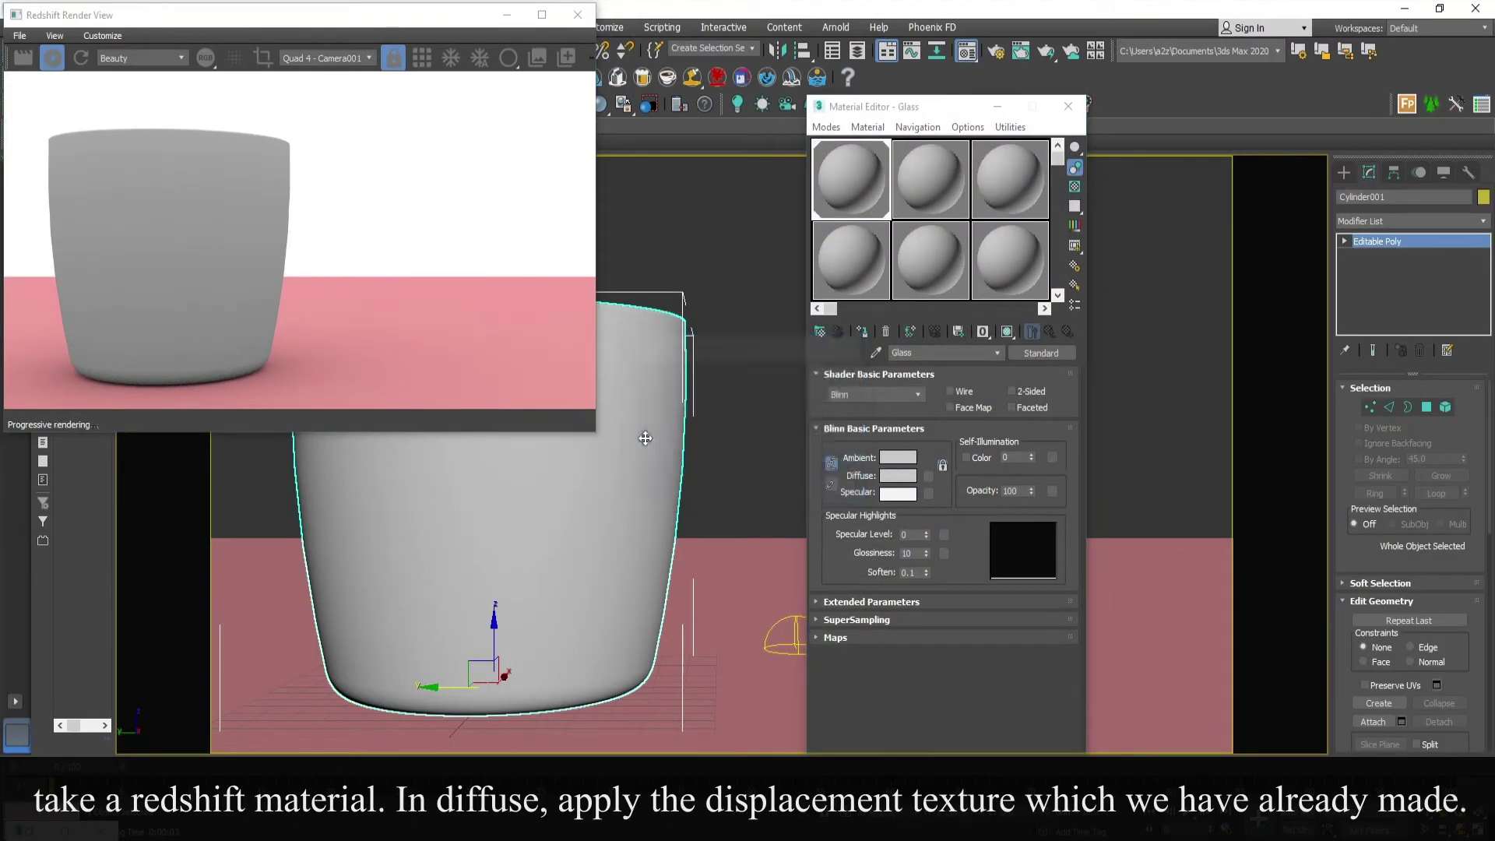
# Change the Glass material to RS Material and load the glass texture image from the Glass design folder as its diffuse color bitmap
pyautogui.click(1041, 352)
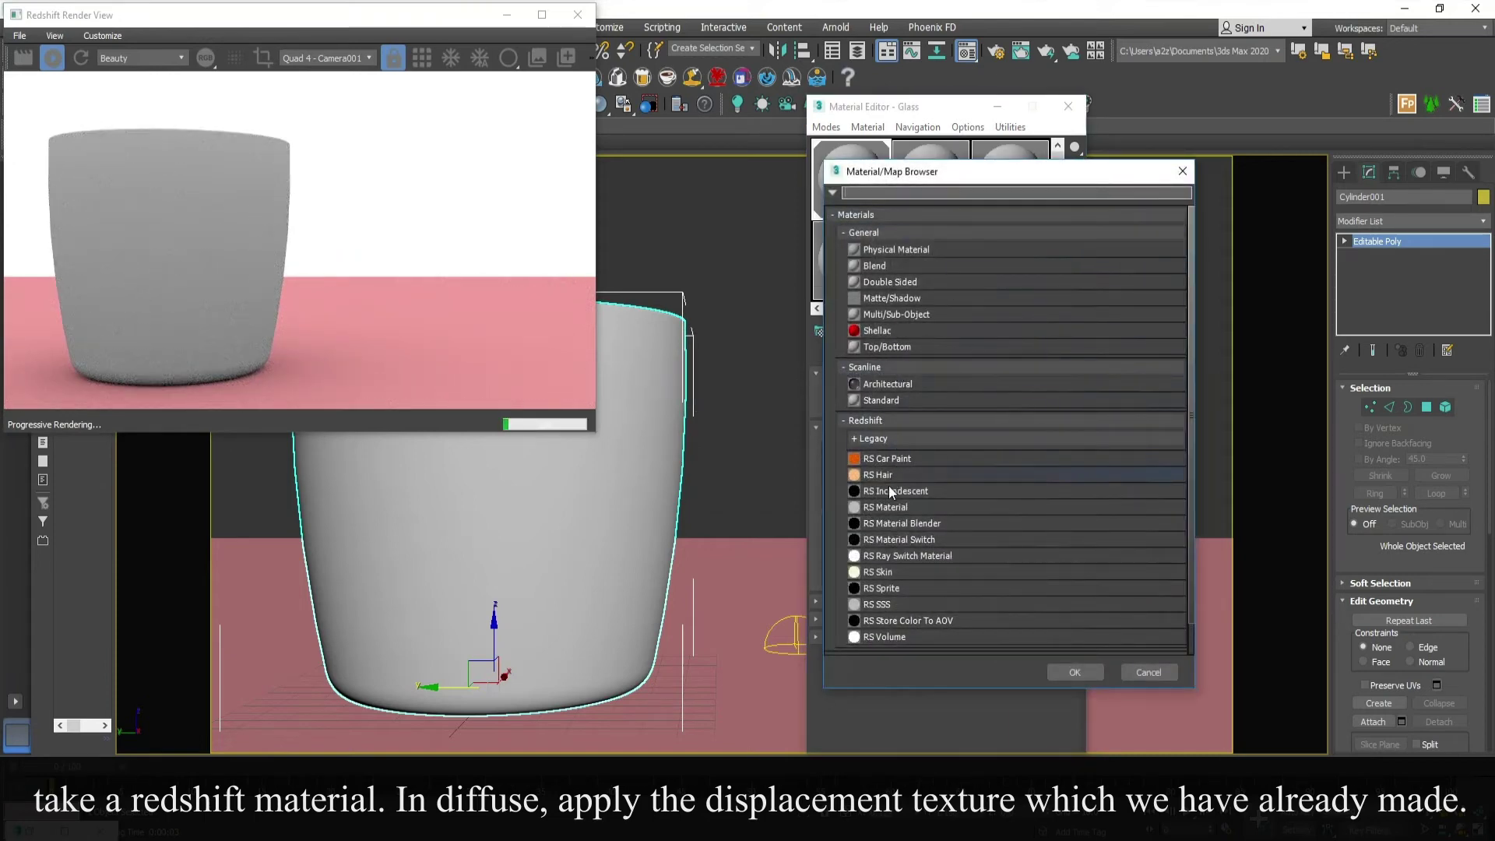
pyautogui.doubleClick(881, 507)
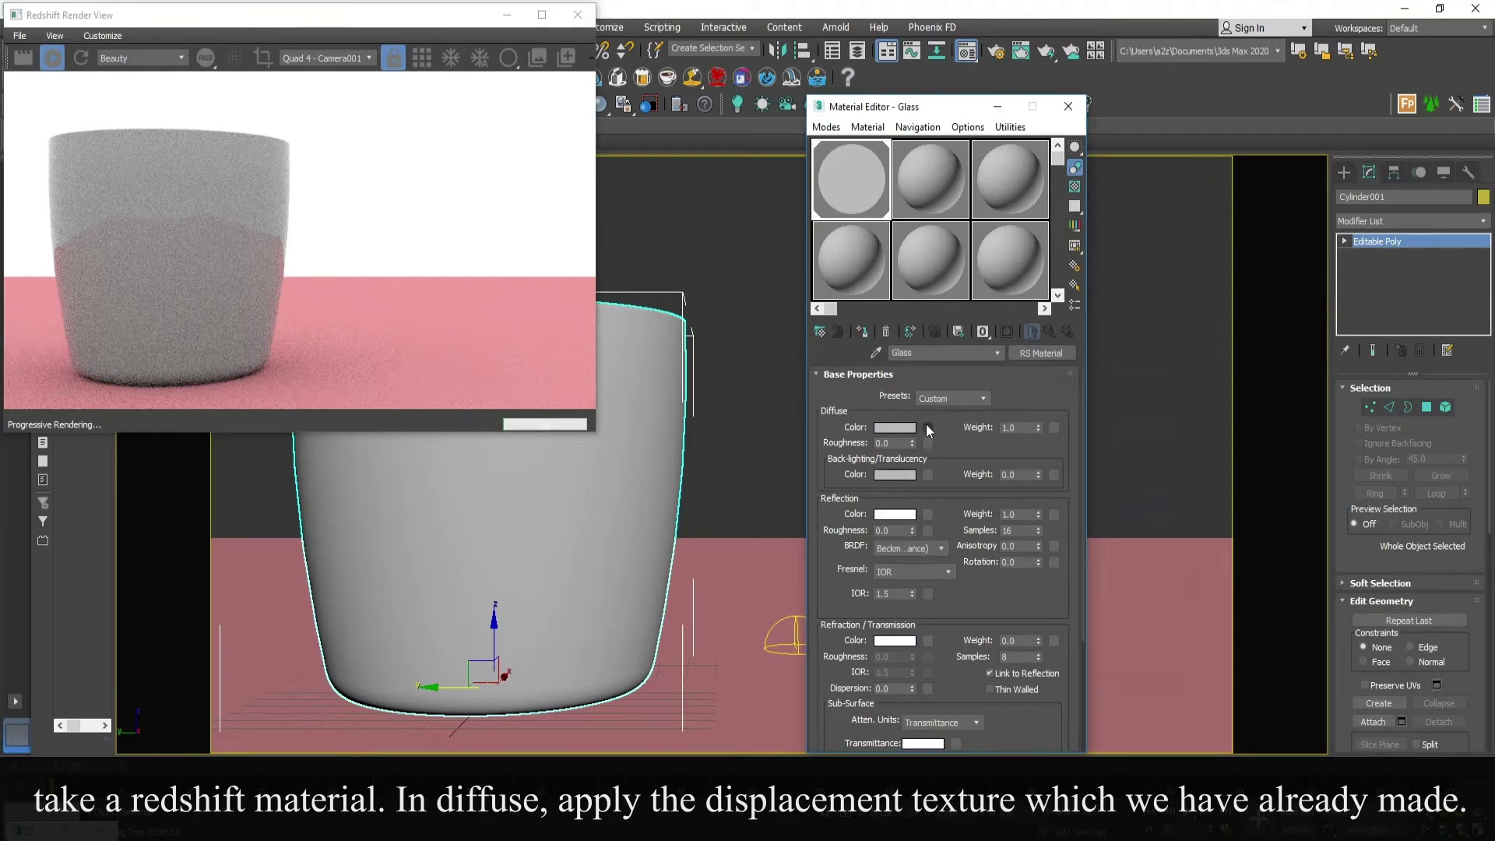
pyautogui.click(927, 428)
pyautogui.doubleClick(818, 268)
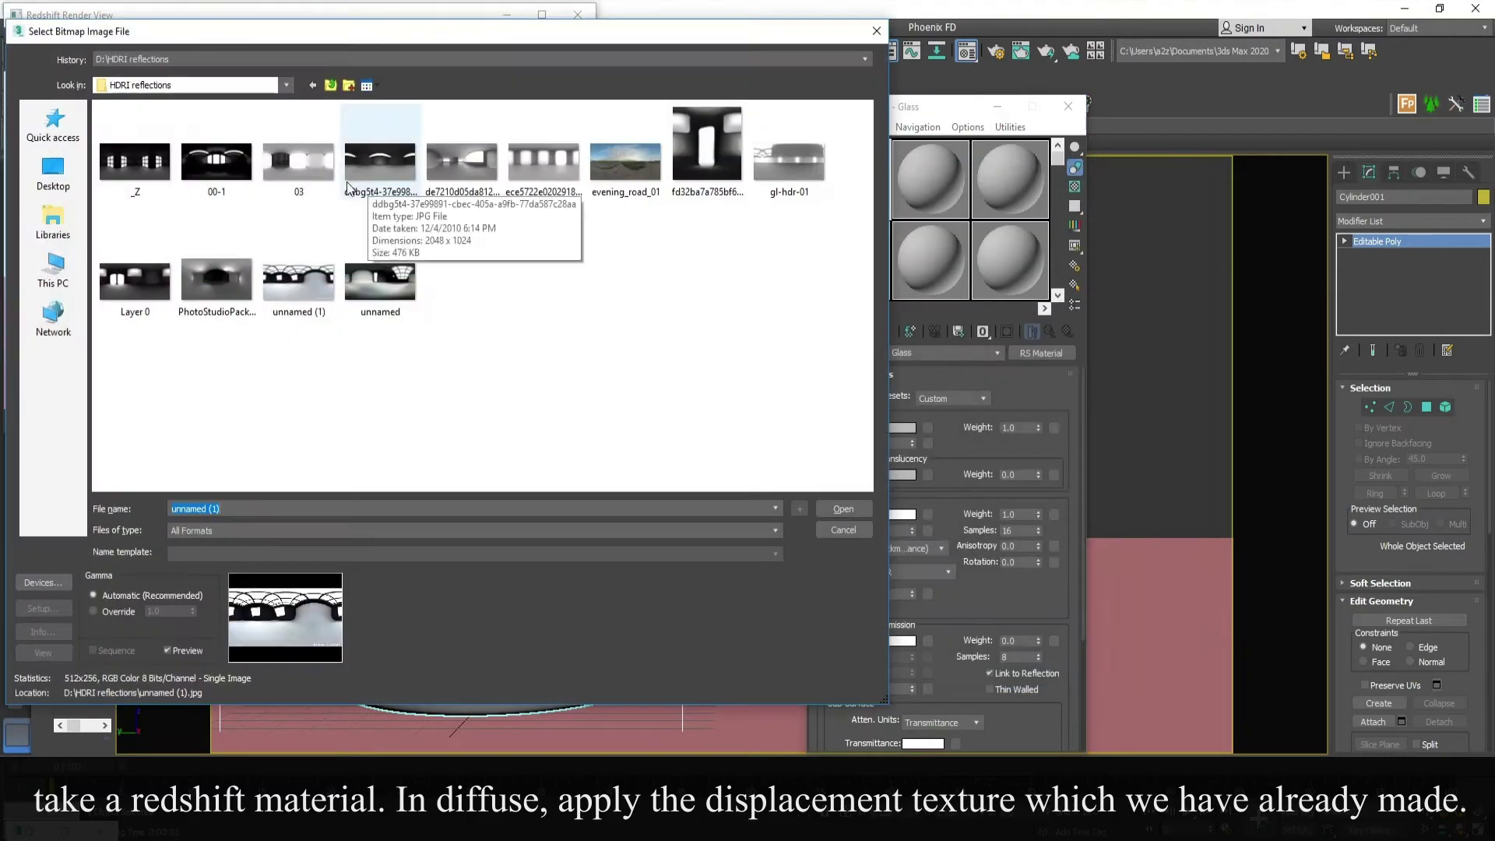
pyautogui.click(227, 59)
pyautogui.click(213, 88)
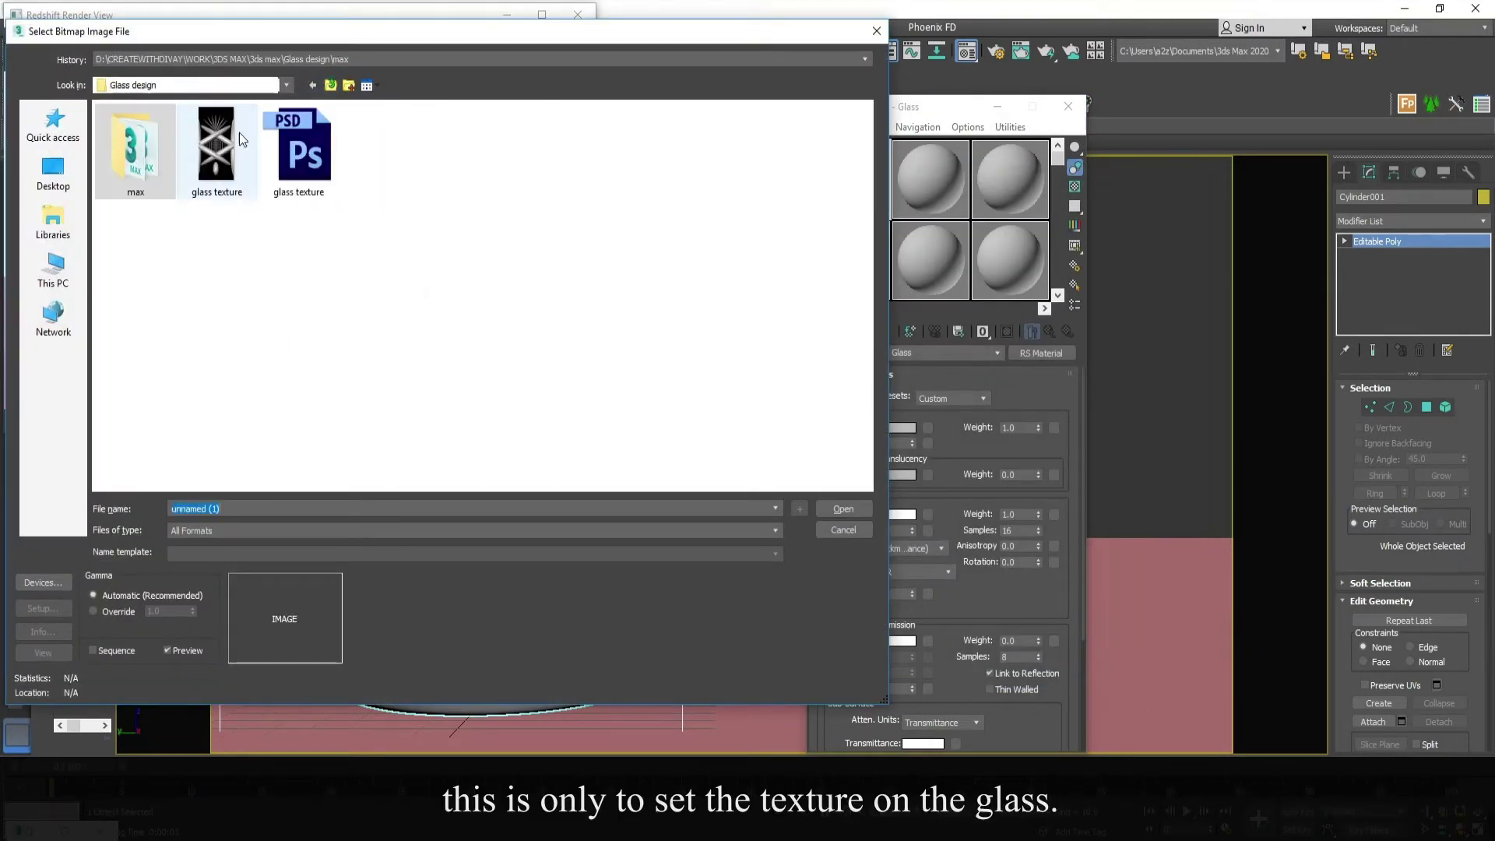
pyautogui.click(217, 148)
pyautogui.click(843, 509)
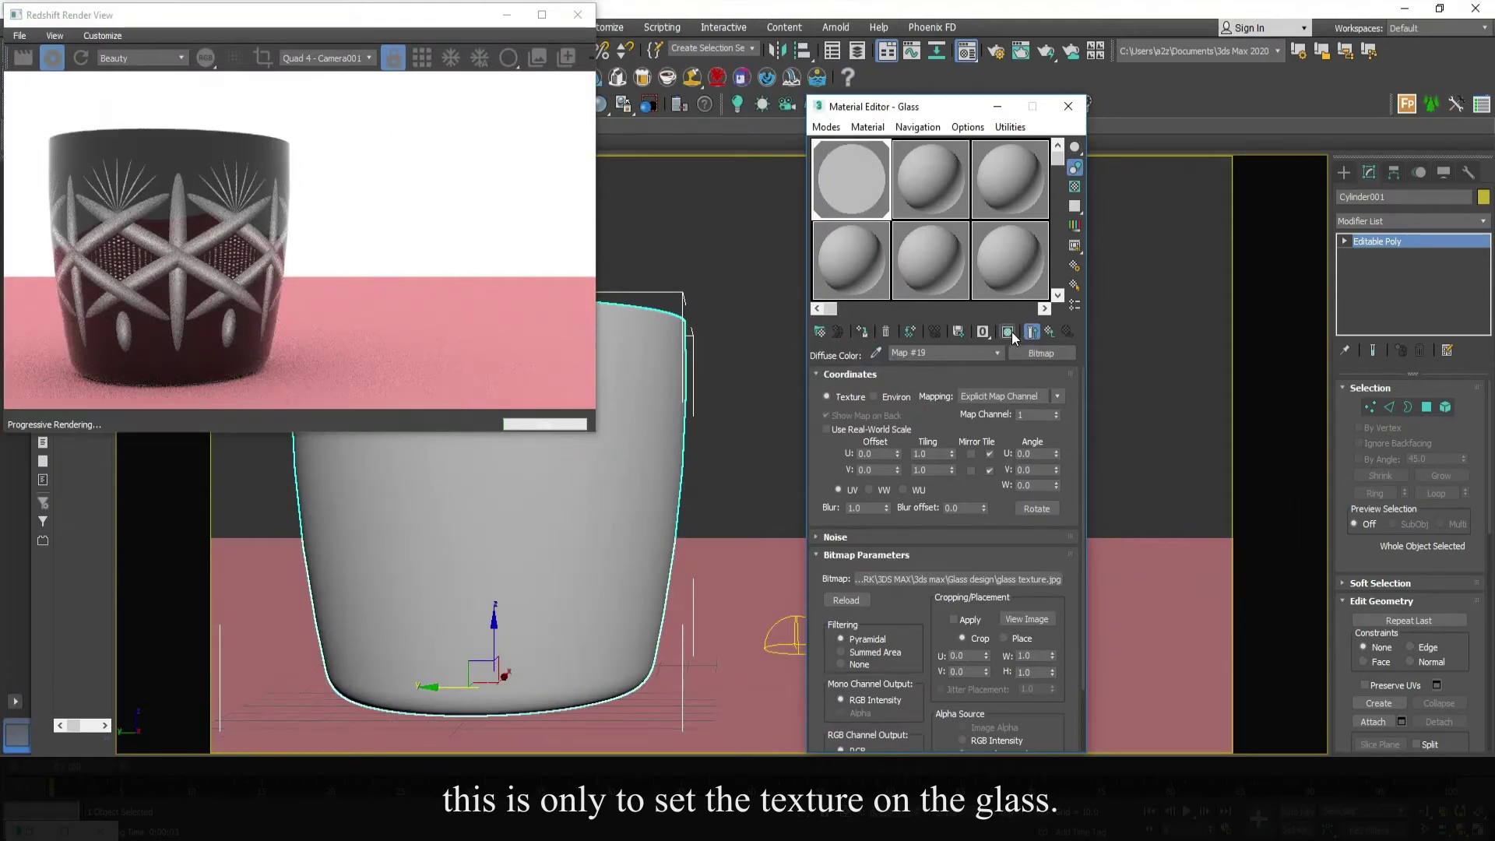
# Display the glass texture on the glass in the viewport, and return to the Glass material's base settings before closing the Material Editor
pyautogui.click(1010, 332)
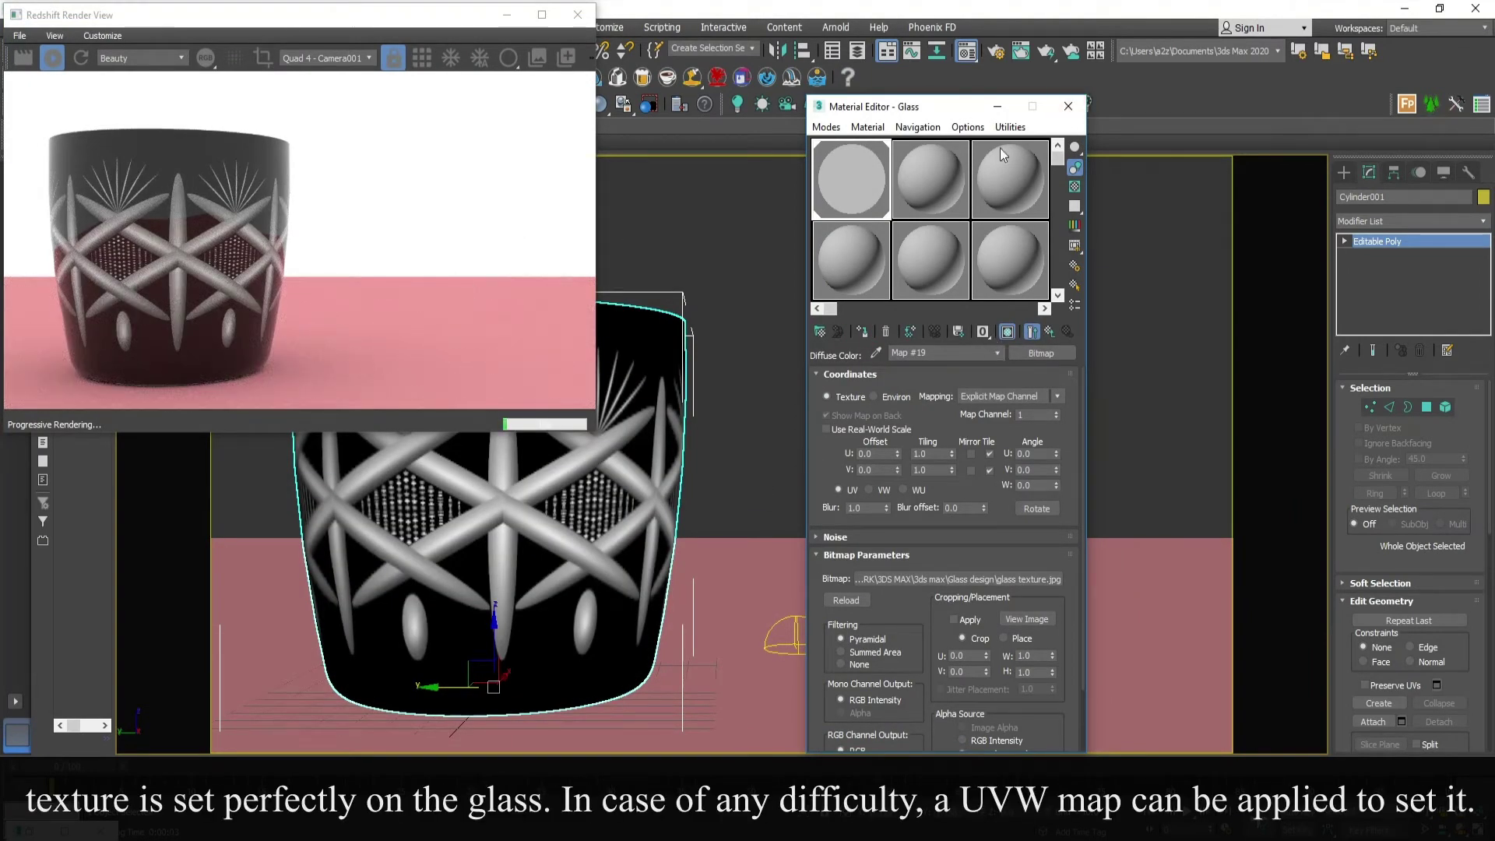
pyautogui.click(1031, 331)
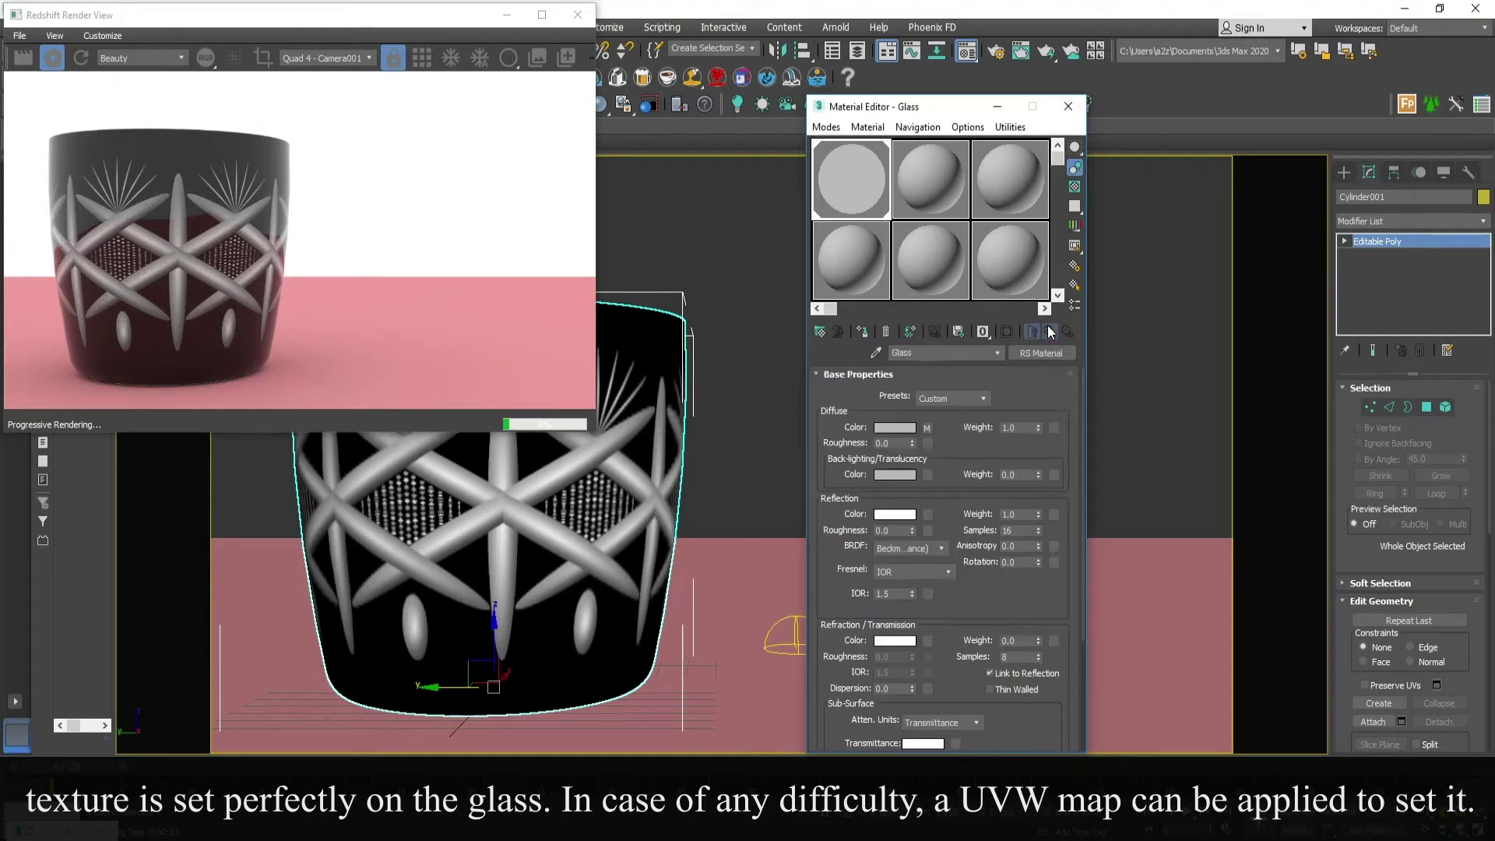
pyautogui.scroll(-5, 1048, 619)
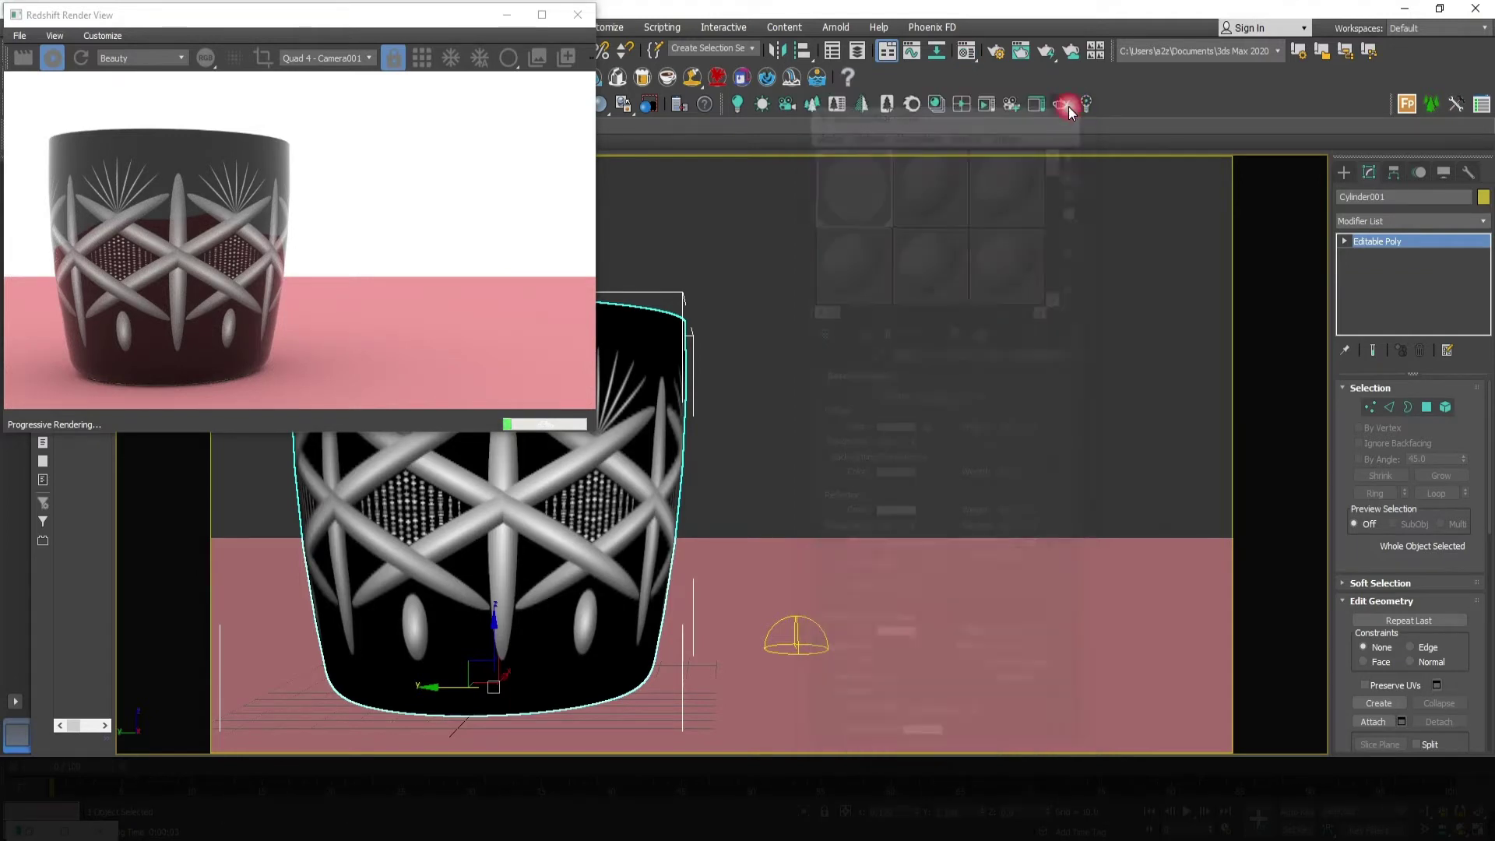
pyautogui.click(1068, 106)
# Select the dome light and load the _Z image from the HDRI reflections folder as its bitmap
pyautogui.click(796, 635)
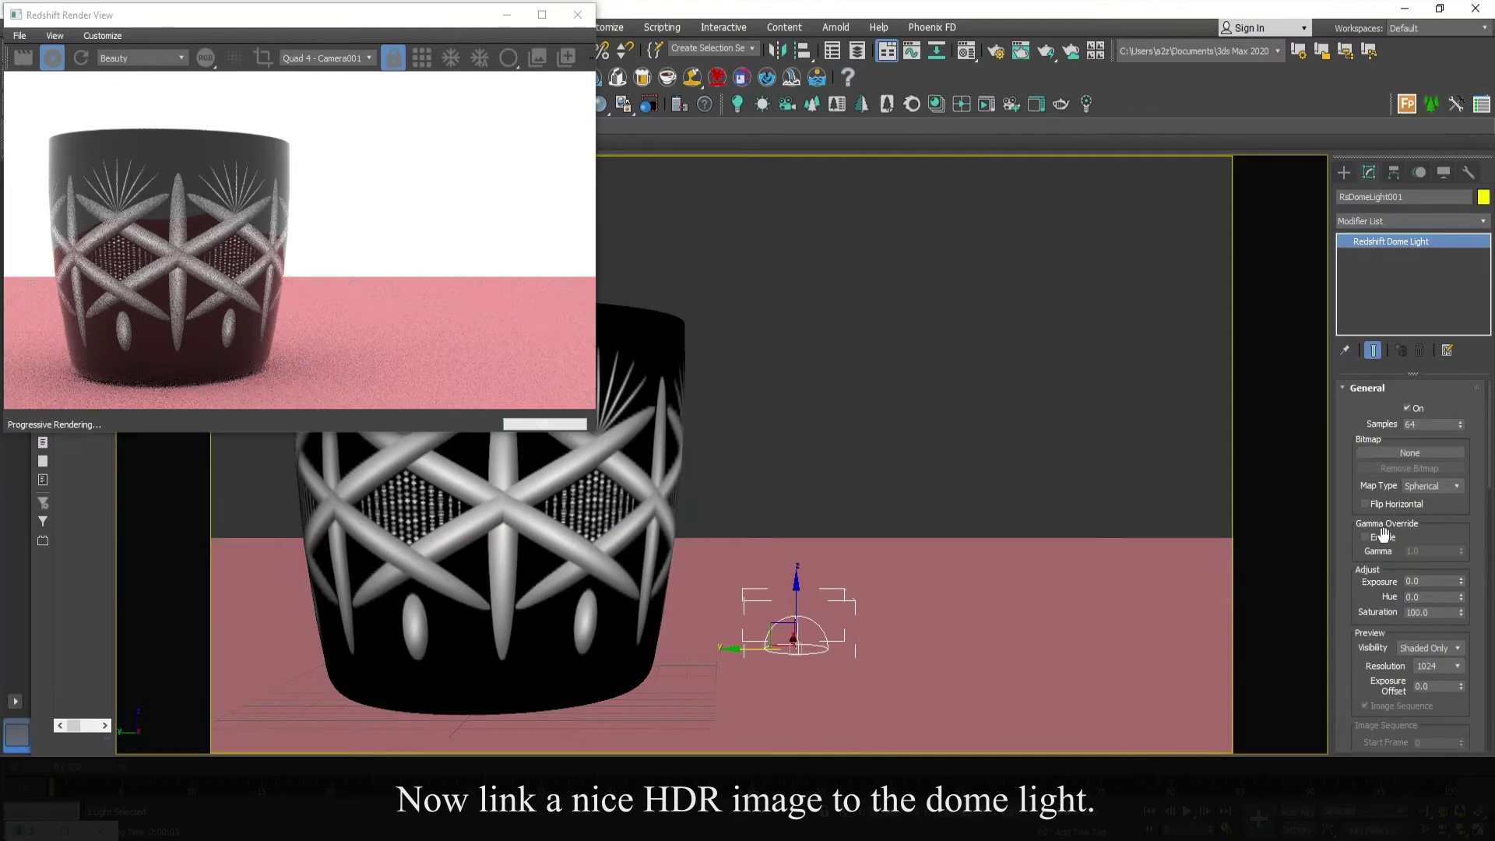
pyautogui.click(1409, 452)
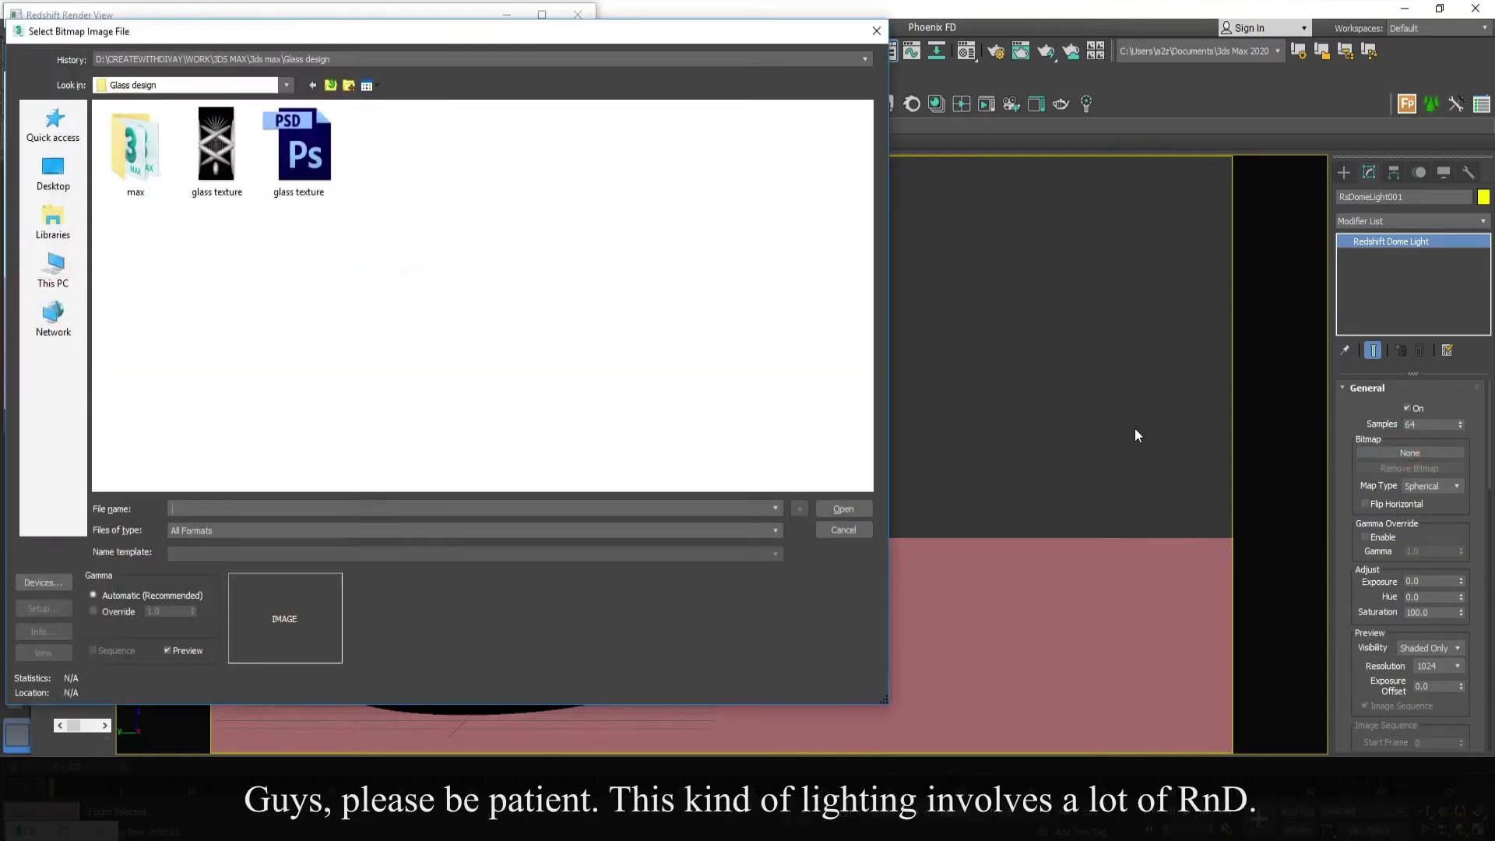
pyautogui.moveTo(315, 41); pyautogui.dragTo(614, 93)
pyautogui.click(568, 112)
pyautogui.click(501, 134)
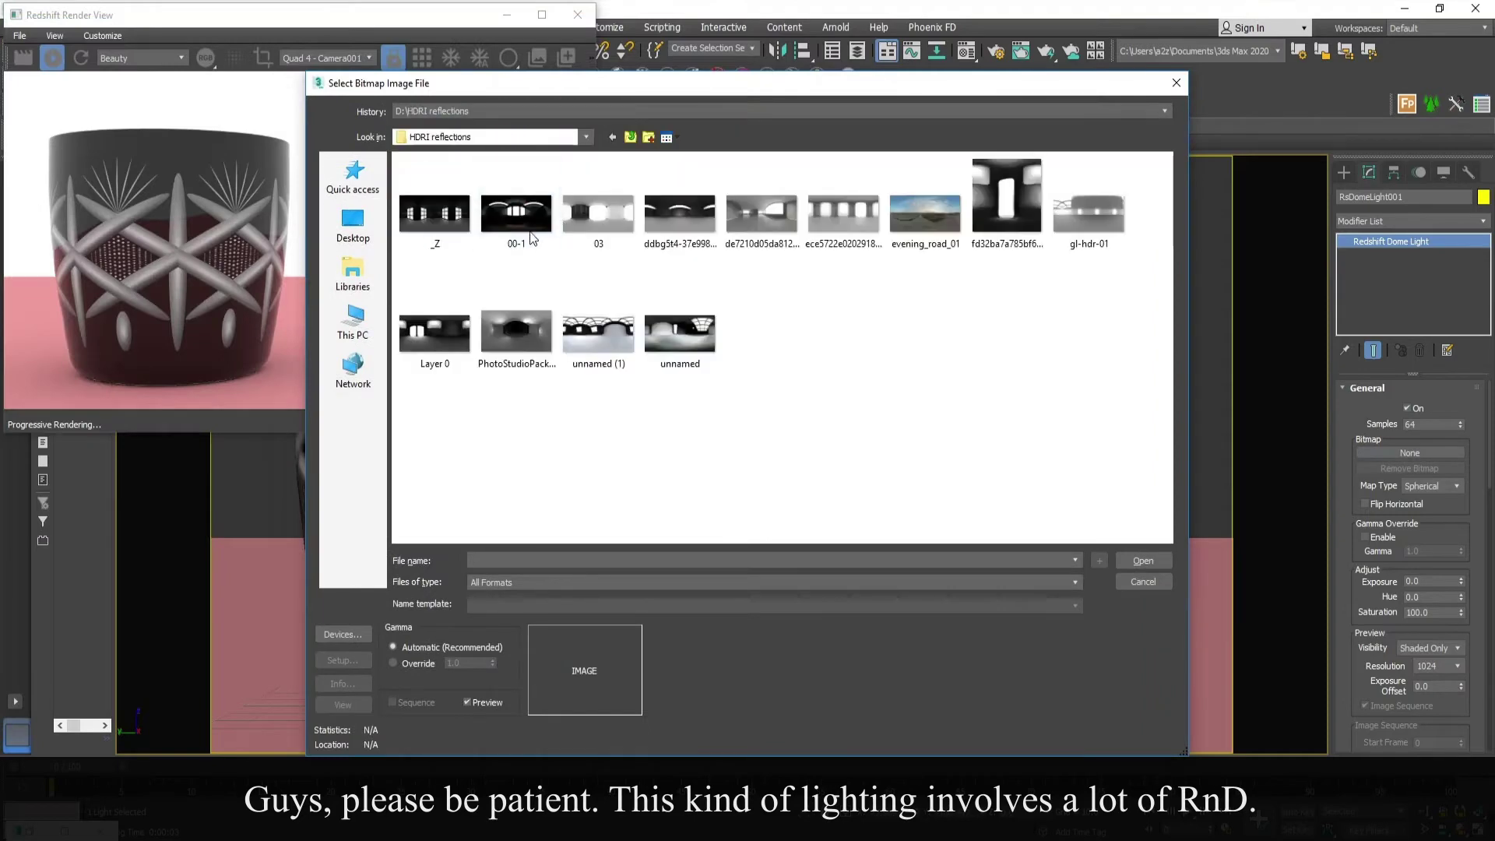
pyautogui.doubleClick(428, 218)
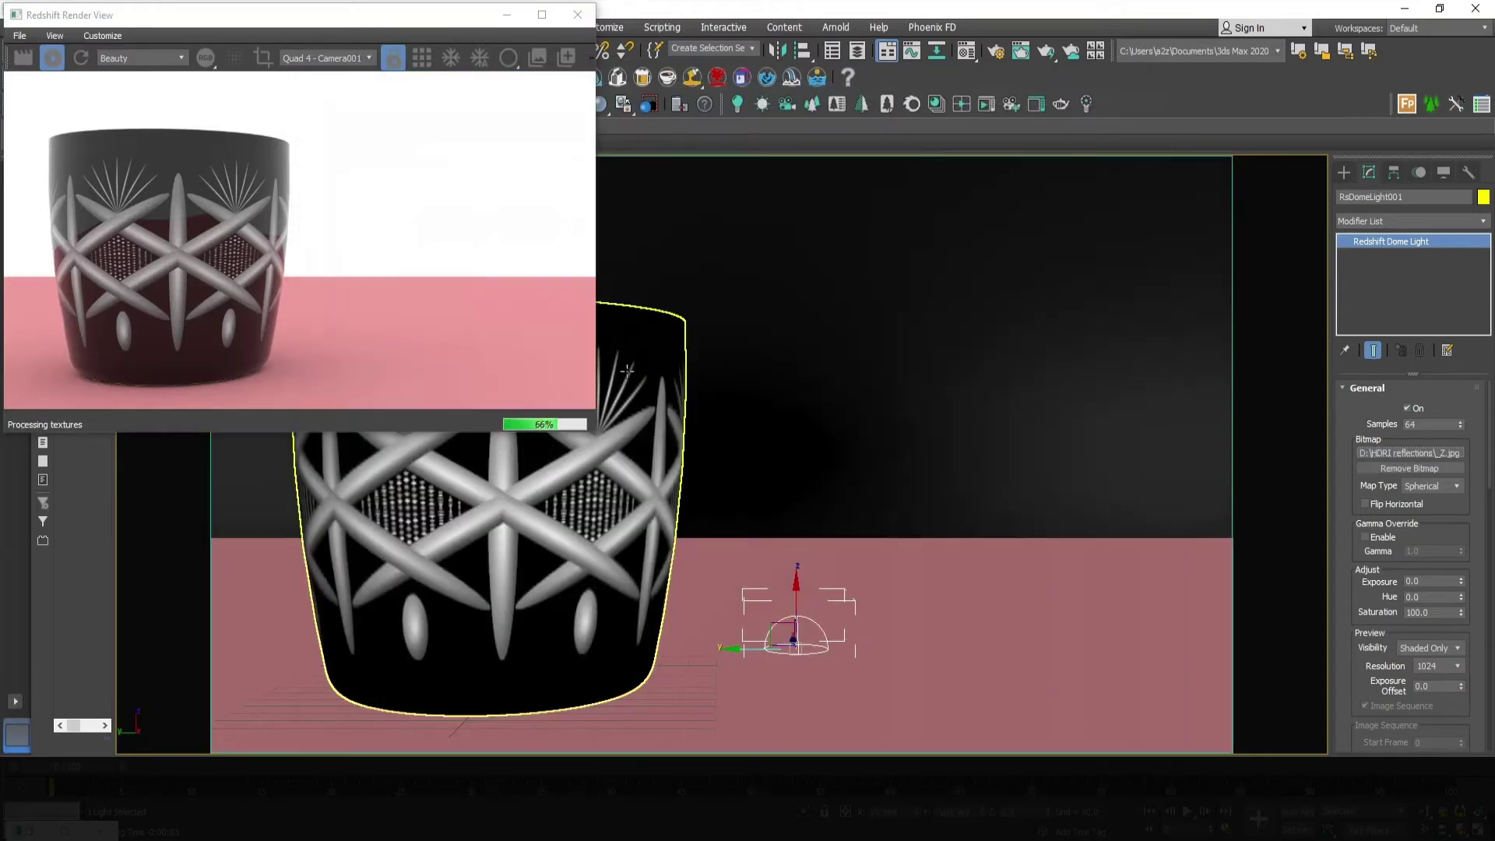
# Replace the dome light's bitmap with Church_HarvestLobby_grey.hdr from the digitalin_hdr_chromFX-V2-HIRES folder, accepting the HDR load settings
pyautogui.click(1398, 459)
pyautogui.click(630, 136)
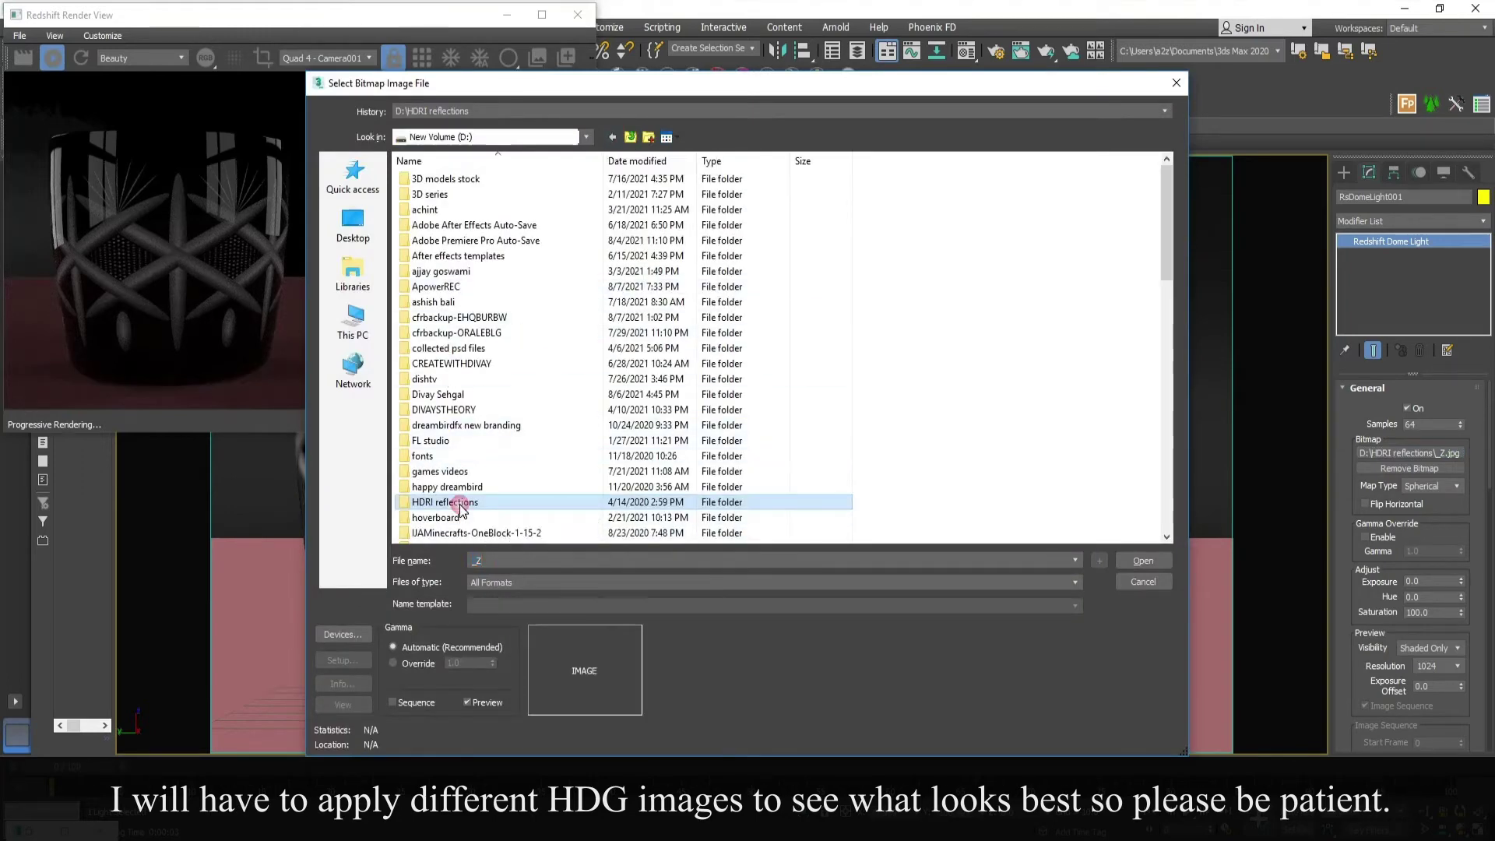
pyautogui.scroll(-14, 459, 506)
pyautogui.doubleClick(442, 182)
pyautogui.doubleClick(425, 226)
pyautogui.doubleClick(432, 204)
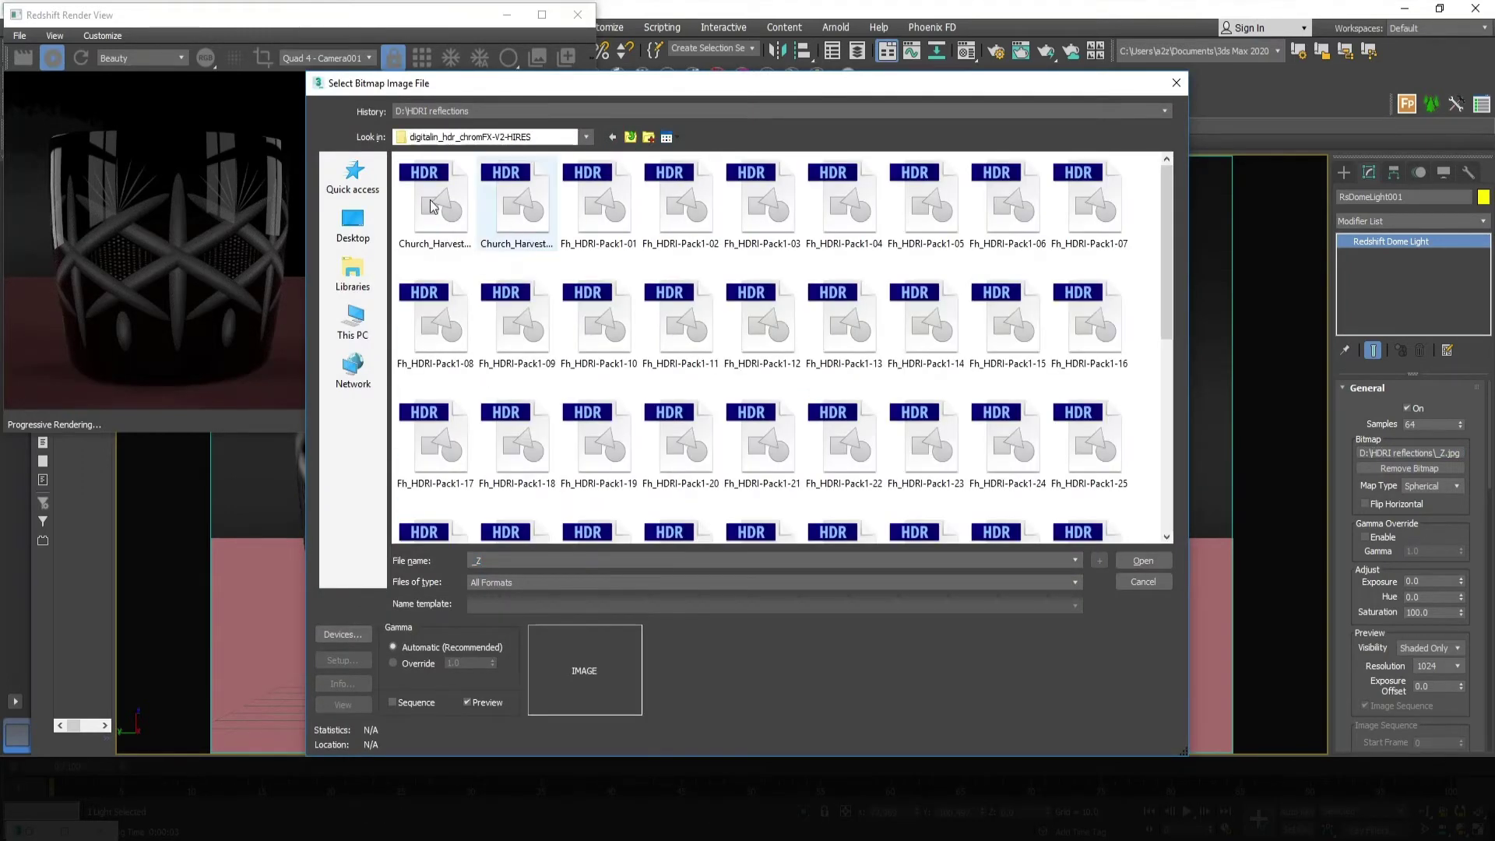
pyautogui.click(433, 203)
pyautogui.click(518, 204)
pyautogui.click(1143, 561)
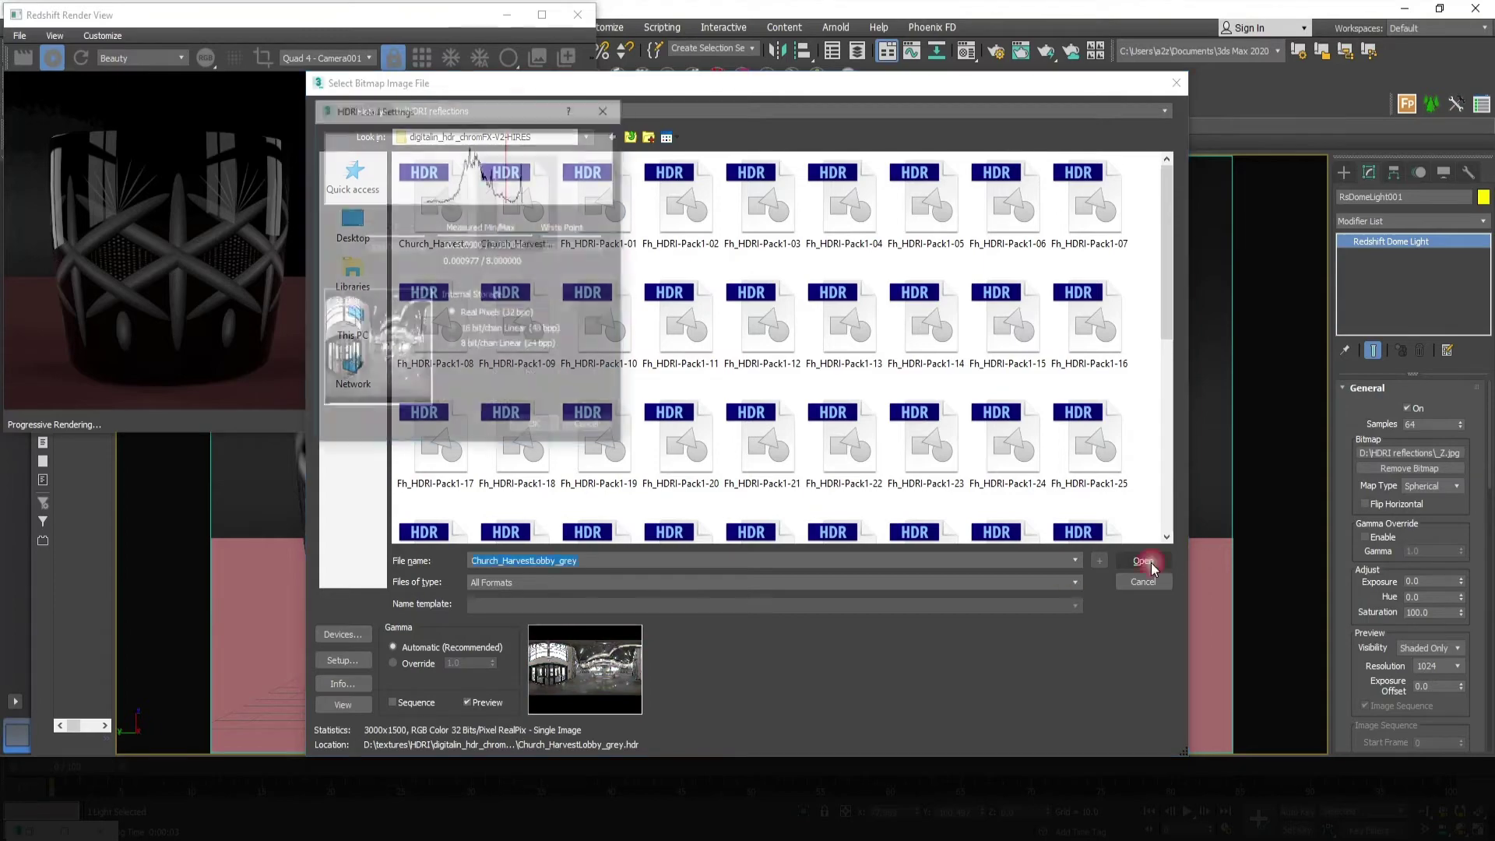
pyautogui.click(535, 425)
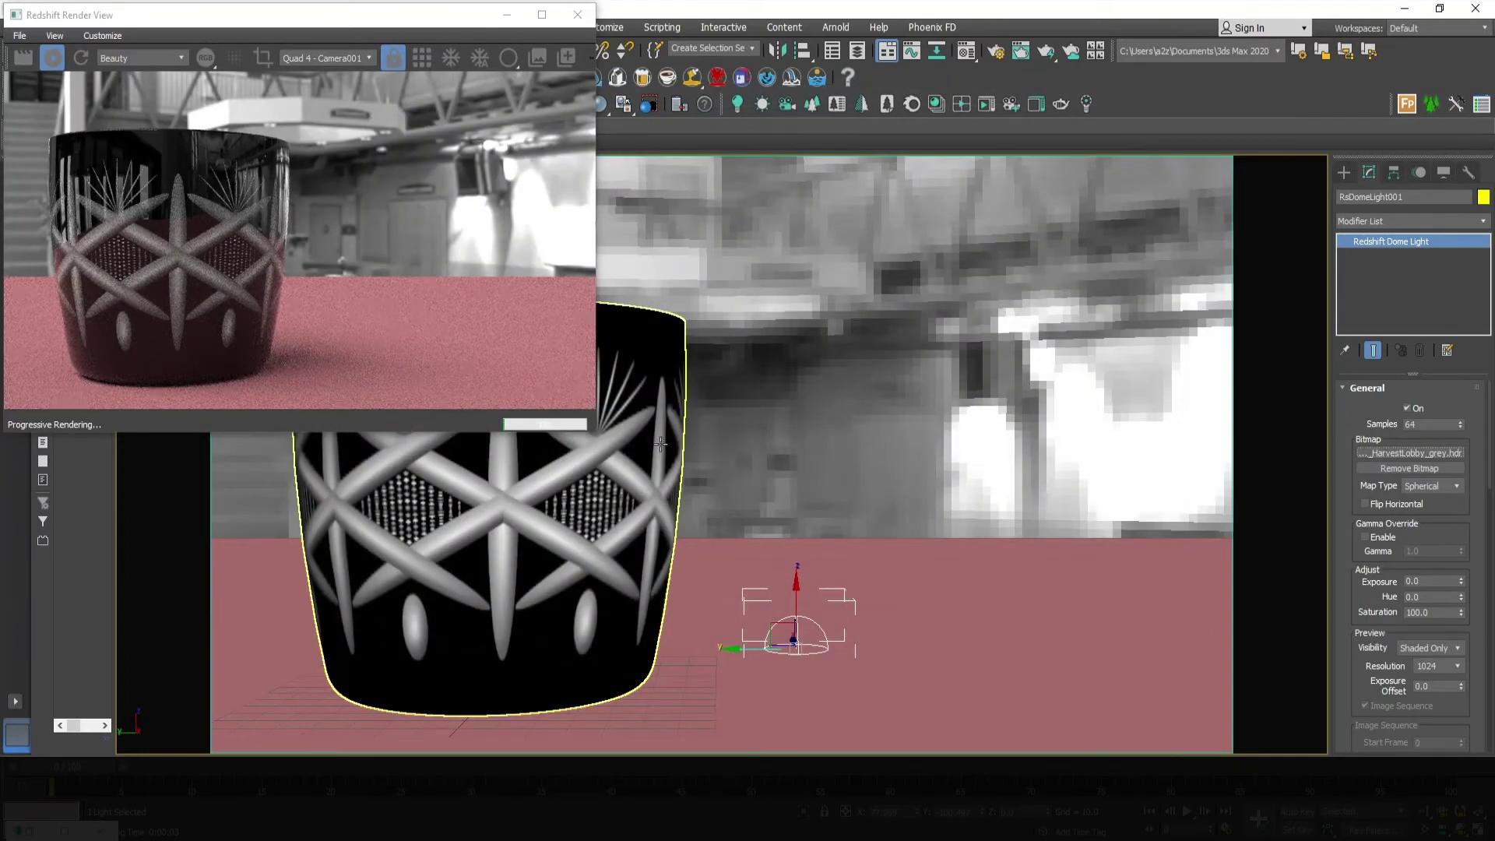
pyautogui.scroll(-8, 1392, 615)
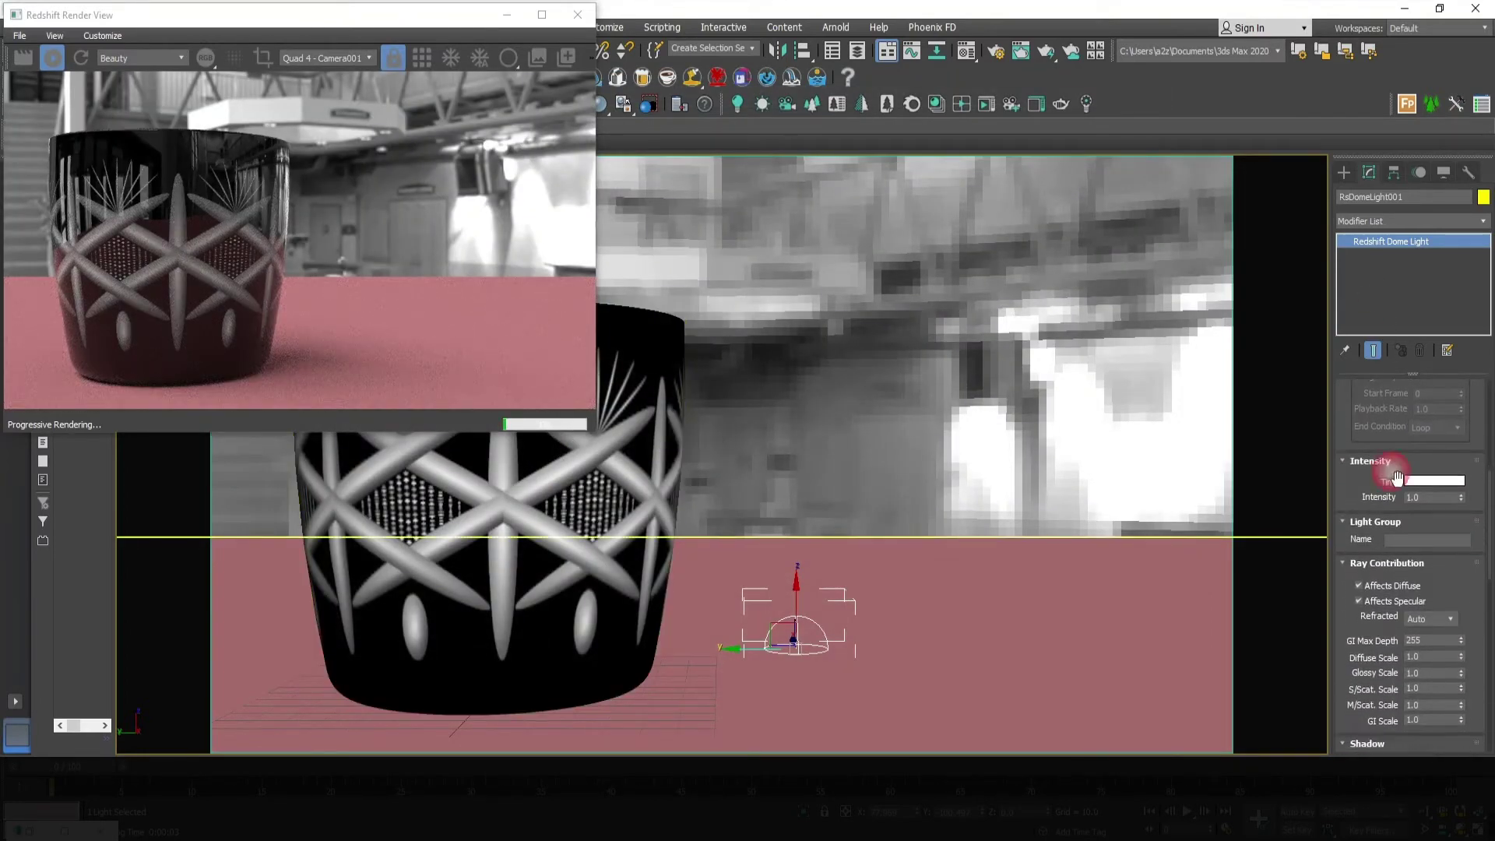
pyautogui.moveTo(1404, 651); pyautogui.dragTo(1414, 587)
# Assign the second sample material to the floor plane, name it floor, and change its type to RS Material
pyautogui.click(925, 625)
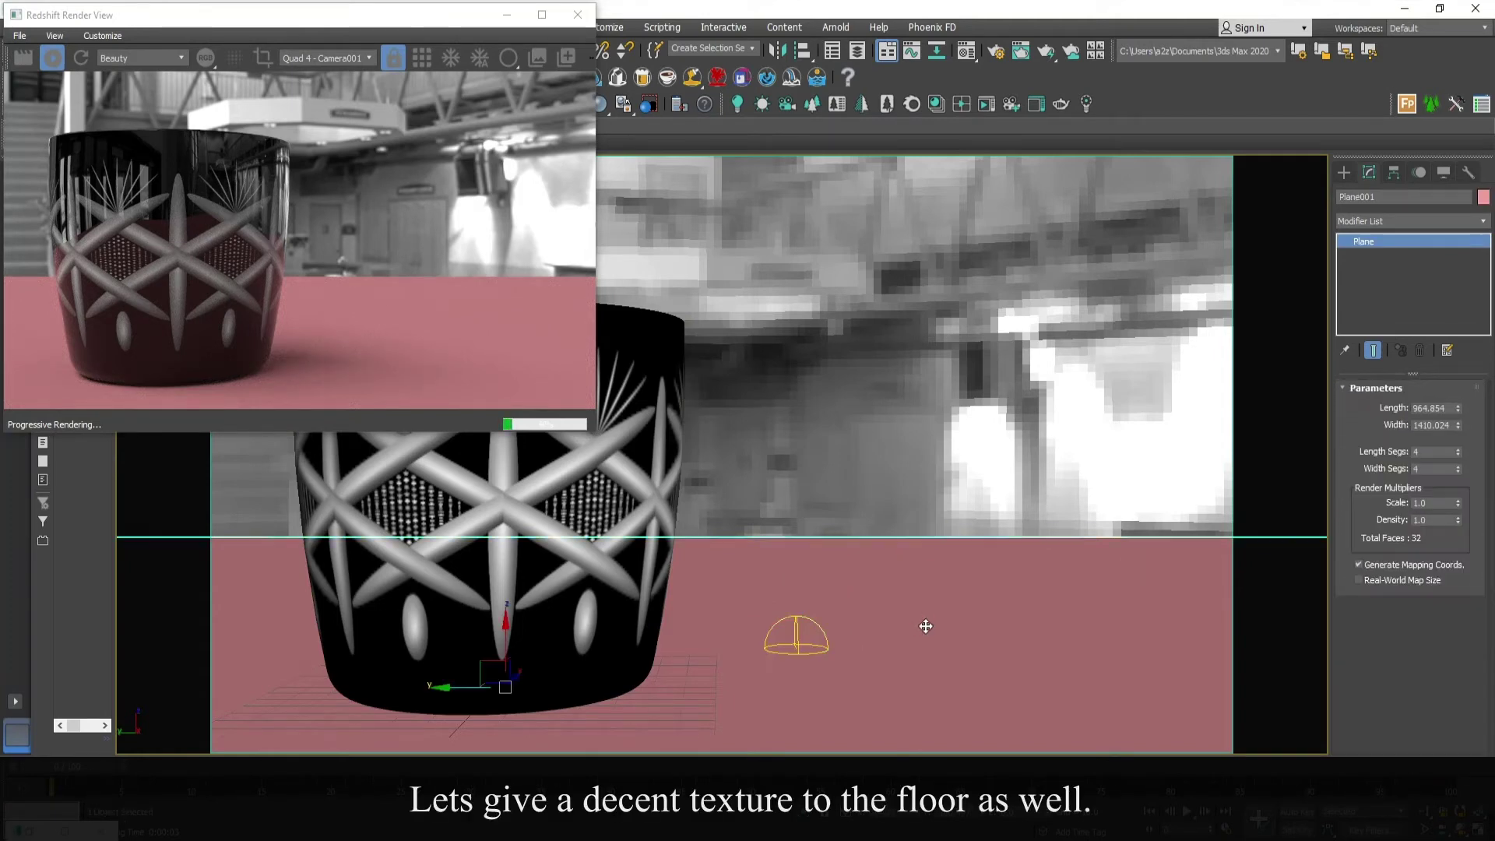
pyautogui.press('m')
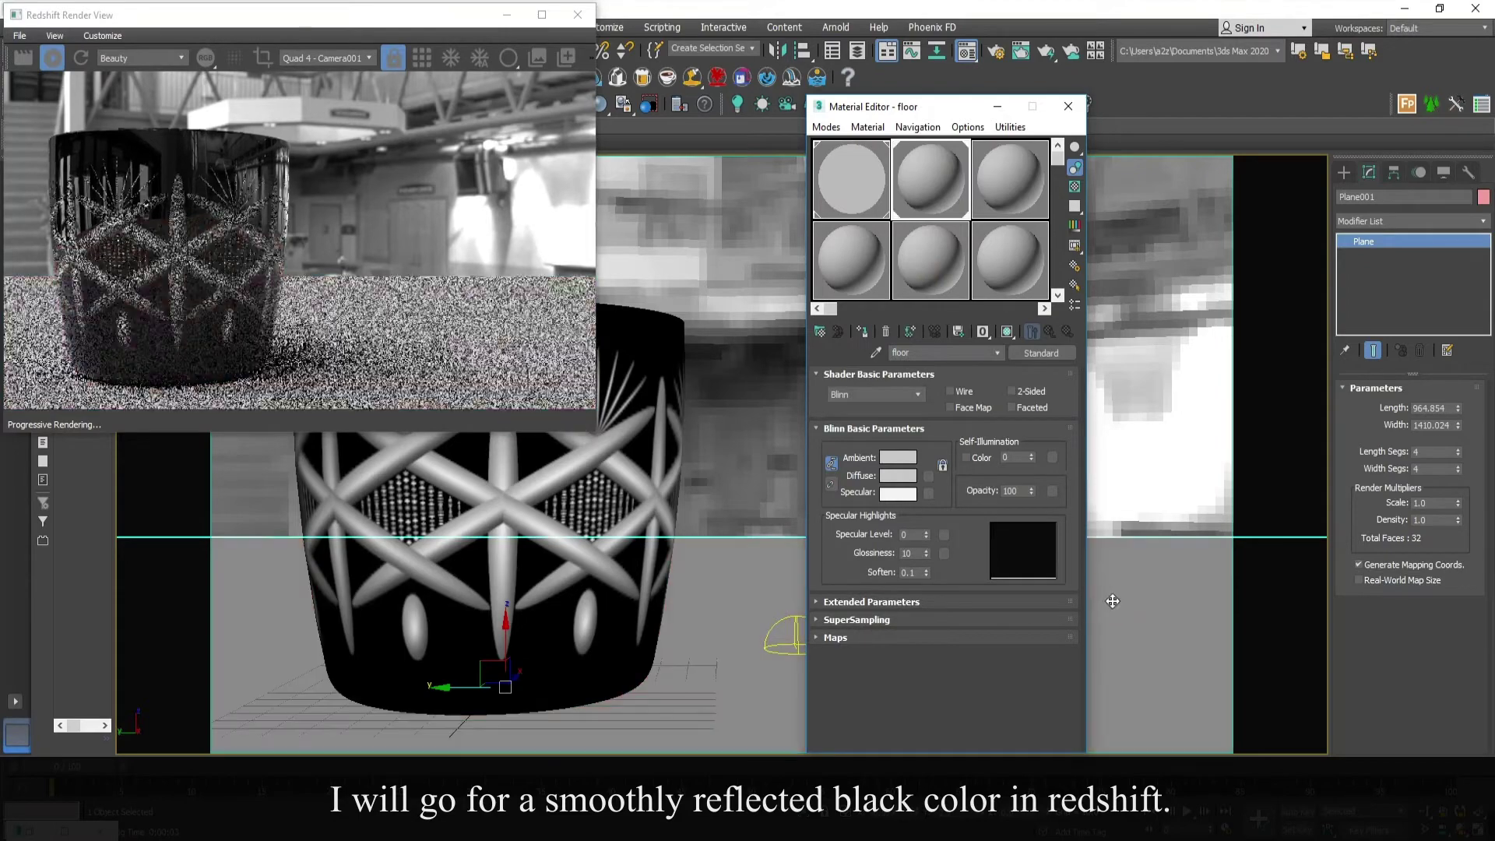
pyautogui.click(1047, 353)
pyautogui.doubleClick(886, 507)
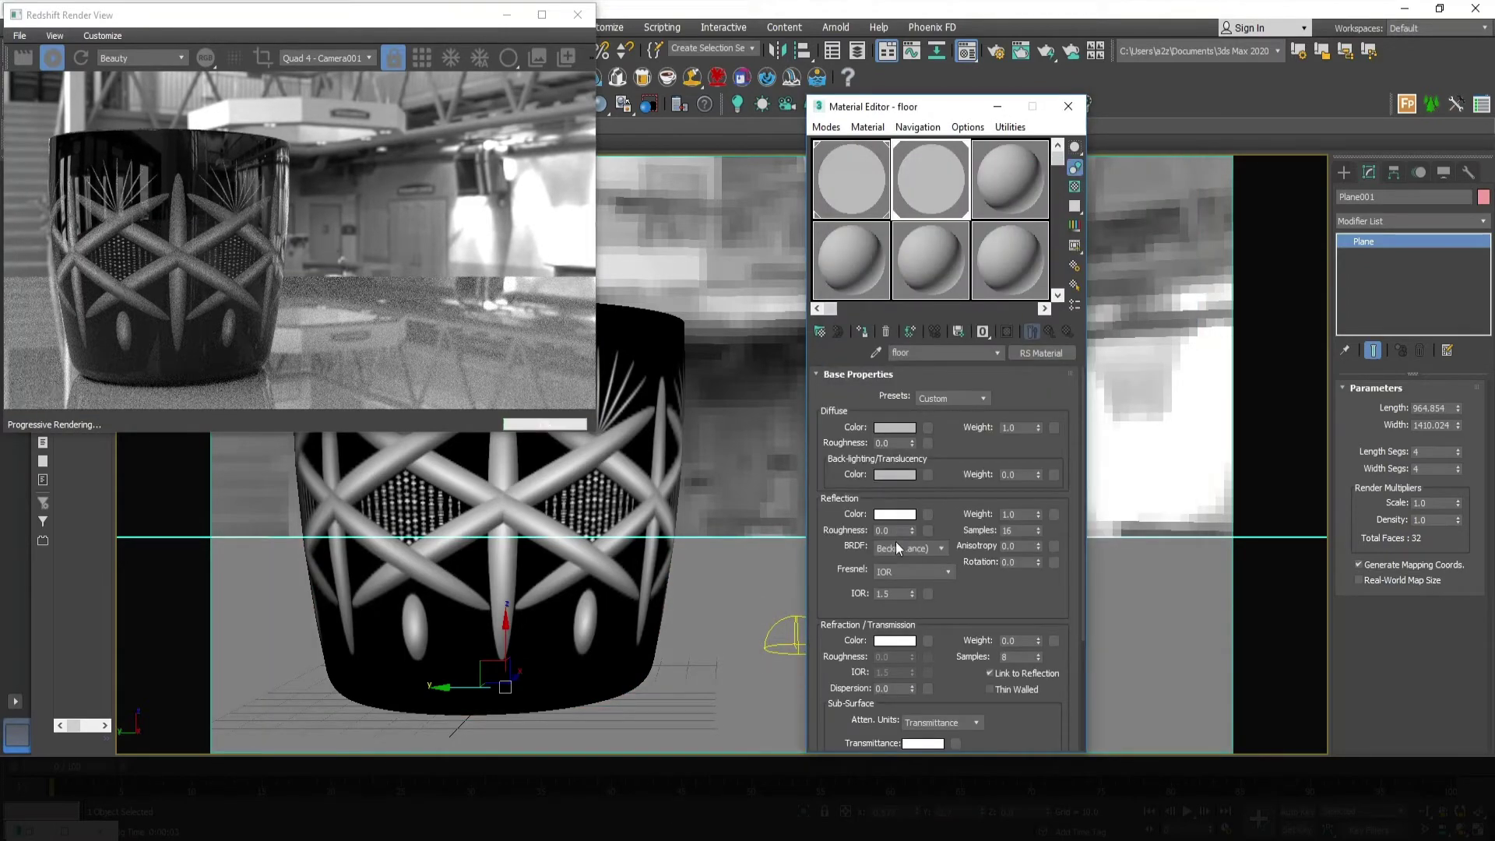
# Darken the floor material's diffuse color to near black
pyautogui.click(894, 429)
pyautogui.moveTo(460, 169); pyautogui.dragTo(460, 109)
pyautogui.click(576, 250)
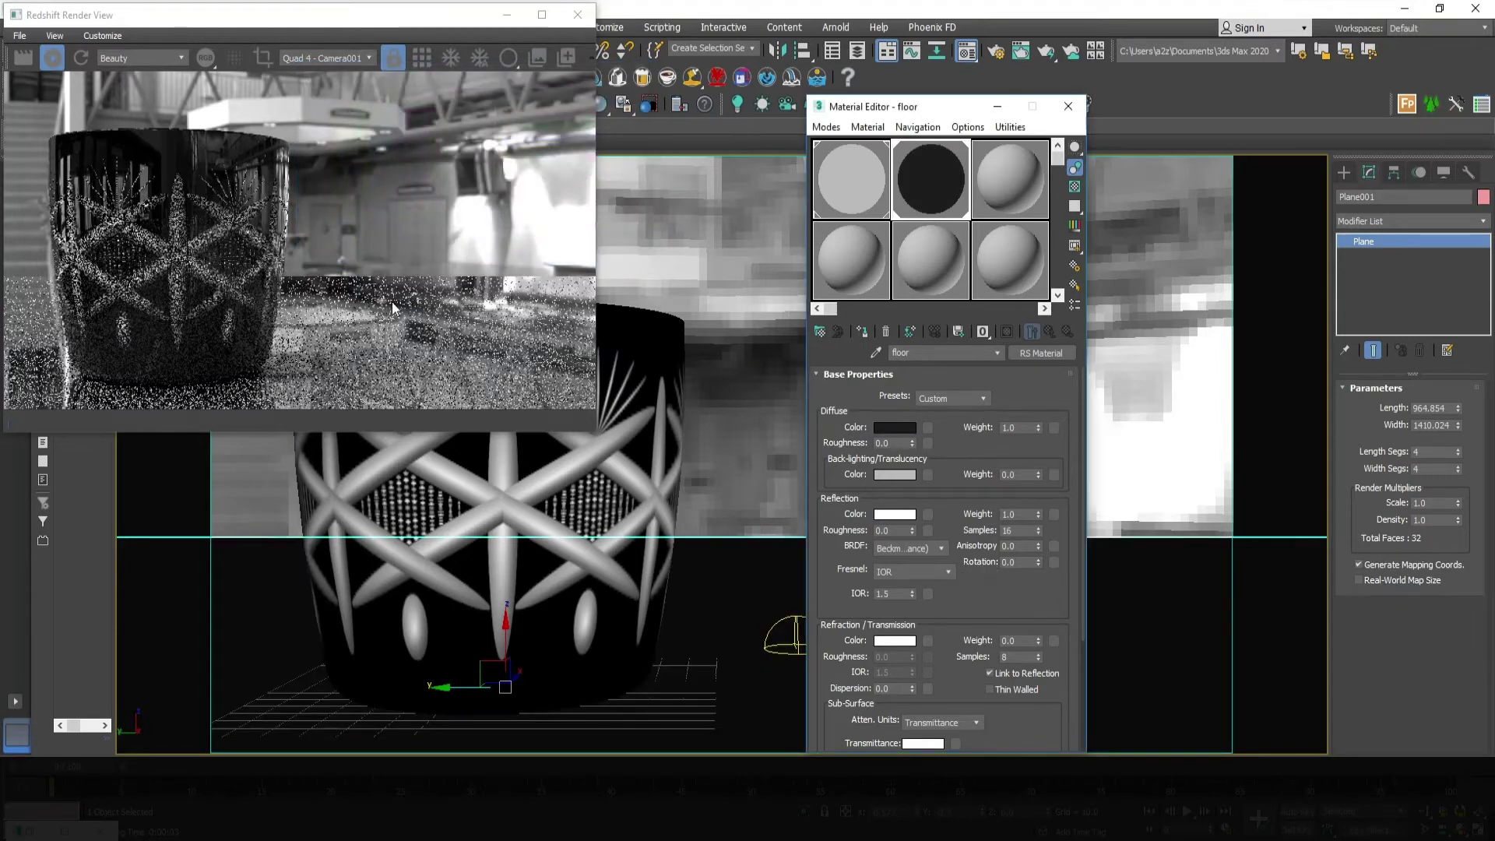
# Set the floor material's reflection roughness to 0.25 and weight to 0.35, after trying roughness 0.15 and weight 0.2
pyautogui.click(1027, 514)
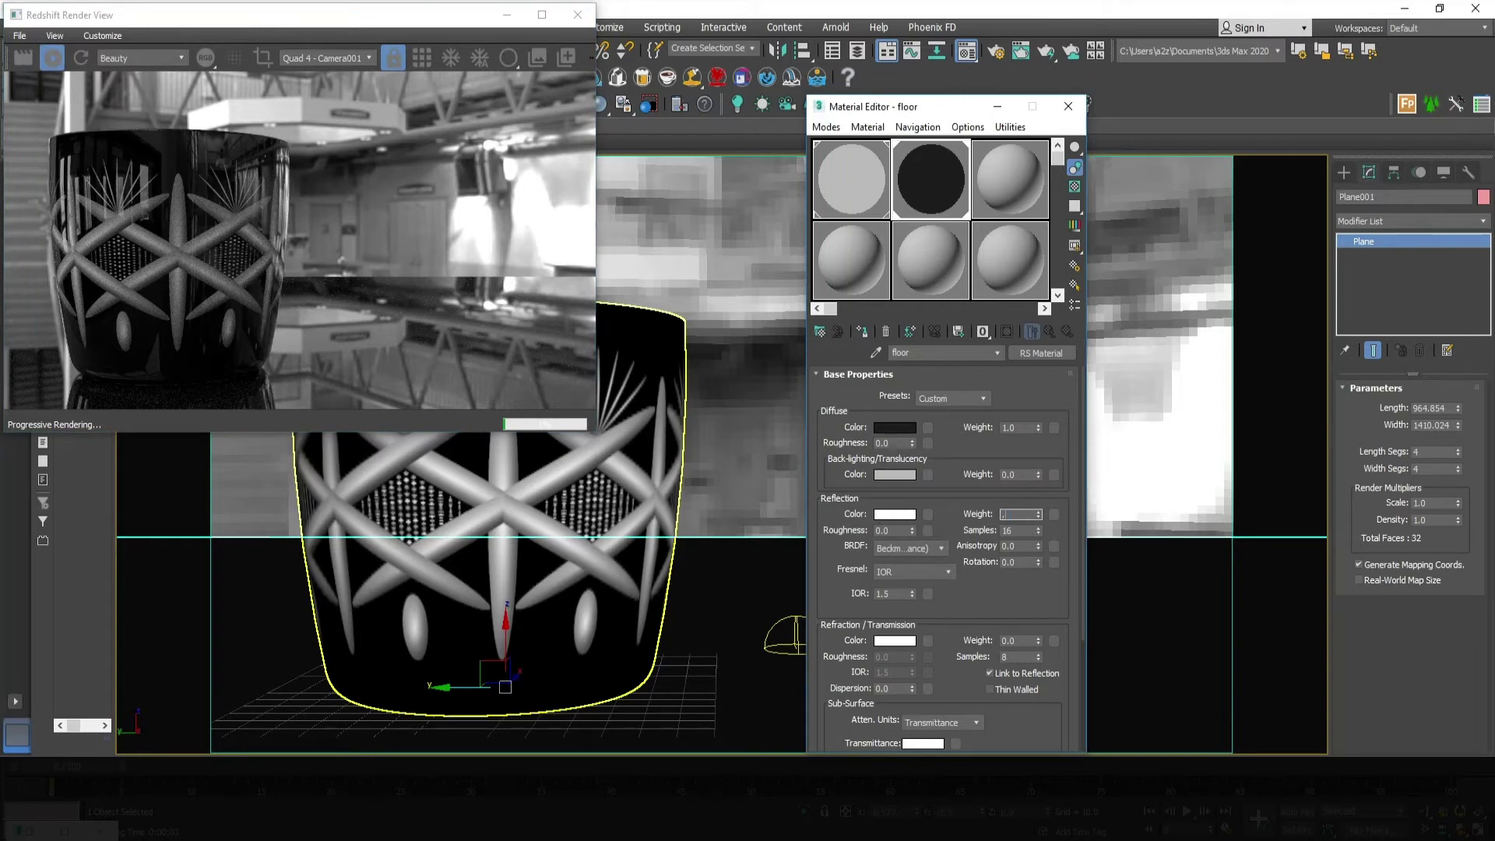
pyautogui.write('0.2')
pyautogui.click(880, 531)
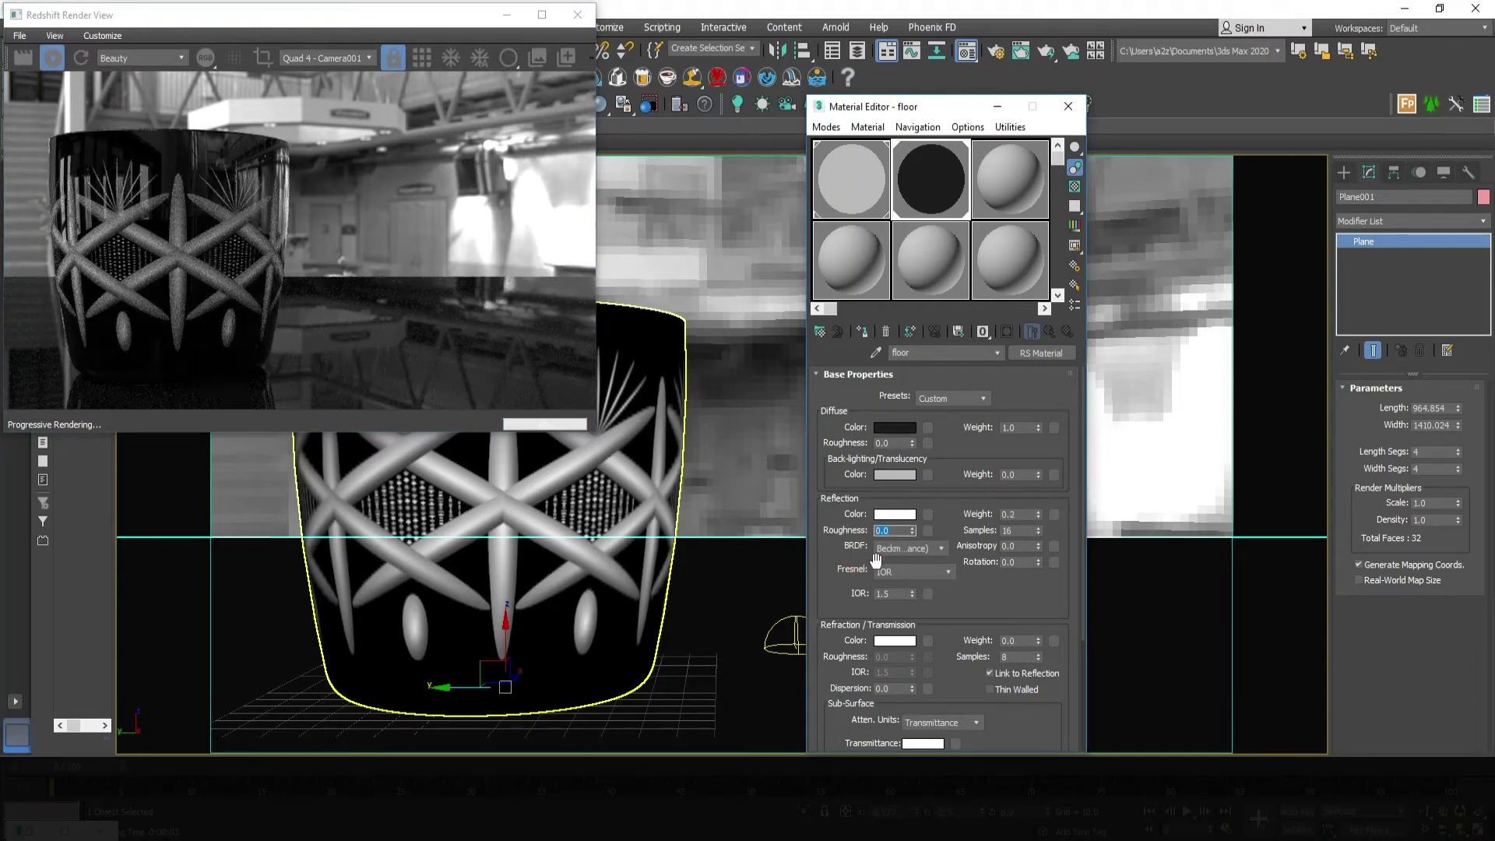
pyautogui.press('Return')
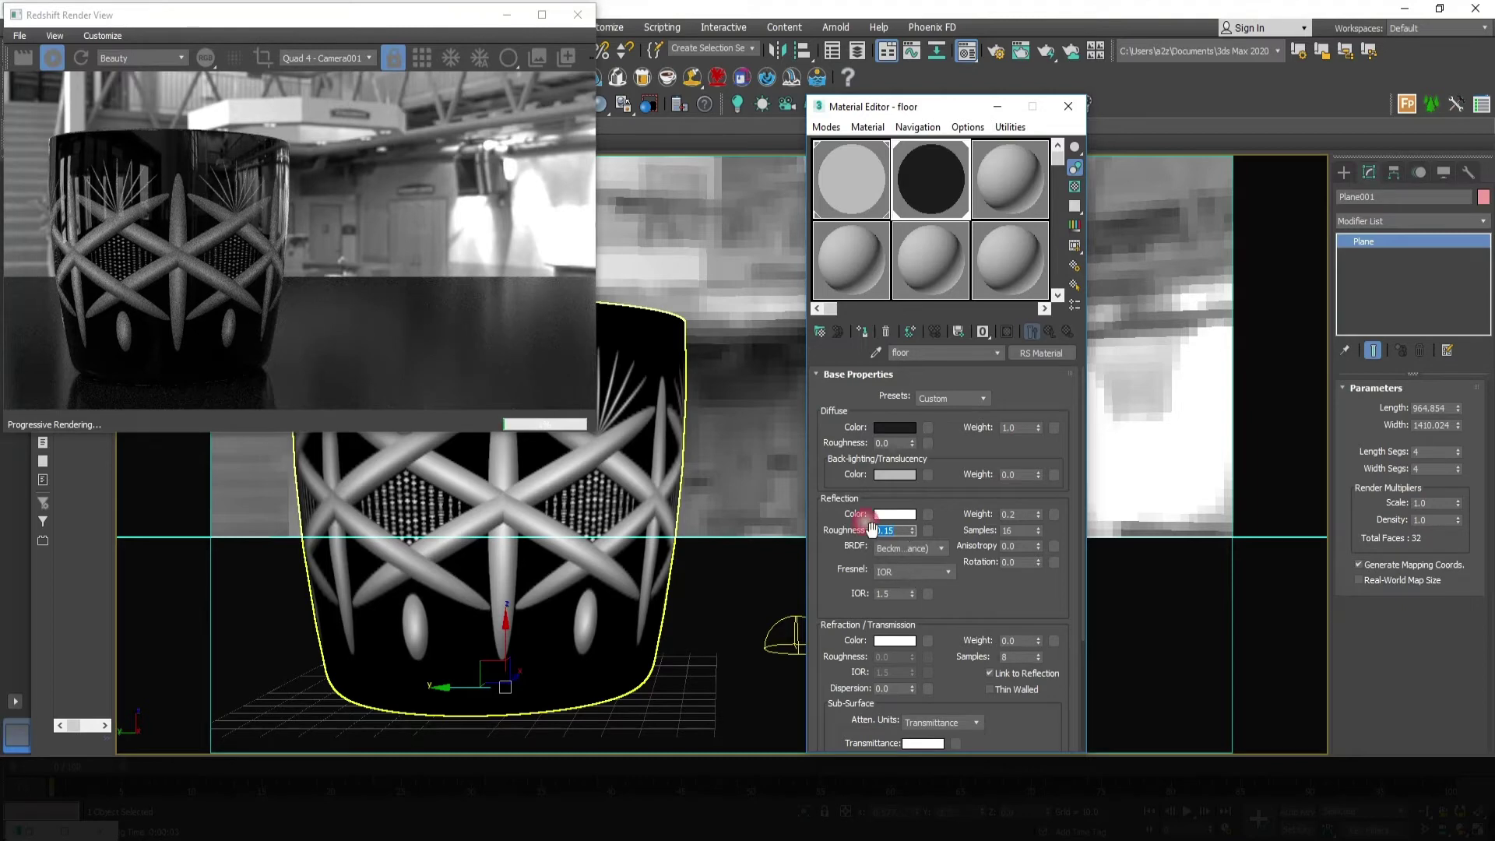
pyautogui.press('Return')
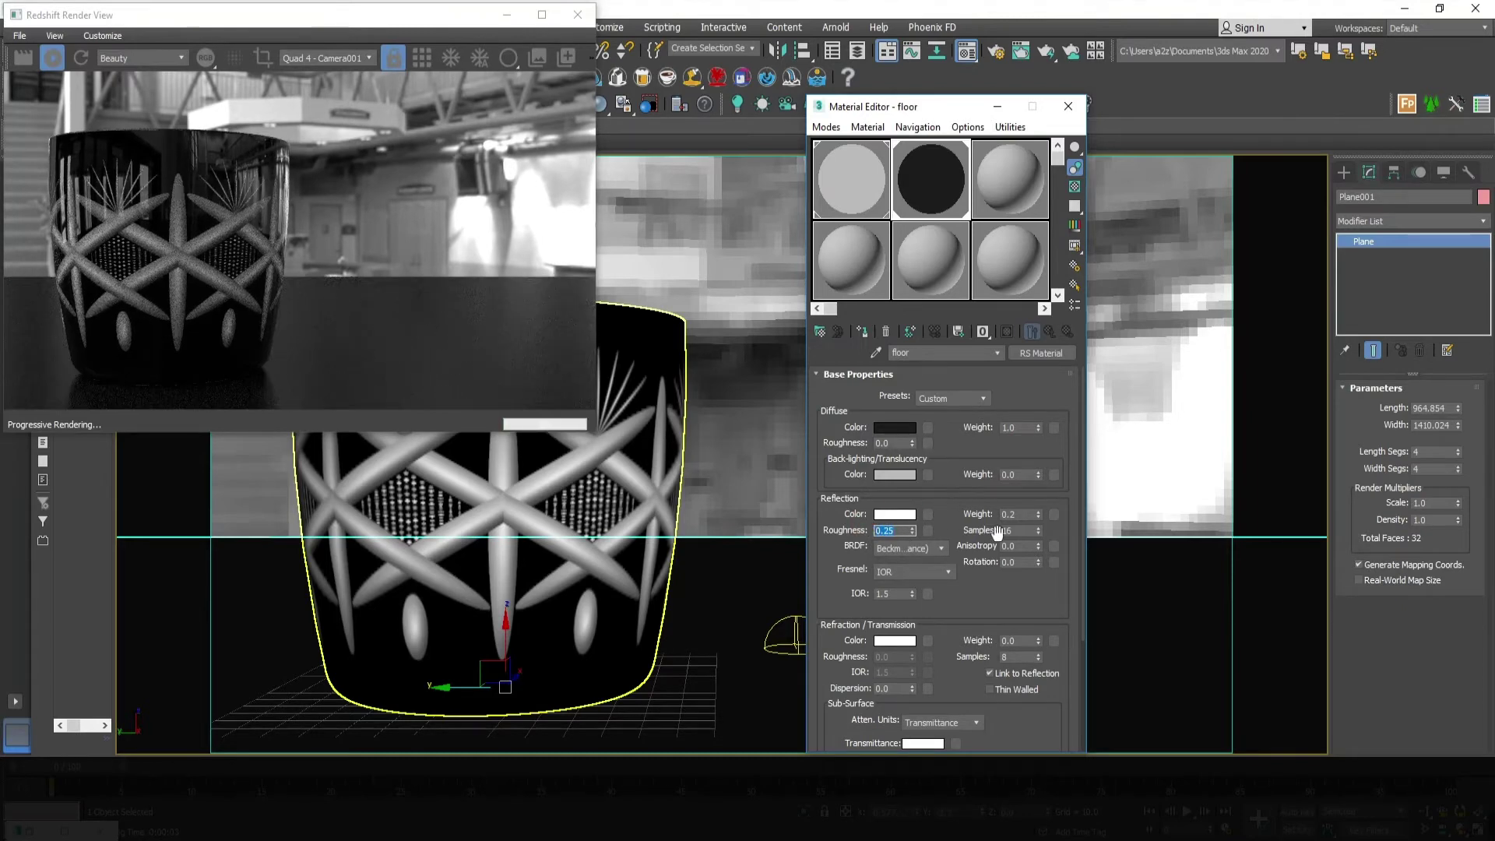
pyautogui.write('.35')
pyautogui.press('Return')
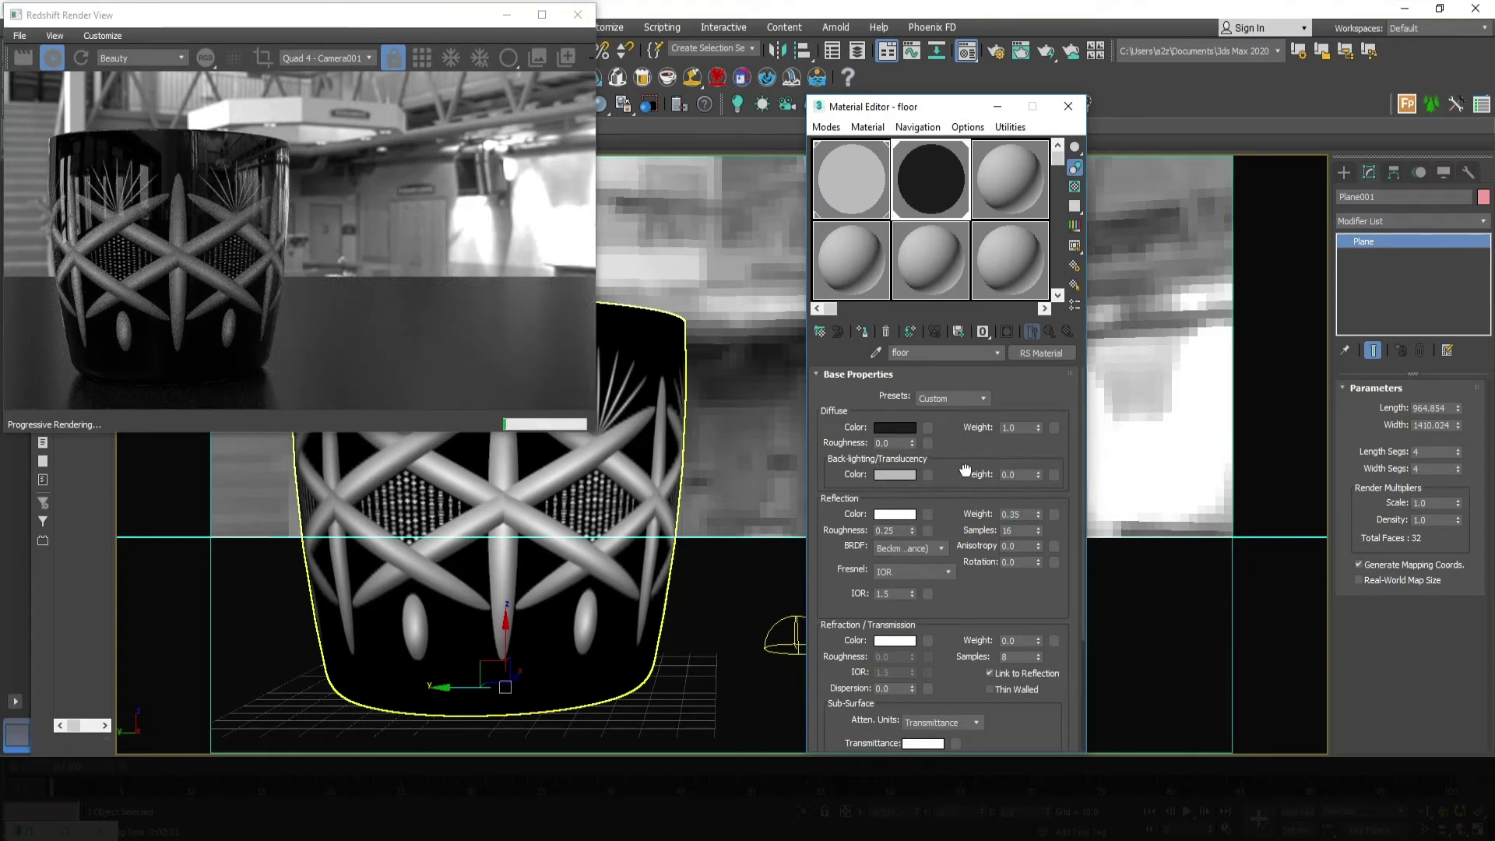
pyautogui.moveTo(966, 470); pyautogui.dragTo(973, 569)
# Apply the Glass preset to the Glass material
pyautogui.click(955, 202)
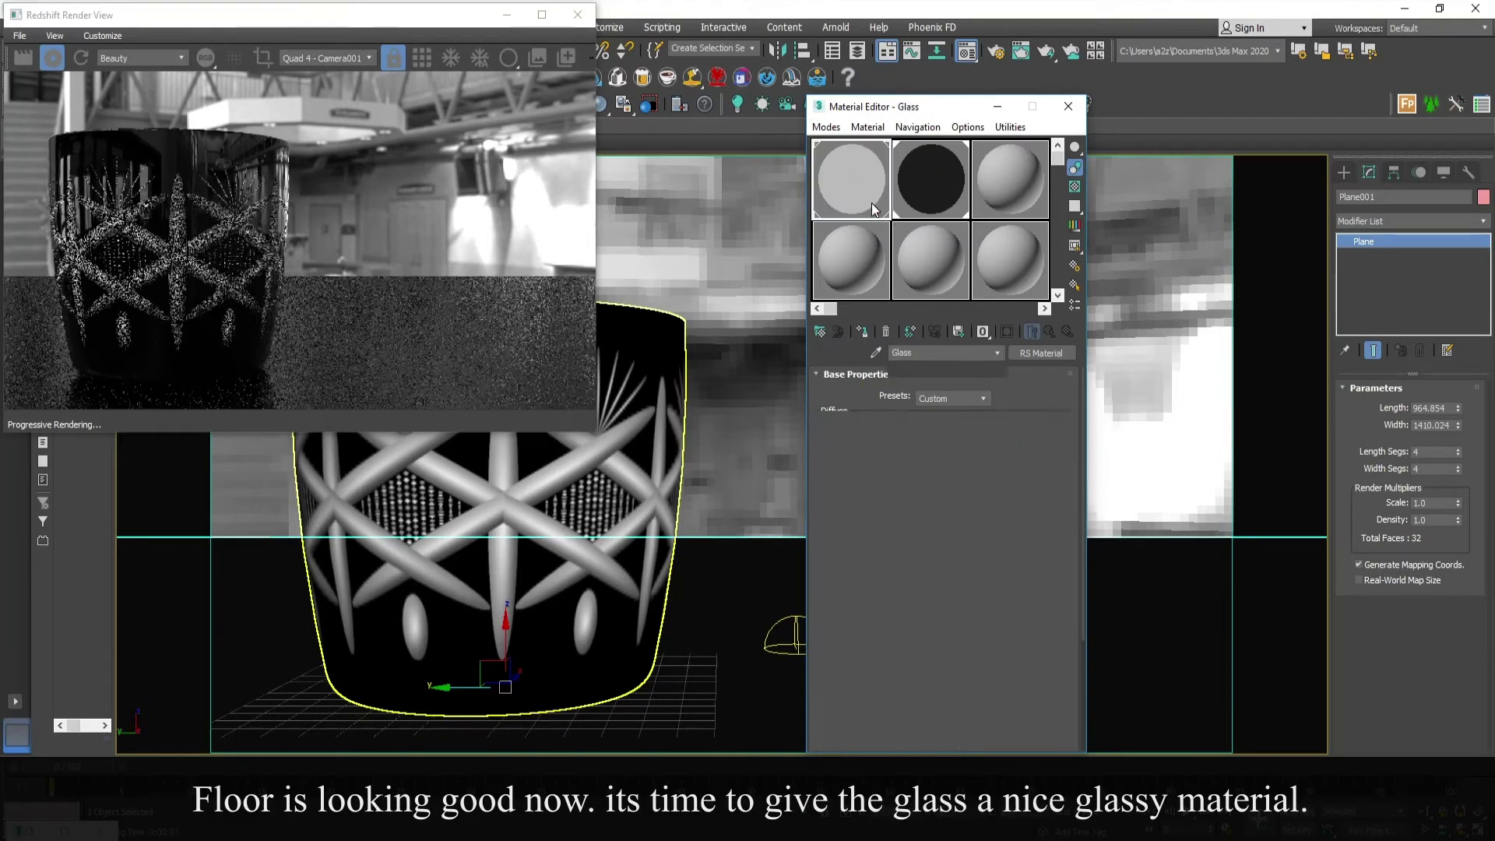
pyautogui.click(979, 397)
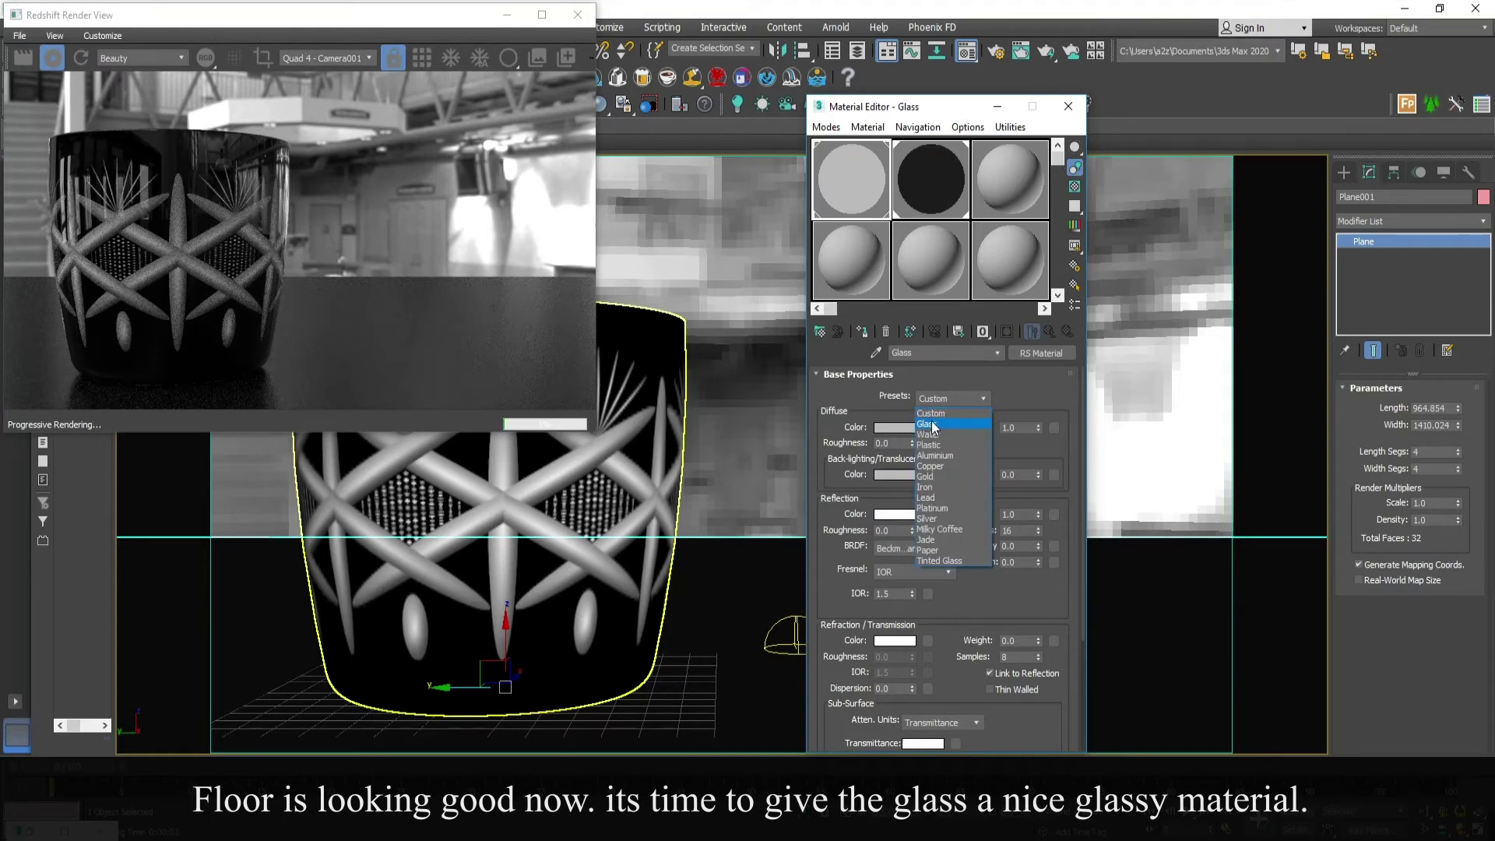
pyautogui.click(937, 424)
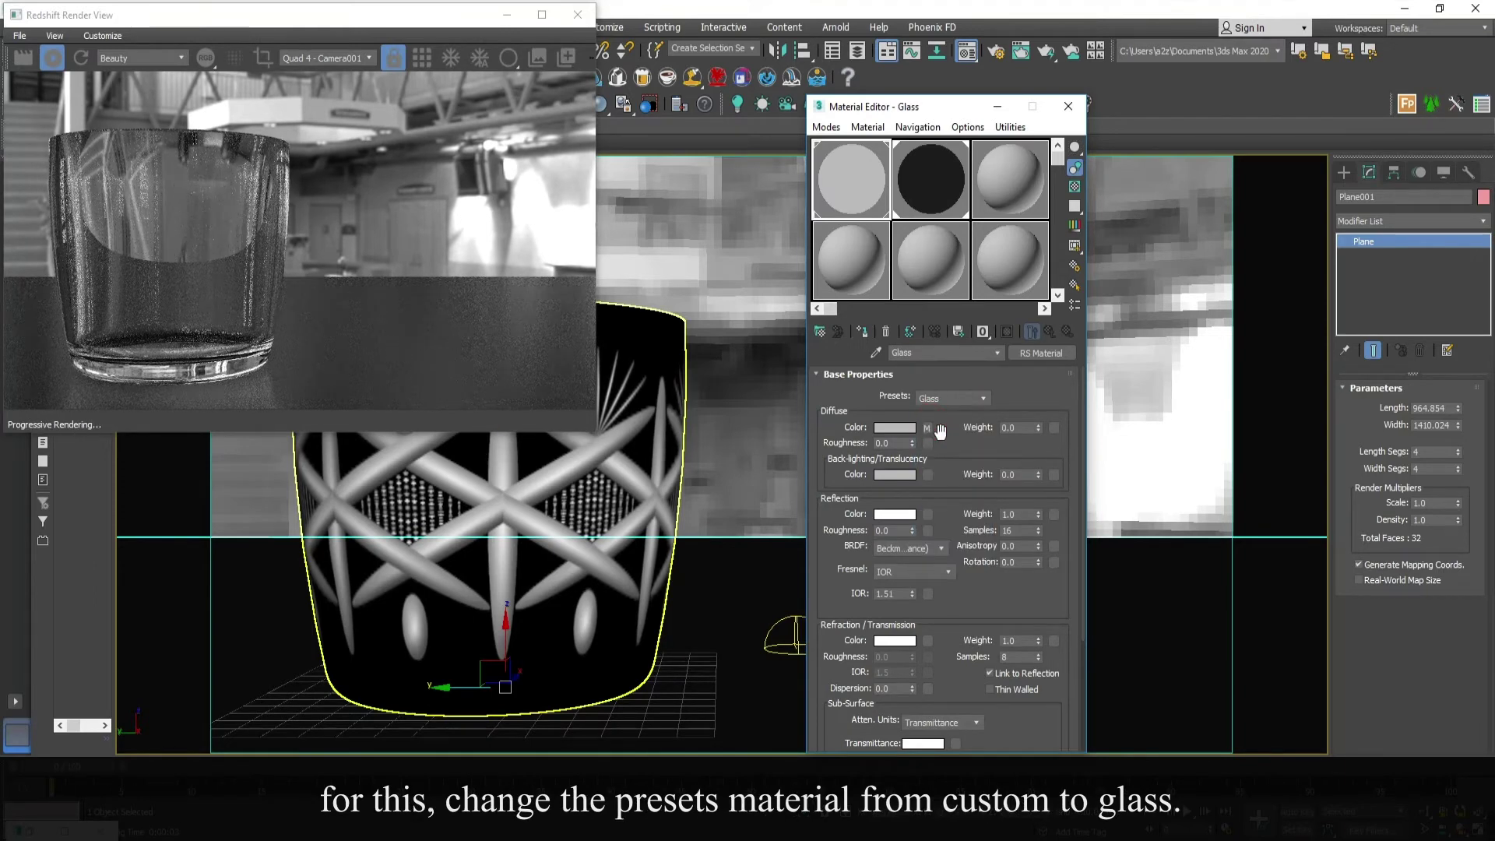
# Load the glass texture image from the Glass design folder as a bitmap in the Glass material's Displacement map
pyautogui.scroll(-4, 961, 476)
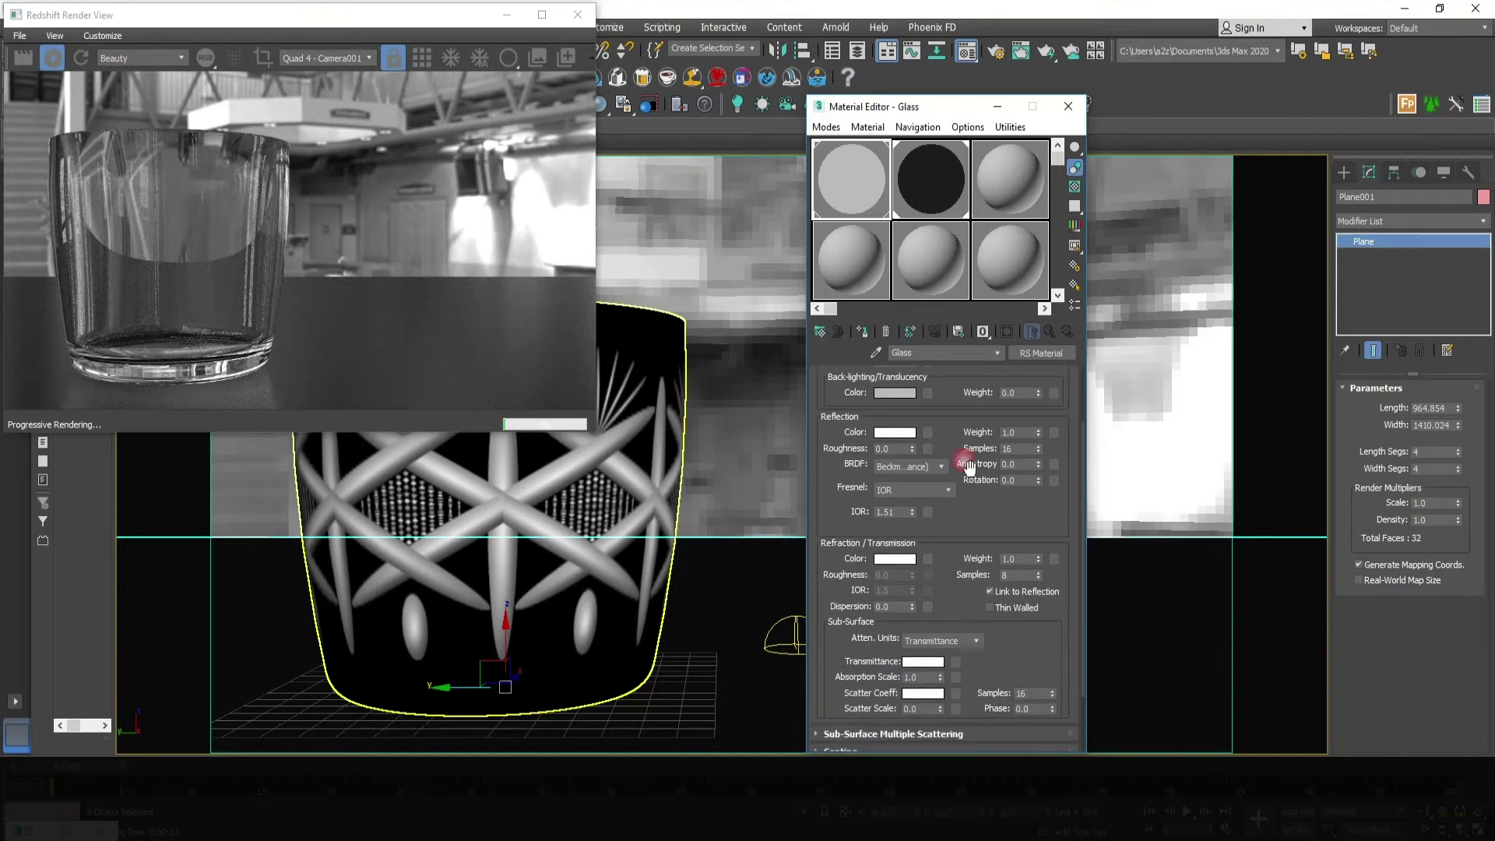
pyautogui.moveTo(969, 466); pyautogui.dragTo(991, 389)
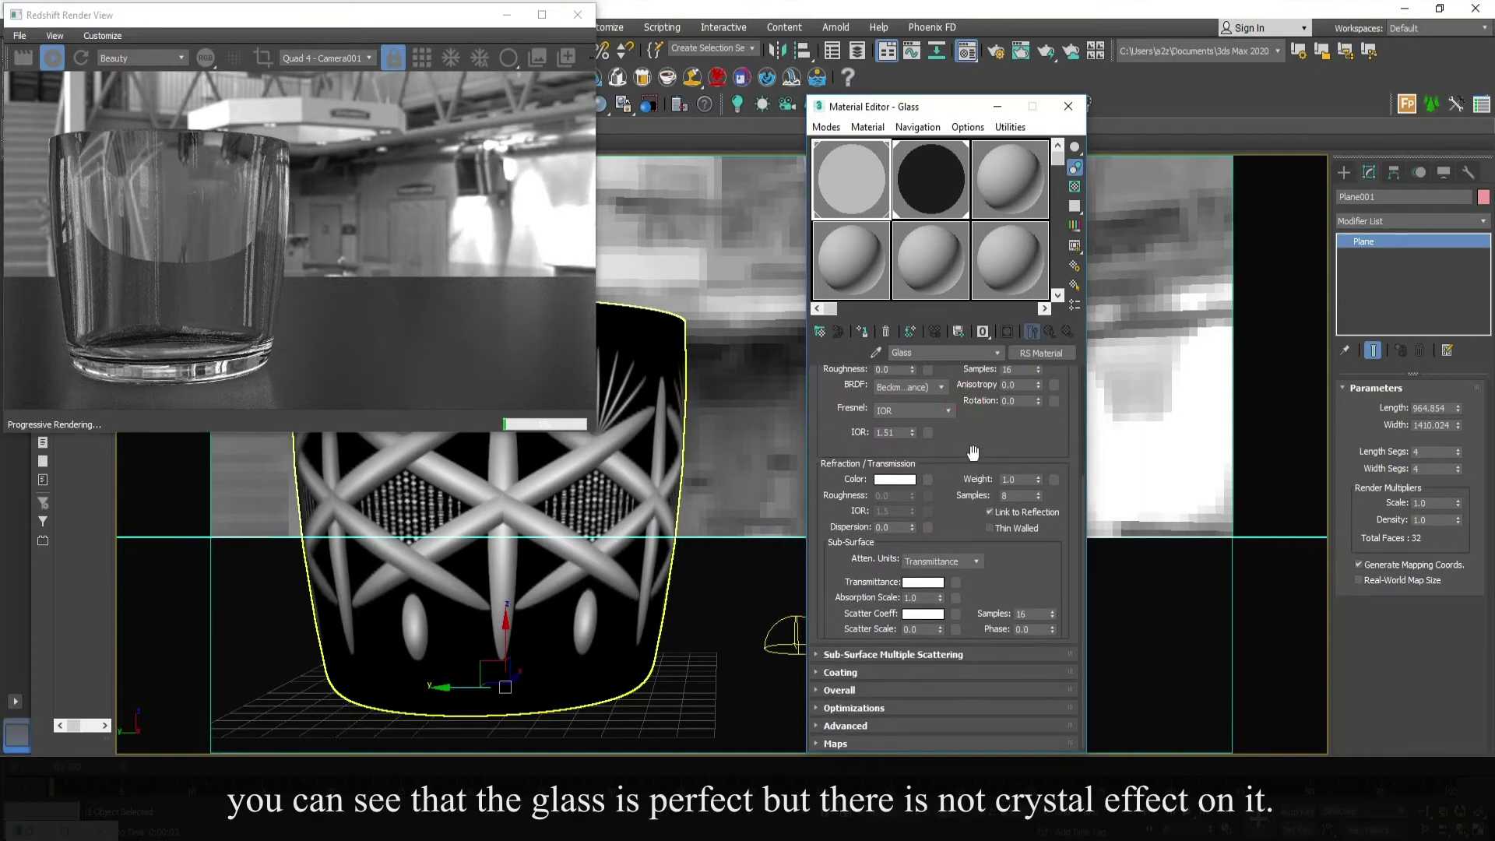
pyautogui.click(882, 739)
pyautogui.moveTo(1080, 586); pyautogui.dragTo(1036, 493)
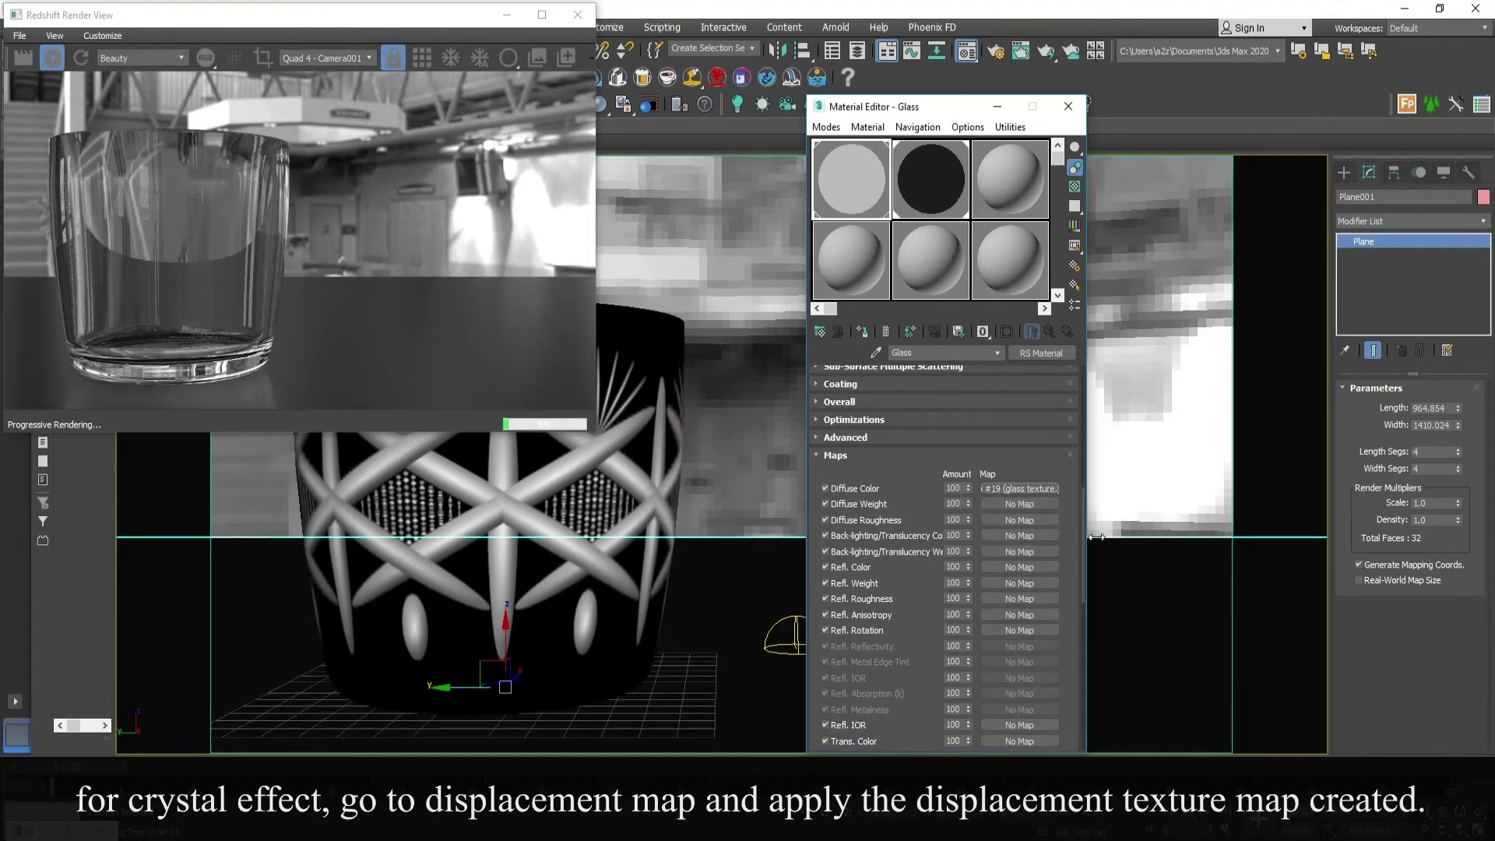
pyautogui.moveTo(1081, 545); pyautogui.dragTo(1081, 697)
pyautogui.click(1019, 716)
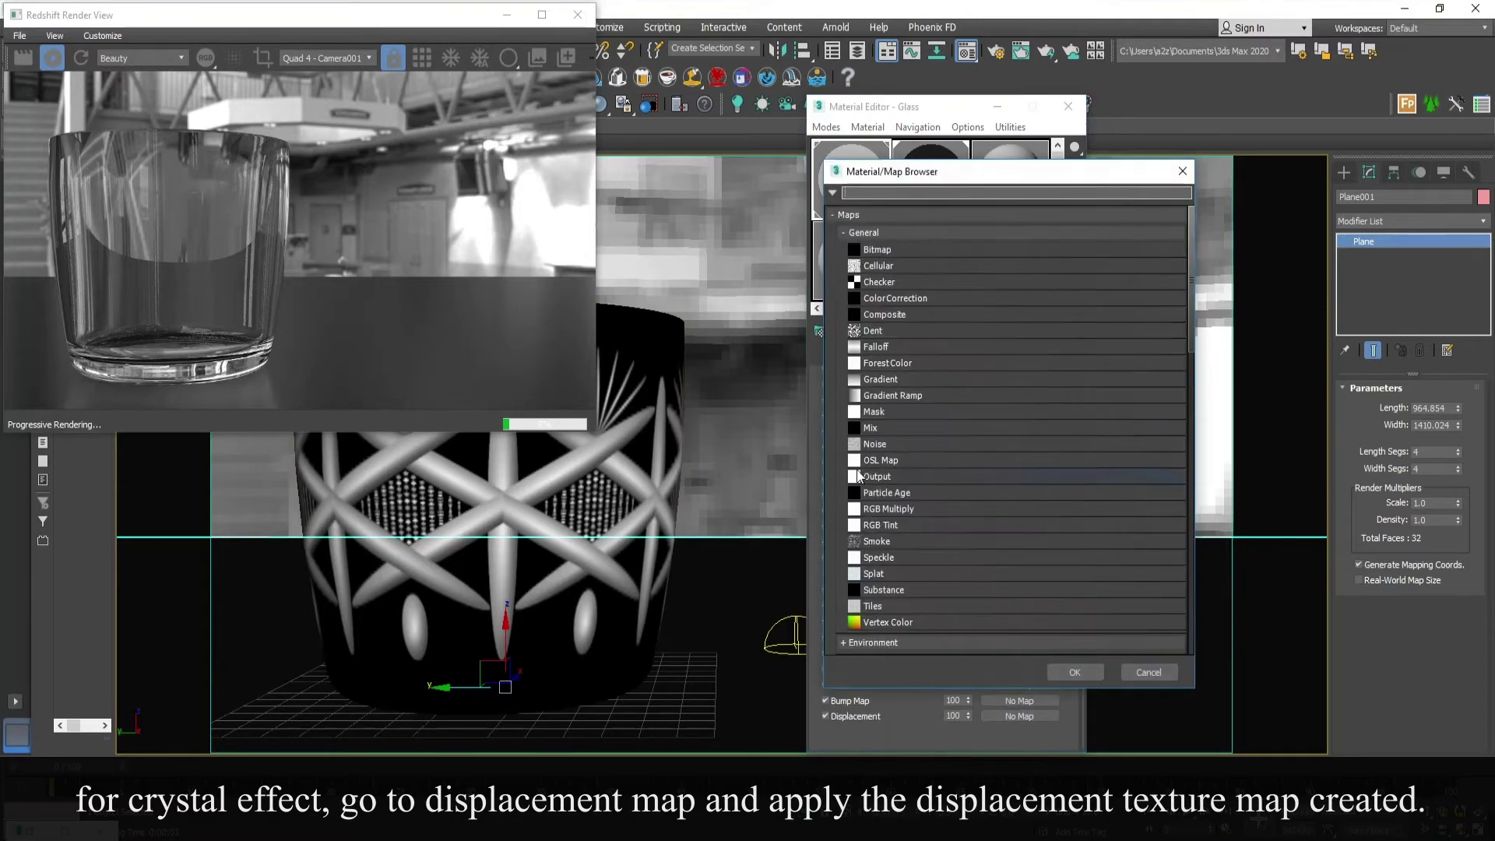
pyautogui.doubleClick(877, 249)
pyautogui.click(516, 195)
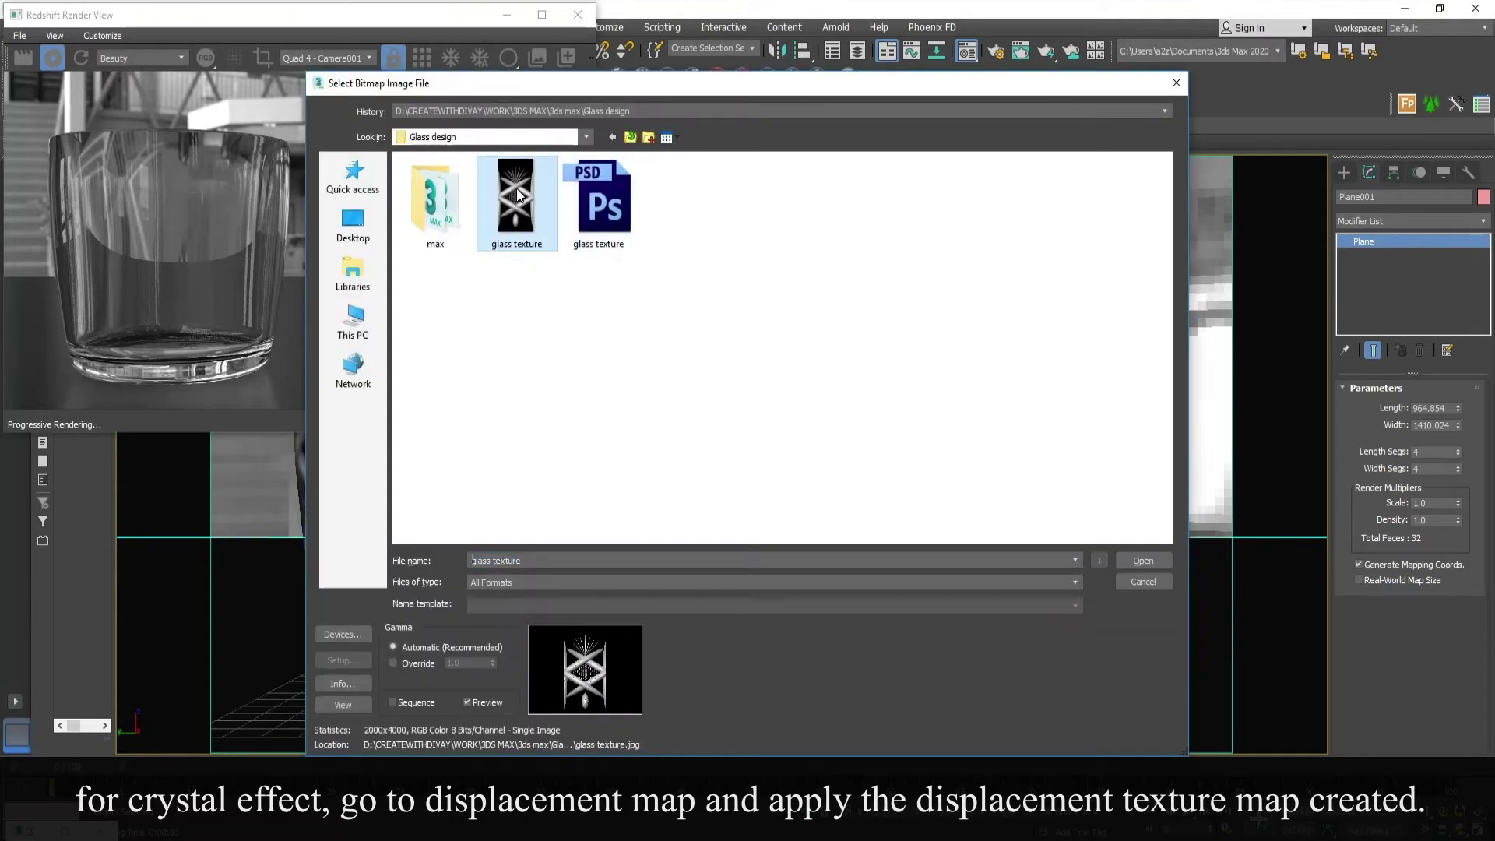
pyautogui.click(1141, 561)
# Add the Redshift Mesh Parameters modifier to the glass, with tessellation and displacement enabled
pyautogui.click(720, 467)
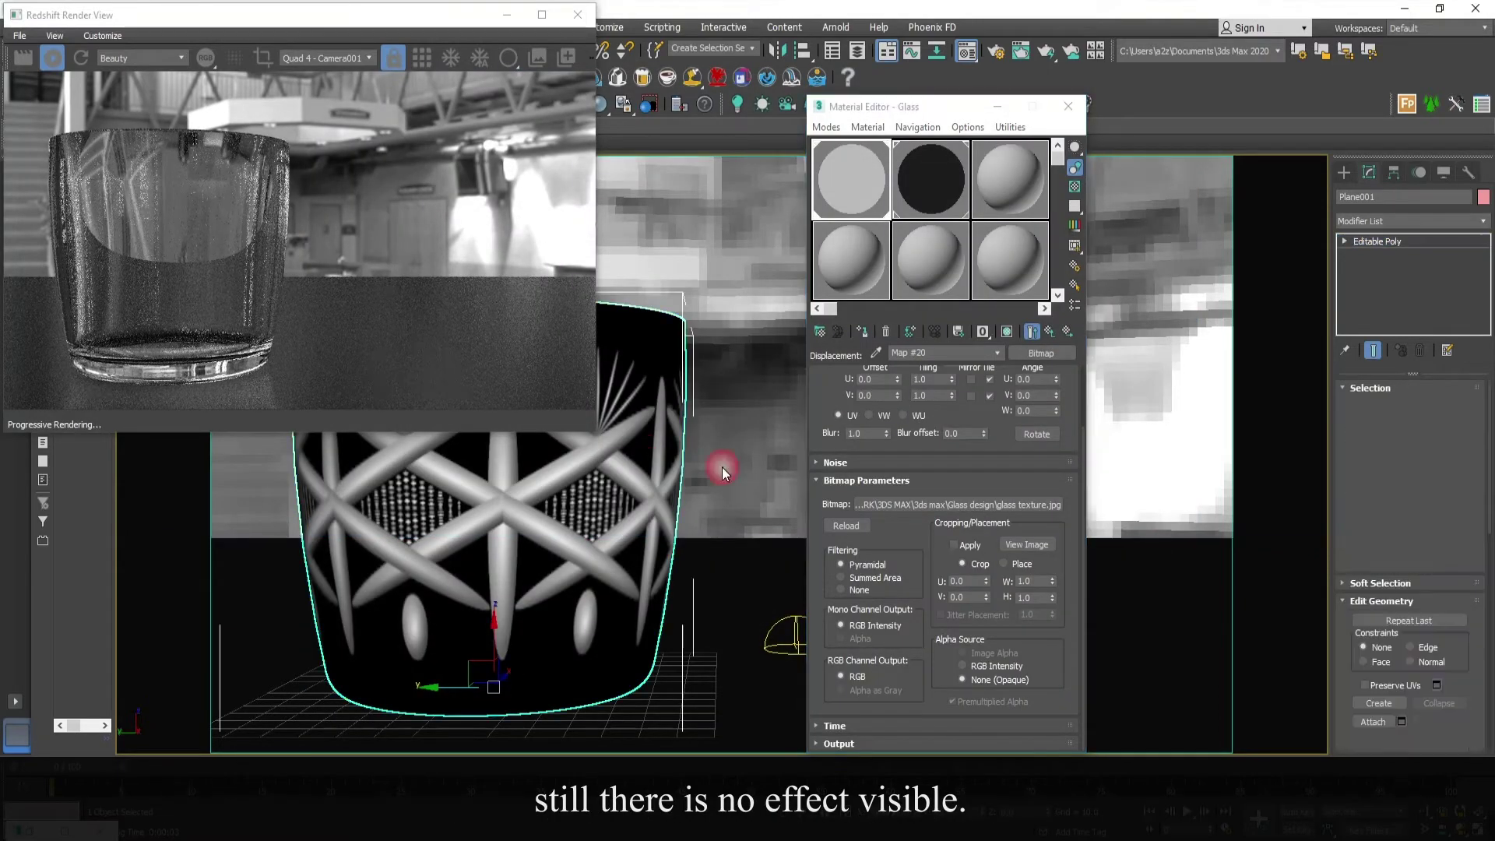
pyautogui.click(863, 333)
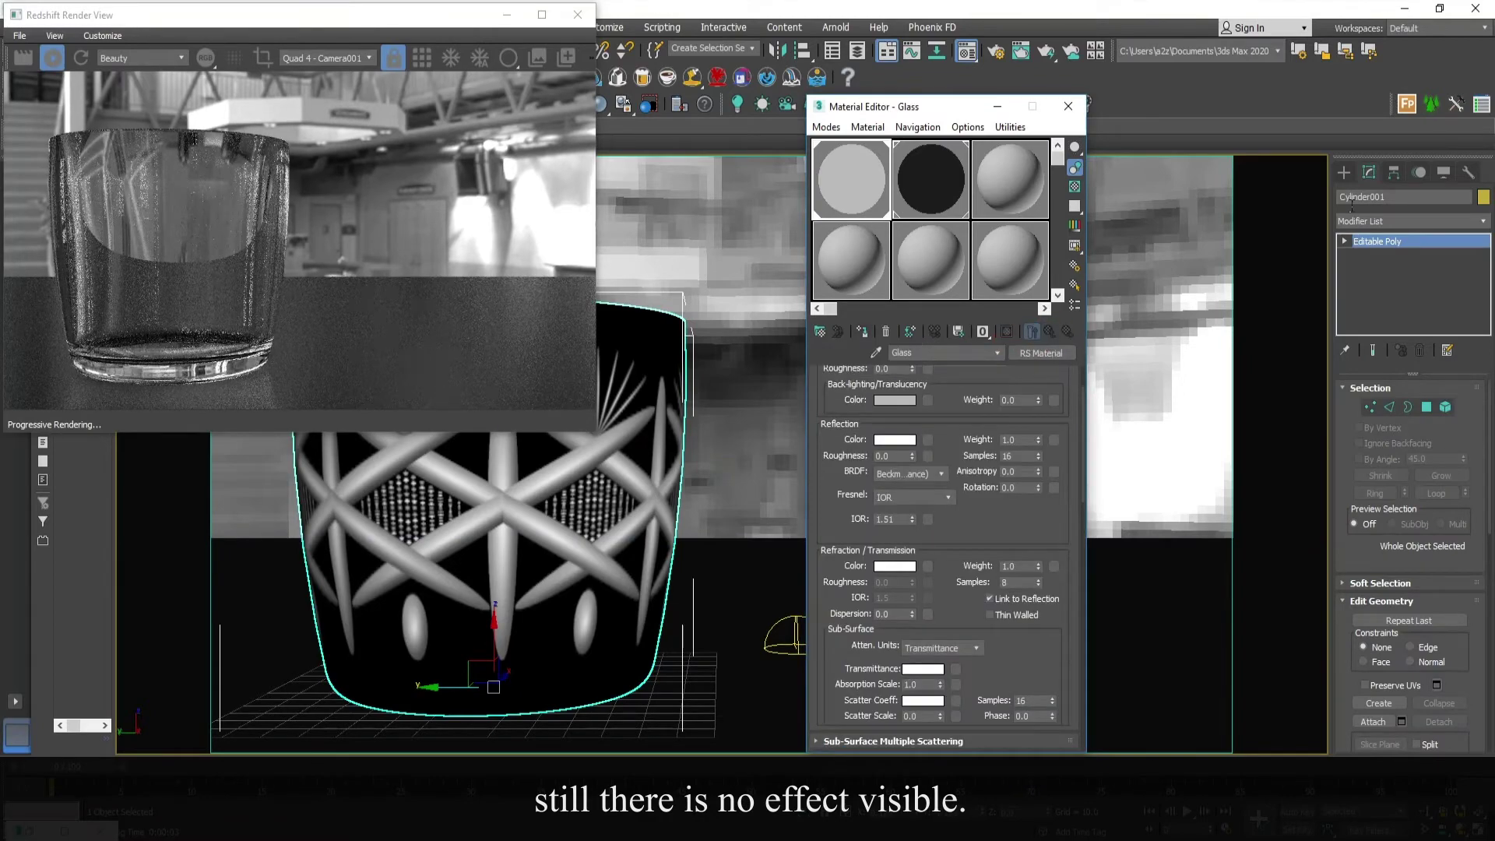
pyautogui.click(1394, 221)
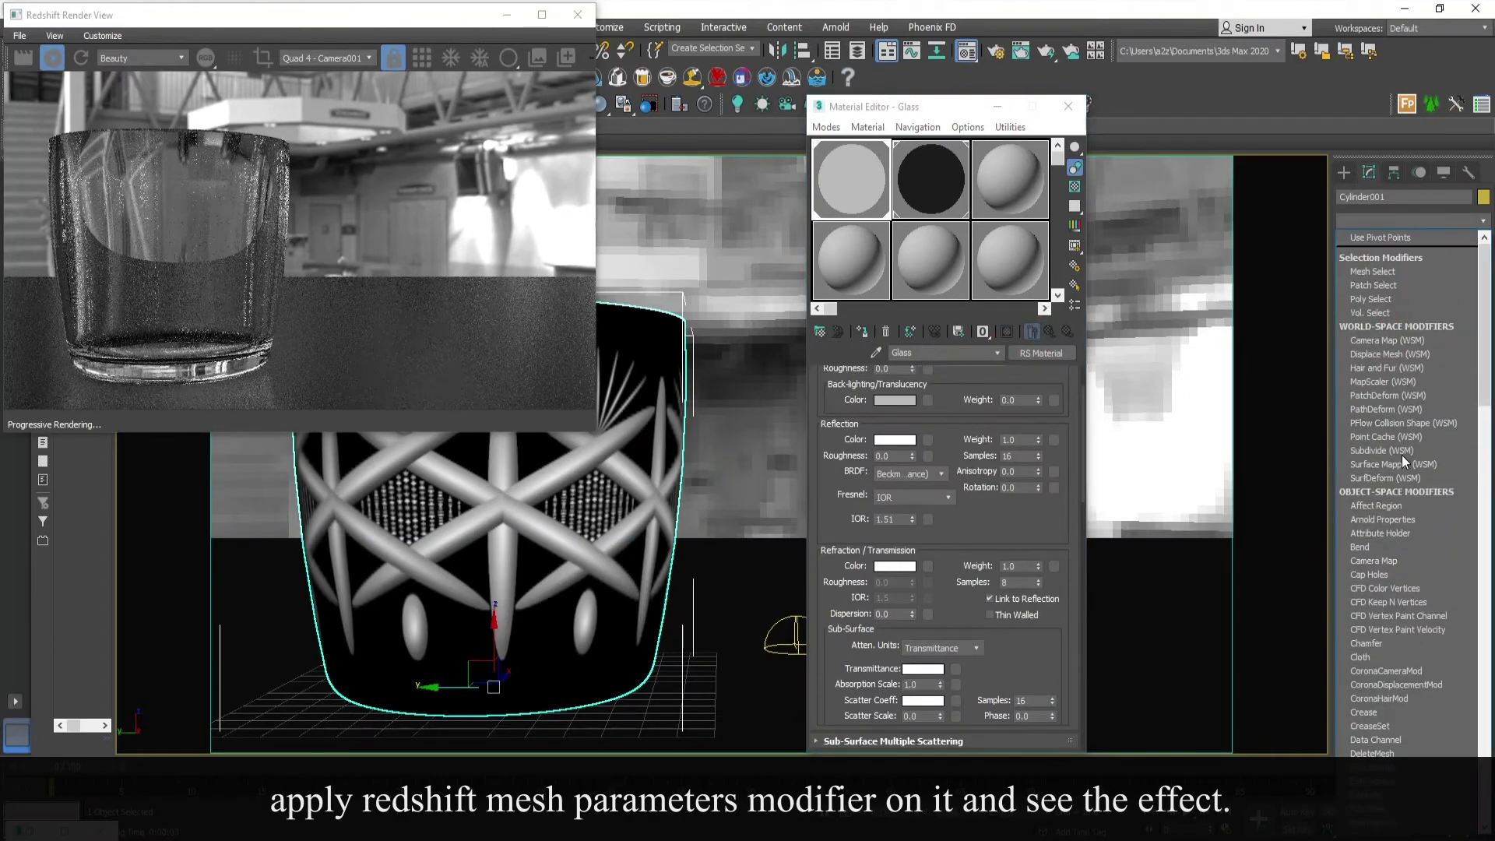
pyautogui.write('ra Attributes')
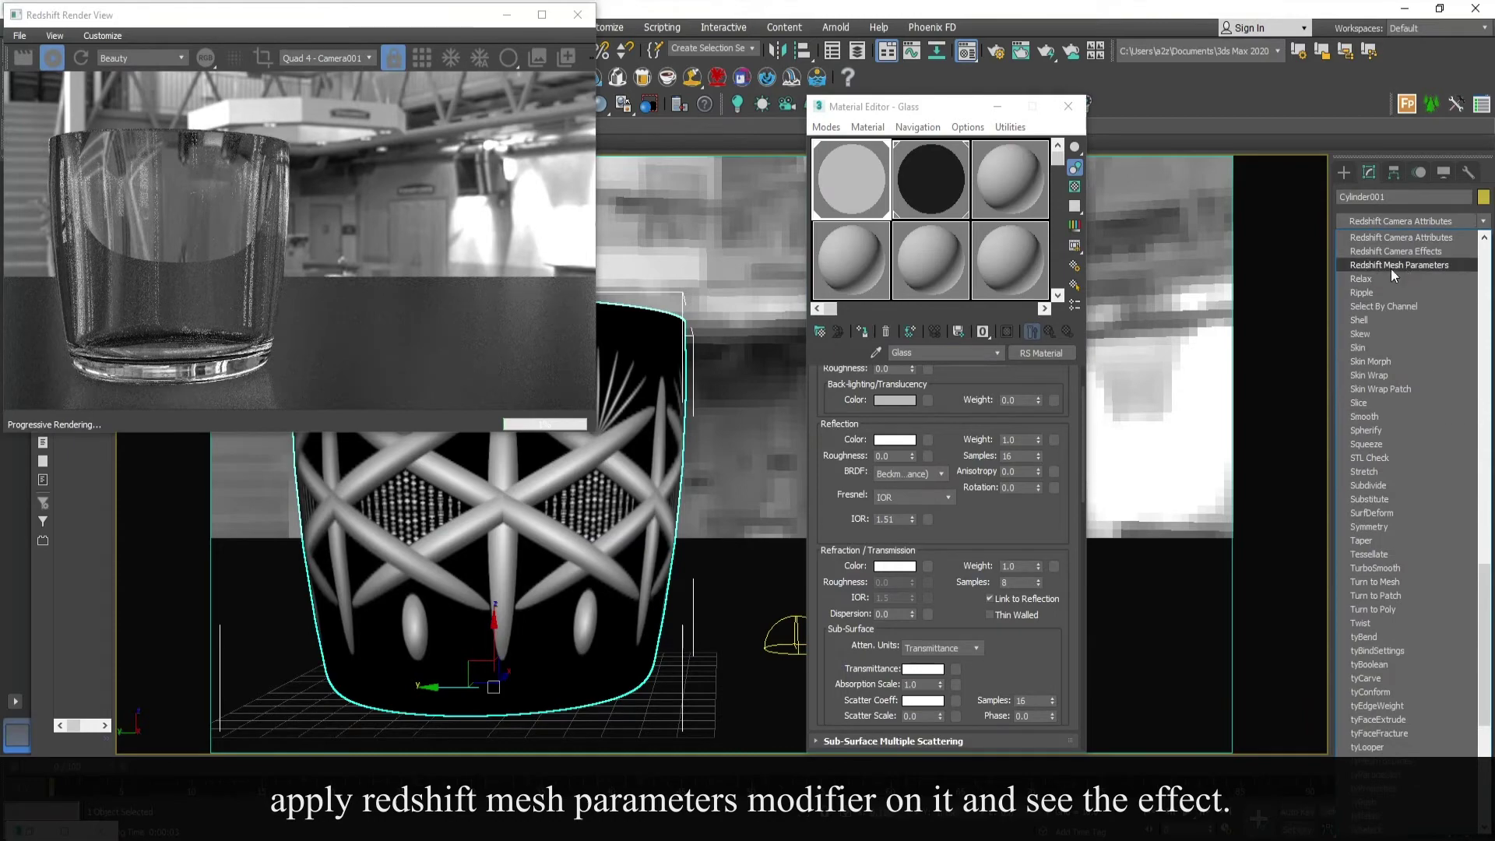
pyautogui.click(1384, 264)
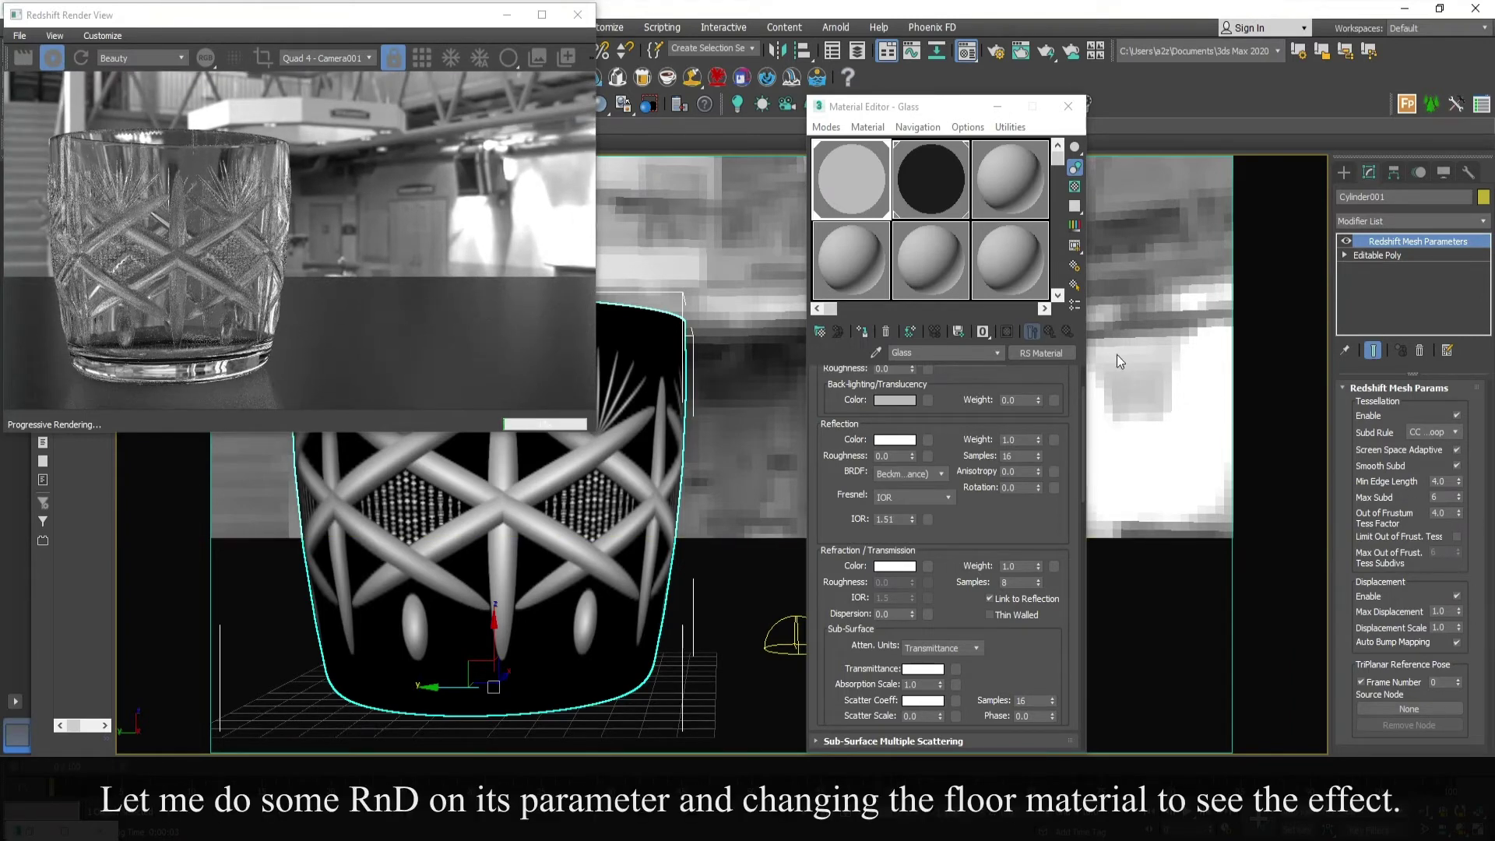
# Try the Glass, Copper and Paper presets on the floor material
pyautogui.click(960, 192)
pyautogui.click(973, 398)
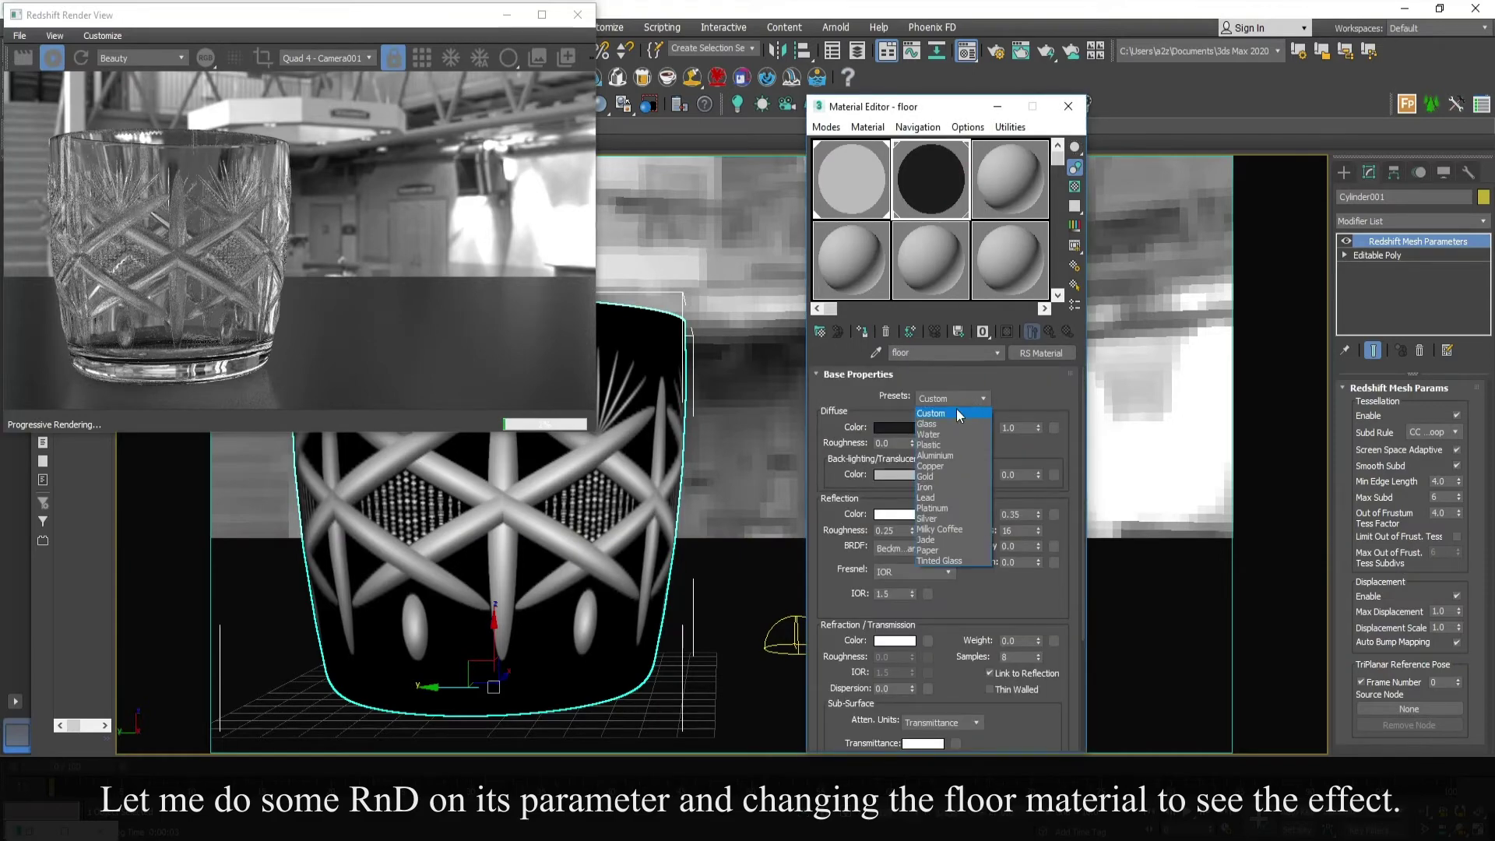
pyautogui.click(928, 424)
pyautogui.click(941, 398)
pyautogui.click(943, 465)
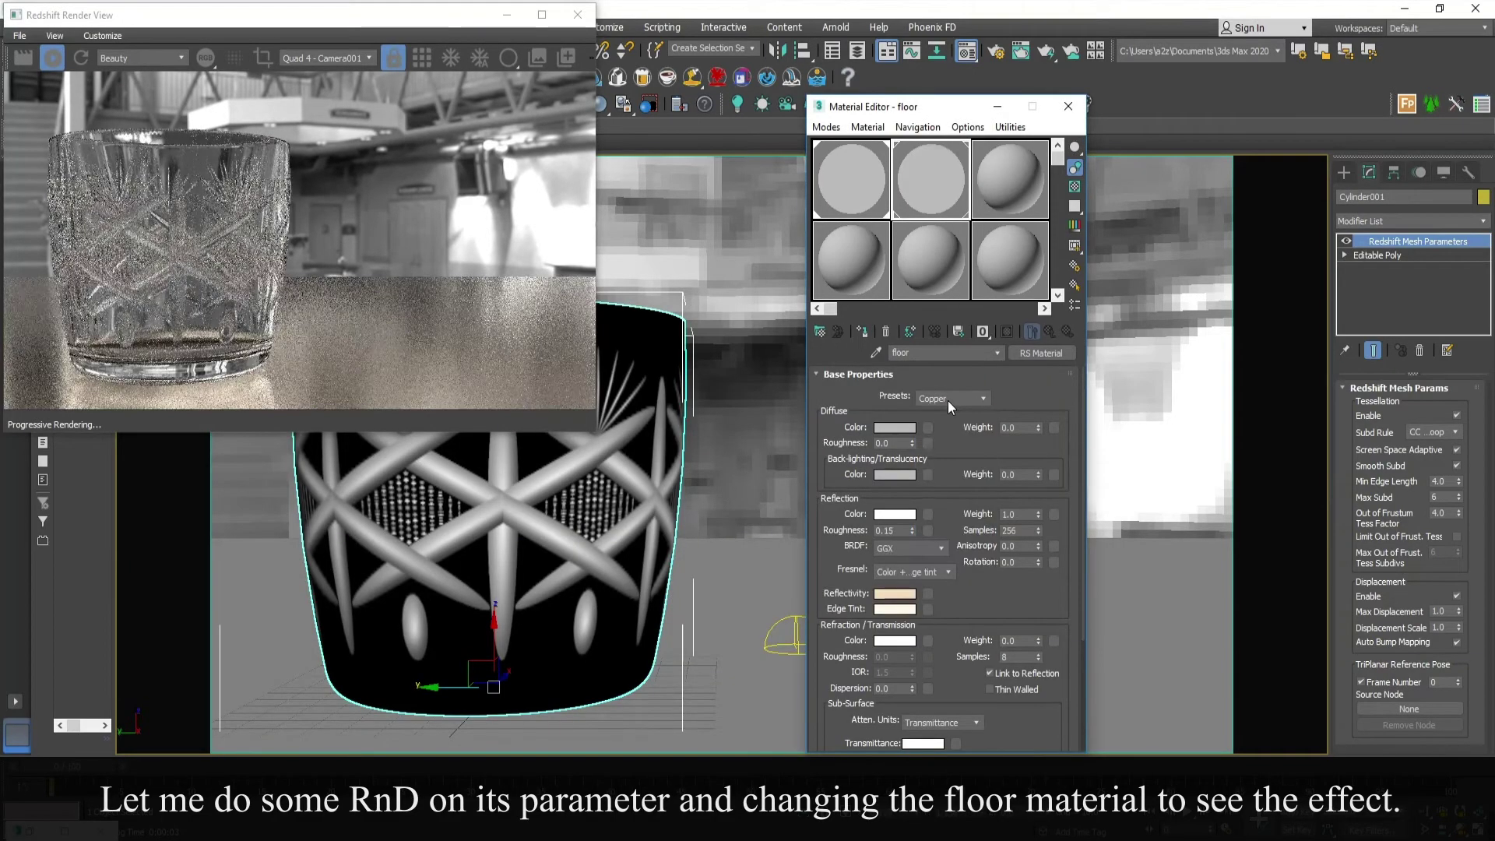
pyautogui.click(946, 400)
pyautogui.click(967, 397)
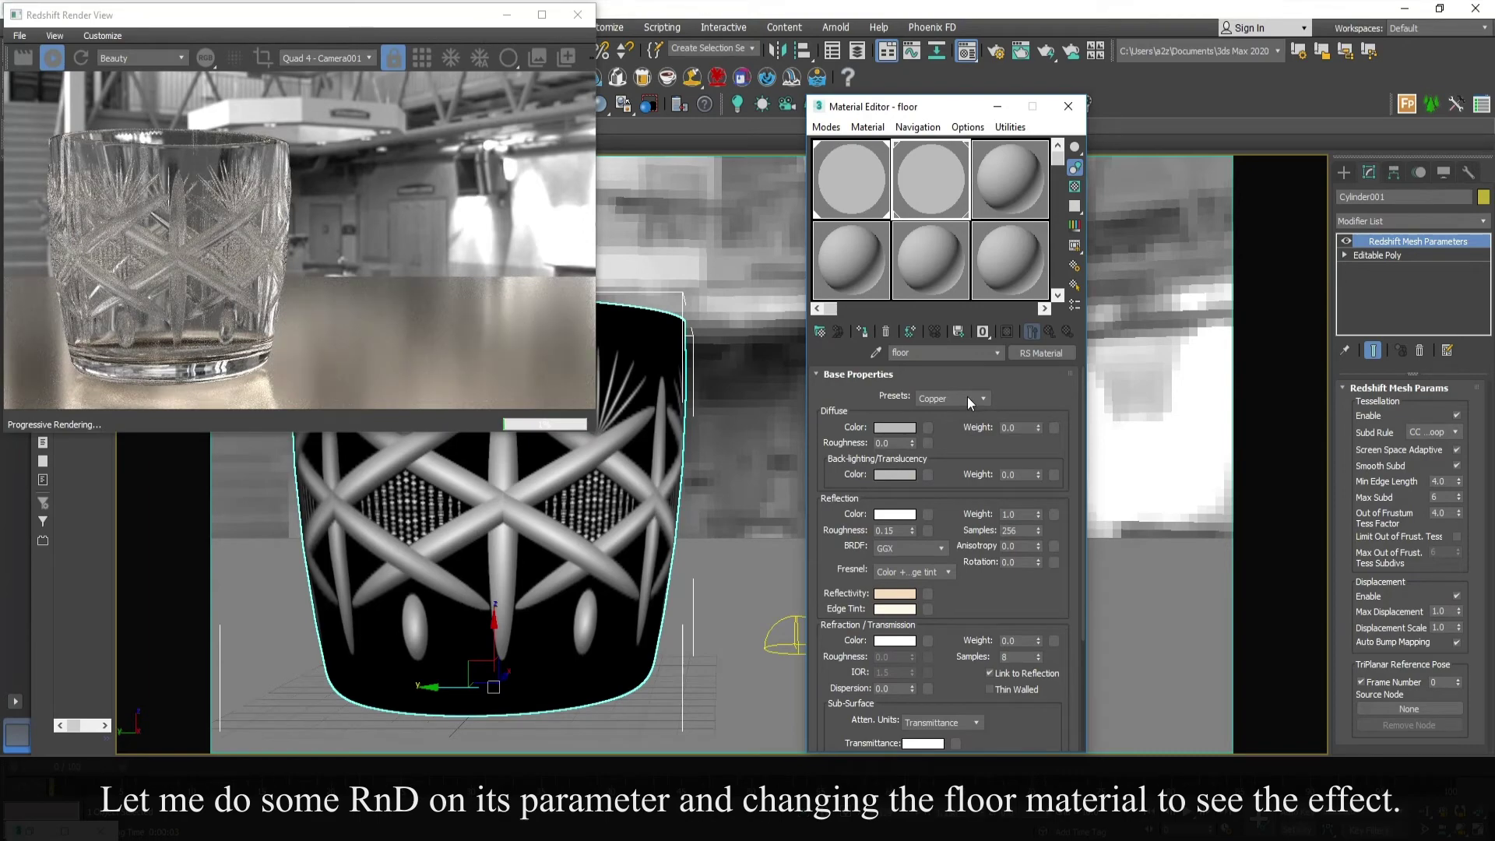
pyautogui.click(967, 396)
pyautogui.click(949, 556)
pyautogui.click(894, 426)
pyautogui.click(951, 398)
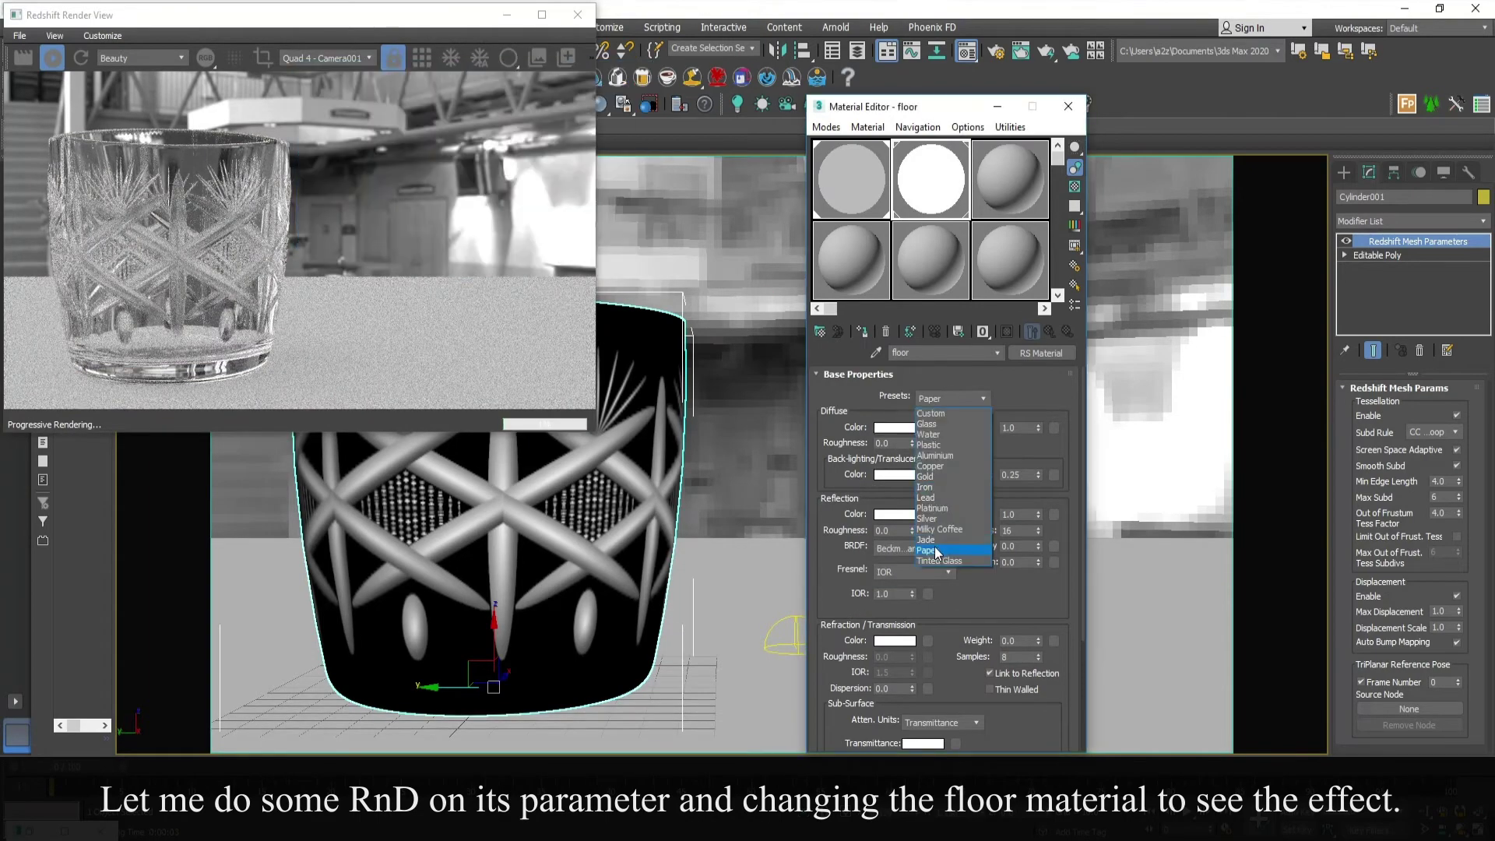
# Apply the Tinted Glass preset to the floor material and set its diffuse color to black
pyautogui.click(934, 534)
pyautogui.rightClick(639, 187)
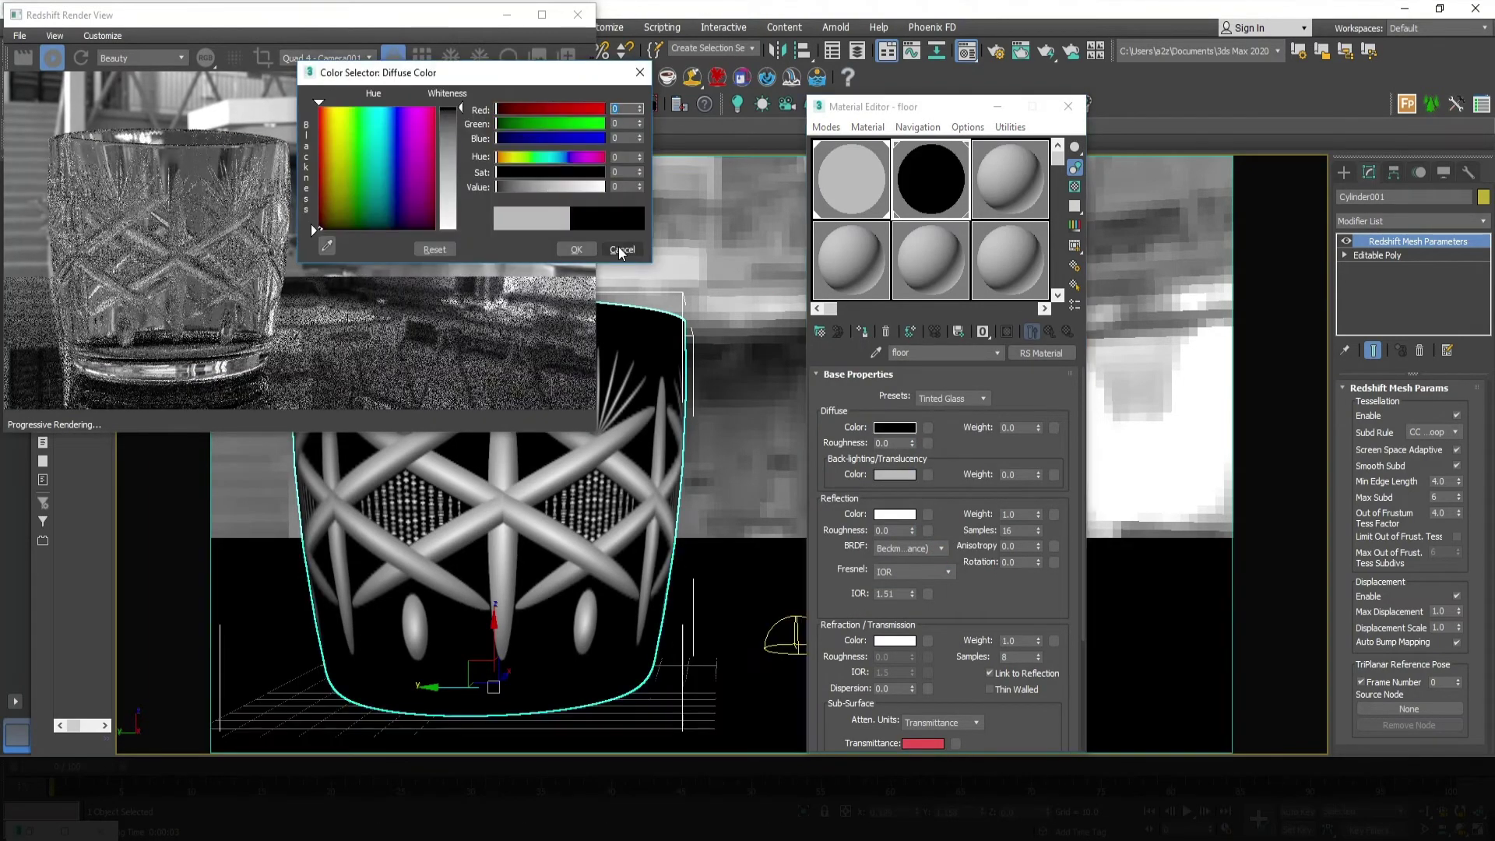
pyautogui.click(578, 250)
# Try a Displacement map amount of 50 on the Glass material and restart the interactive render
pyautogui.moveTo(1029, 407); pyautogui.dragTo(1028, 375)
pyautogui.scroll(-15, 908, 713)
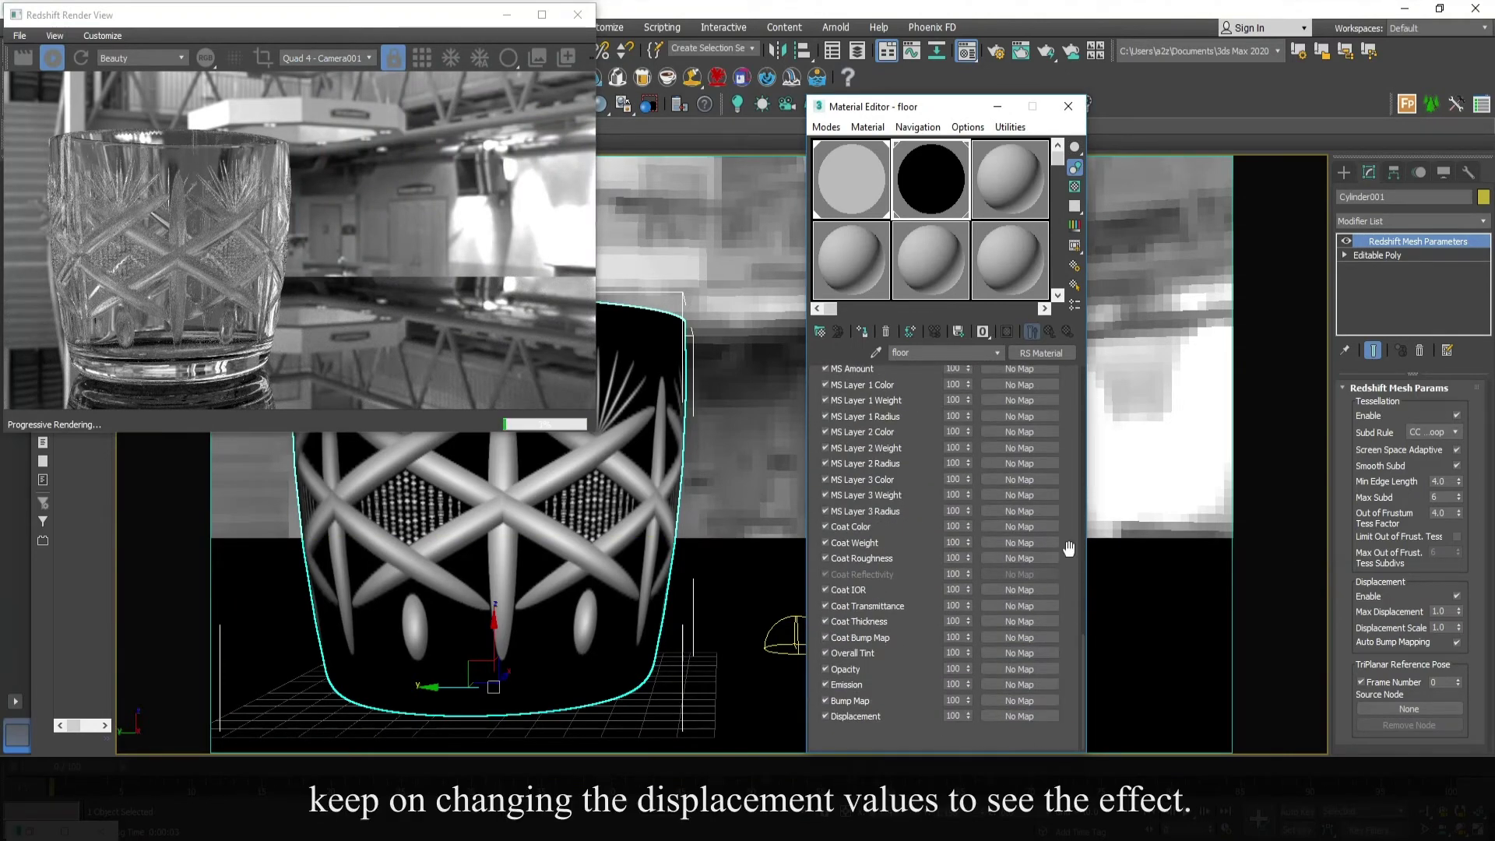
pyautogui.scroll(3, 1079, 506)
pyautogui.click(883, 276)
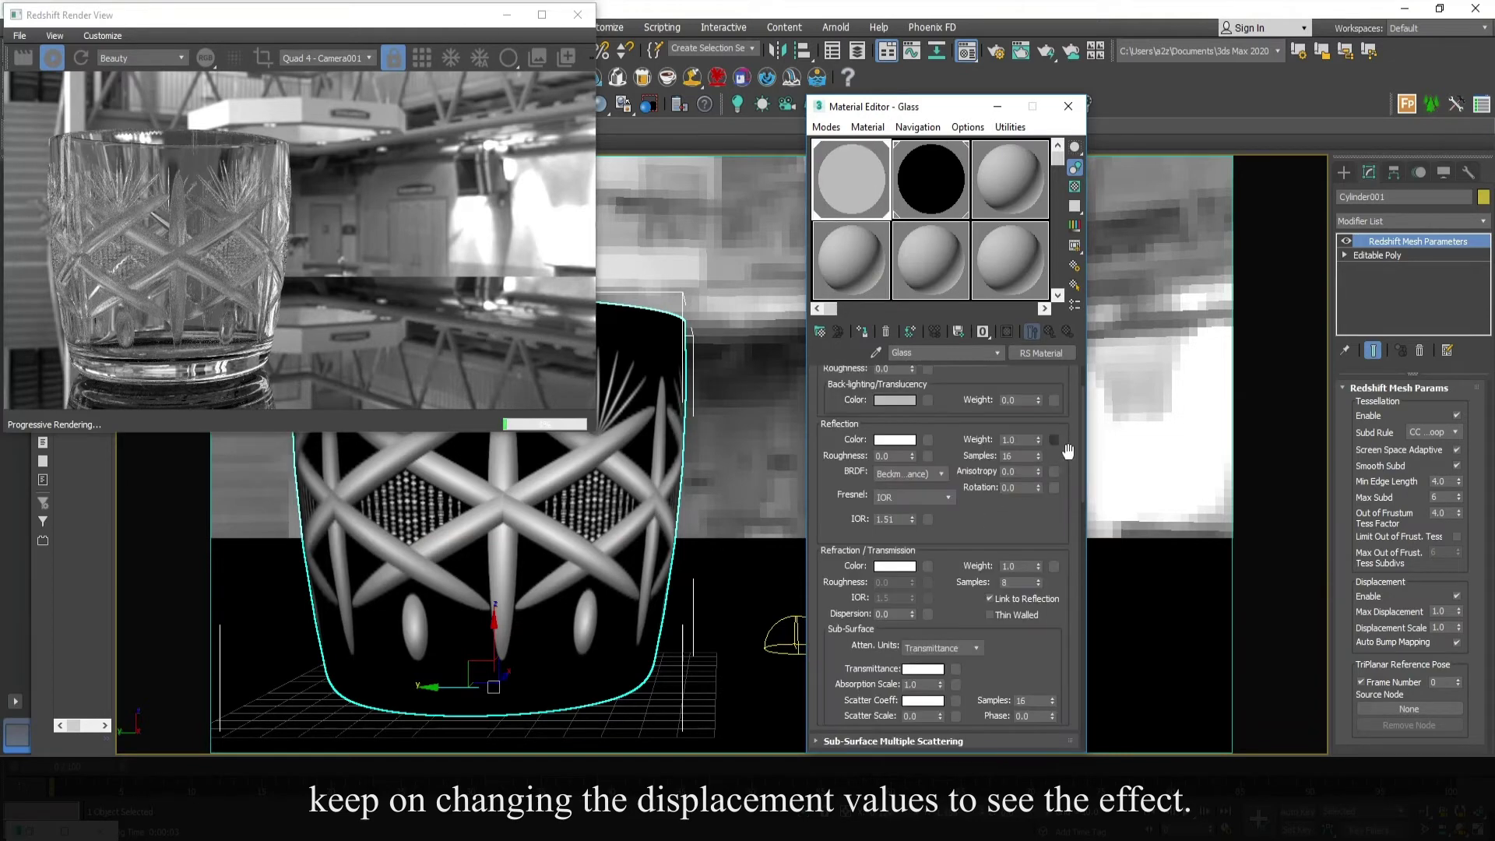
pyautogui.moveTo(1081, 461); pyautogui.dragTo(1071, 710)
pyautogui.click(1018, 712)
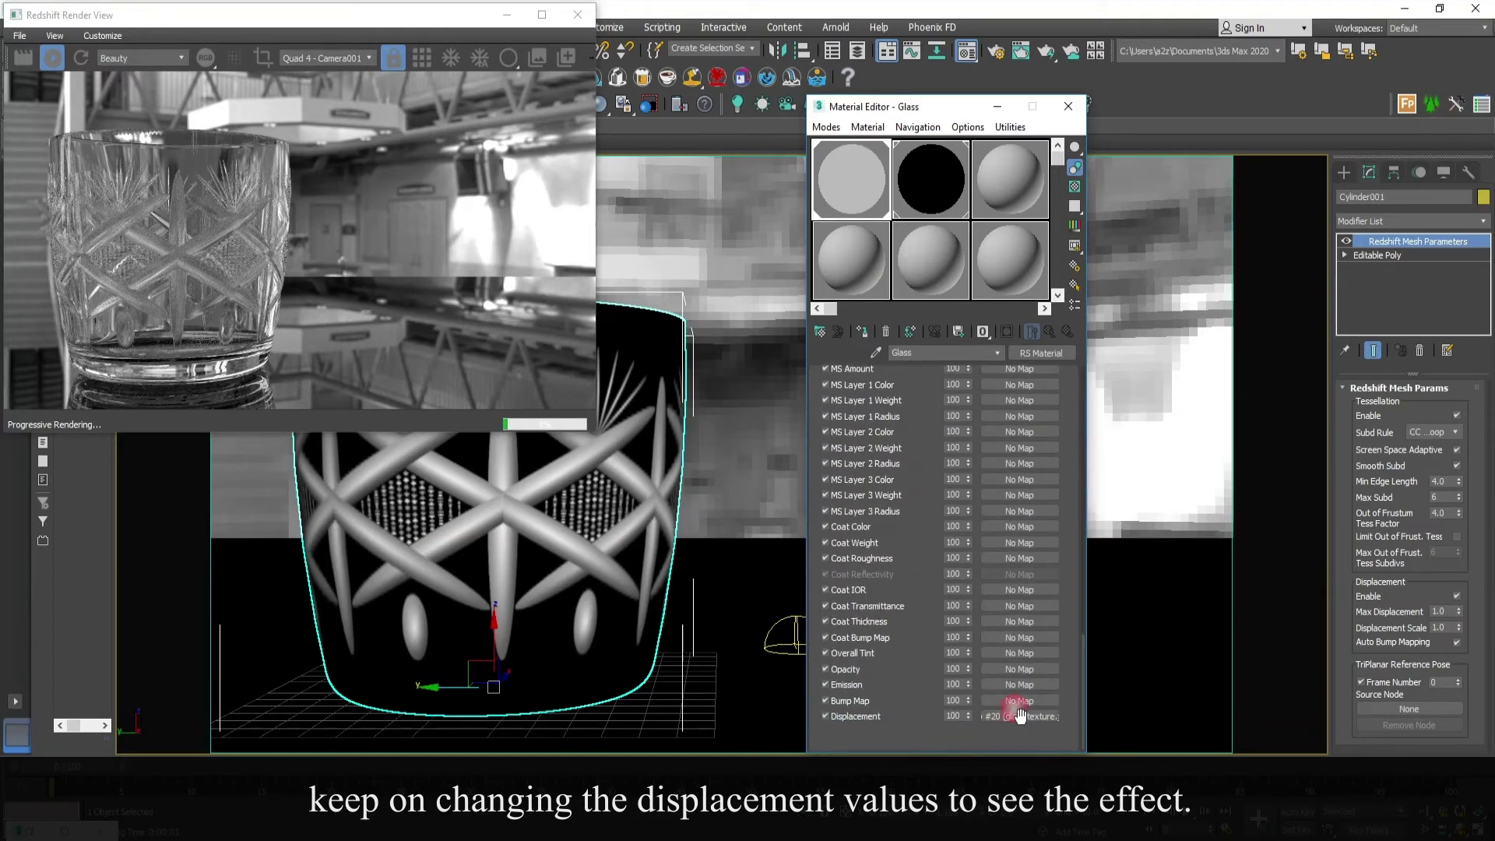
pyautogui.doubleClick(950, 715)
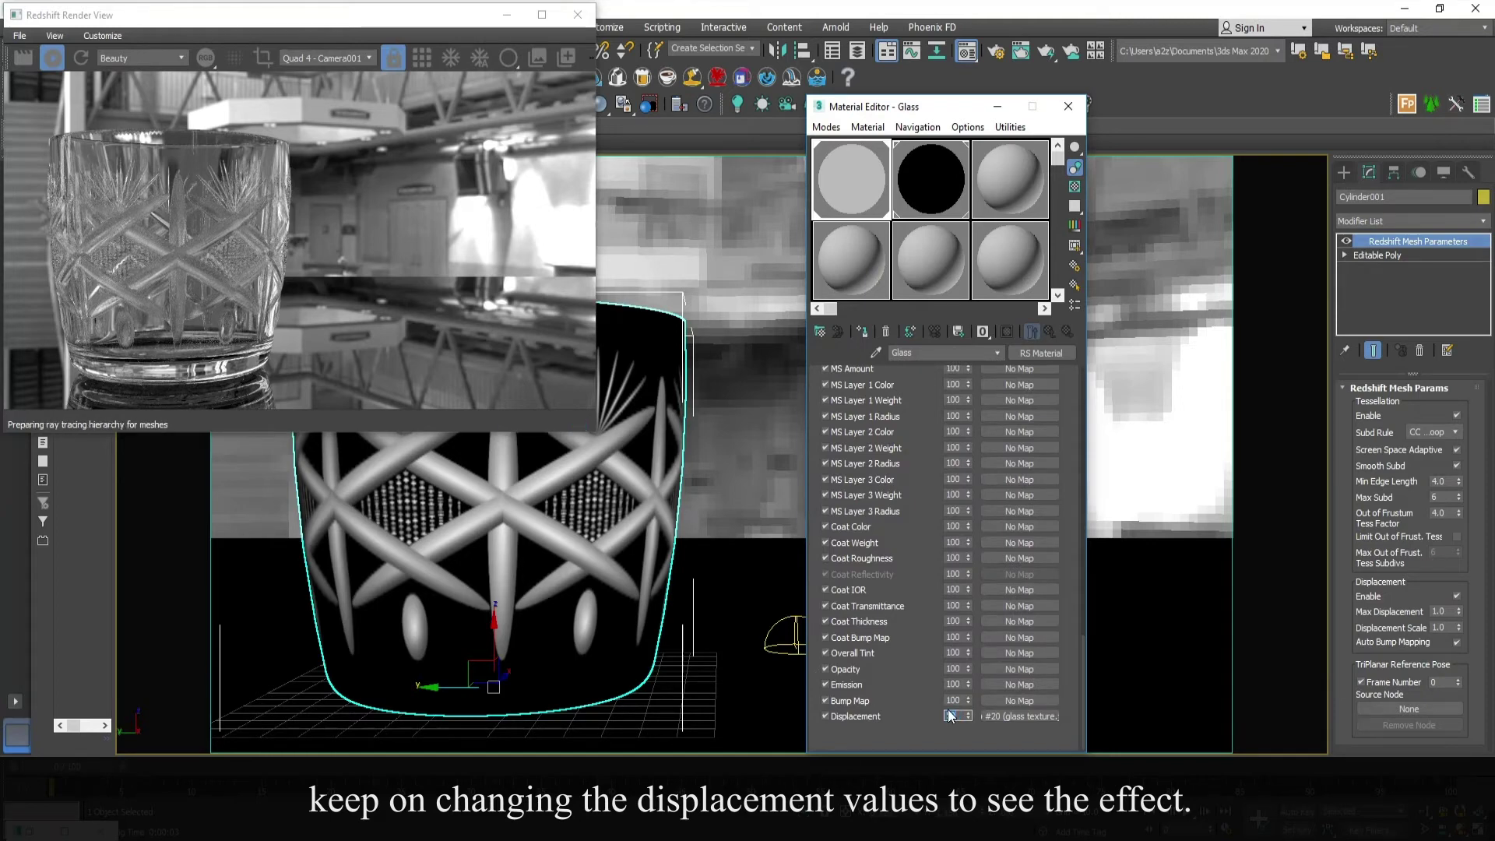
pyautogui.write('50')
pyautogui.click(56, 58)
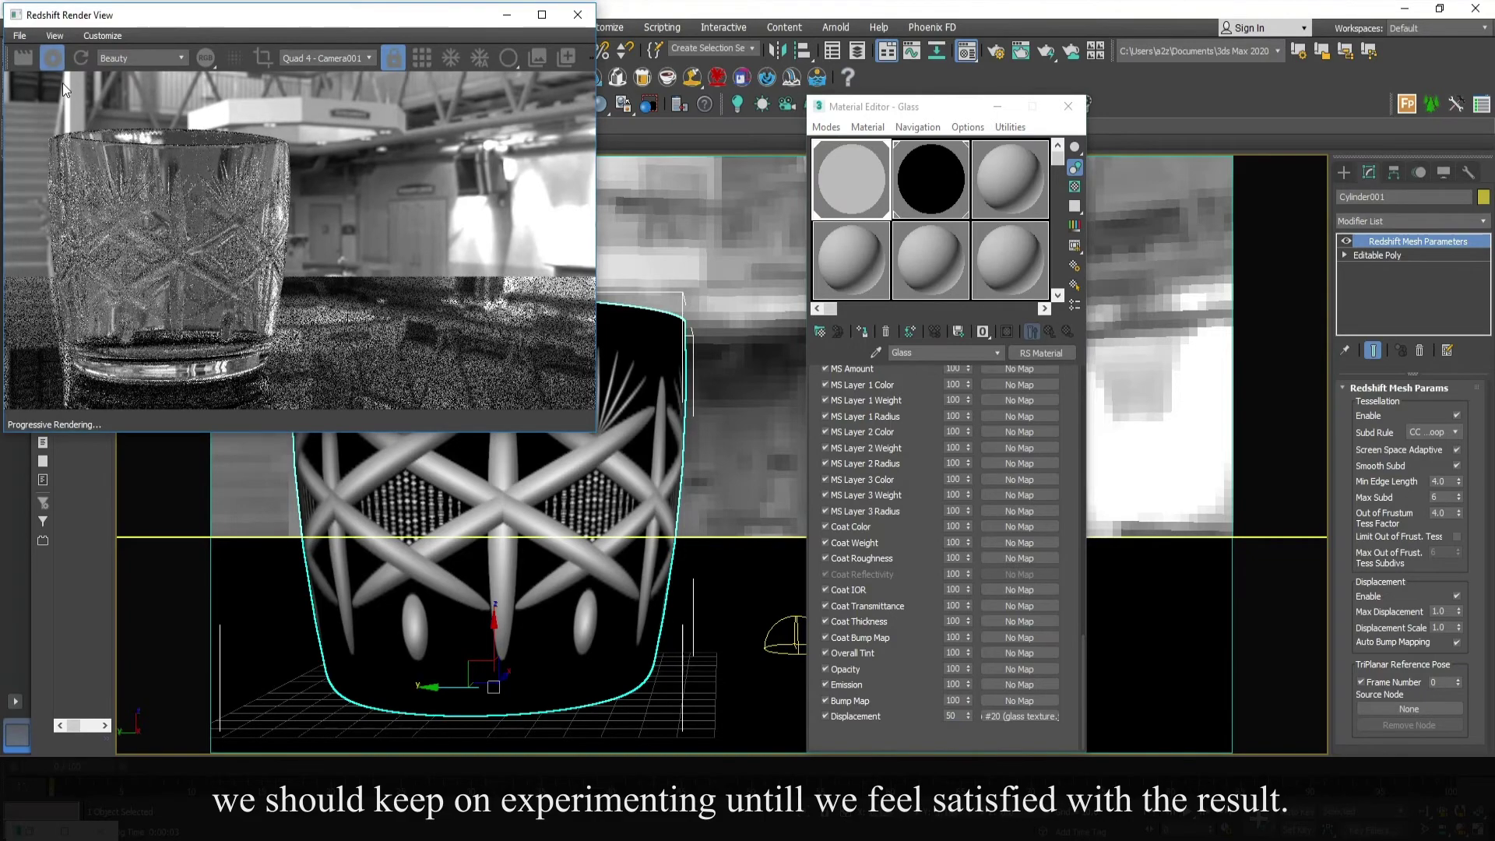
# Set the Glass material's Displacement map amount to 100 and the glass mesh's Max Displacement to 2.0, refreshing the render
pyautogui.moveTo(958, 718); pyautogui.dragTo(933, 729)
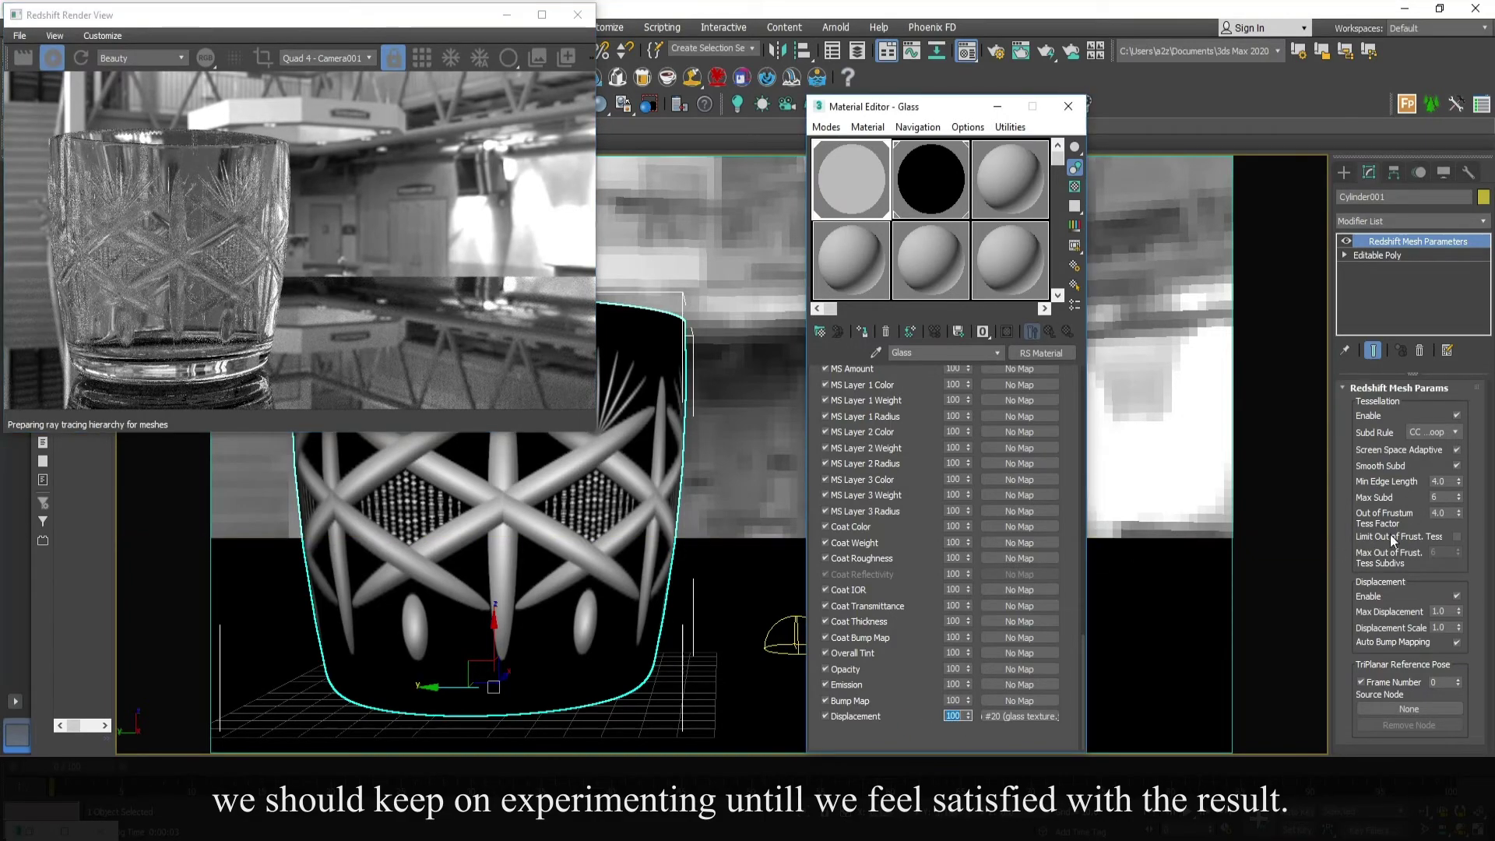
pyautogui.click(1480, 486)
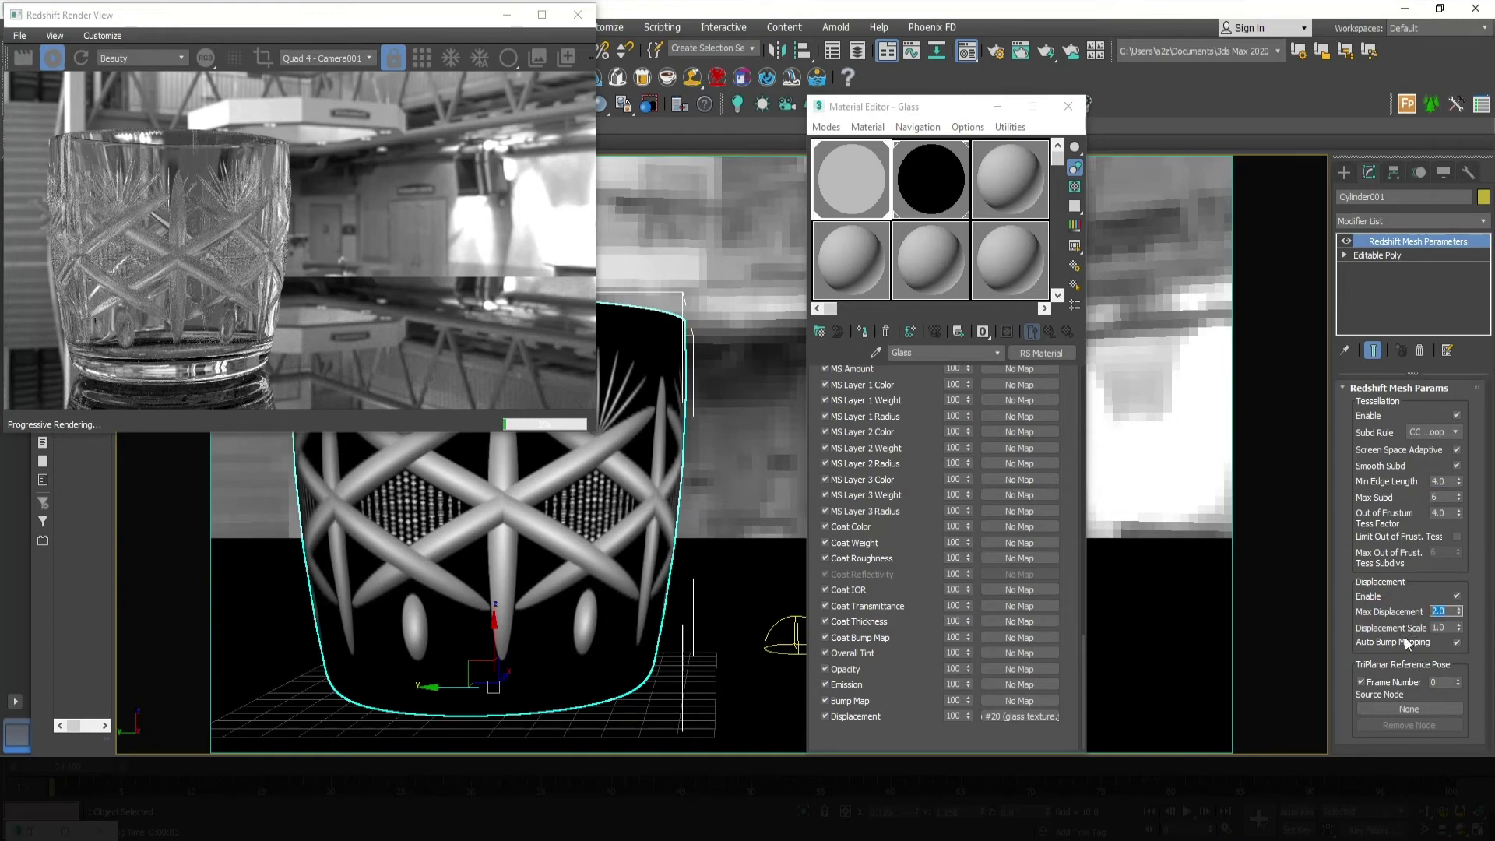
pyautogui.click(53, 58)
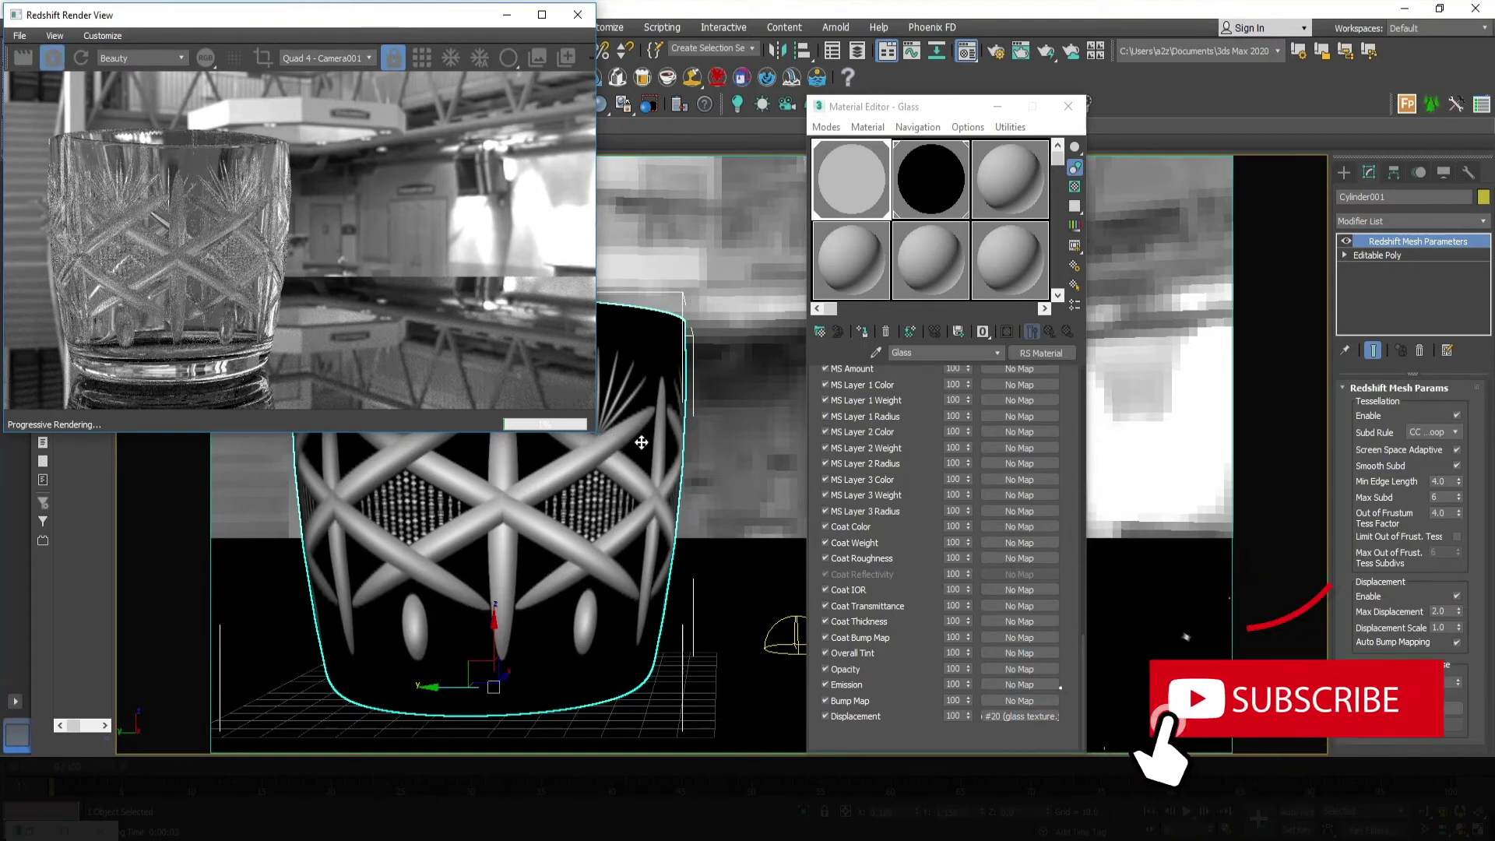
# Enlarge the Redshift Render View and set the glass mesh's Displacement Scale to 2.0
pyautogui.moveTo(391, 22); pyautogui.dragTo(399, 26)
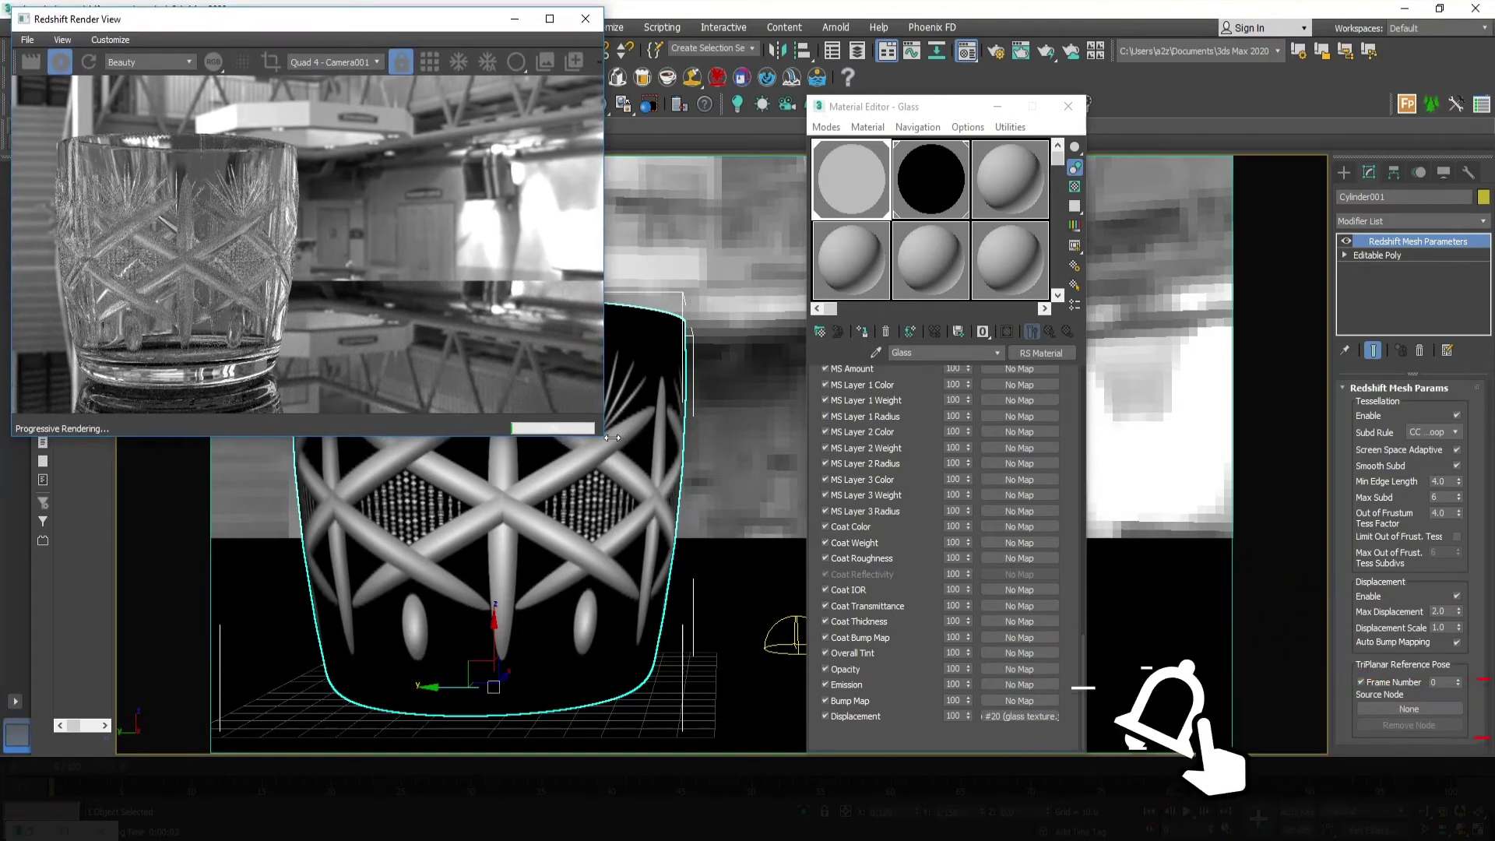
pyautogui.moveTo(603, 436); pyautogui.dragTo(689, 448)
pyautogui.click(767, 467)
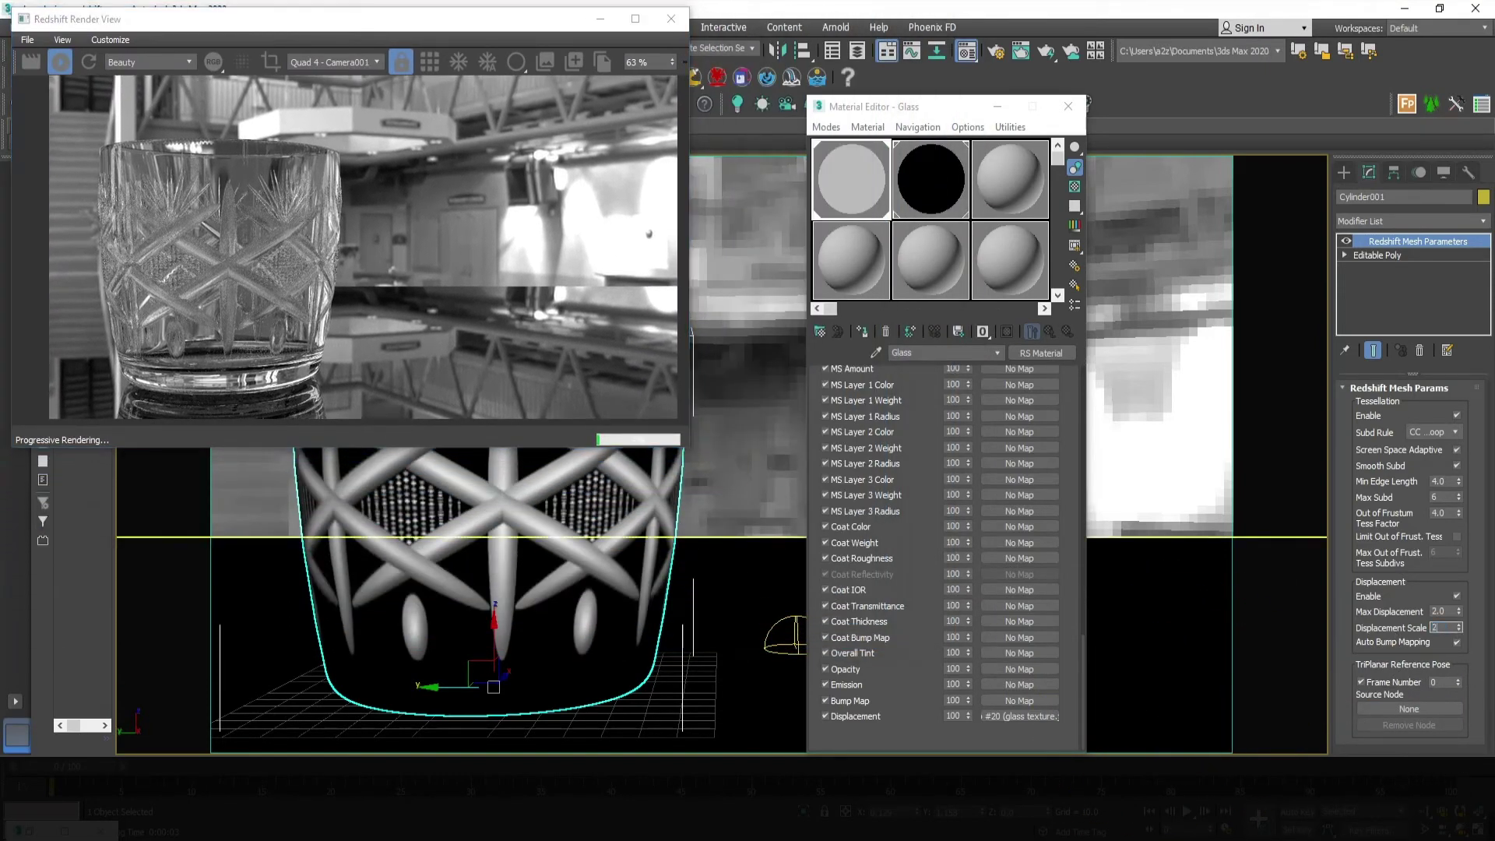
pyautogui.write('2')
pyautogui.press('Return')
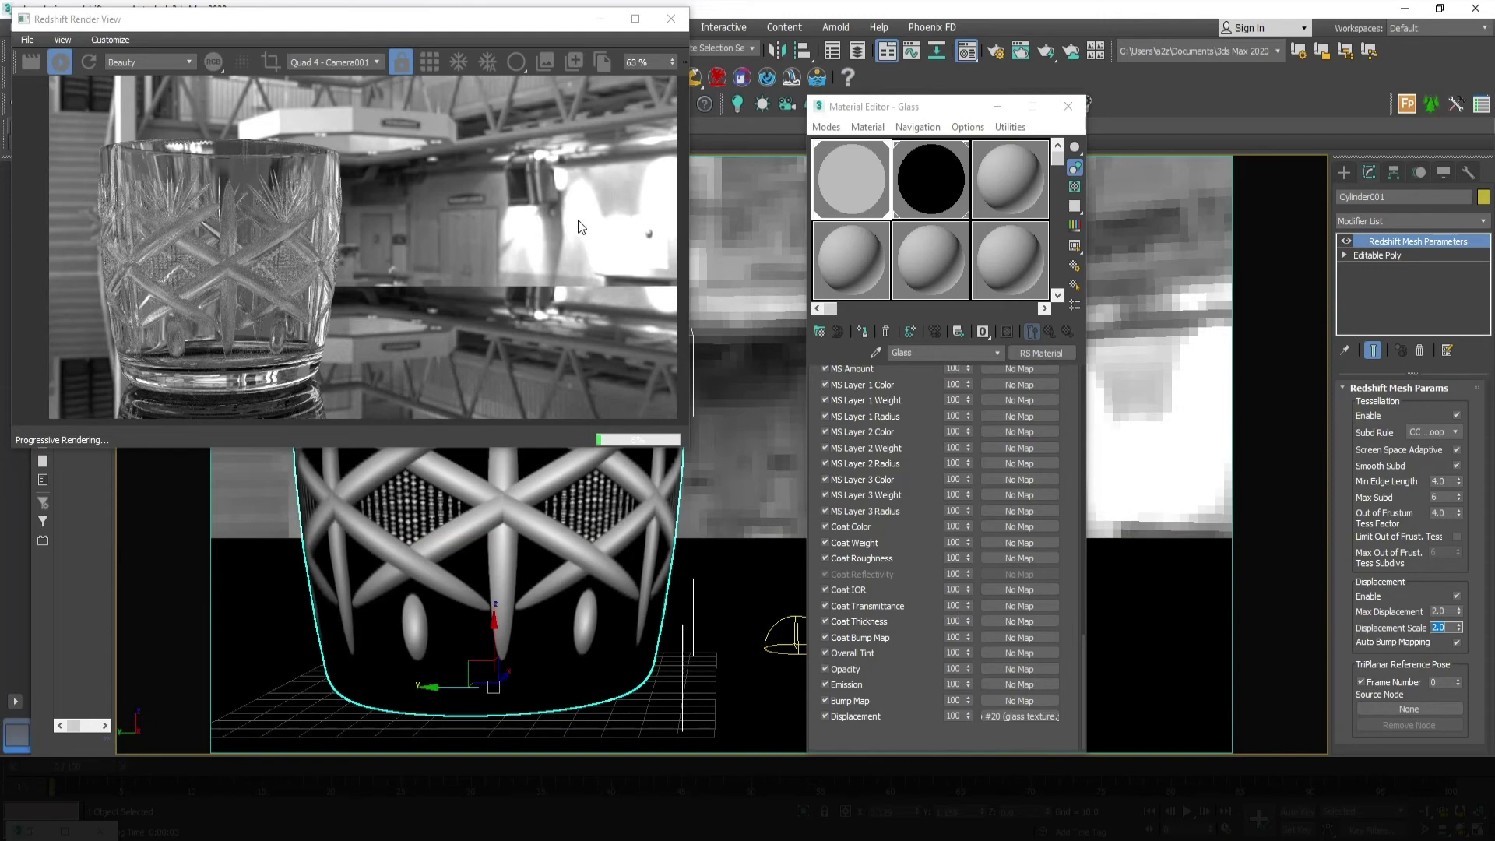
# Close the Material Editor and select the dome light to review its bitmap and environment settings
pyautogui.click(1068, 107)
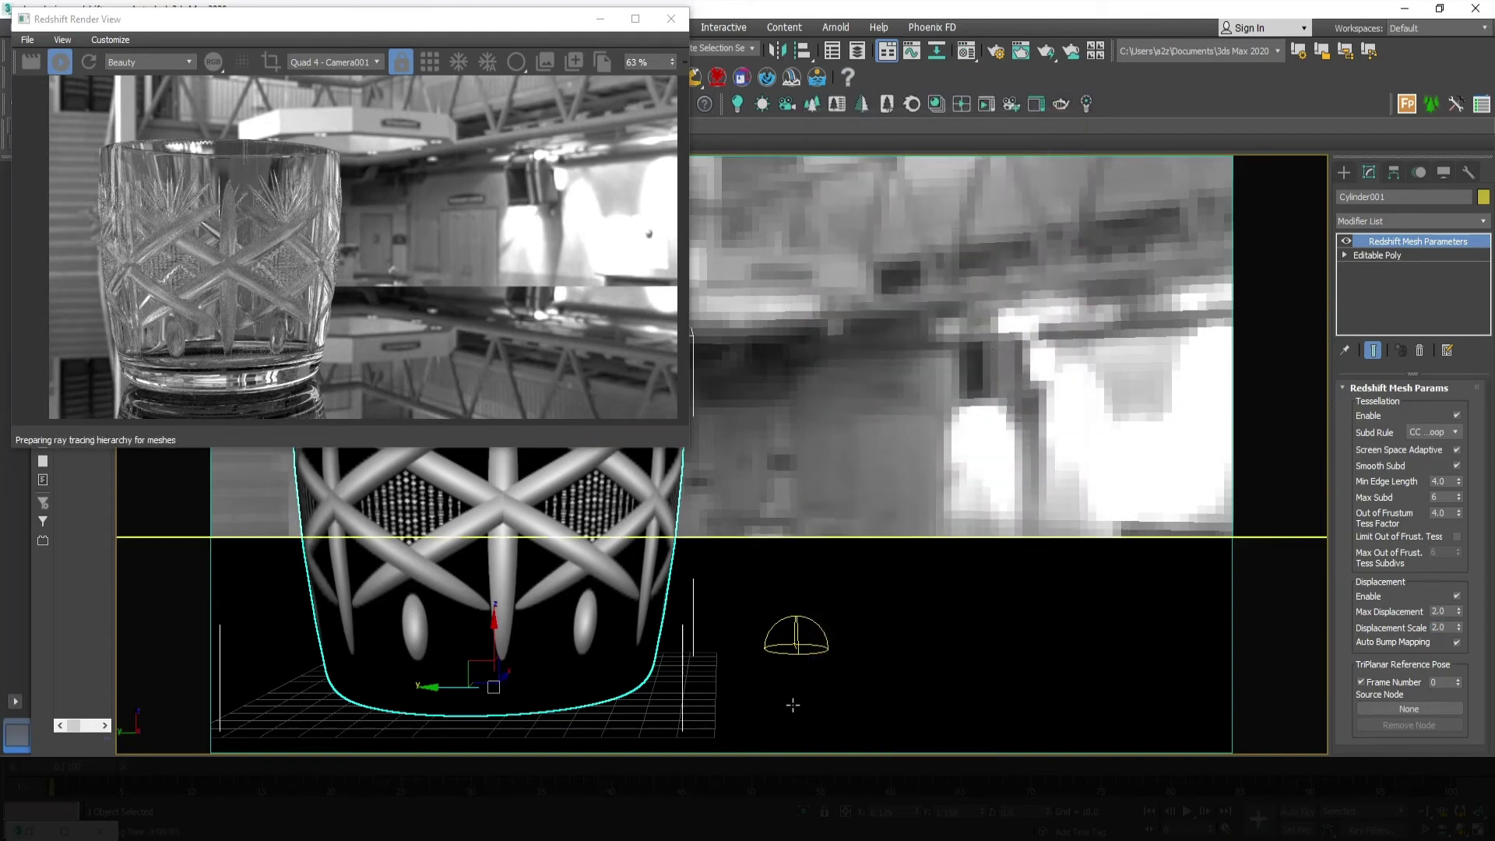
pyautogui.click(803, 643)
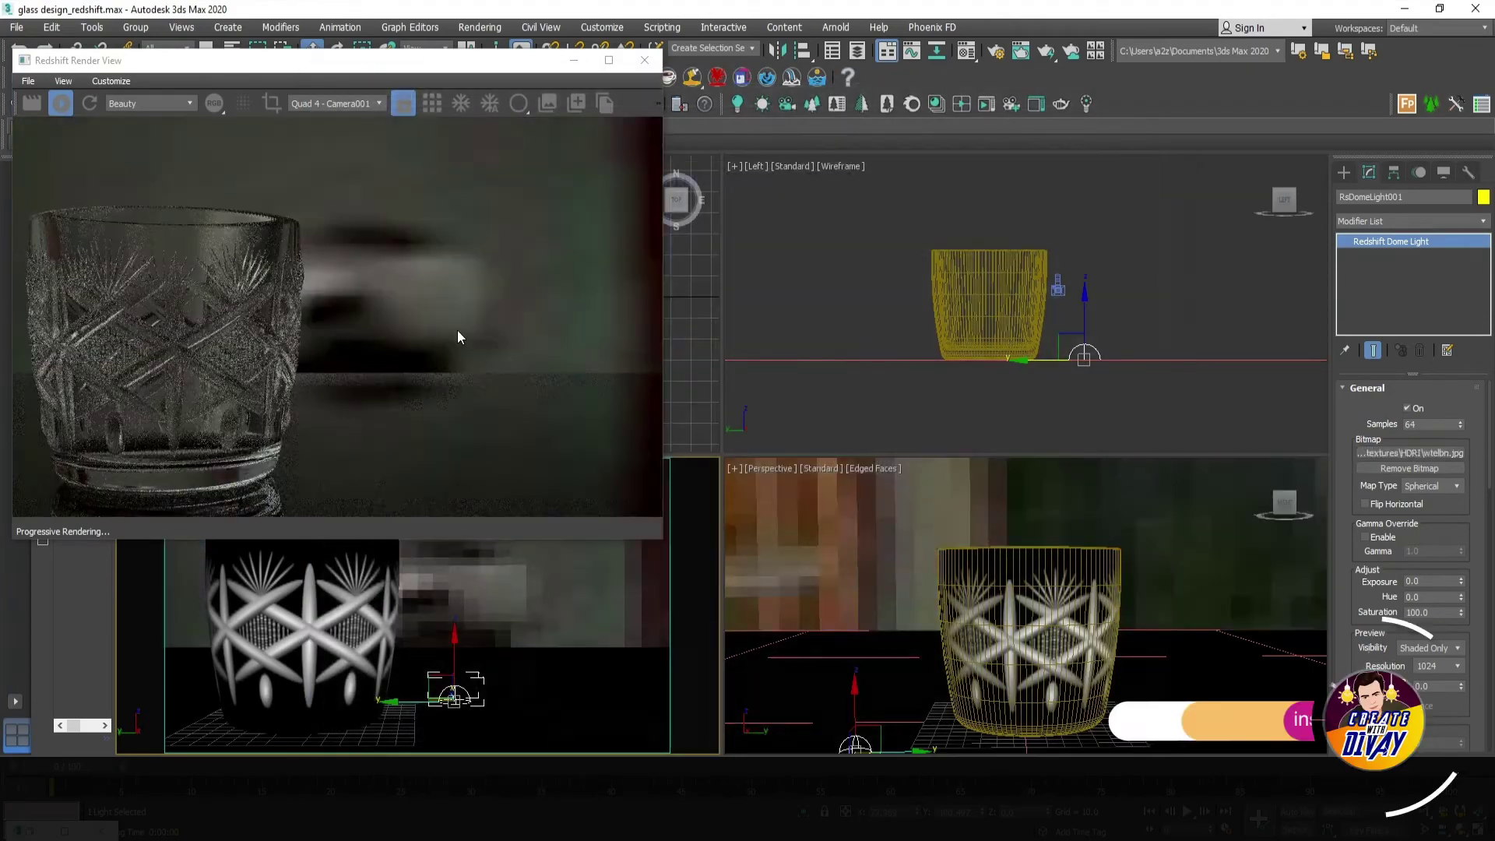
pyautogui.scroll(-5, 1402, 545)
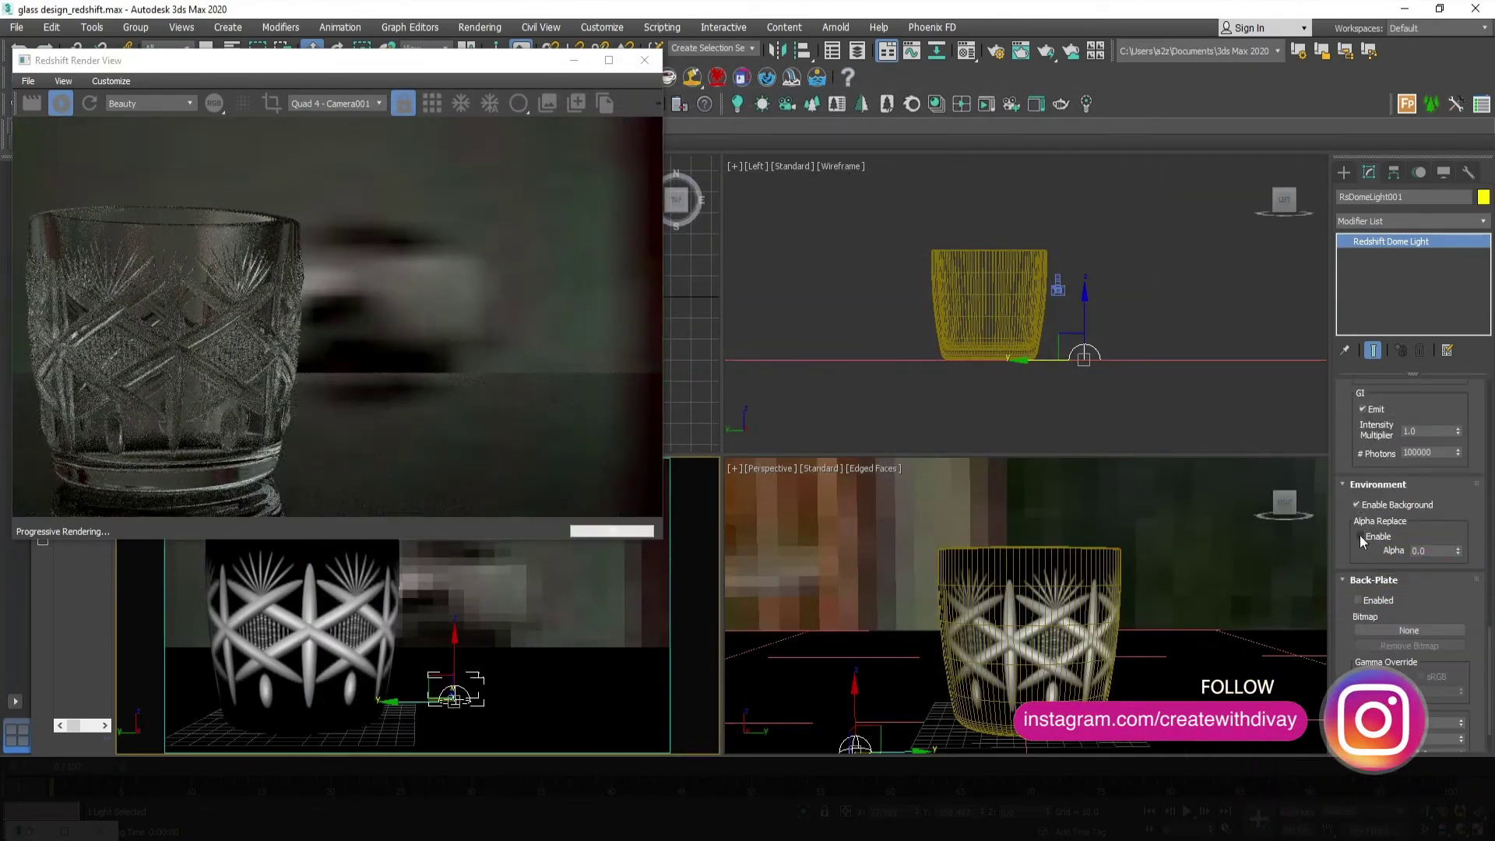
pyautogui.click(1361, 537)
pyautogui.scroll(-2, 1464, 498)
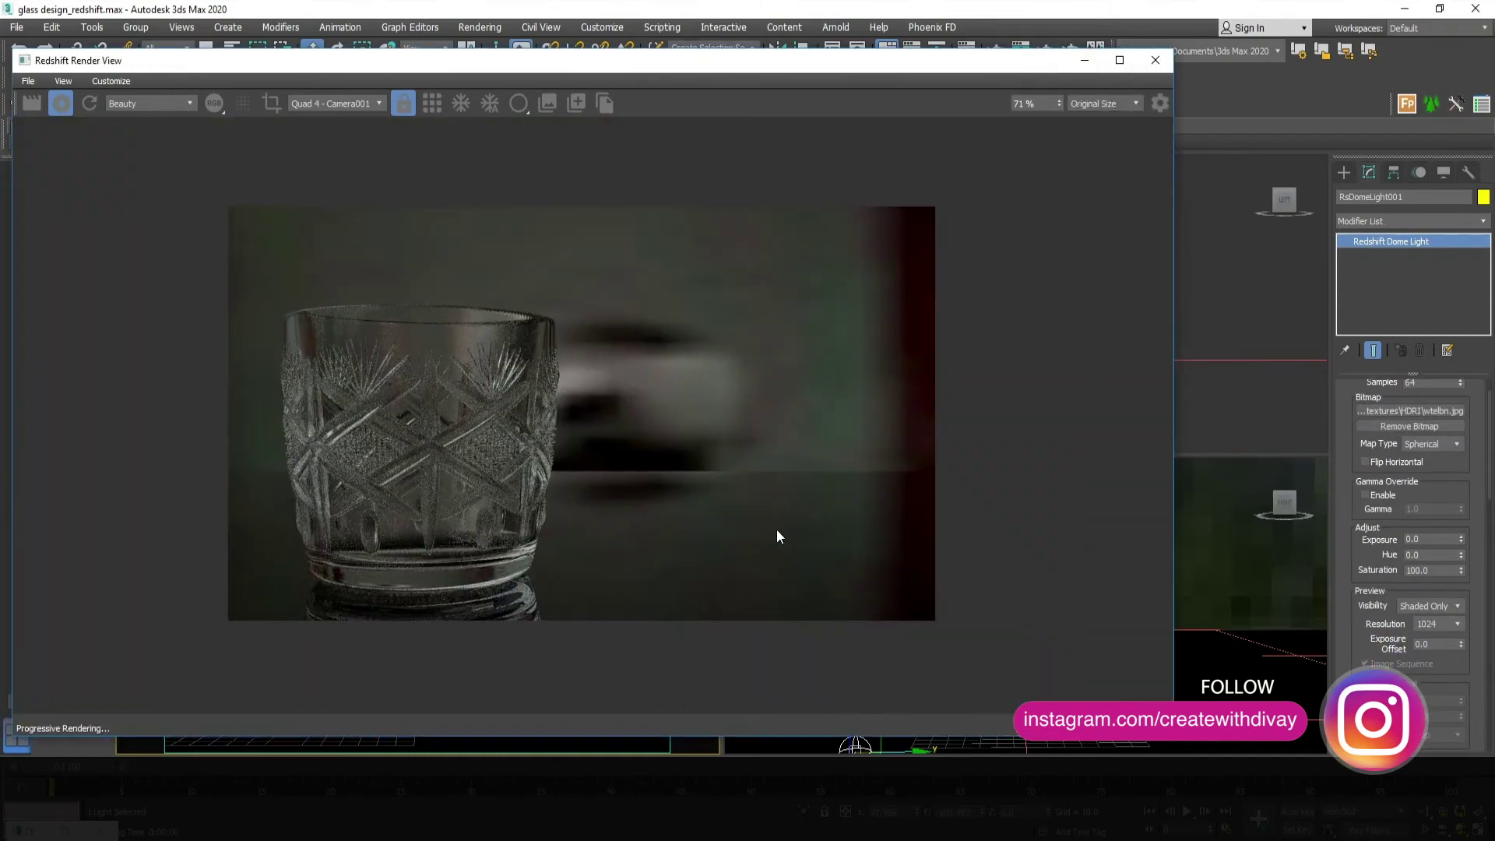
# Enable Photographic Exposure in the render view's display settings and try Bloom
pyautogui.click(1160, 104)
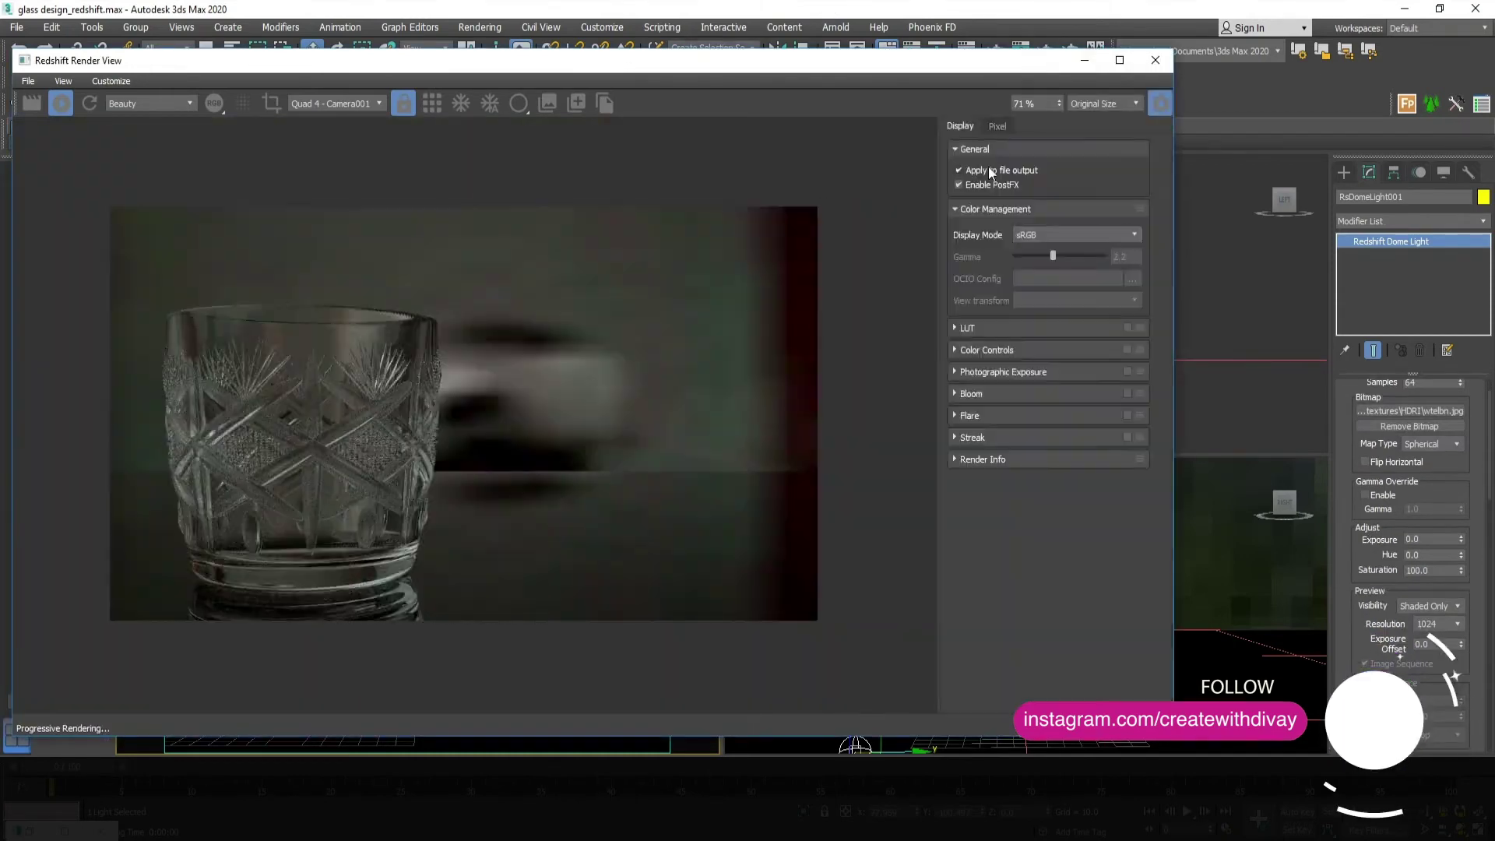
pyautogui.click(955, 372)
pyautogui.click(1127, 371)
pyautogui.click(1127, 624)
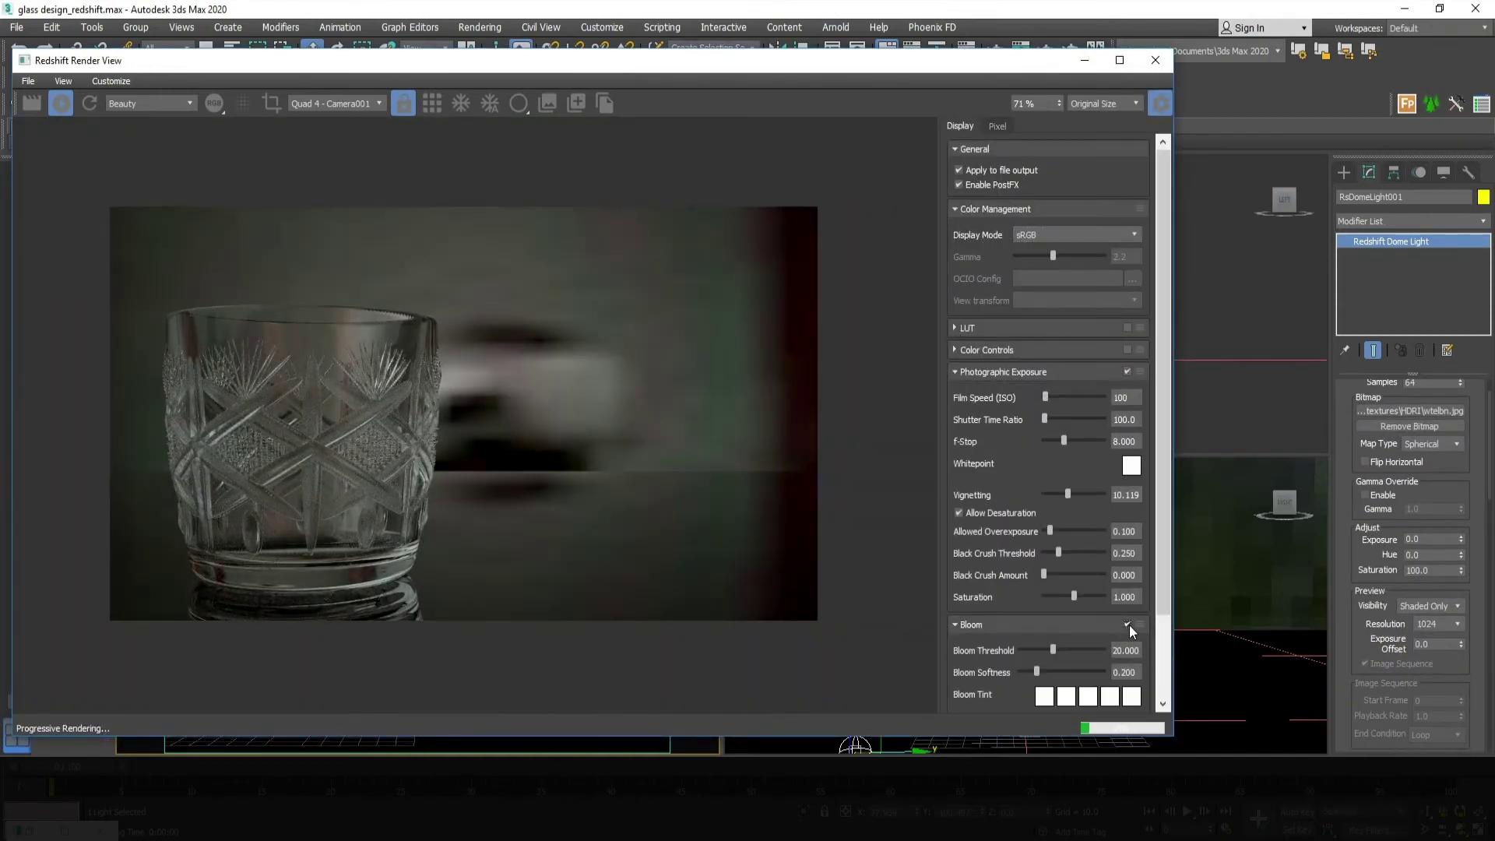
# Enable the LUT on the render and preview film looks such as Canon_DSC_S315_n1
pyautogui.scroll(-2, 1124, 650)
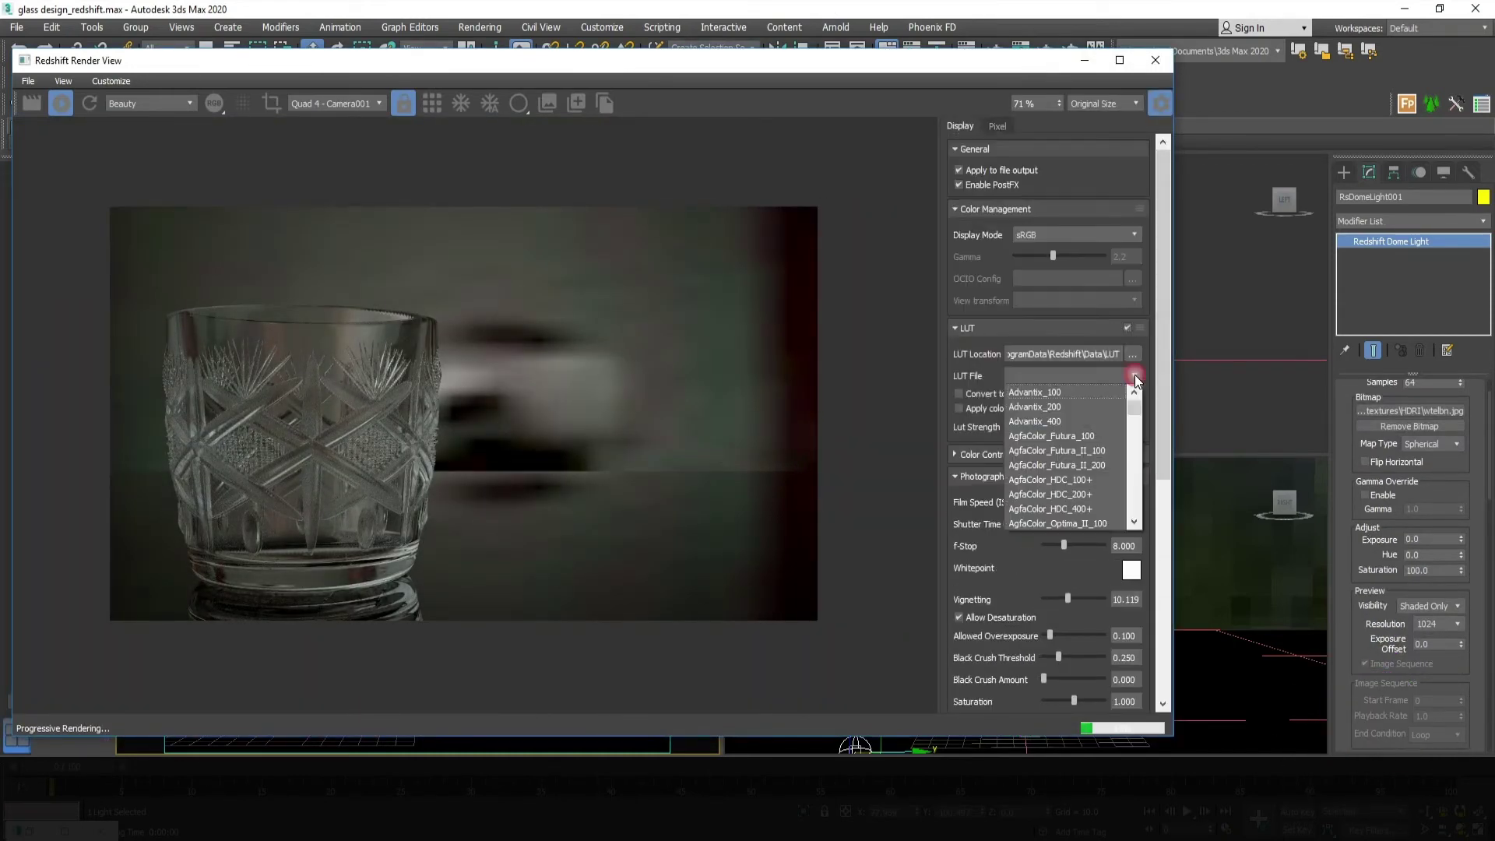
pyautogui.click(1066, 436)
pyautogui.click(1066, 375)
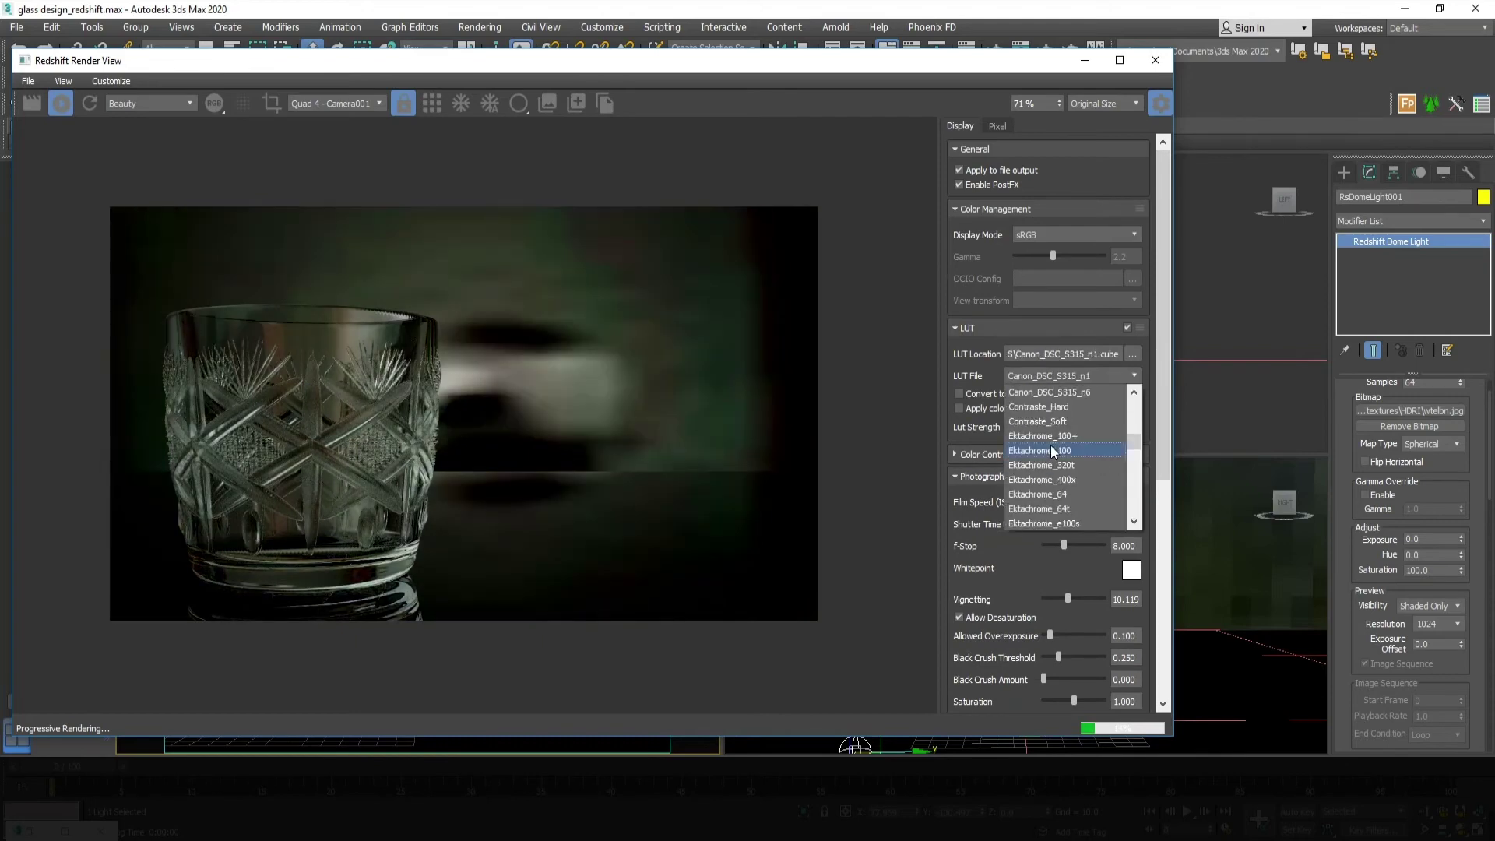
pyautogui.click(1050, 494)
pyautogui.click(1133, 375)
pyautogui.click(1059, 458)
# Try the Kim_Amland_Photographic_03 LUT and compare the render with the LUT off and on
pyautogui.click(1133, 376)
pyautogui.click(1067, 480)
pyautogui.click(1129, 373)
pyautogui.click(1067, 467)
pyautogui.scroll(6, 384, 445)
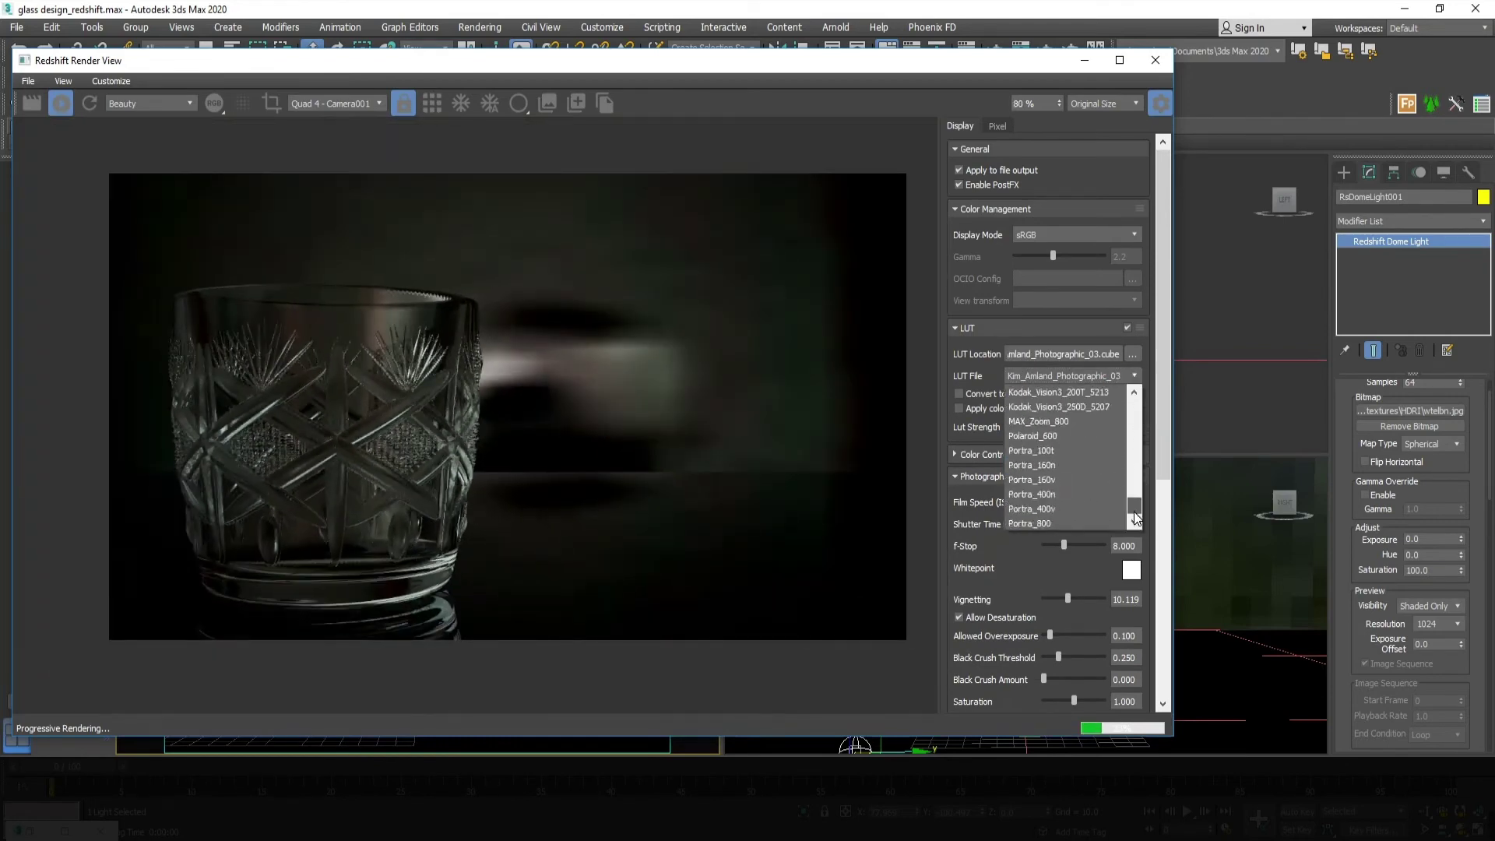
pyautogui.click(1127, 328)
pyautogui.click(1127, 327)
pyautogui.click(955, 327)
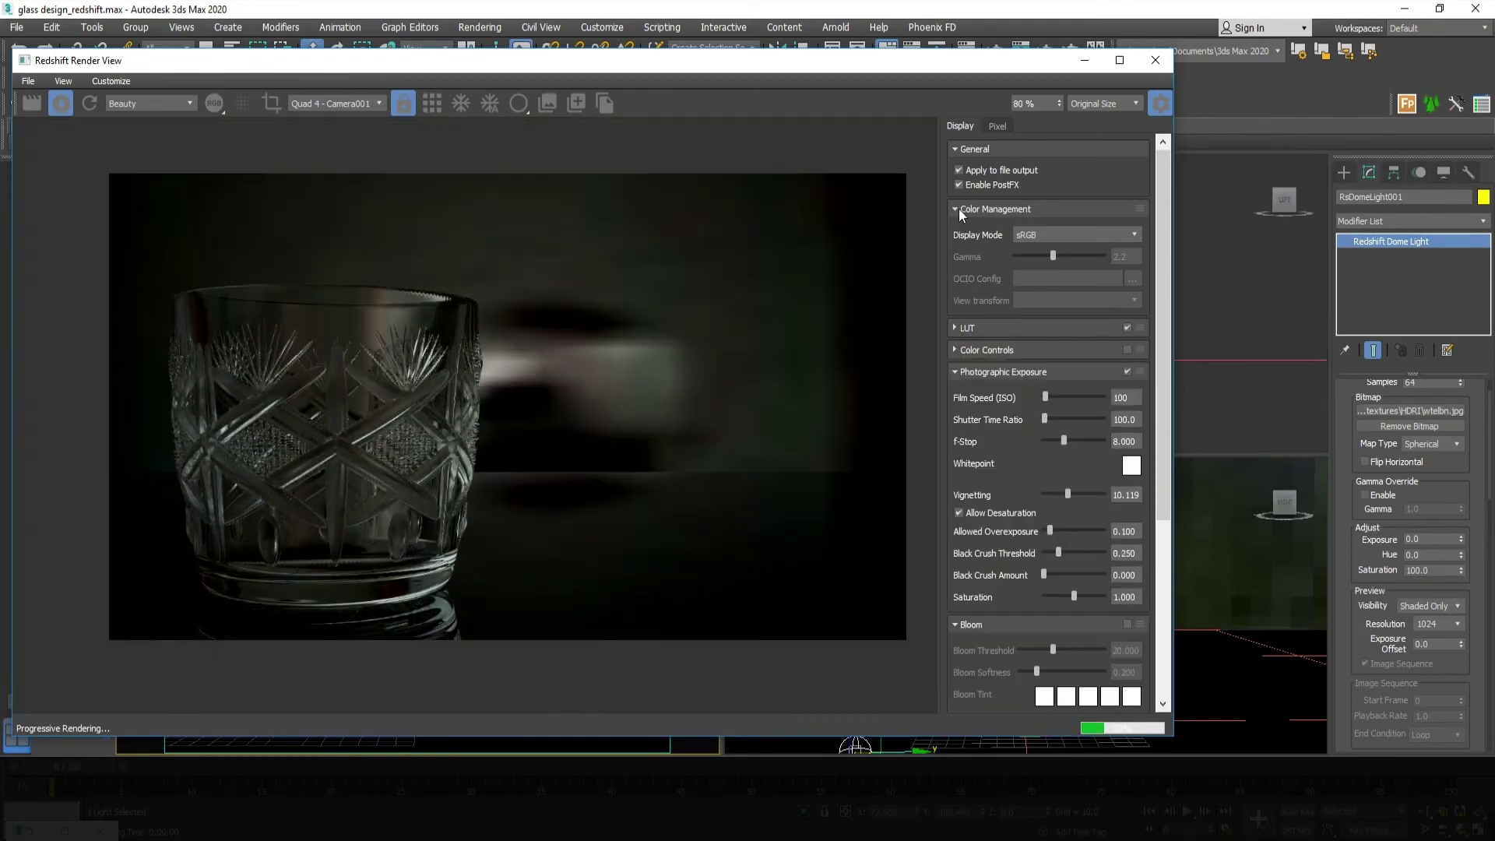
# Enable Color Controls with exposure about 1.03 and contrast about 0.08, and raise the RGB curve's midpoint slightly
pyautogui.click(955, 349)
pyautogui.moveTo(1048, 375); pyautogui.dragTo(1057, 375)
pyautogui.moveTo(1048, 397); pyautogui.dragTo(1054, 403)
pyautogui.moveTo(1057, 376); pyautogui.dragTo(1064, 376)
pyautogui.moveTo(1044, 531); pyautogui.dragTo(1042, 522)
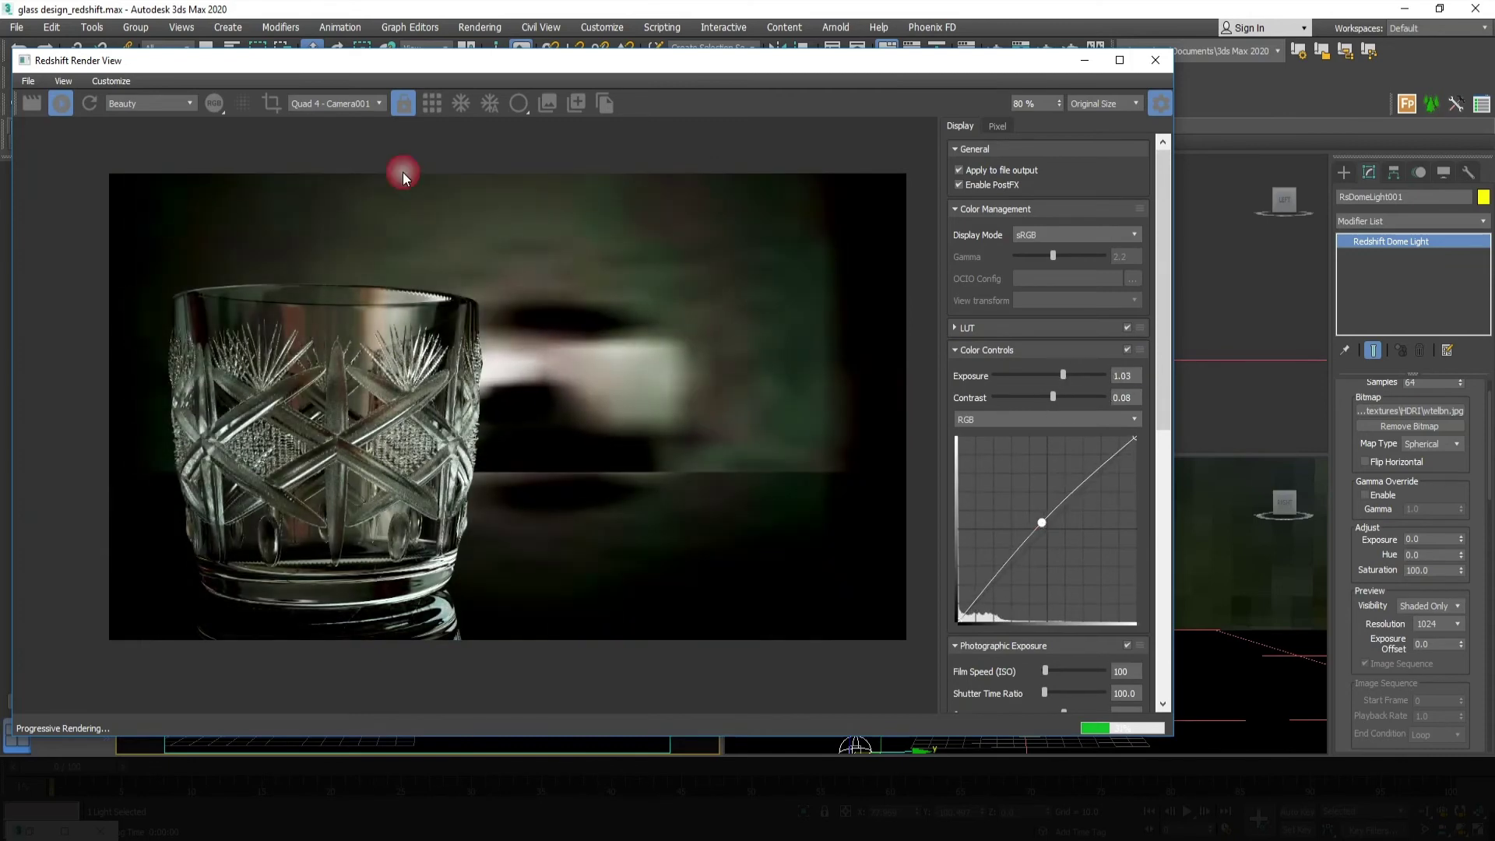
# Set the Photographic Exposure film speed (ISO) to 150
pyautogui.moveTo(1161, 312); pyautogui.dragTo(1156, 498)
pyautogui.moveTo(1130, 290); pyautogui.dragTo(1082, 291)
pyautogui.write('150')
pyautogui.moveTo(1160, 397); pyautogui.dragTo(1147, 212)
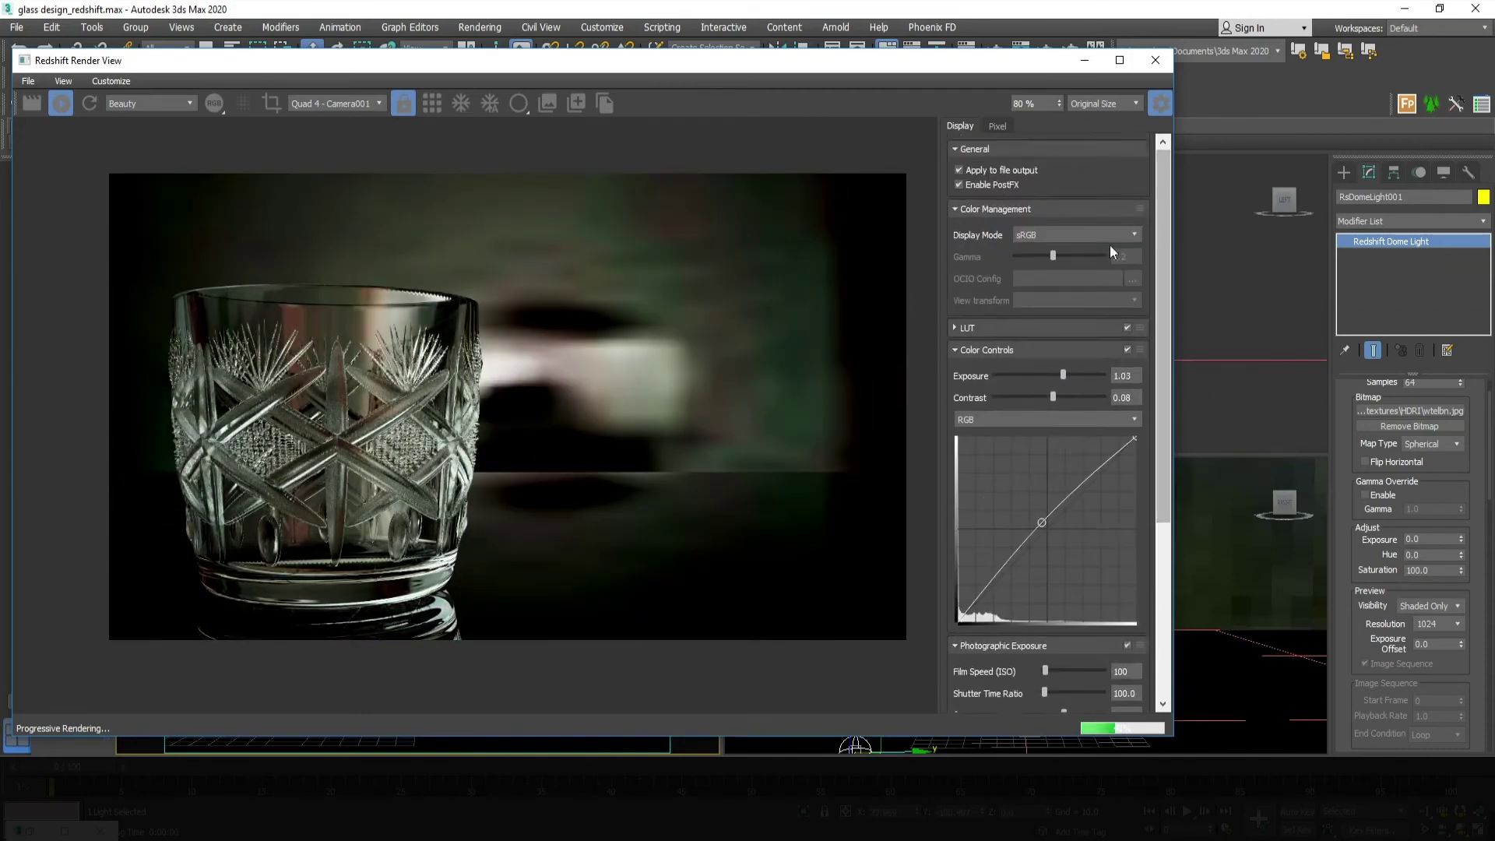
# Try several other LUT files on the render, including Ilford_FP and Gold_200
pyautogui.click(1028, 327)
pyautogui.click(1121, 366)
pyautogui.click(1048, 455)
pyautogui.click(1051, 366)
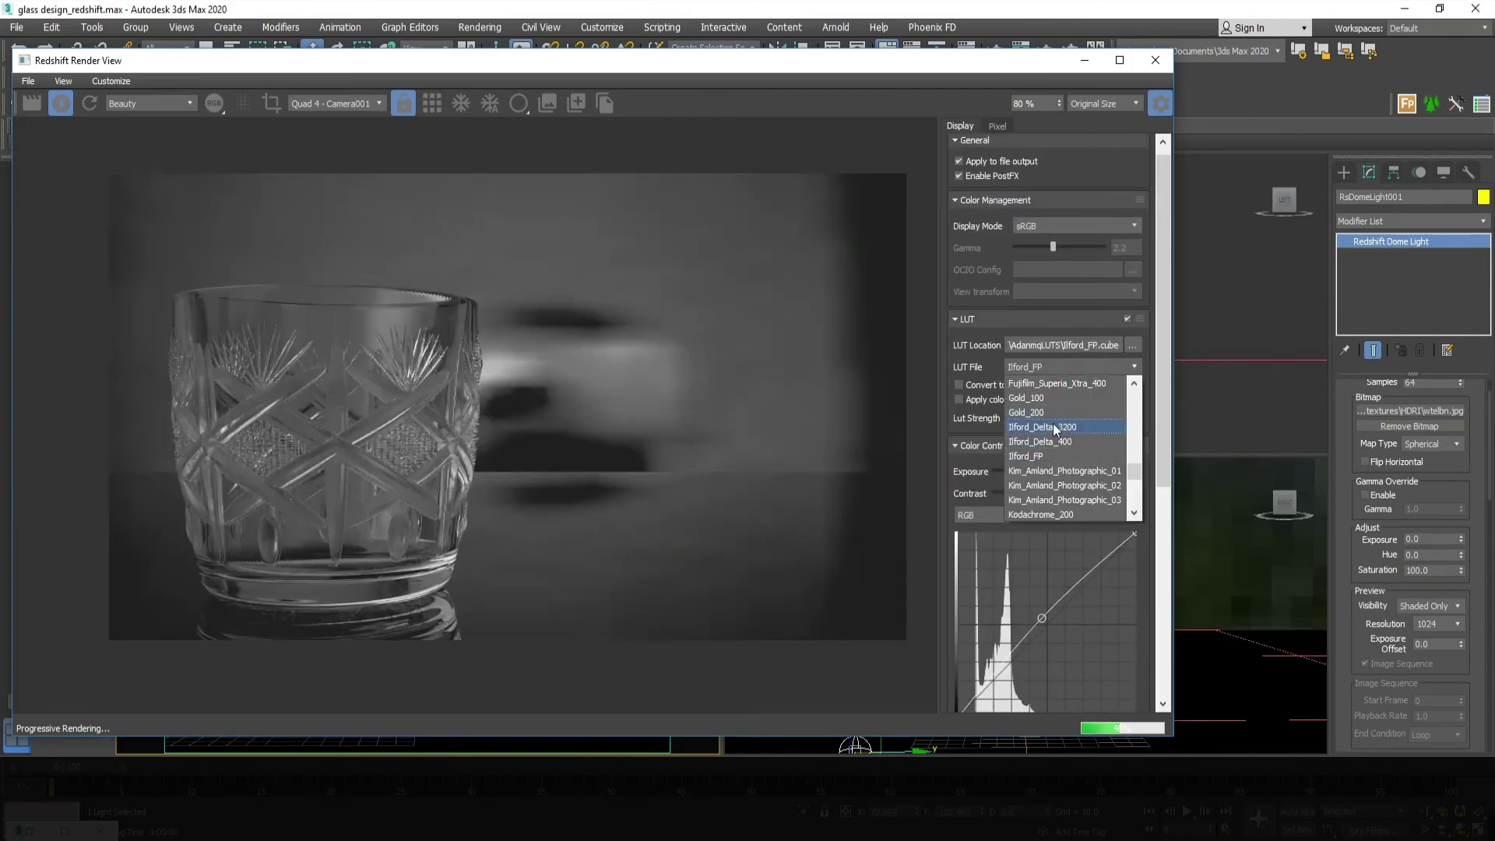
pyautogui.click(1051, 413)
pyautogui.click(1059, 366)
pyautogui.moveTo(1134, 467)
pyautogui.mouseDown()
pyautogui.moveTo(1134, 397)
pyautogui.moveTo(1135, 440)
pyautogui.mouseUp()
pyautogui.click(1051, 383)
pyautogui.click(1066, 366)
pyautogui.click(1051, 412)
# Apply the Portra_800 LUT to the render
pyautogui.click(1067, 367)
pyautogui.moveTo(1134, 440); pyautogui.dragTo(1136, 486)
pyautogui.click(1047, 456)
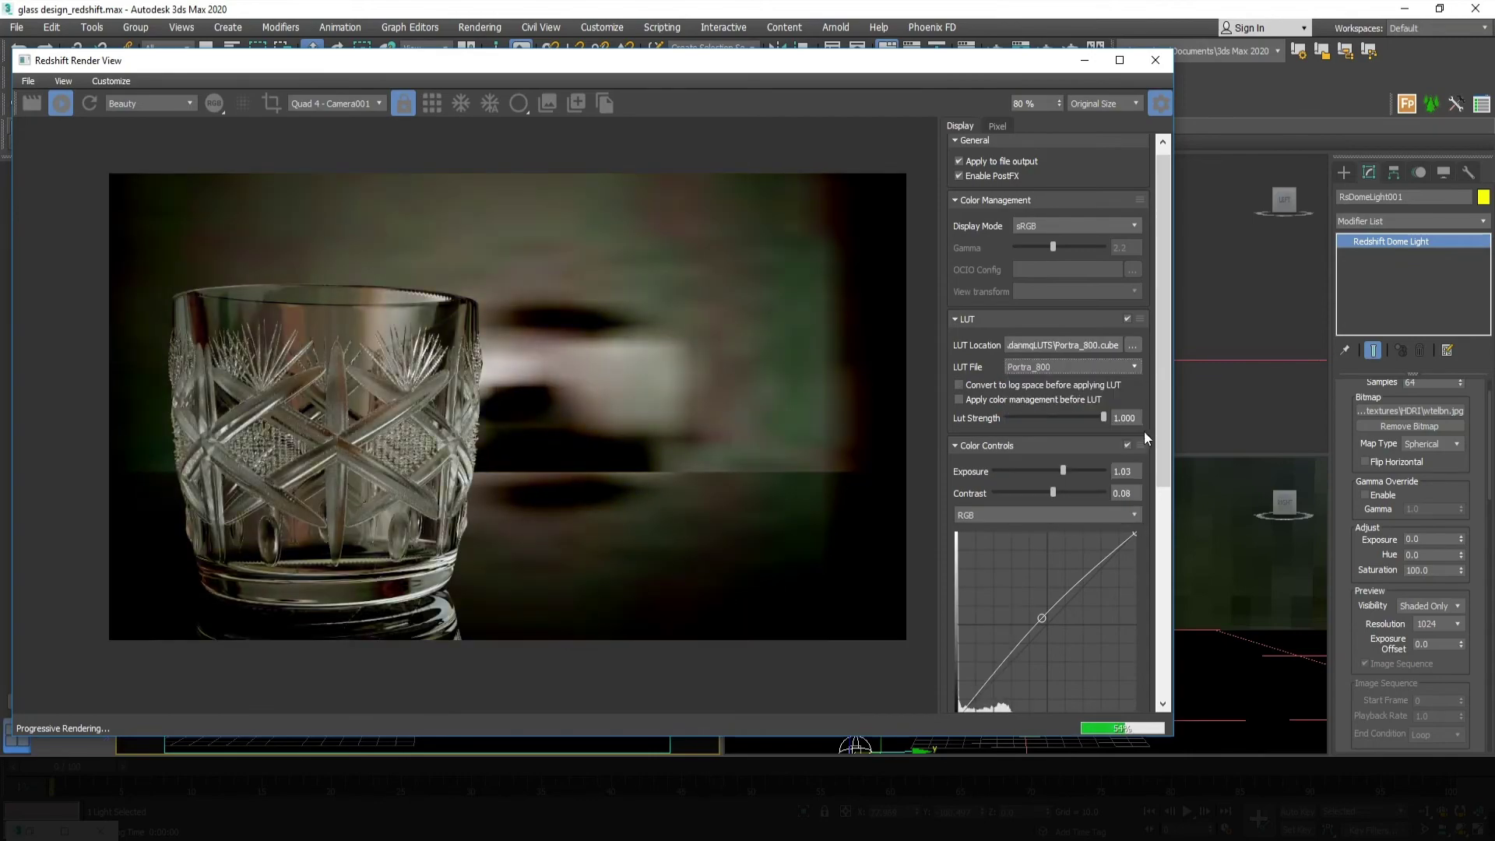
# Load Fh_HDRI-Pack1-02.hdr from the digitalin_hdr_chromFX-V2-HIRES folder as the dome light's bitmap, after trying Church_HarvestLobby.hdr
pyautogui.moveTo(1493, 493); pyautogui.dragTo(1493, 467)
pyautogui.click(1409, 452)
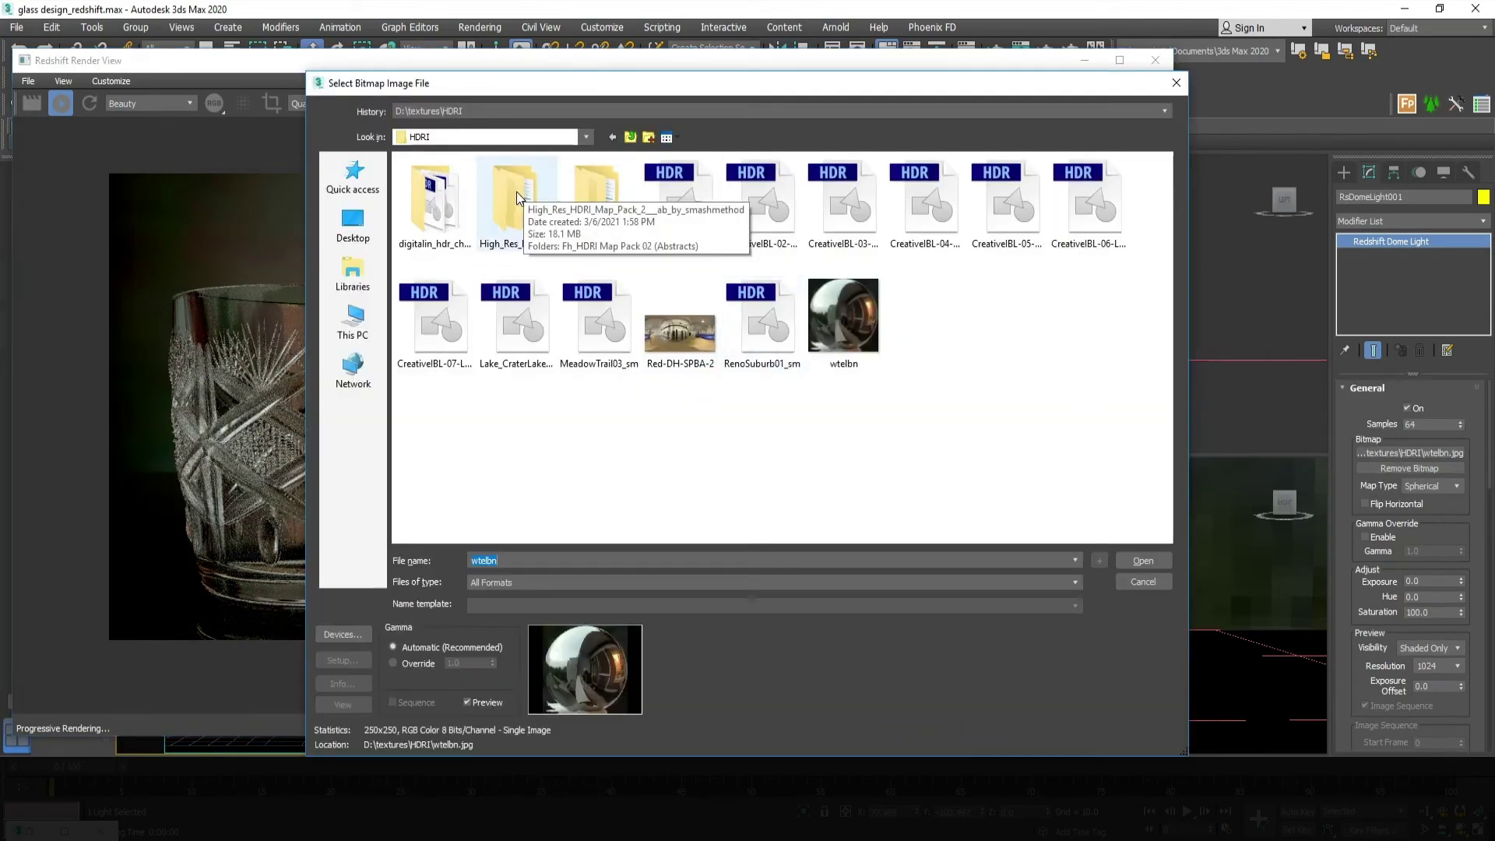
pyautogui.doubleClick(436, 197)
pyautogui.click(440, 204)
pyautogui.click(1139, 562)
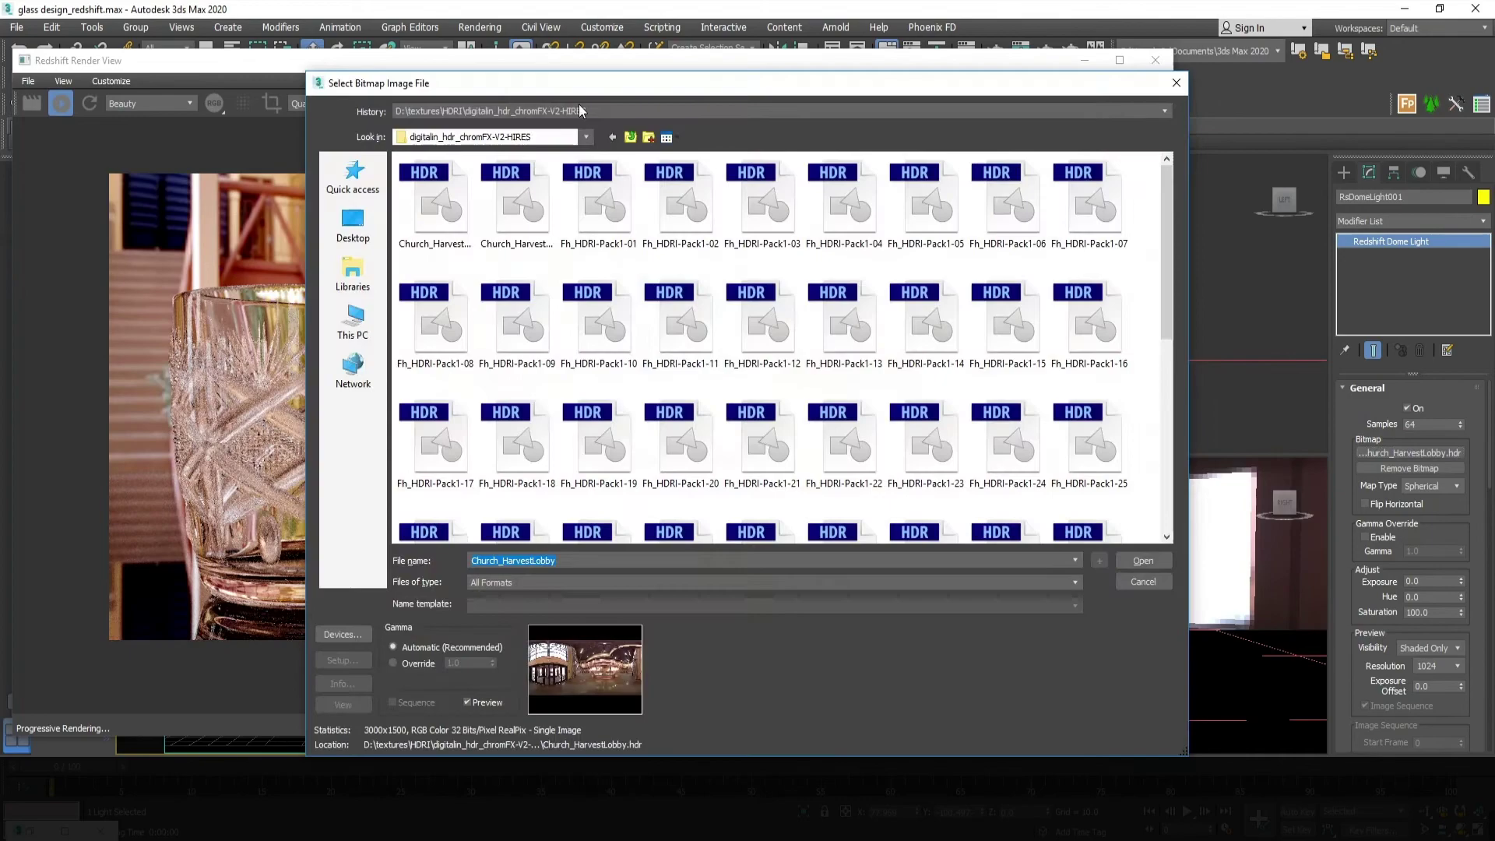
pyautogui.click(1118, 521)
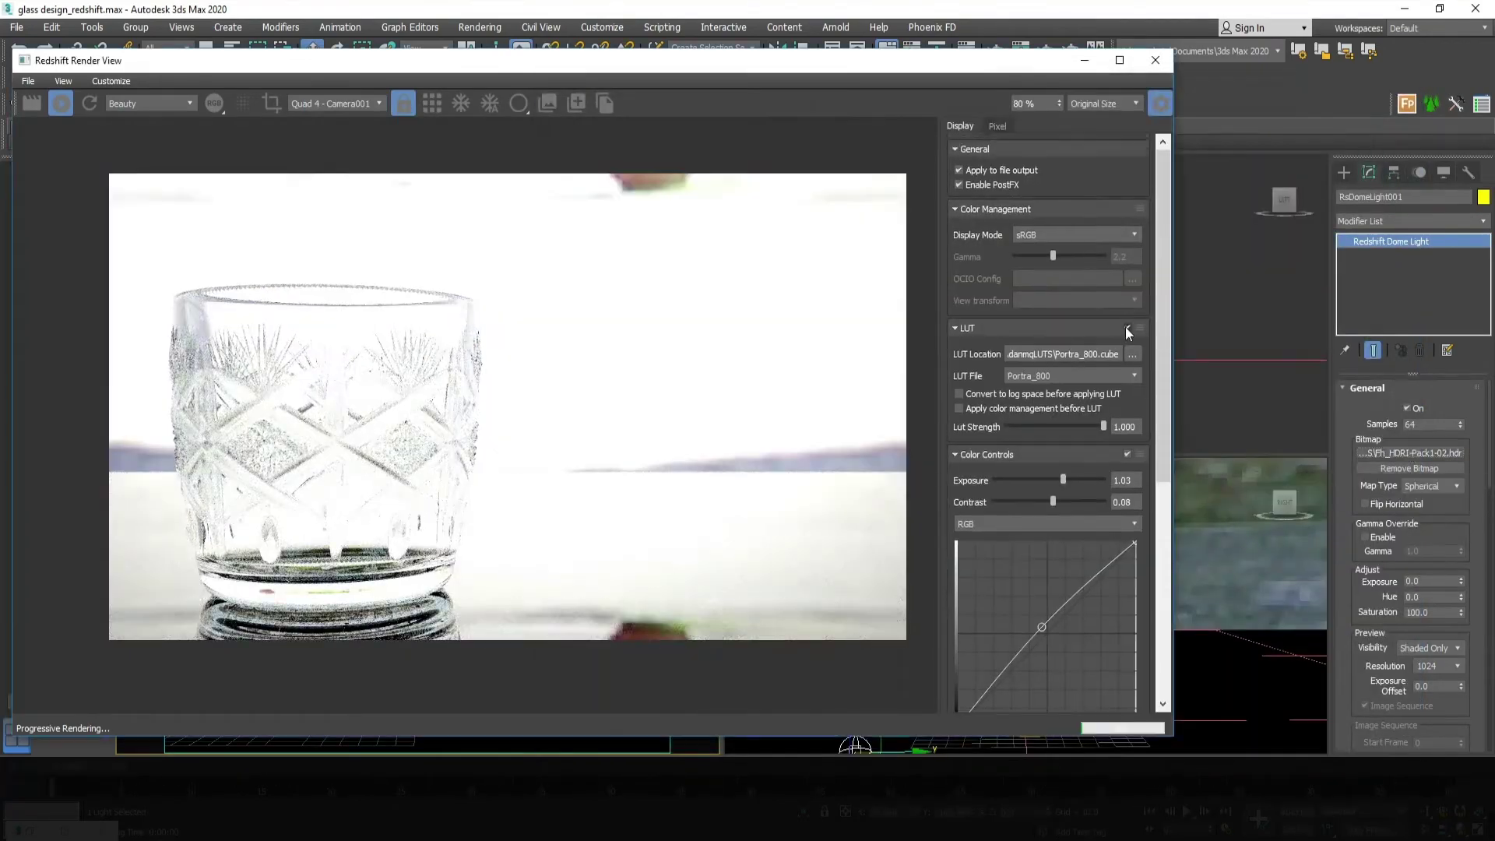
# Scale the two vertex rings below the rim of the glass's Editable Poly slightly inward
pyautogui.scroll(-5, 1124, 325)
pyautogui.click(768, 434)
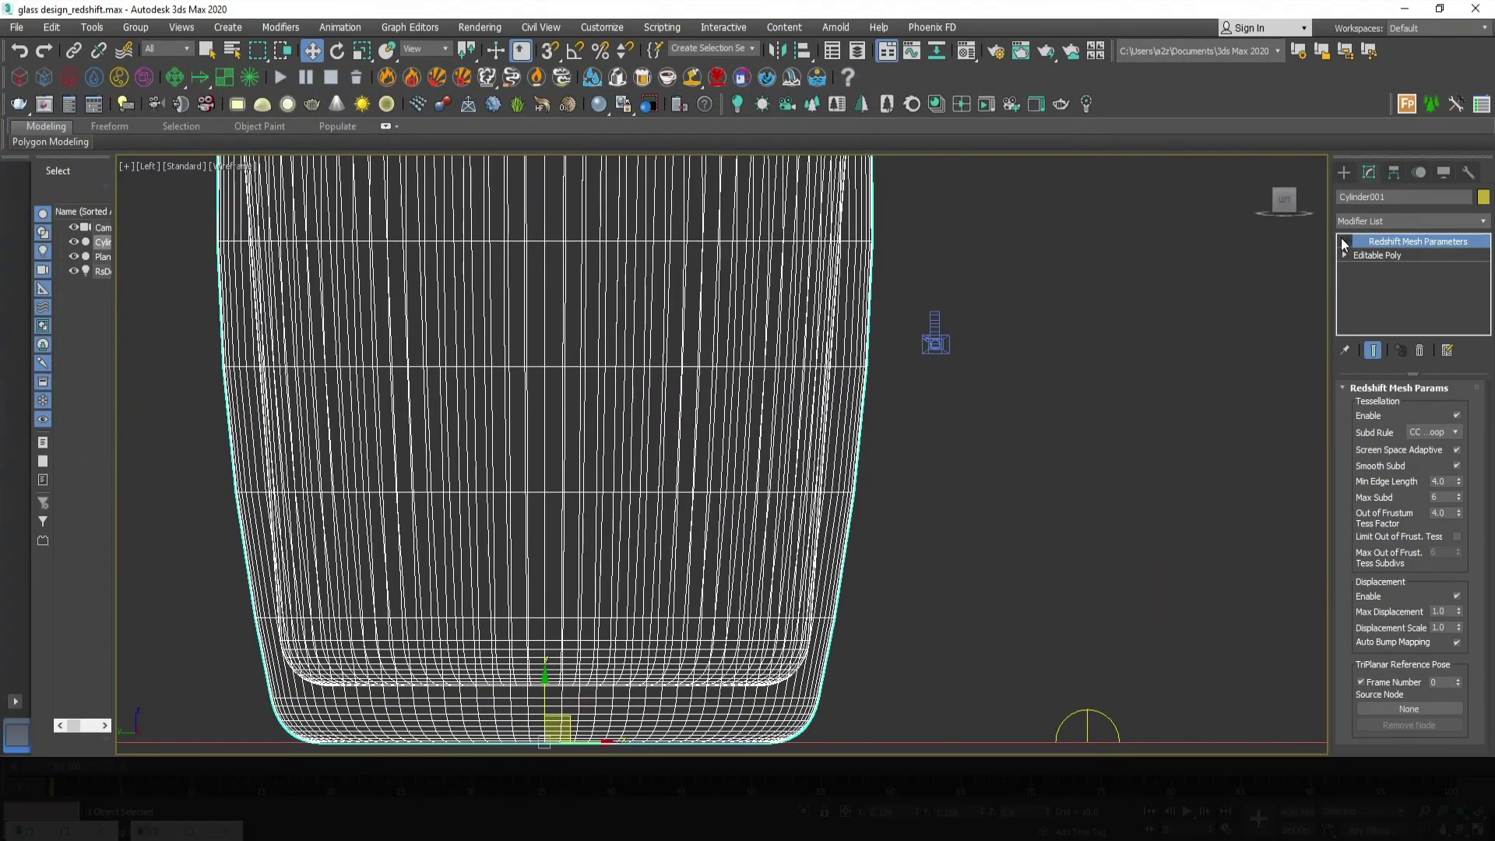
pyautogui.click(1376, 254)
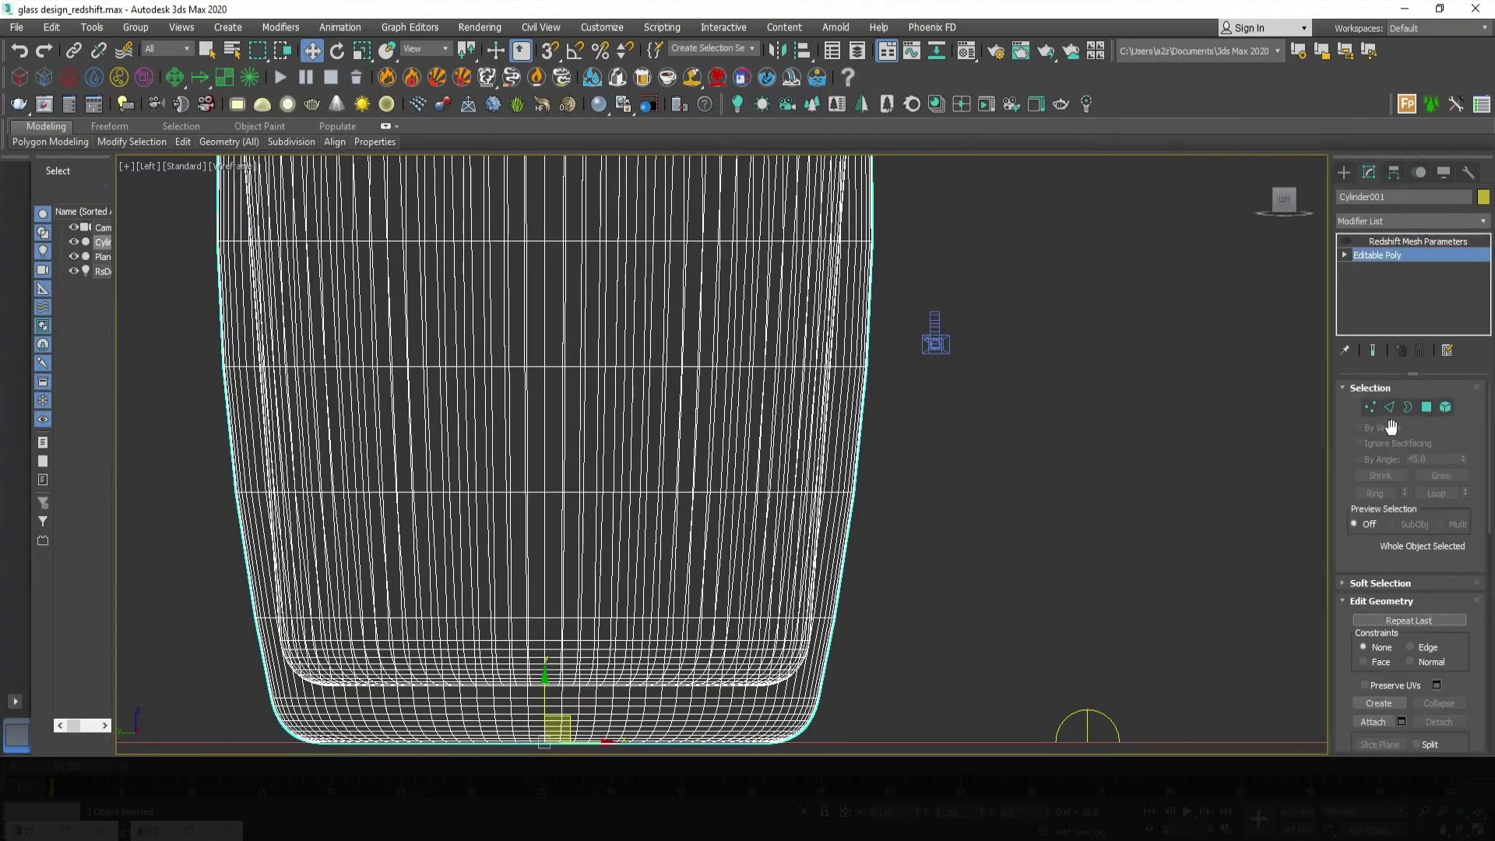
pyautogui.click(1370, 406)
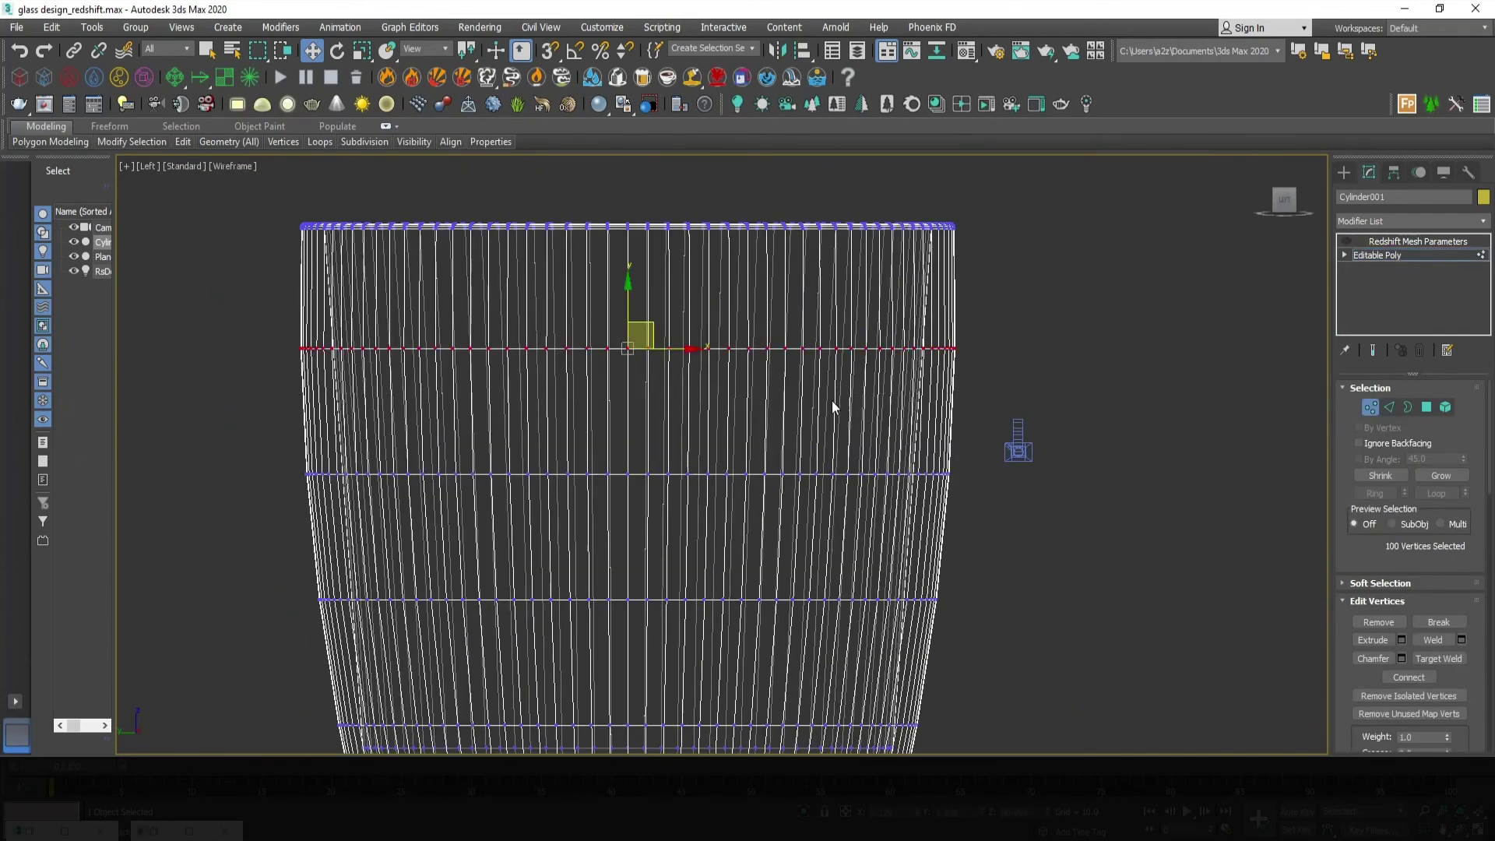
pyautogui.press('r')
pyautogui.moveTo(641, 339); pyautogui.dragTo(642, 355)
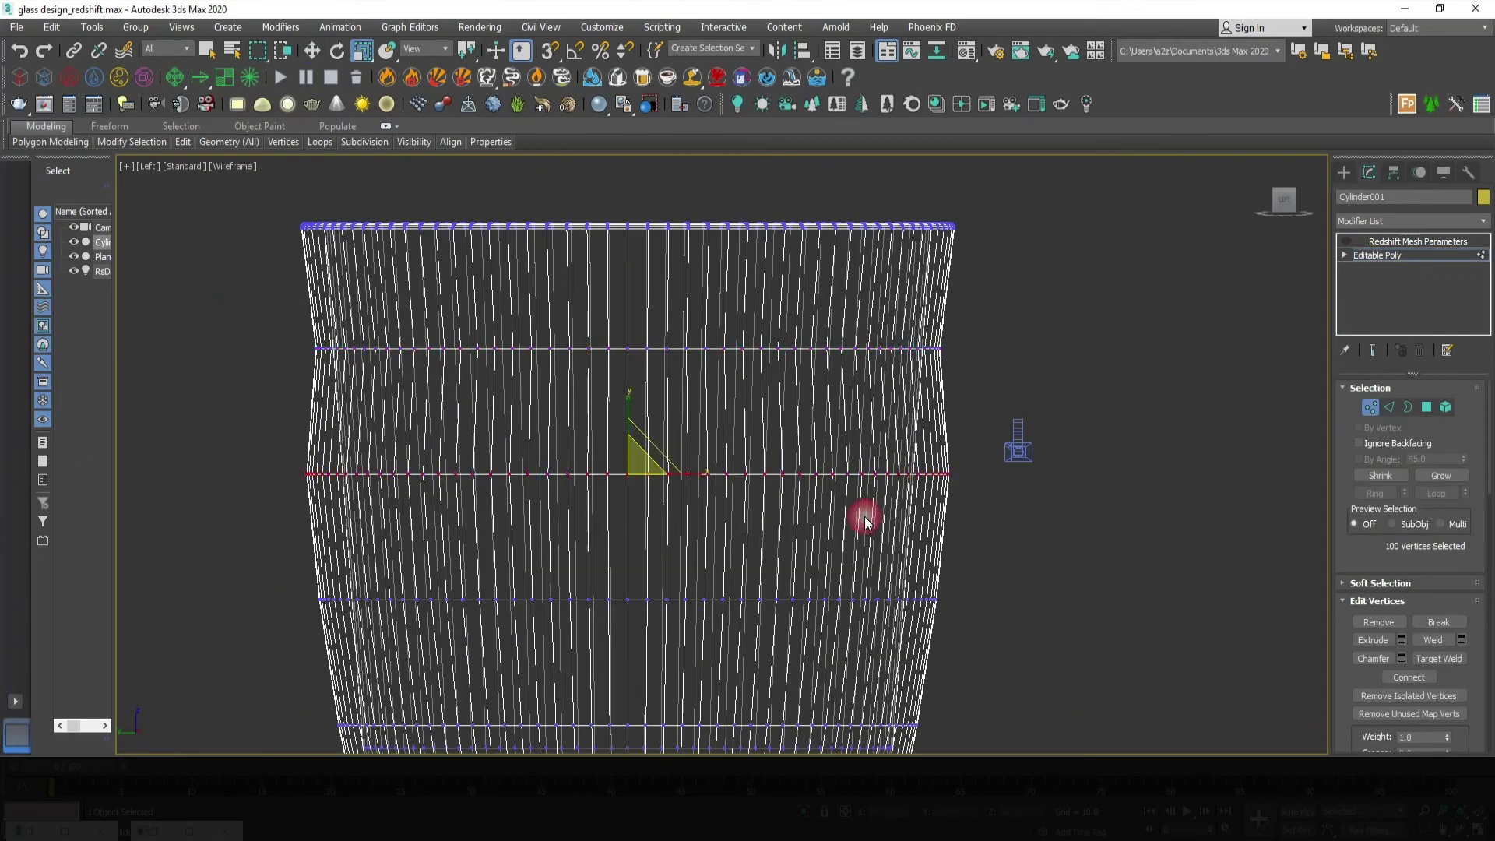
pyautogui.moveTo(644, 467); pyautogui.dragTo(642, 483)
# Scale the lower side vertex rings of the glass inward so its bulging wall tapers straight towards the base
pyautogui.moveTo(623, 506); pyautogui.dragTo(635, 390, button='middle')
pyautogui.moveTo(265, 436); pyautogui.dragTo(808, 519)
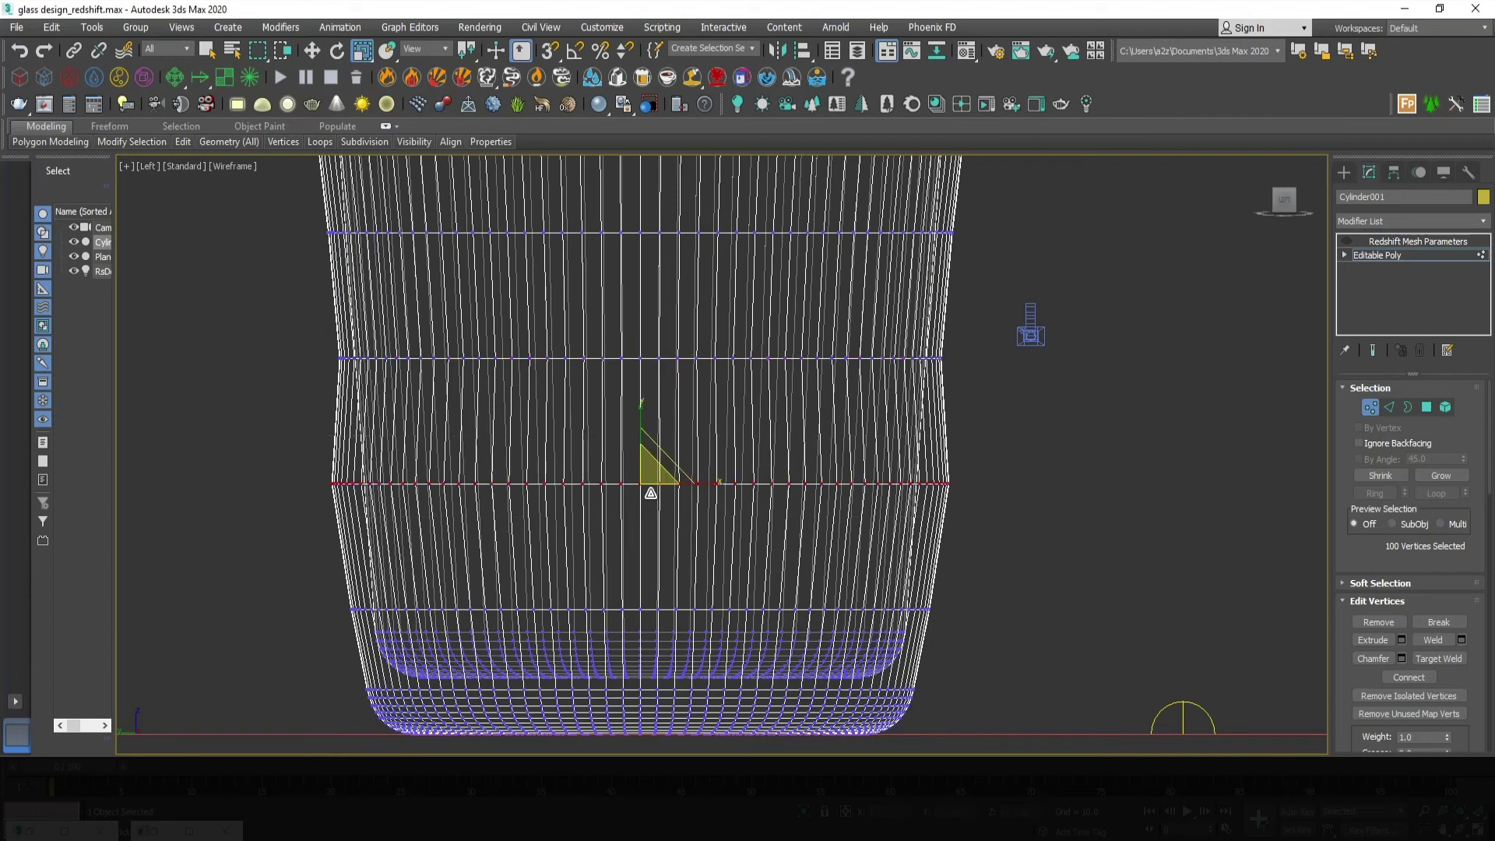
pyautogui.moveTo(650, 492); pyautogui.dragTo(622, 523)
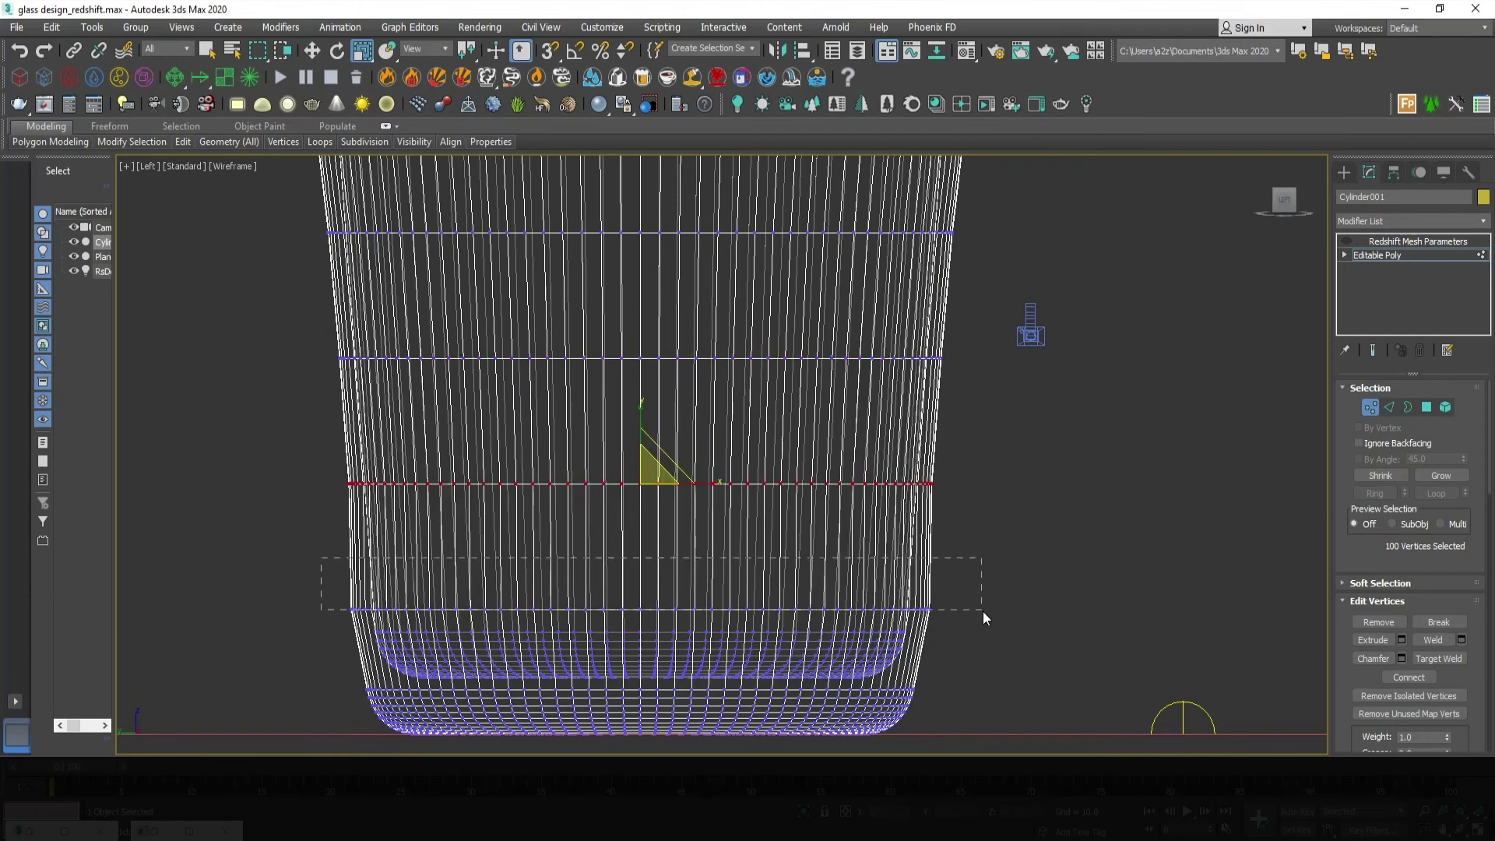
pyautogui.moveTo(647, 616); pyautogui.dragTo(645, 614)
# Leave vertex editing, show the camera view maximized, bring back the Redshift Render View and dismiss the render message window
pyautogui.hotkey('alt', 'w')
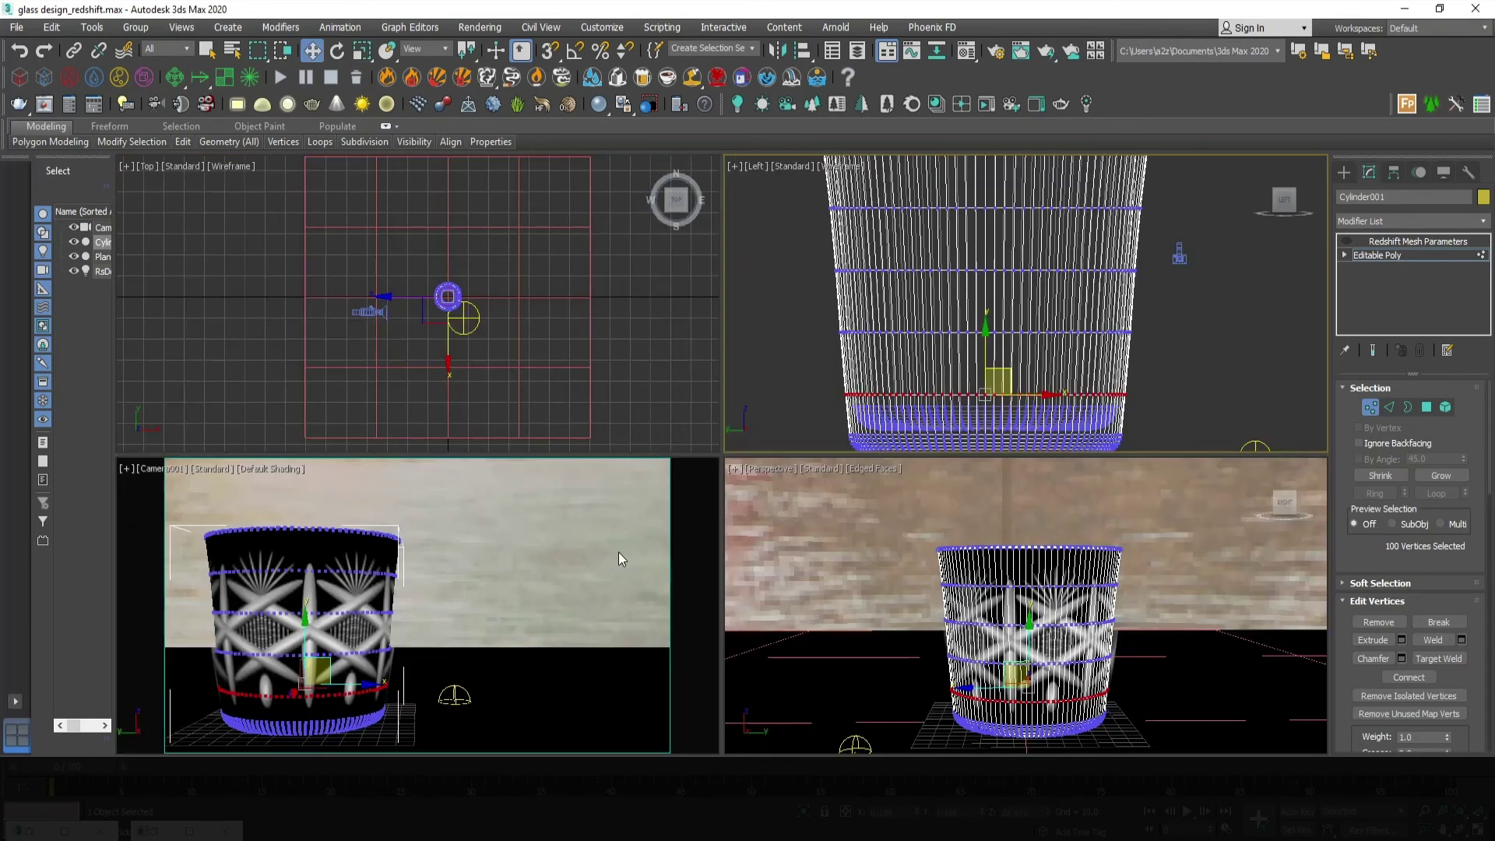
pyautogui.hotkey('alt', 'w')
pyautogui.press('1')
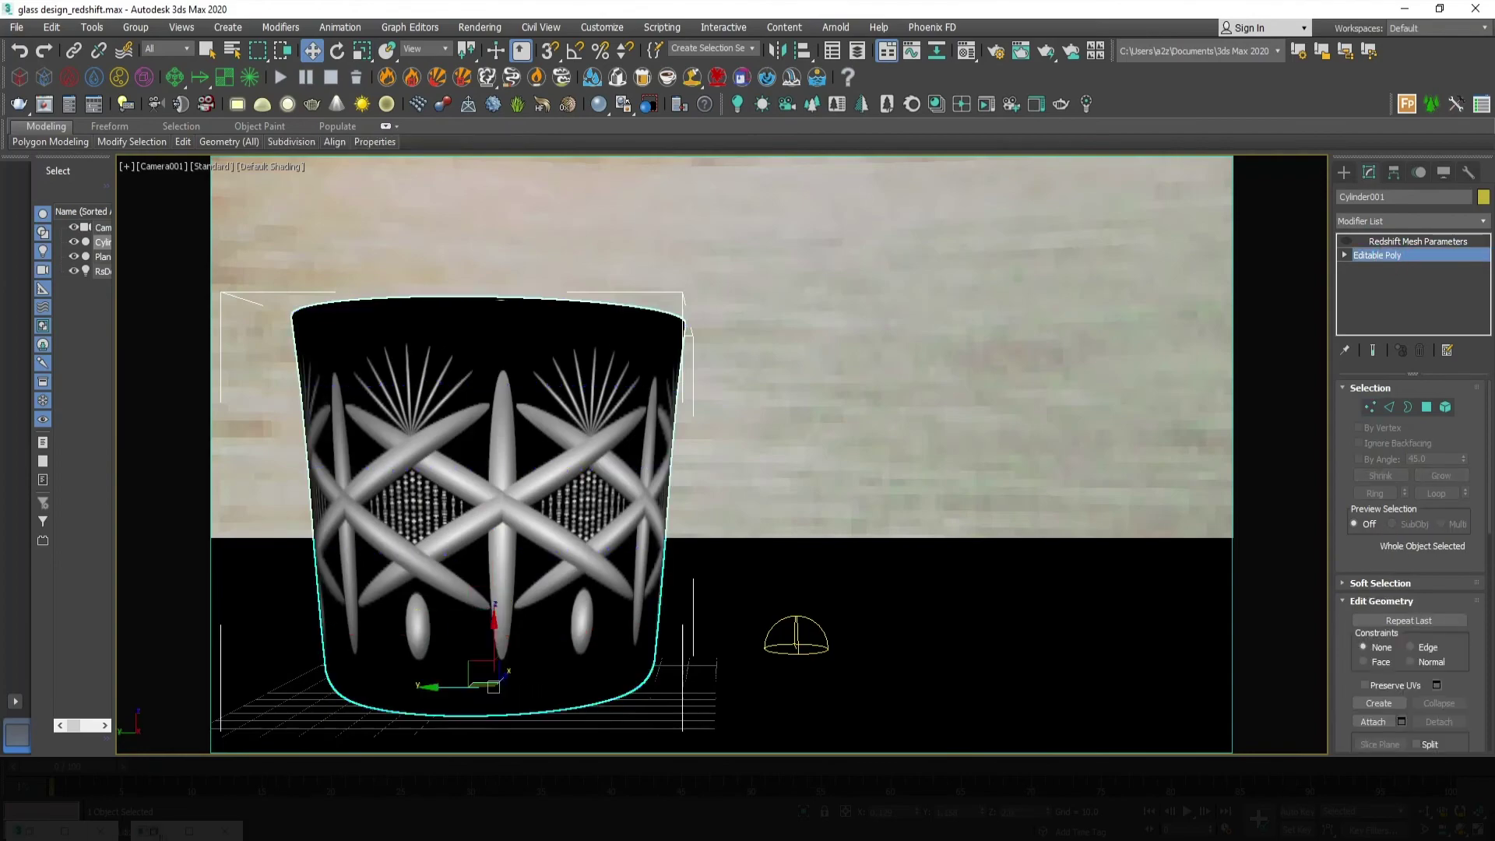
pyautogui.click(156, 831)
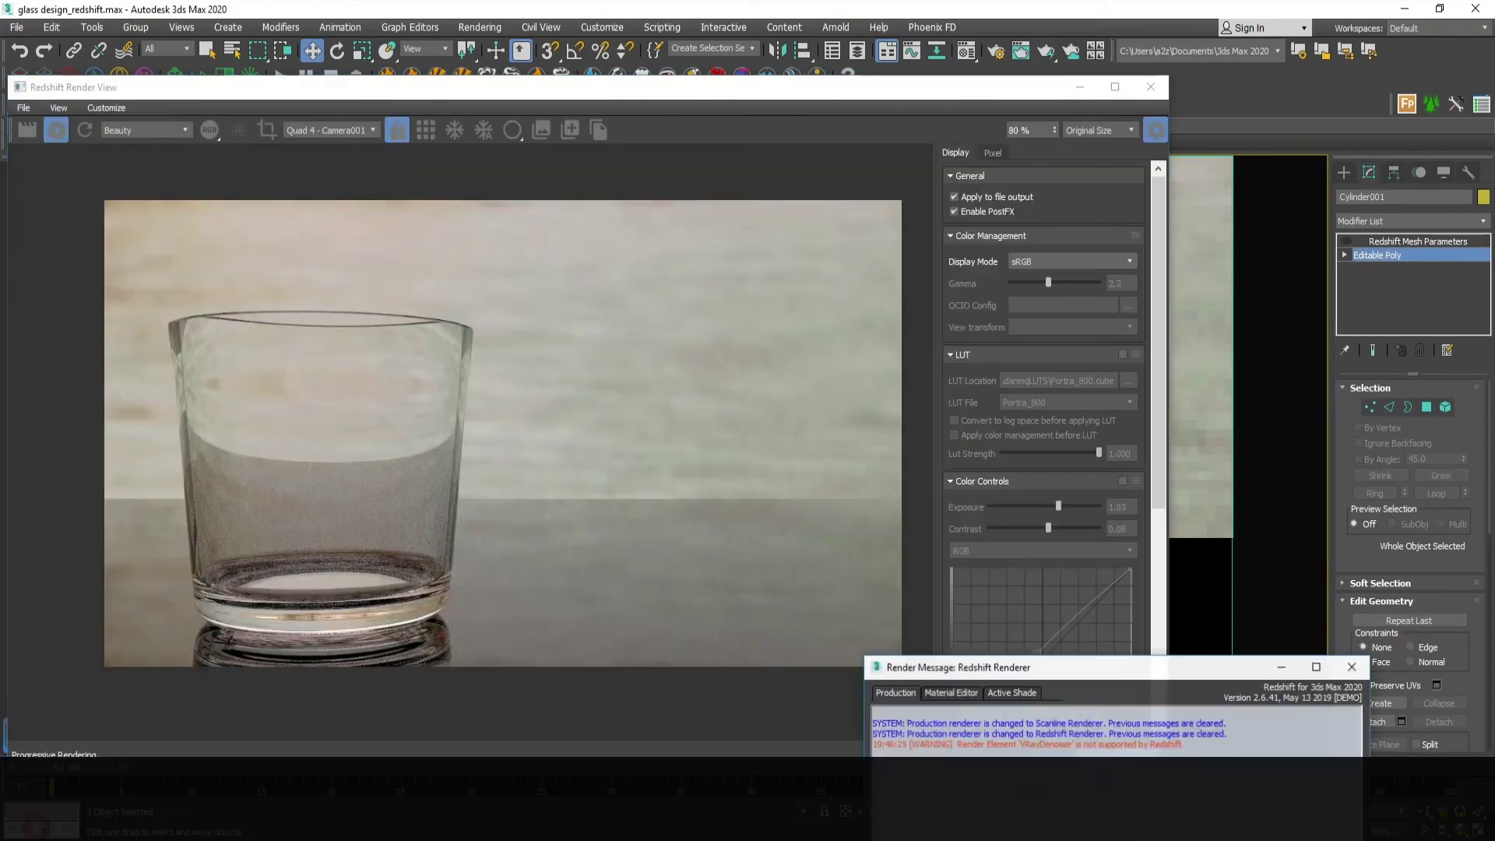
pyautogui.click(1356, 668)
pyautogui.moveTo(1004, 95); pyautogui.dragTo(700, 81)
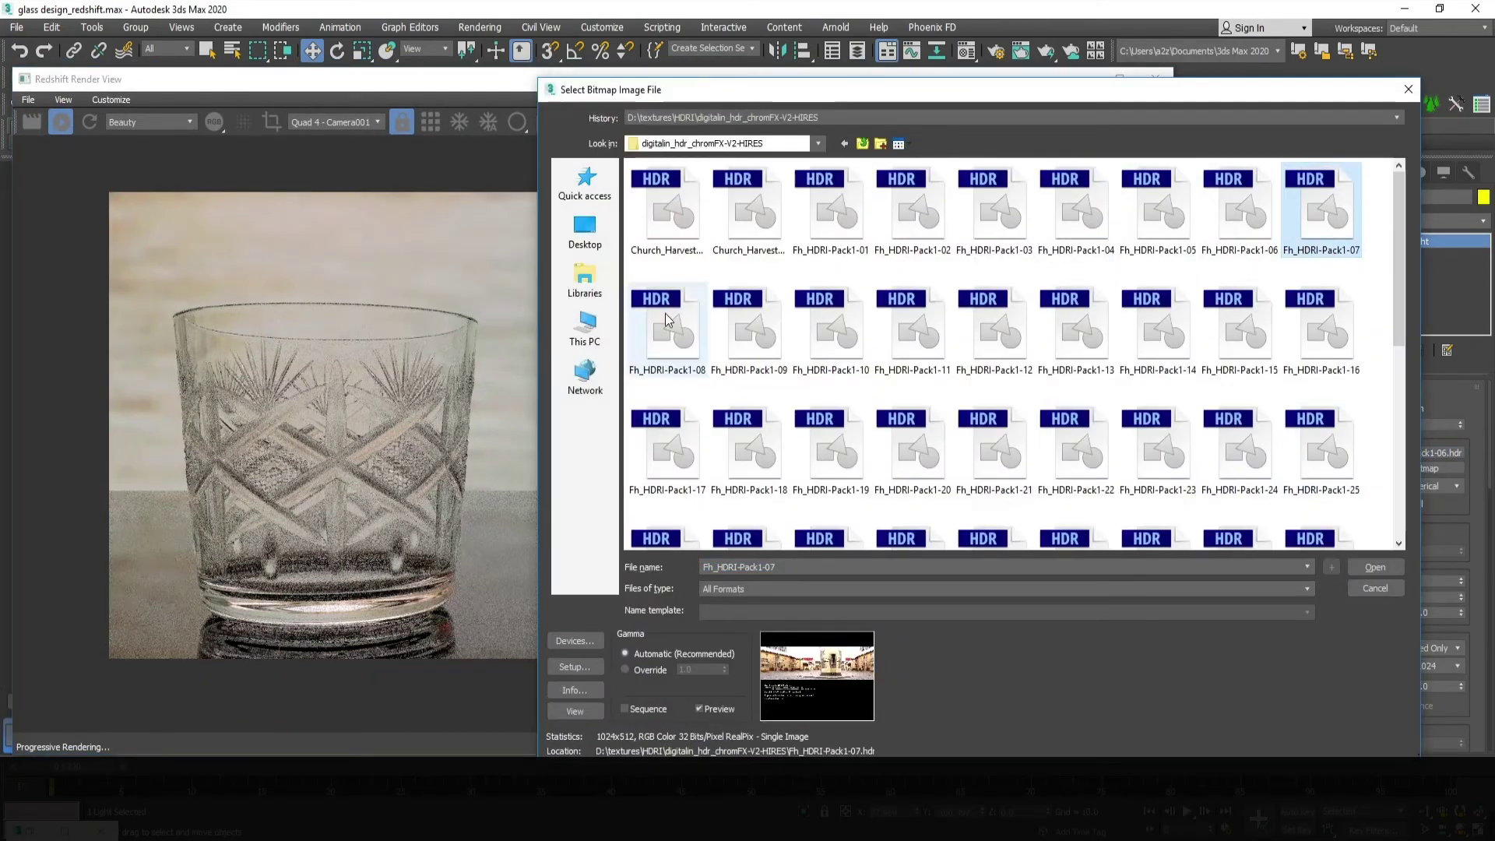
# Try several HDR files as the dome light's bitmap, including Fh_HDRI-Pack1-10, Fh_HDRI-Pack1-23, piece-s2-28 and piece-s2-10
pyautogui.doubleClick(694, 412)
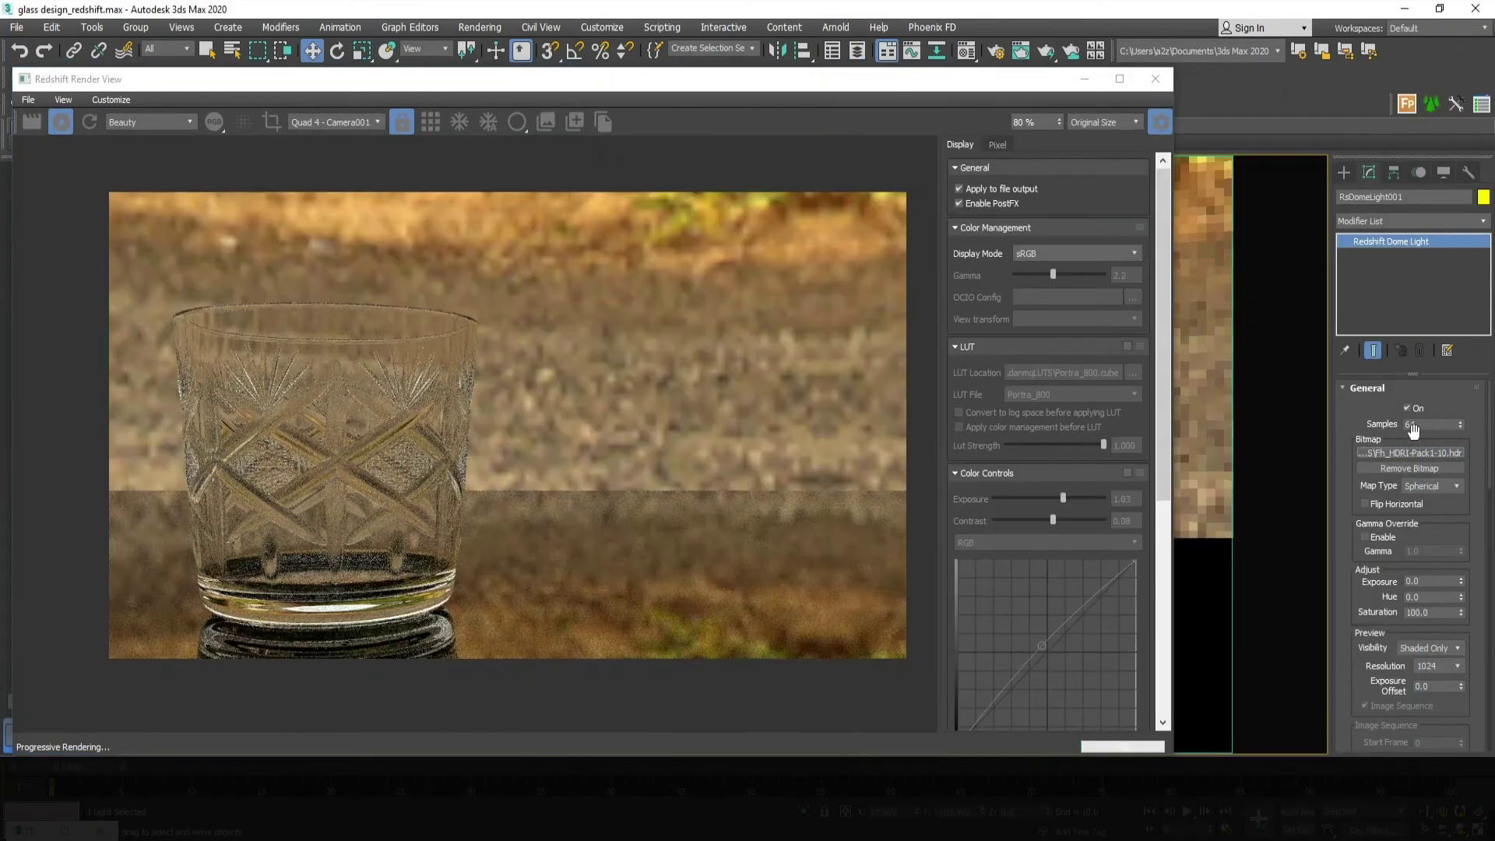
pyautogui.click(1410, 452)
pyautogui.doubleClick(1157, 447)
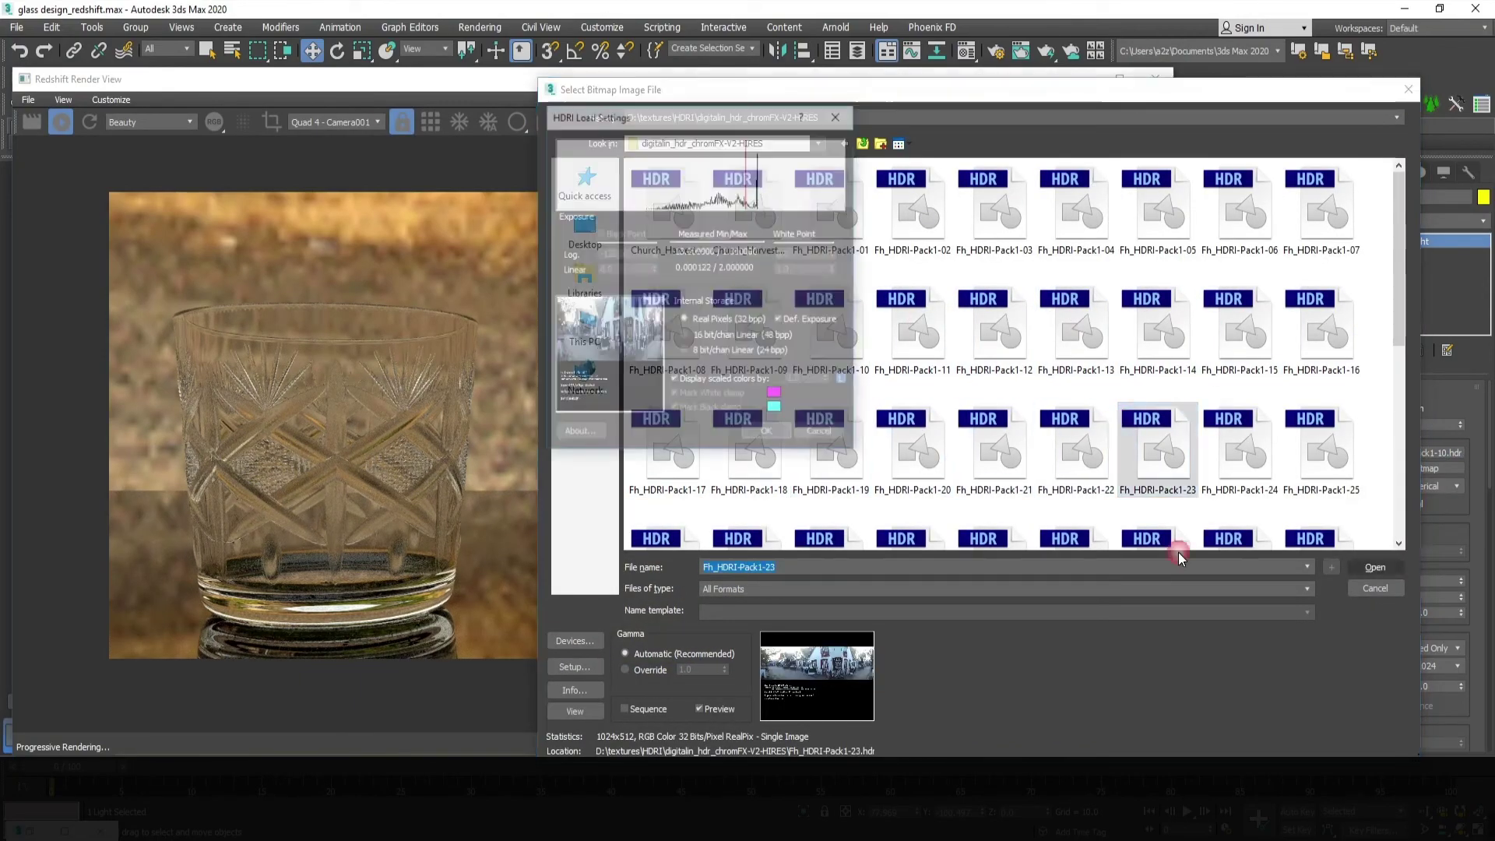
pyautogui.press('Return')
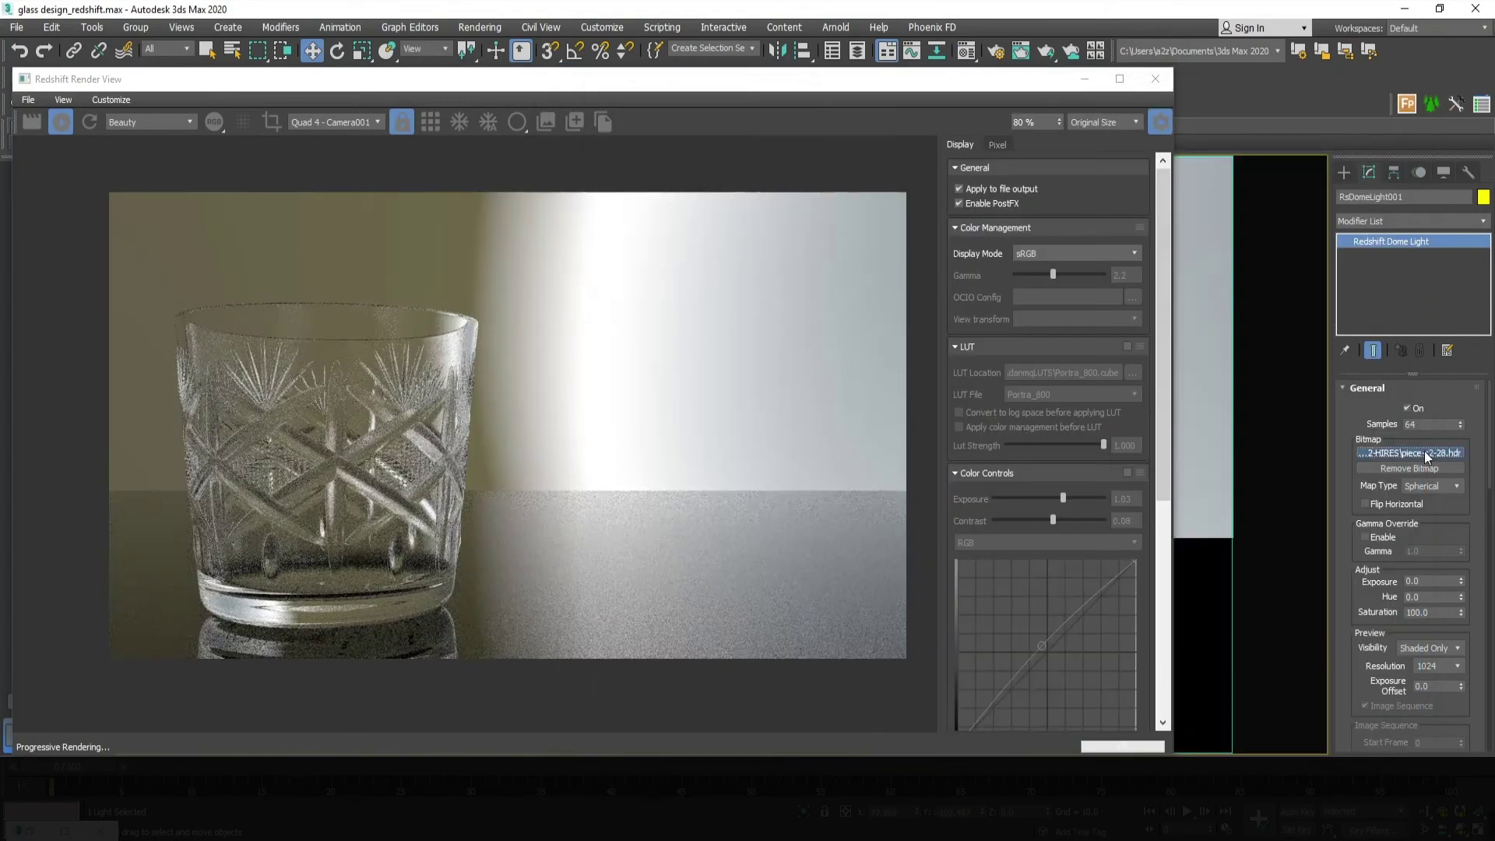
pyautogui.click(1427, 456)
pyautogui.click(1078, 261)
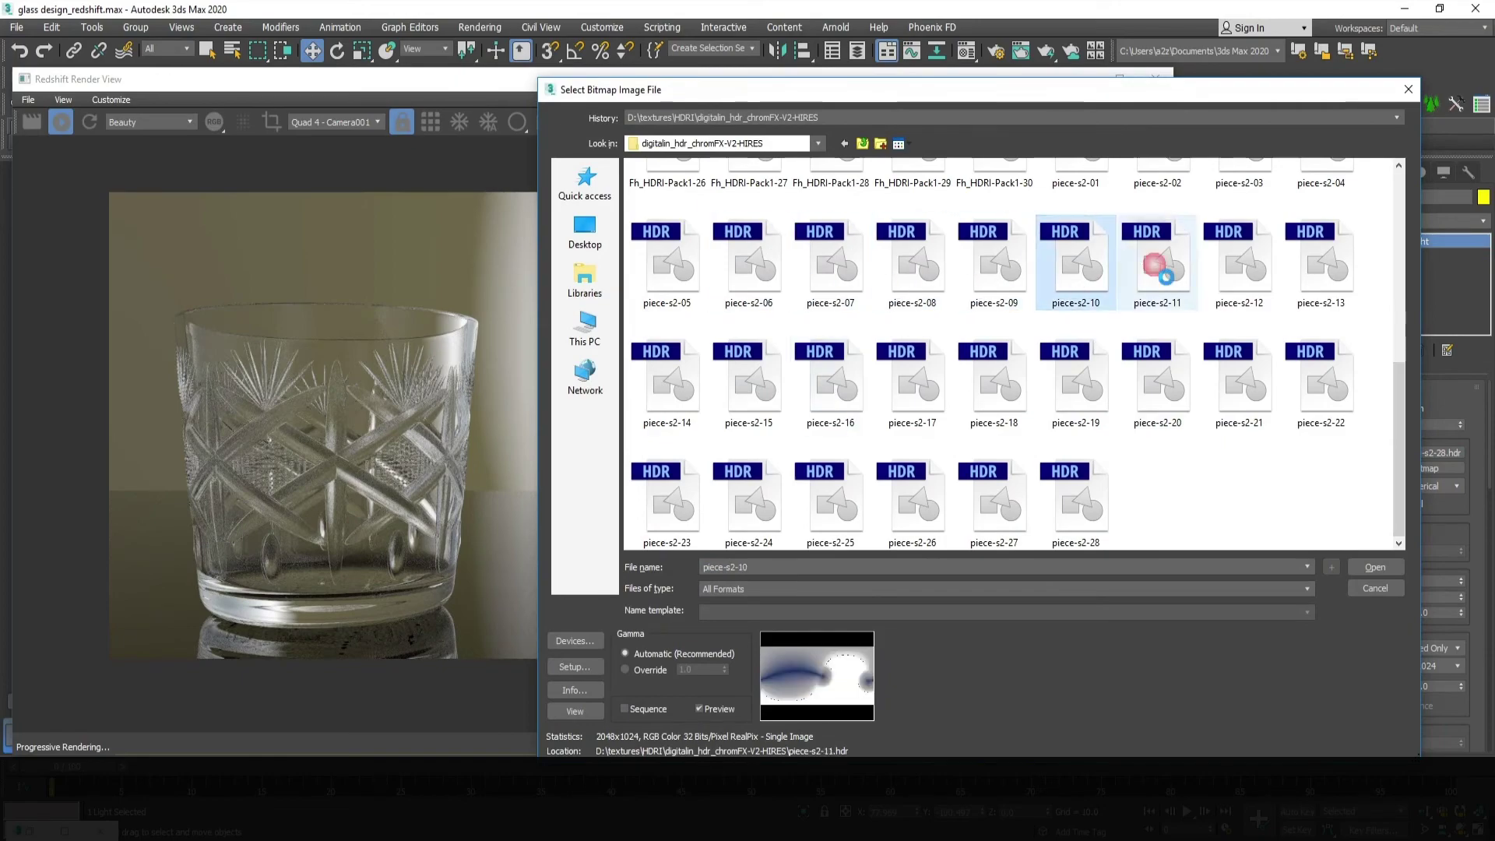
pyautogui.press('Return')
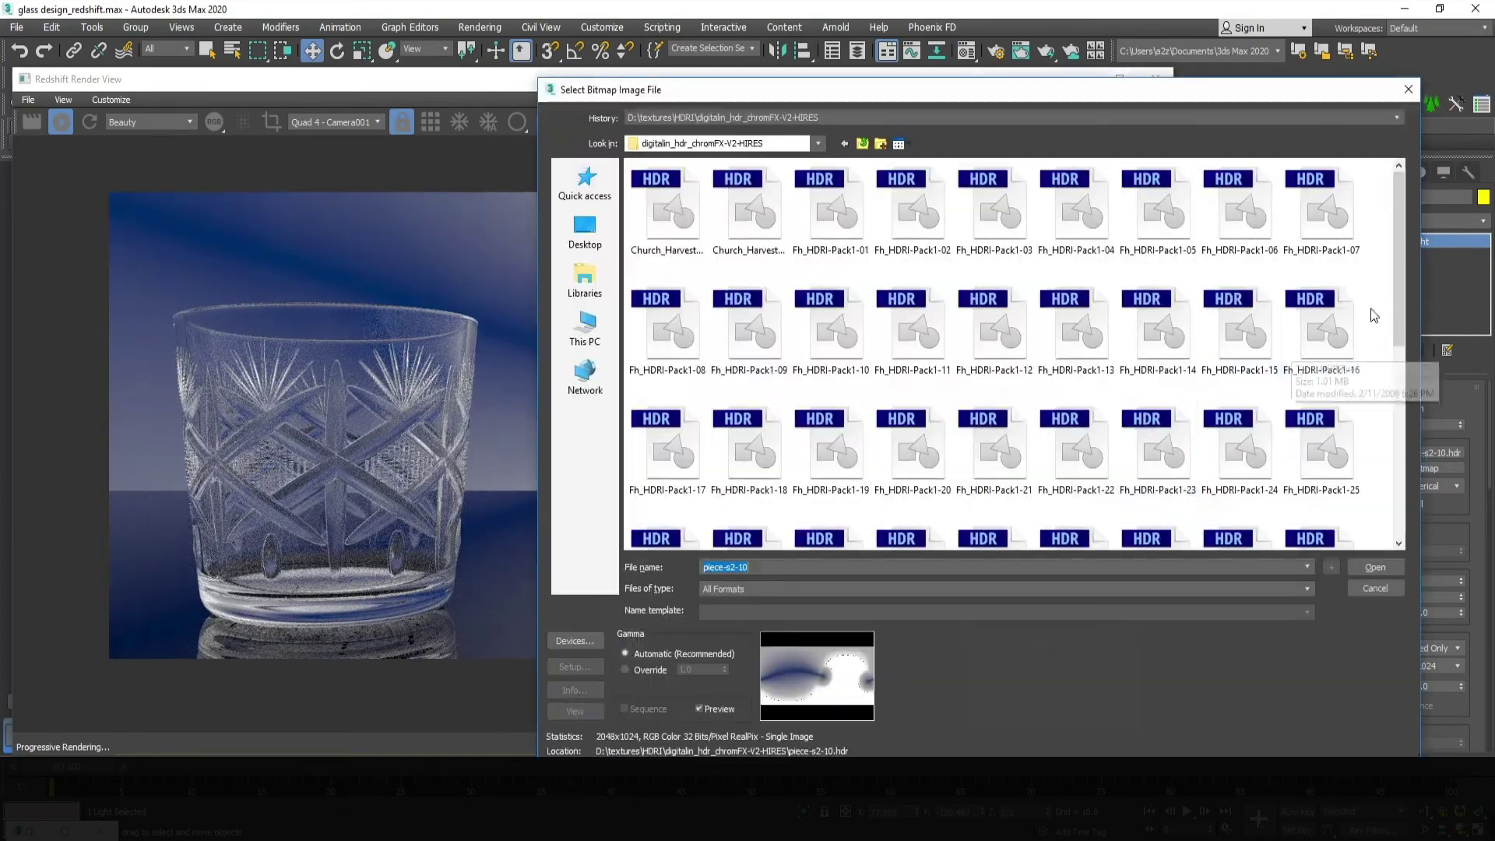
# Load piece-s2-01.hdr as the dome light's bitmap, after previewing Fh_HDRI-Pack1-29
pyautogui.scroll(-2, 981, 293)
pyautogui.click(911, 300)
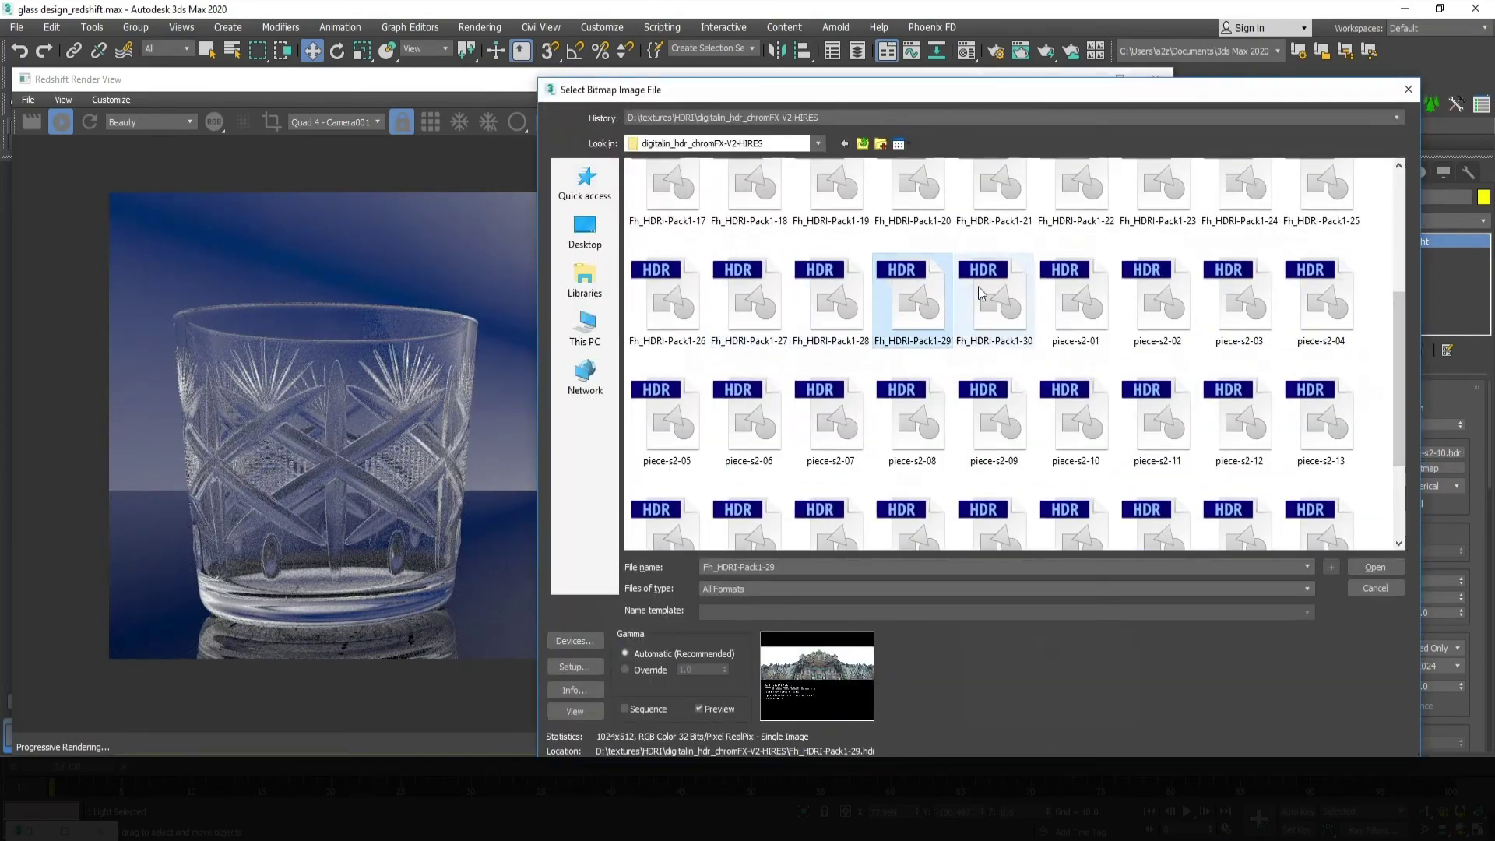
pyautogui.click(1076, 300)
pyautogui.press('Return')
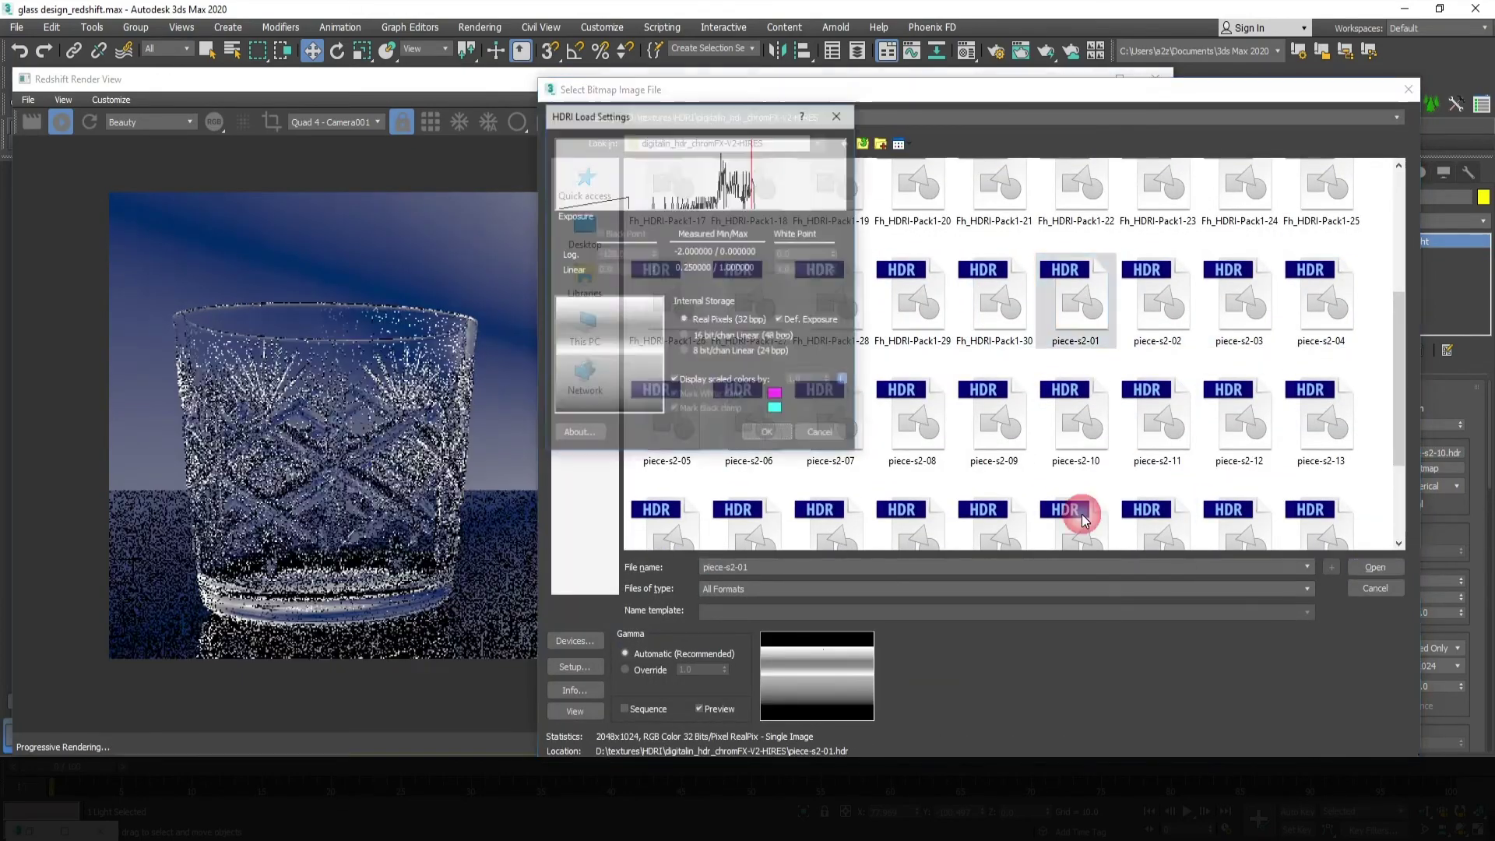
# Set the floor material's reflection roughness to 0.25 and reflection weight to 0.3, and close the Material Editor
pyautogui.press('m')
pyautogui.click(931, 183)
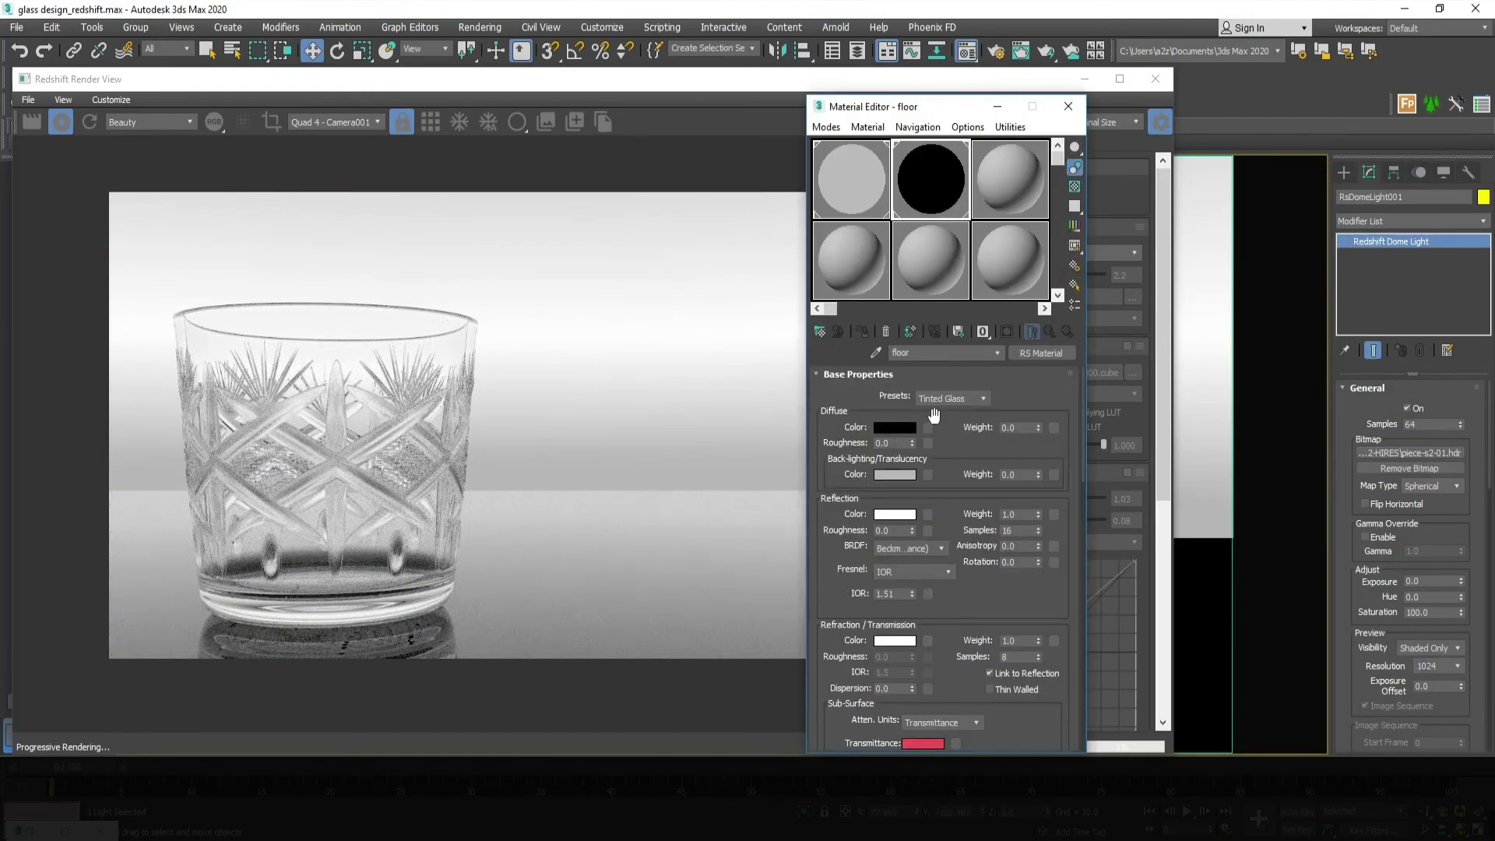
pyautogui.doubleClick(1011, 515)
pyautogui.write('.15')
pyautogui.doubleClick(890, 530)
pyautogui.write('.25')
pyautogui.press('Return')
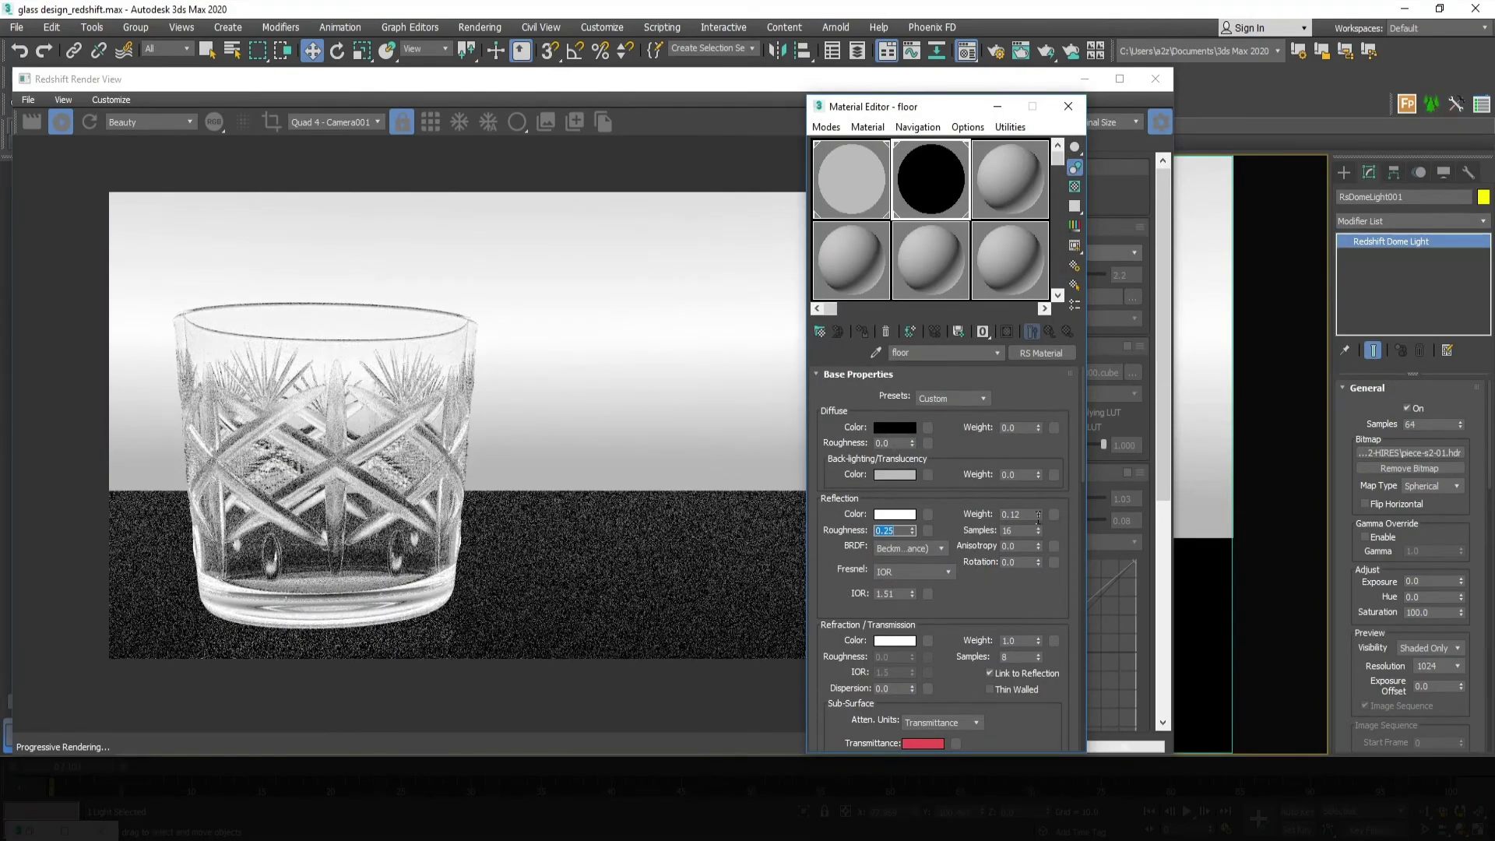
pyautogui.doubleClick(1011, 515)
pyautogui.write('.3')
pyautogui.press('Return')
pyautogui.click(1068, 106)
# Hide the render view's display settings, shrink its window and return to the four-viewport layout
pyautogui.click(1160, 122)
pyautogui.moveTo(1172, 755); pyautogui.dragTo(792, 627)
pyautogui.moveTo(622, 79); pyautogui.dragTo(615, 65)
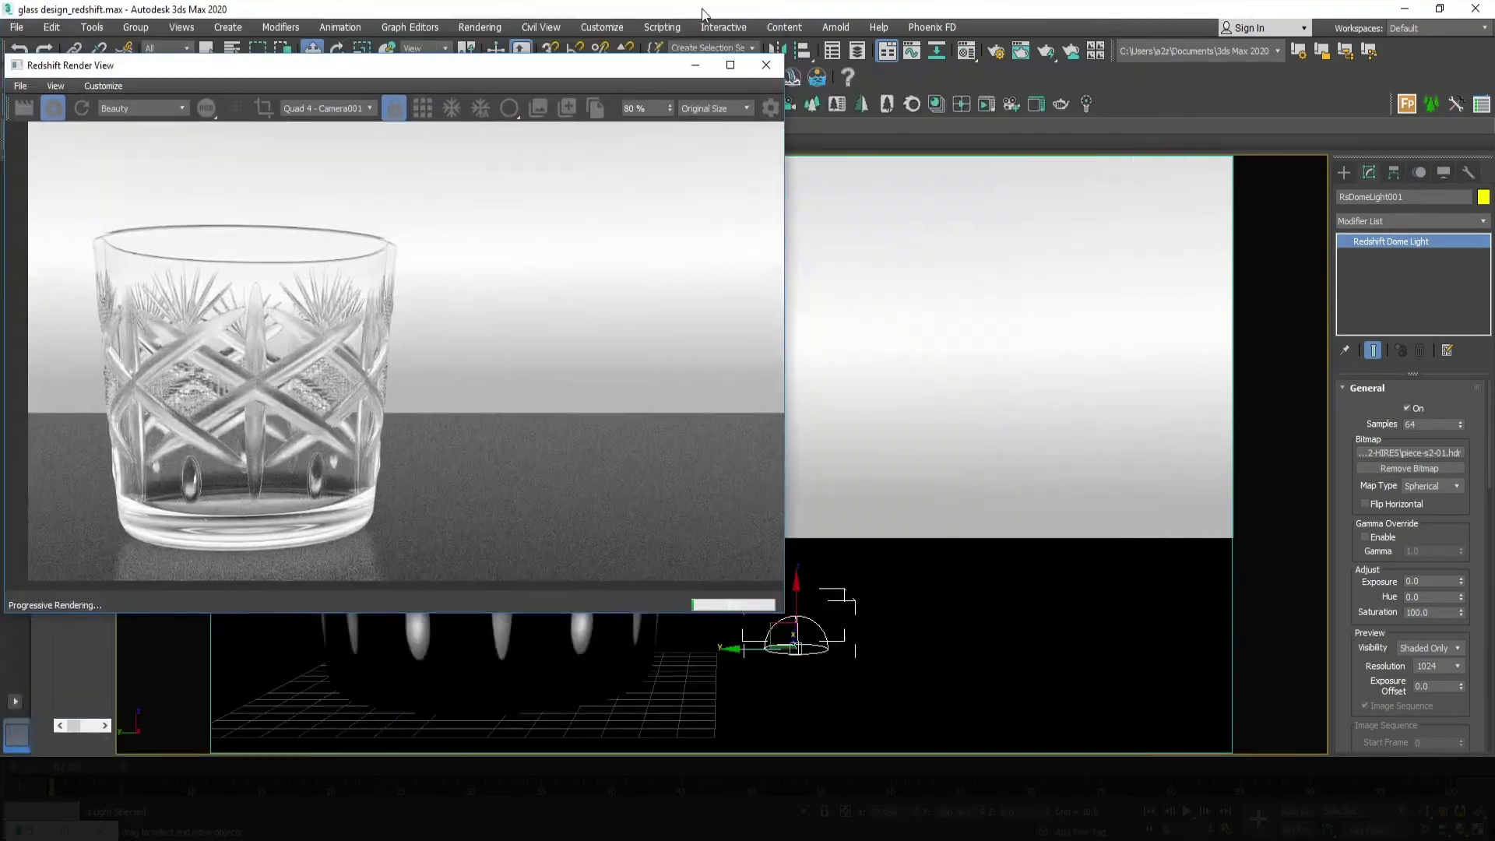
pyautogui.hotkey('alt', 'w')
pyautogui.scroll(-6, 1050, 556)
# Try to raise a wall from the floor plane's border edges on the camera side
pyautogui.click(1214, 576)
pyautogui.rightClick(1035, 537)
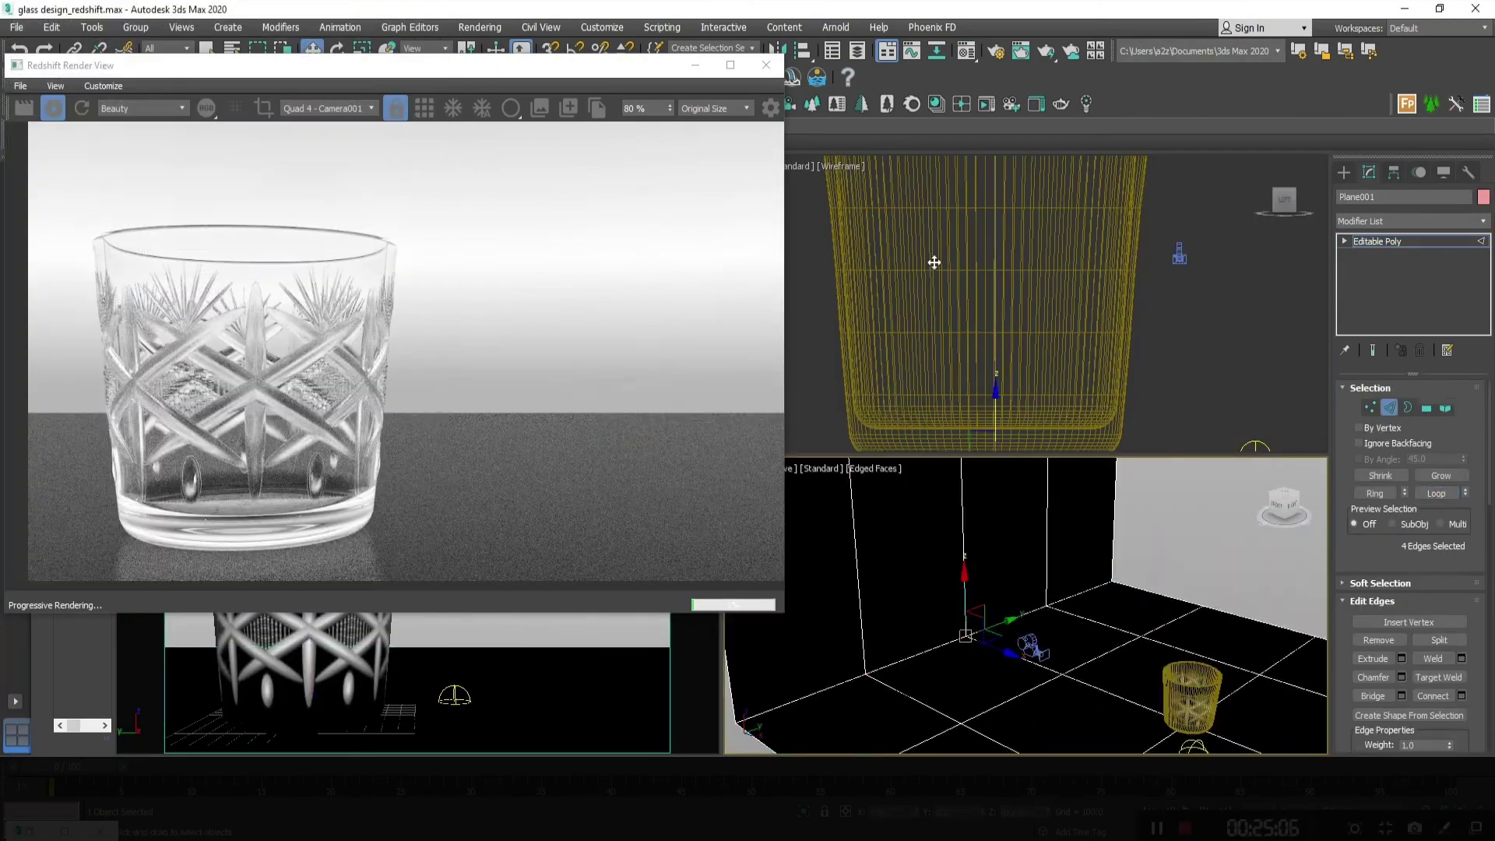
pyautogui.hotkey('ctrl', 'z')
# Extrude the floor plane's four border edges behind the glass upward into a tall back wall
pyautogui.keyDown('alt'); pyautogui.moveTo(938, 545); pyautogui.dragTo(924, 516, button='middle'); pyautogui.keyUp('alt')
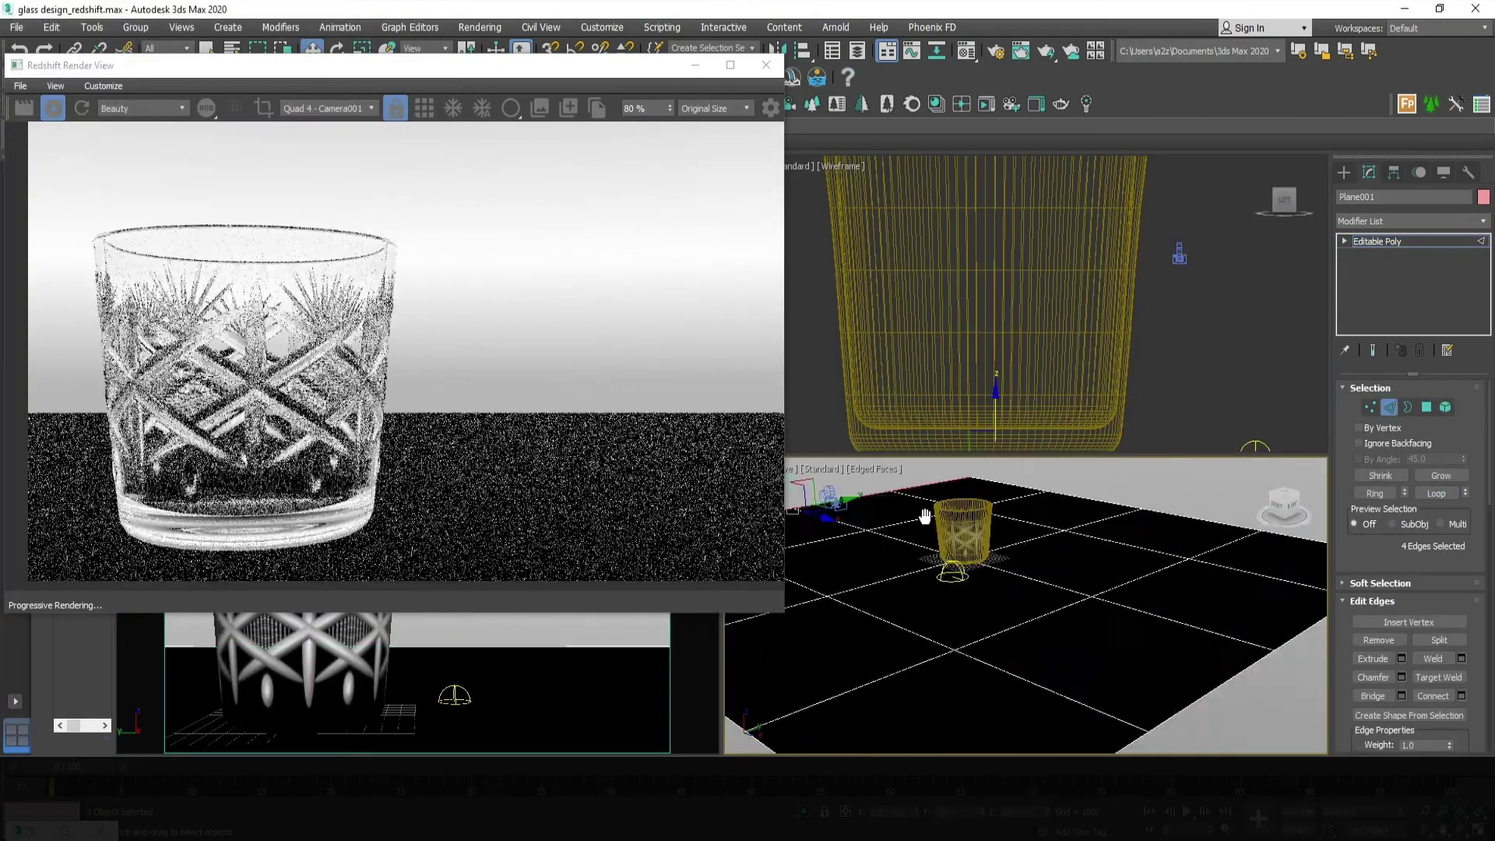
pyautogui.doubleClick(1249, 603)
pyautogui.keyDown('alt'); pyautogui.moveTo(1249, 603); pyautogui.dragTo(1183, 592, button='middle'); pyautogui.keyUp('alt')
pyautogui.keyDown('shift'); pyautogui.moveTo(1164, 570); pyautogui.dragTo(1155, 346); pyautogui.keyUp('shift')
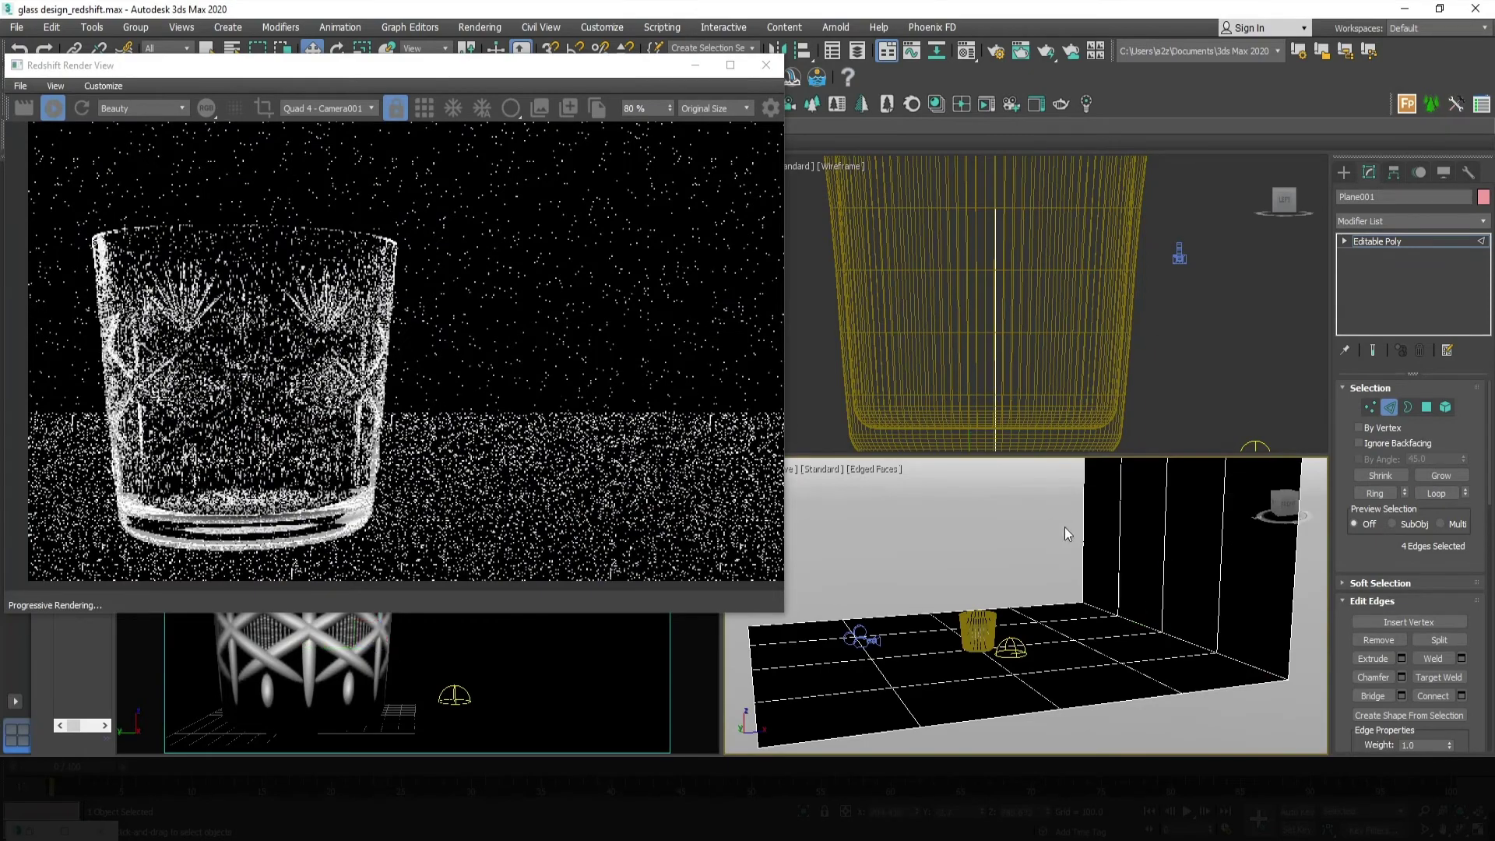
# Chamfer the edge loop between floor and back wall with multiple segments into a wide curved backdrop, and leave edge editing
pyautogui.click(1251, 666)
pyautogui.click(1436, 494)
pyautogui.click(1401, 677)
pyautogui.keyDown('alt'); pyautogui.moveTo(1174, 711); pyautogui.dragTo(1129, 697, button='middle'); pyautogui.keyUp('alt')
pyautogui.moveTo(1037, 627)
pyautogui.mouseDown()
pyautogui.moveTo(1036, 576)
pyautogui.moveTo(1037, 623)
pyautogui.mouseUp()
pyautogui.click(1034, 745)
pyautogui.press('2')
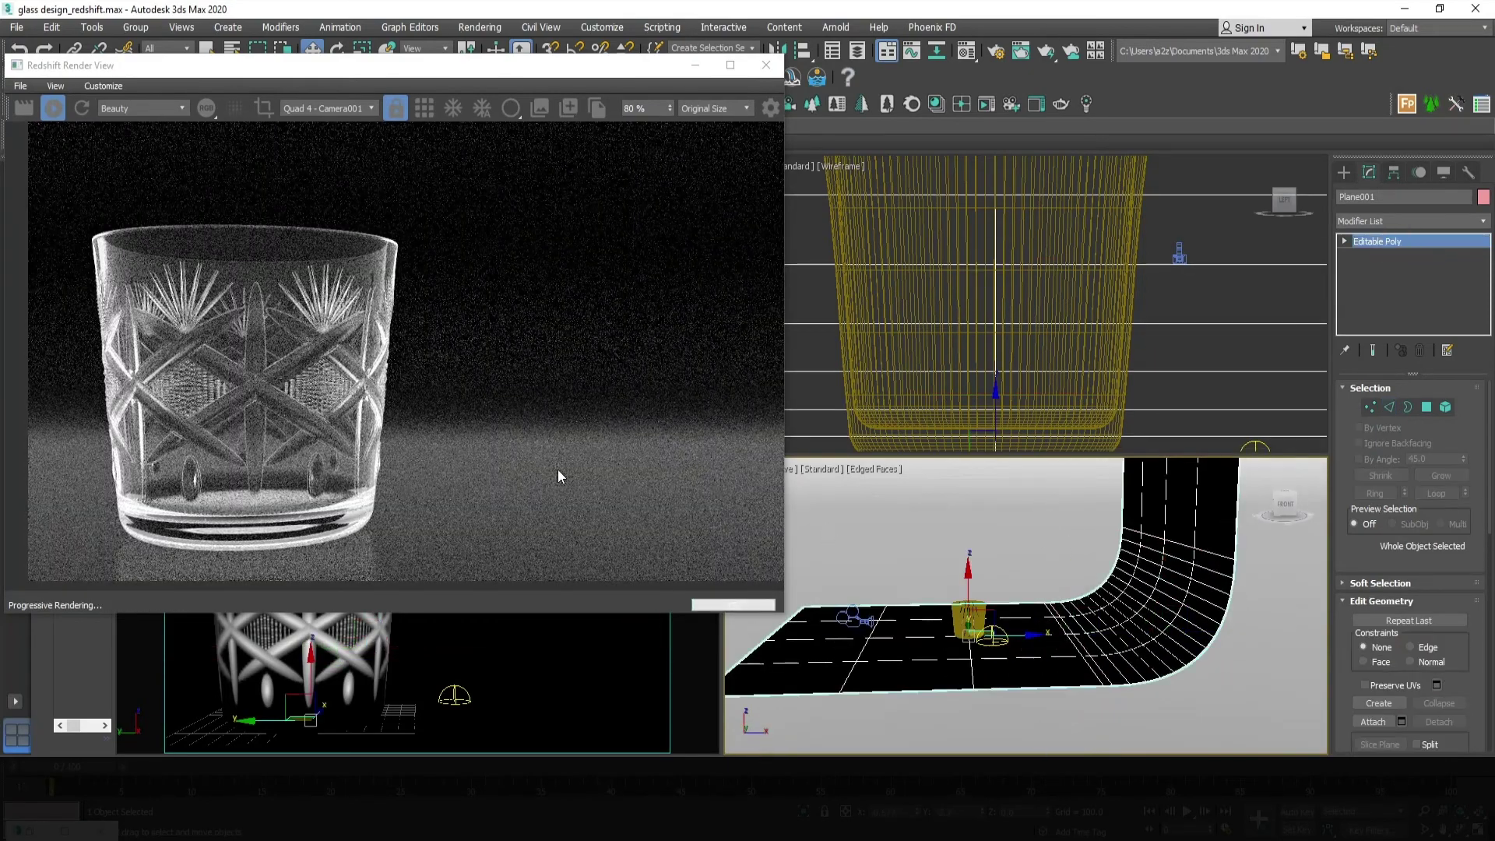
# Select the dome light and try piece-s2-05.hdr as its bitmap, after previewing piece-s2-03
pyautogui.click(985, 526)
pyautogui.scroll(-4, 984, 545)
pyautogui.keyDown('alt'); pyautogui.moveTo(985, 537); pyautogui.dragTo(1032, 580, button='middle'); pyautogui.keyUp('alt')
pyautogui.scroll(8, 996, 600)
pyautogui.click(989, 604)
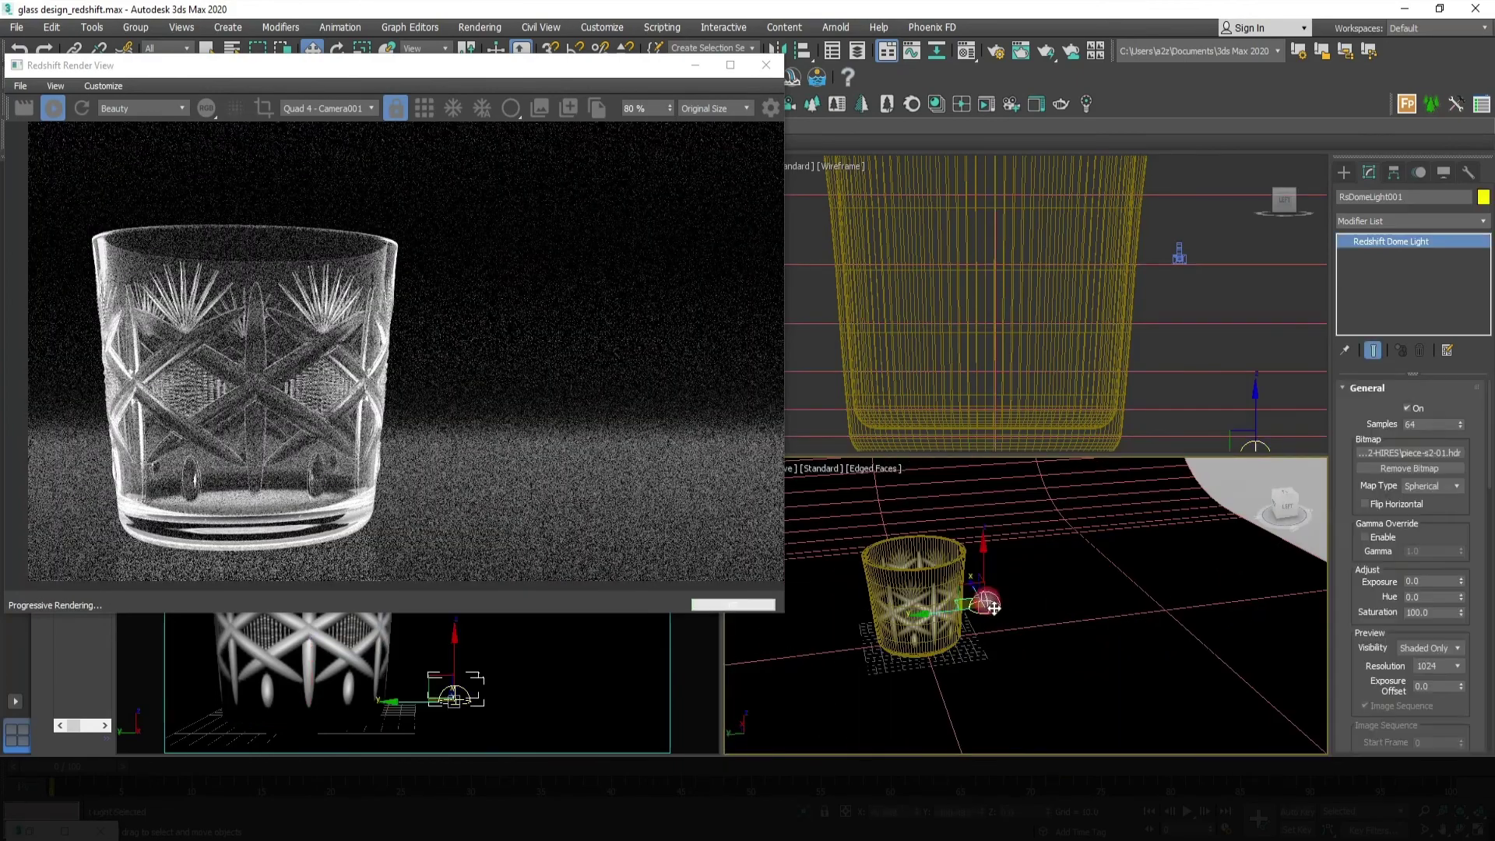
pyautogui.click(1426, 453)
pyautogui.scroll(-3, 1074, 437)
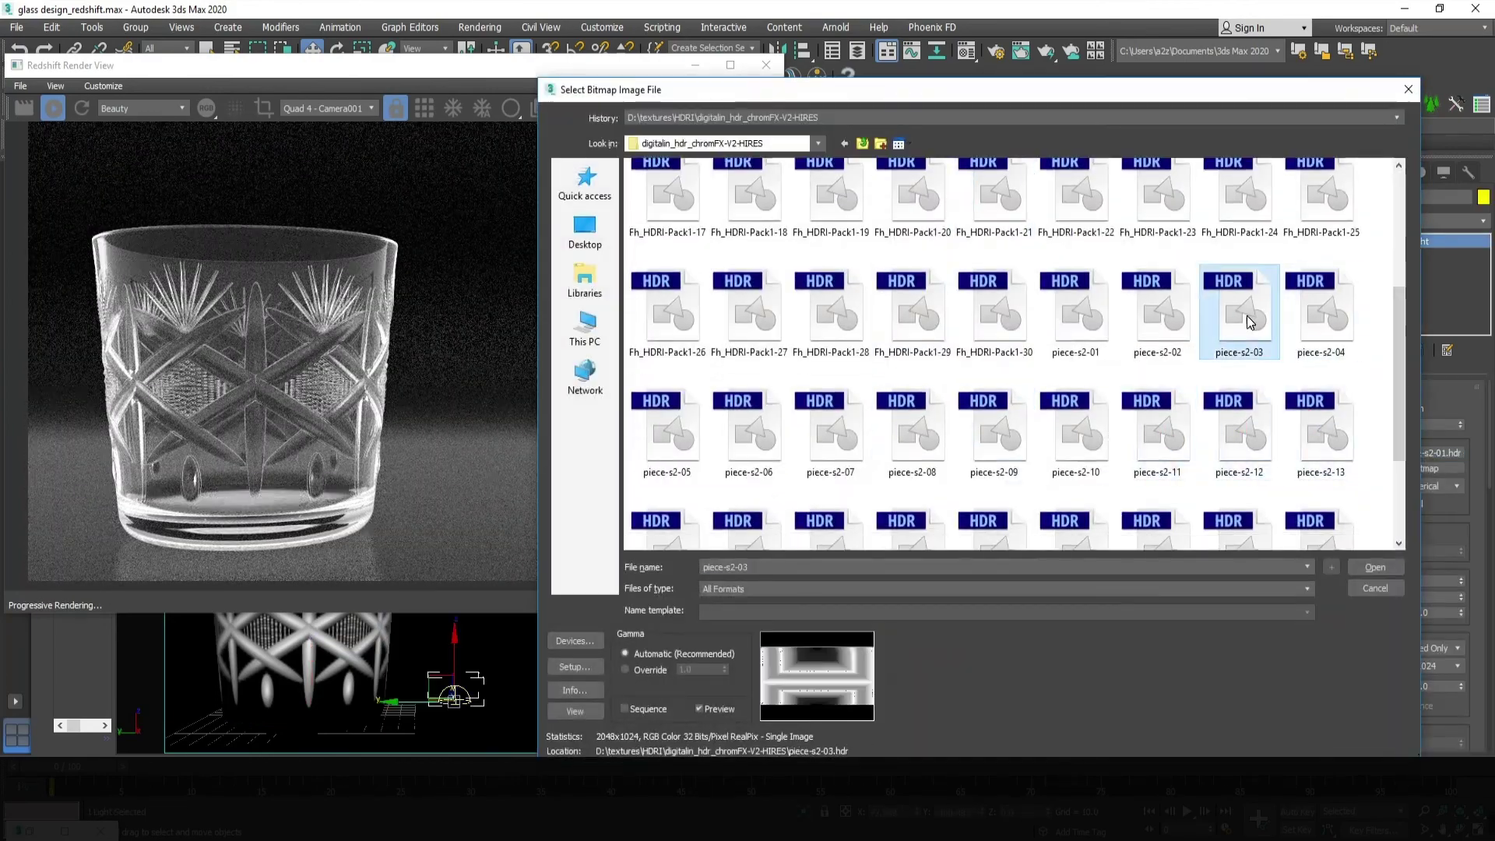
pyautogui.doubleClick(667, 432)
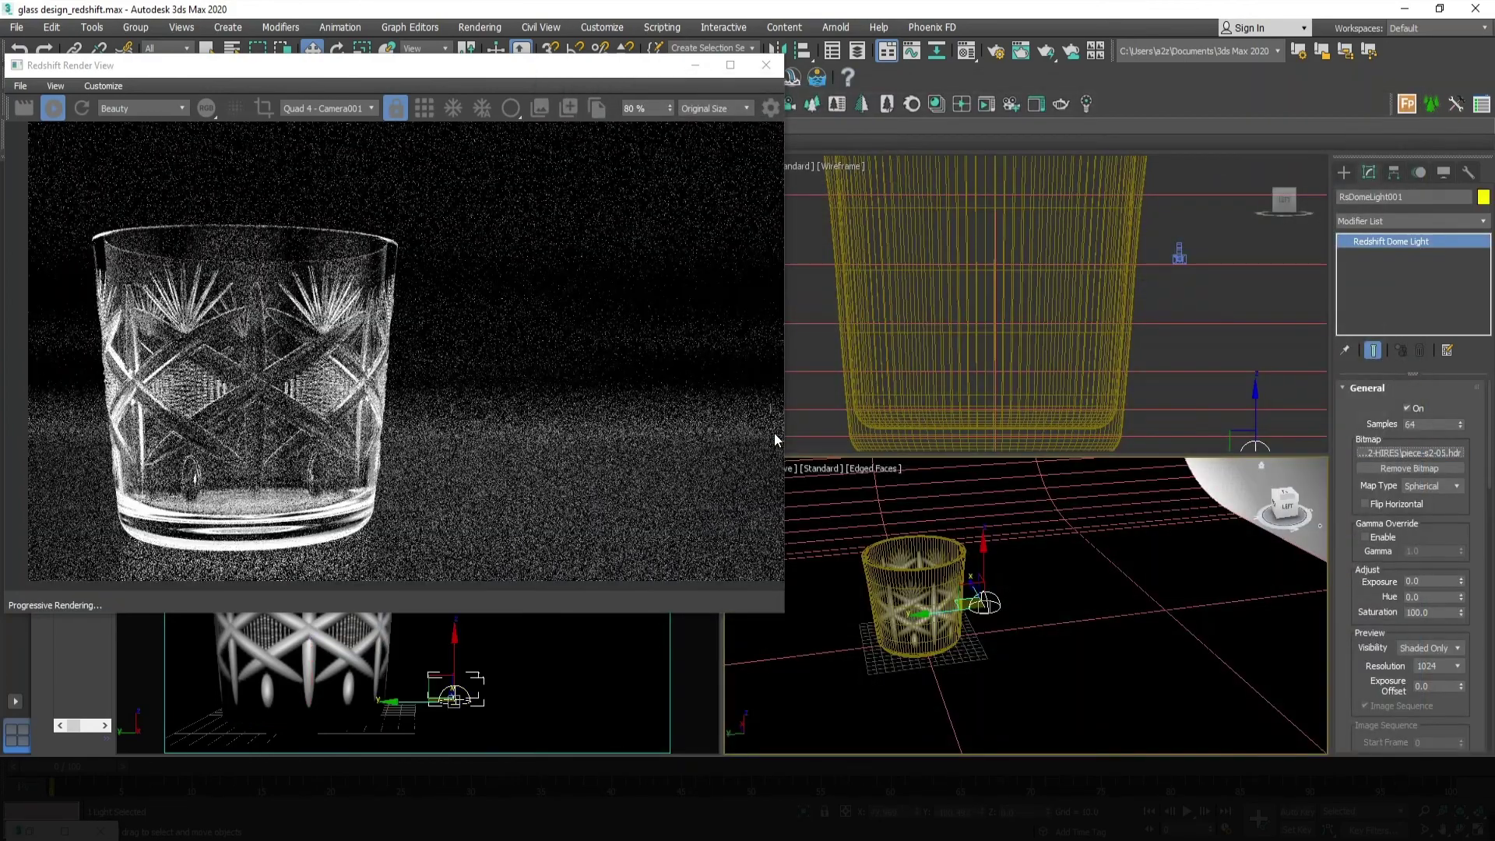
# Try Fh_HDRI-Pack1-30.hdr as the dome light's bitmap
pyautogui.click(1403, 452)
pyautogui.scroll(-3, 1155, 441)
pyautogui.click(957, 249)
pyautogui.doubleClick(958, 249)
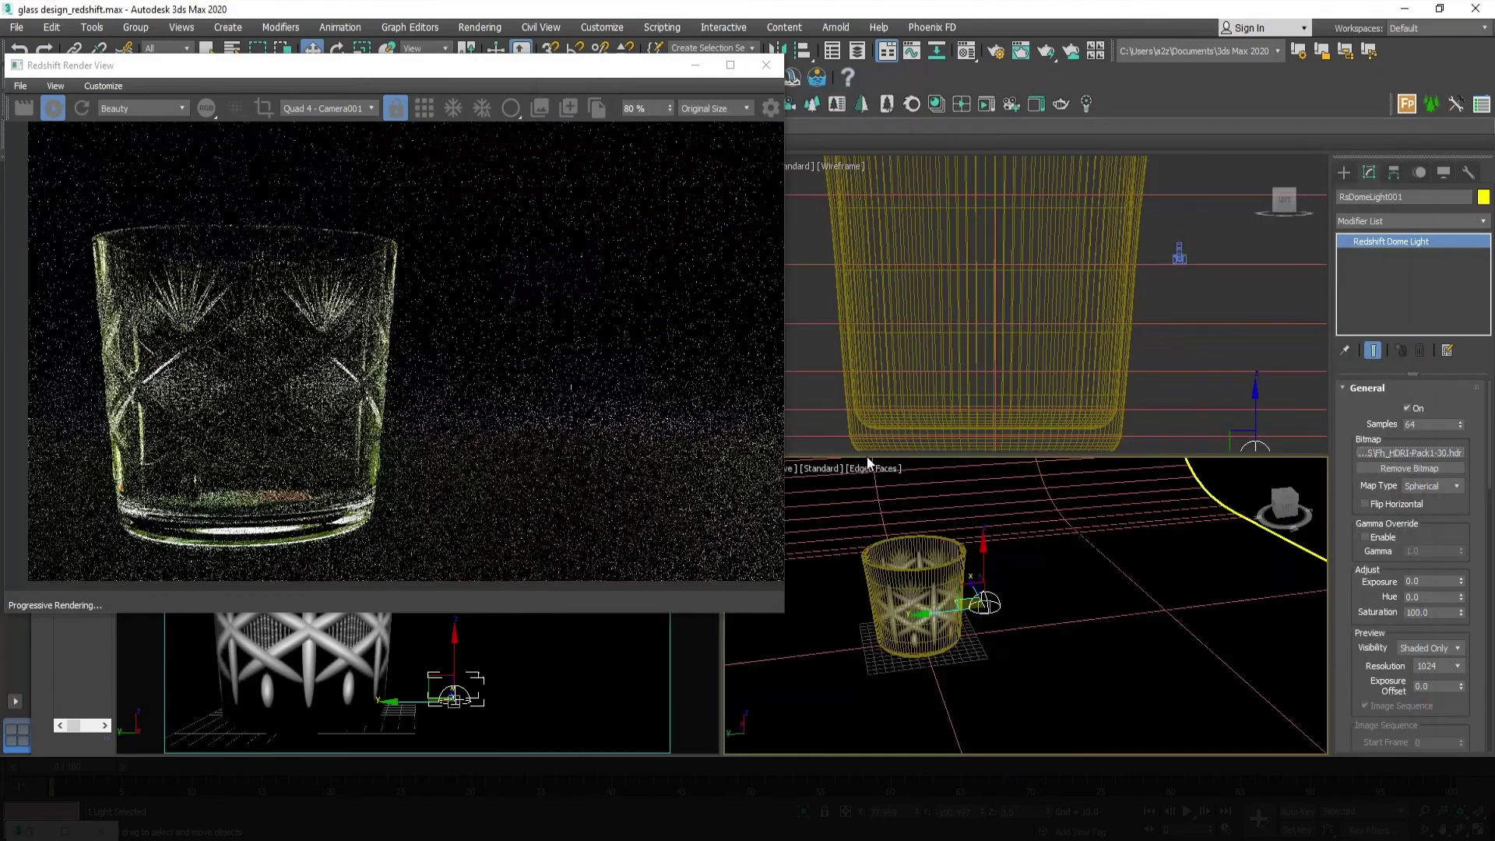
# Load Fh_HDRI-Pack1-12.hdr as the dome light's bitmap
pyautogui.click(1404, 451)
pyautogui.click(996, 331)
pyautogui.doubleClick(1097, 346)
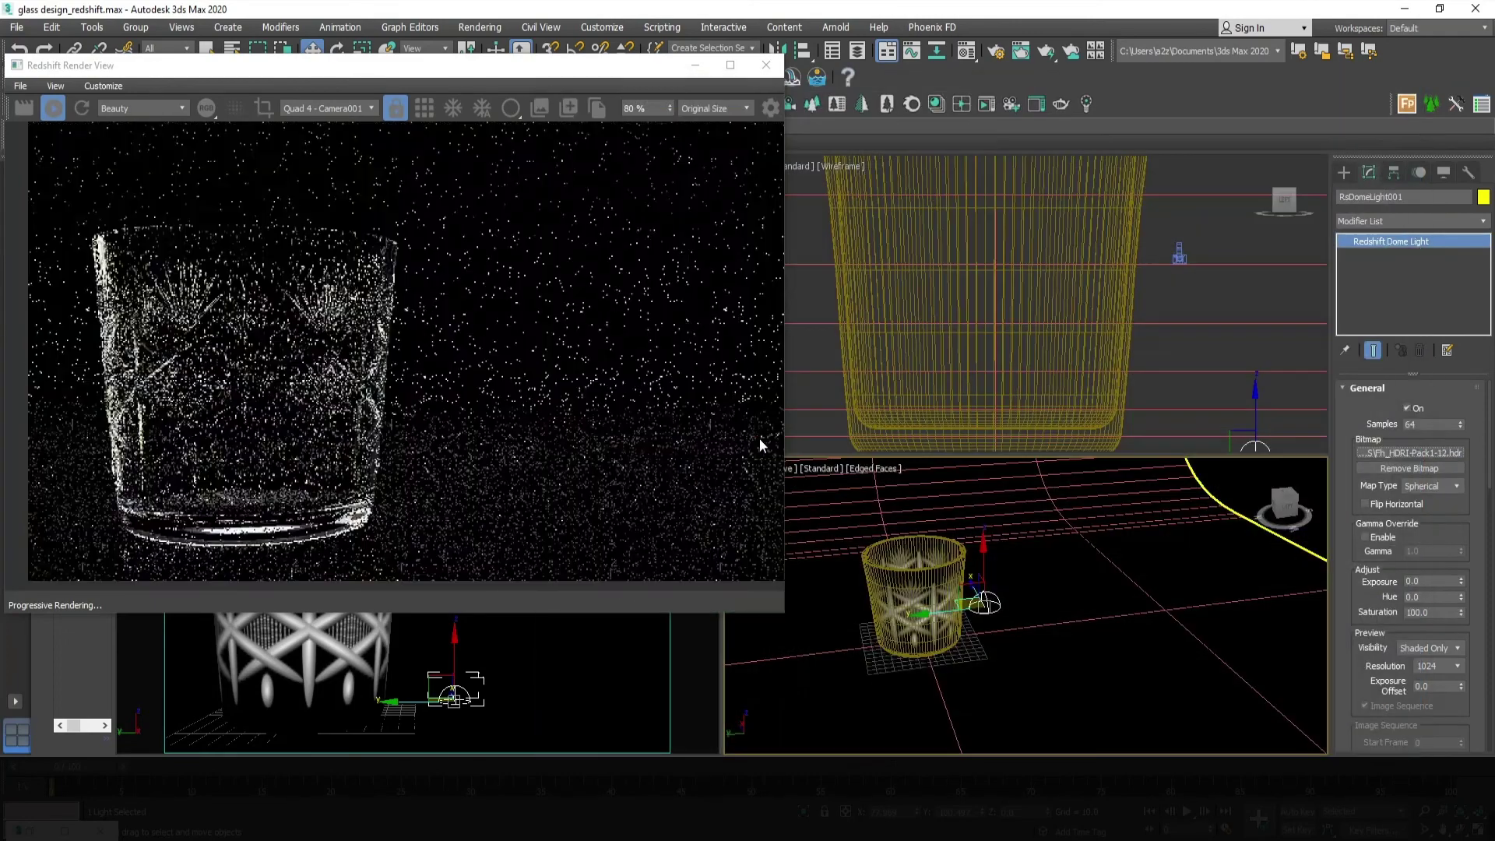
# Create a Redshift Physical area light about 227 long and 713 wide in the Front view, around the glass and camera
pyautogui.click(1342, 172)
pyautogui.click(1378, 195)
pyautogui.click(1394, 218)
pyautogui.click(1379, 275)
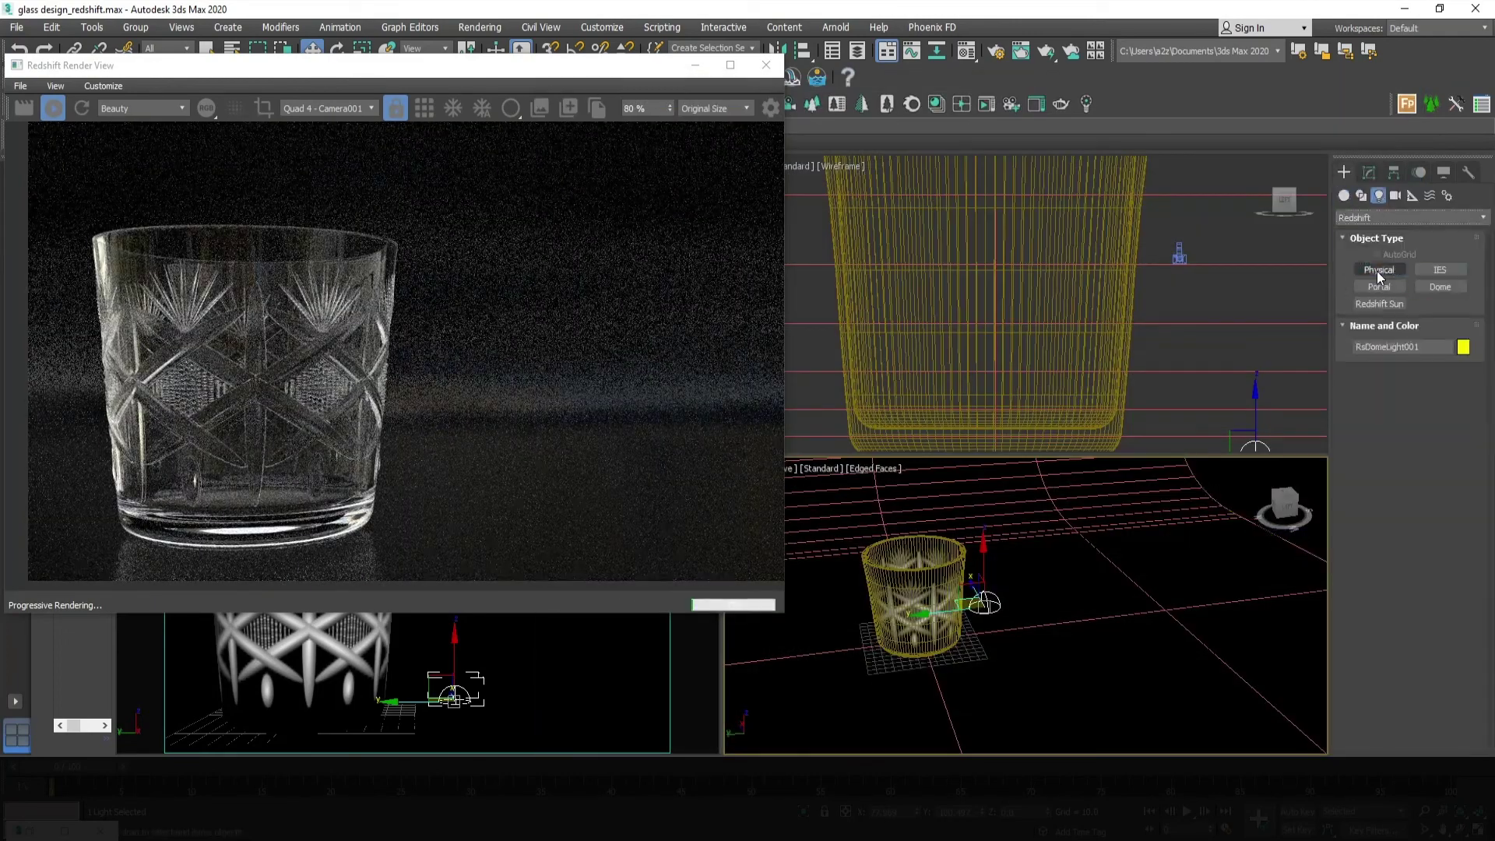
pyautogui.click(1378, 270)
pyautogui.scroll(-5, 1103, 389)
pyautogui.press('f')
pyautogui.scroll(-5, 1070, 378)
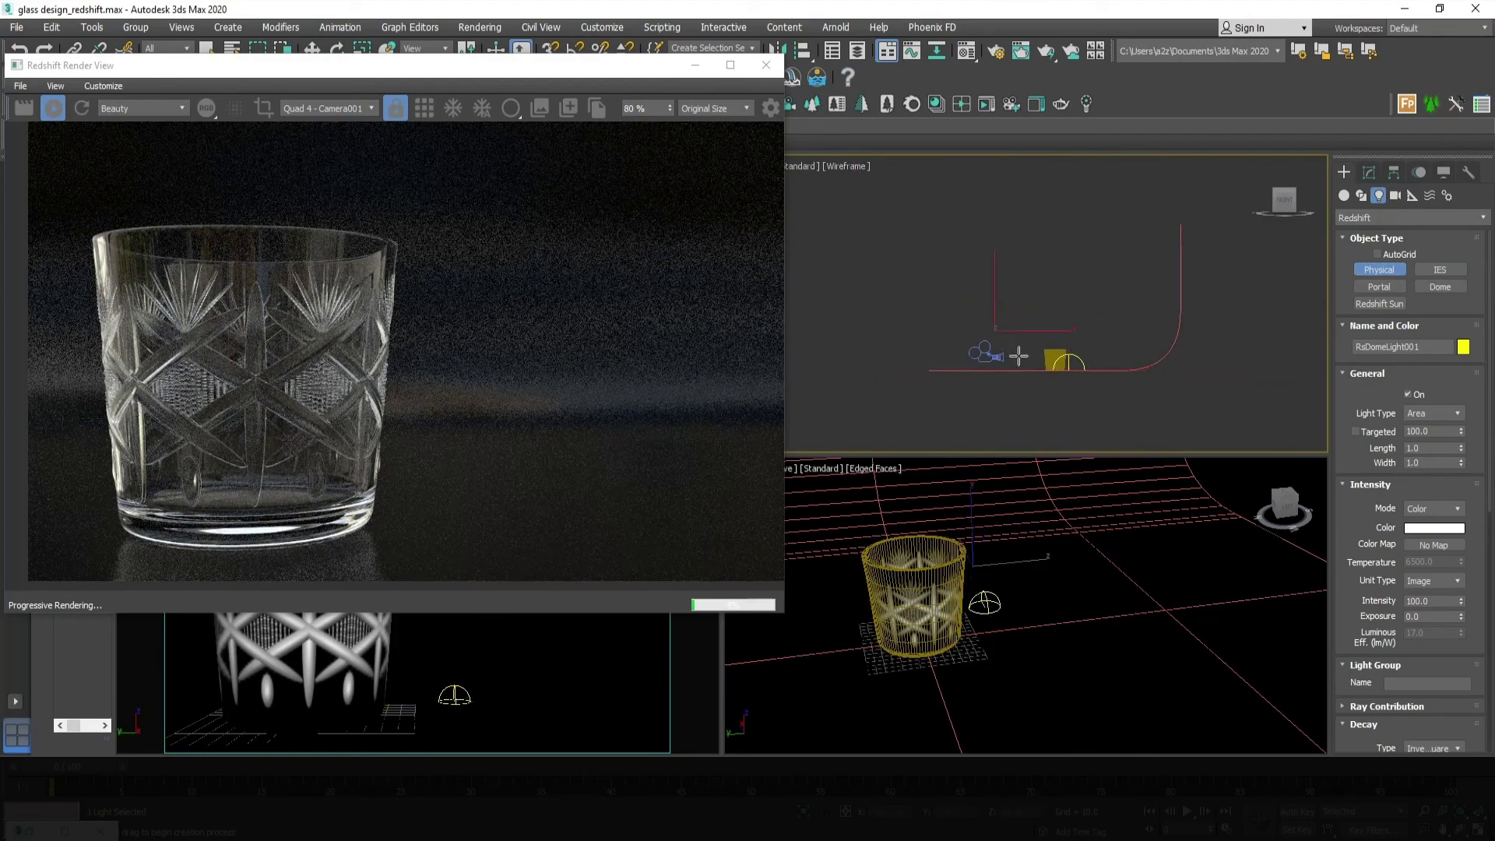
# Move the physical light in the Top view to the side border of the floor plane, aimed at the glass
pyautogui.press('w')
pyautogui.moveTo(548, 70); pyautogui.dragTo(961, 233)
pyautogui.moveTo(272, 257); pyautogui.dragTo(281, 356)
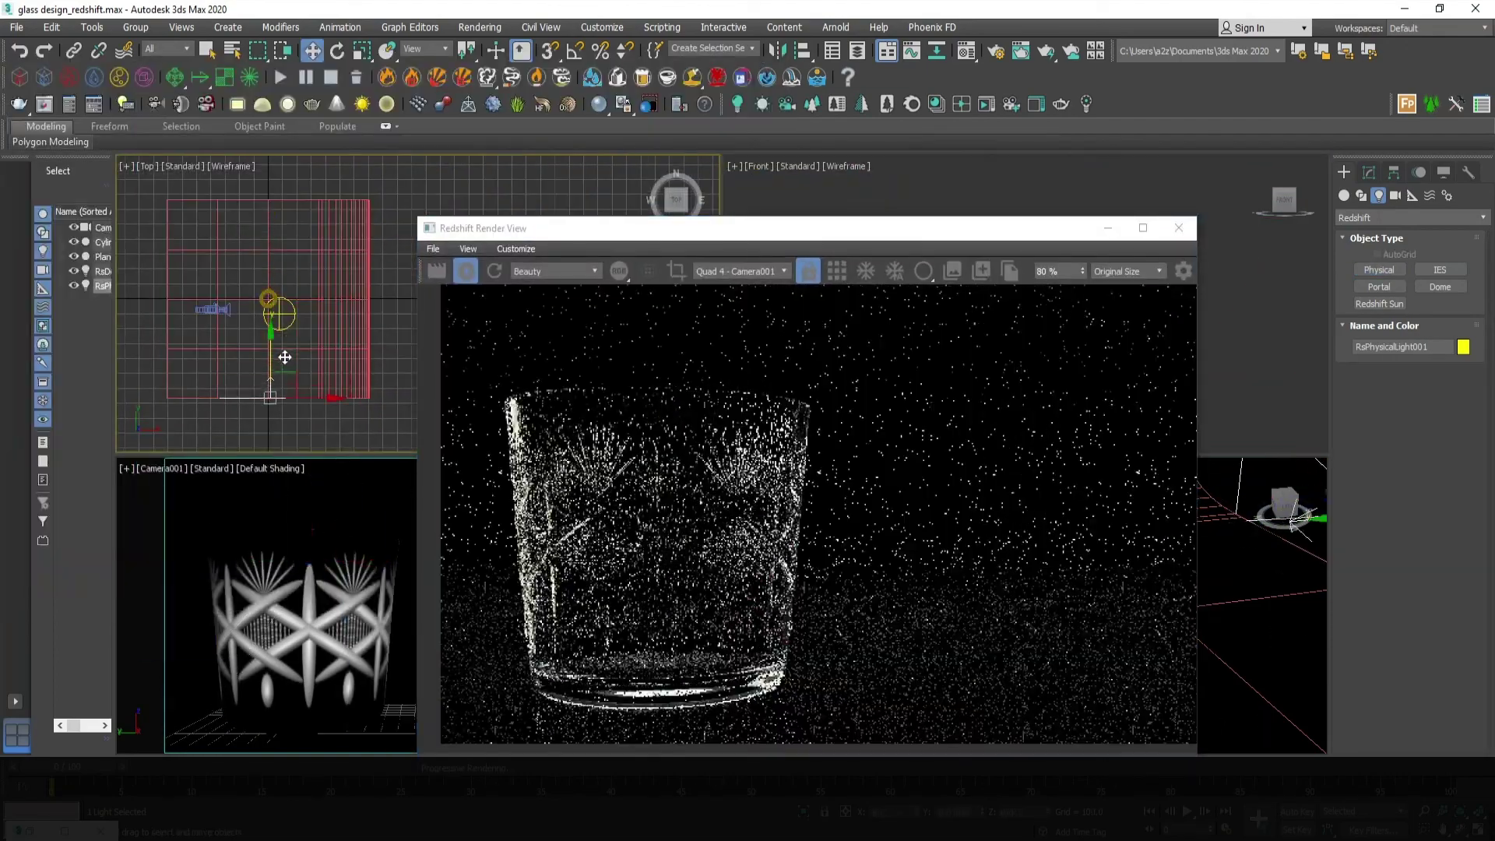
# Set the physical light's intensity to 10, after trying 20
pyautogui.click(1368, 172)
pyautogui.click(1433, 542)
pyautogui.click(326, 131)
pyautogui.moveTo(459, 228)
pyautogui.mouseDown()
pyautogui.moveTo(460, 203)
pyautogui.moveTo(460, 226)
pyautogui.mouseUp()
pyautogui.click(576, 250)
pyautogui.moveTo(1432, 615); pyautogui.dragTo(1391, 626)
pyautogui.write('20')
pyautogui.press('Return')
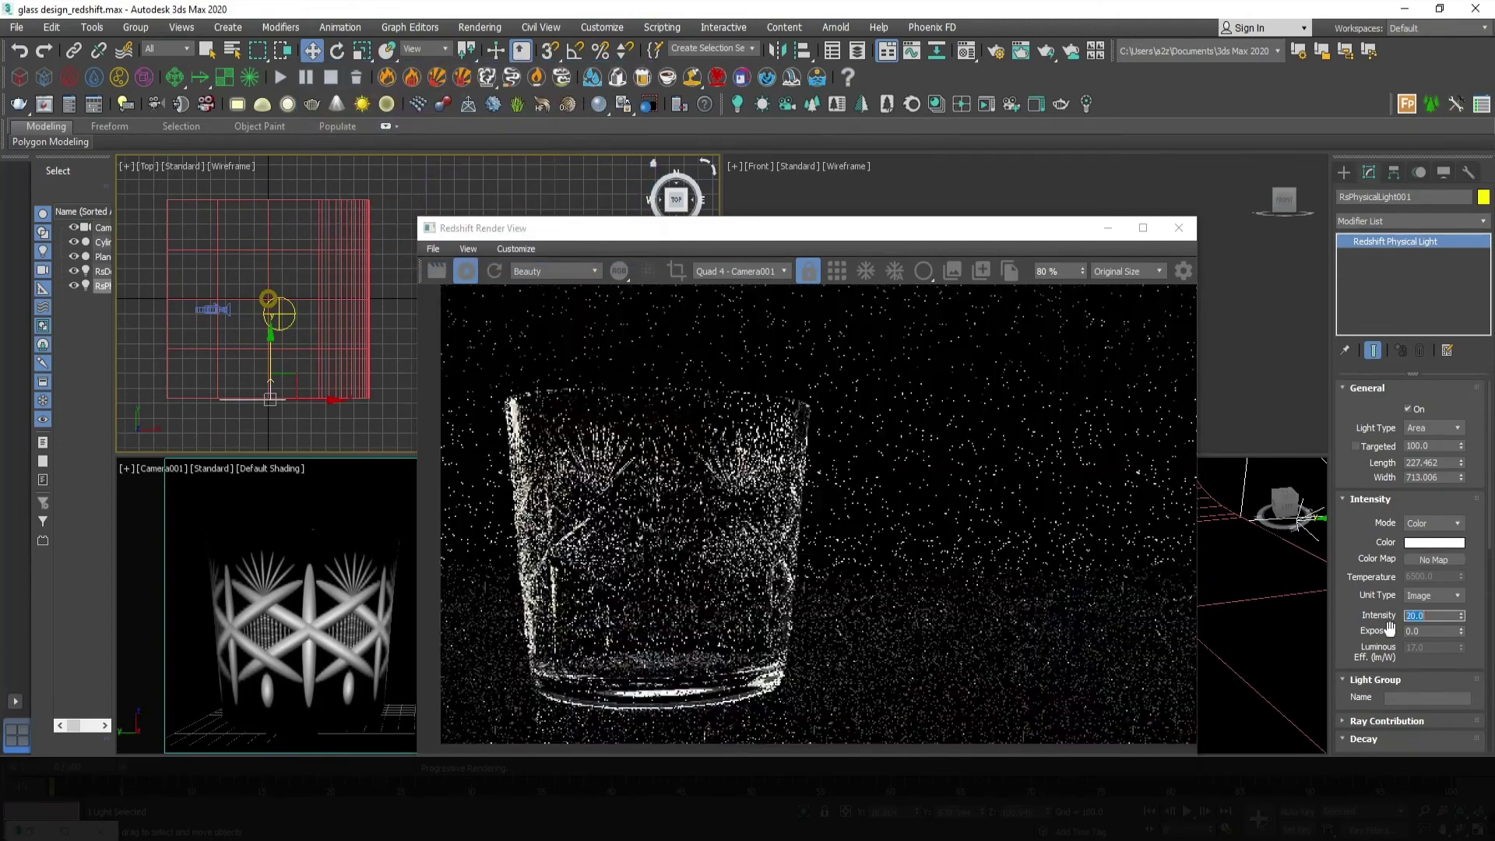
pyautogui.write('10')
pyautogui.press('Return')
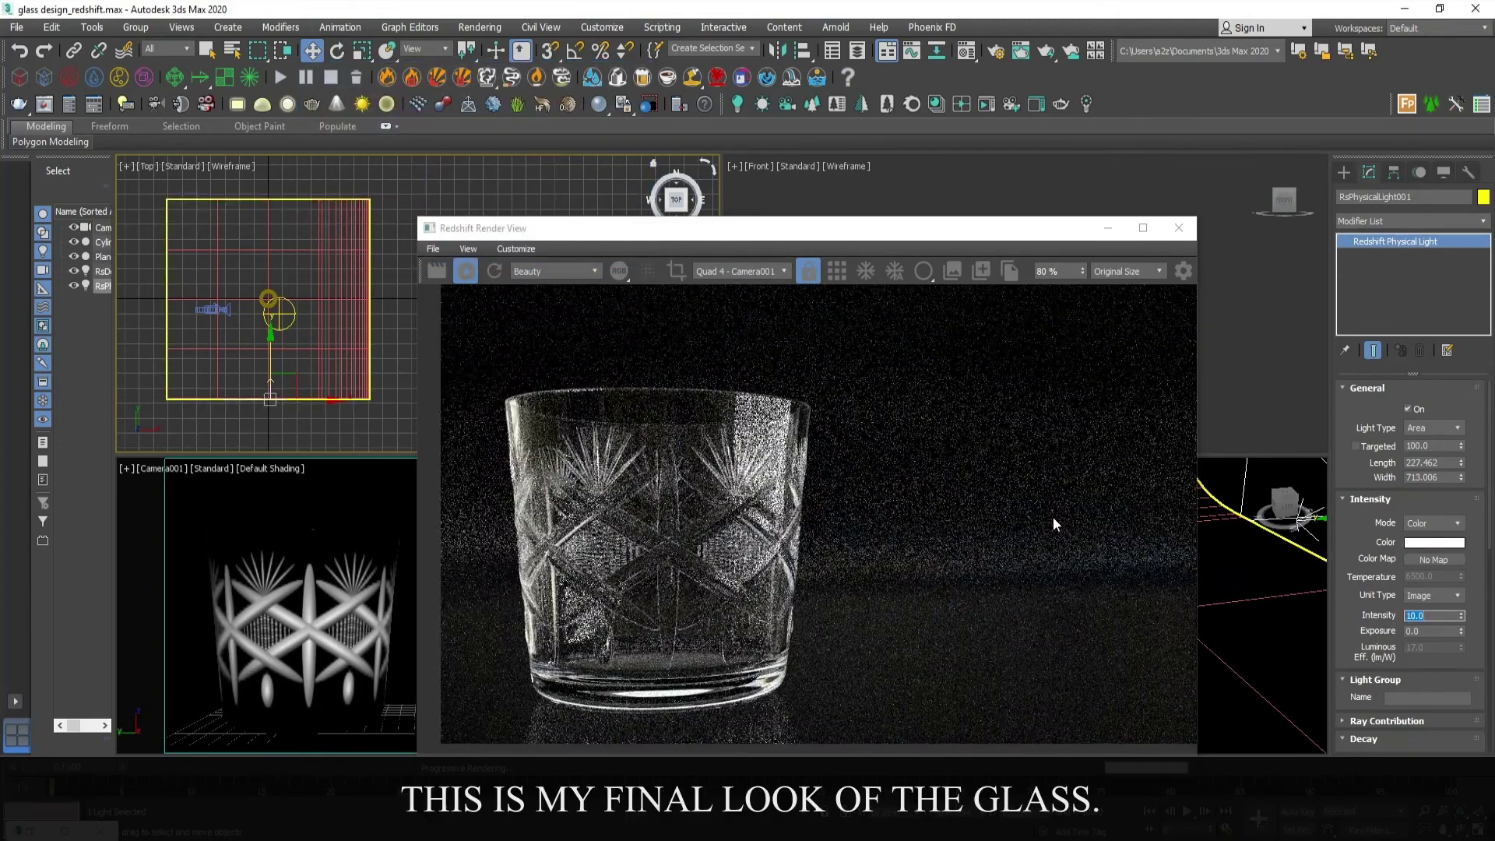
# Mirror a clone of the physical light to the opposite side of the glass
pyautogui.scroll(-5, 1379, 643)
pyautogui.click(776, 50)
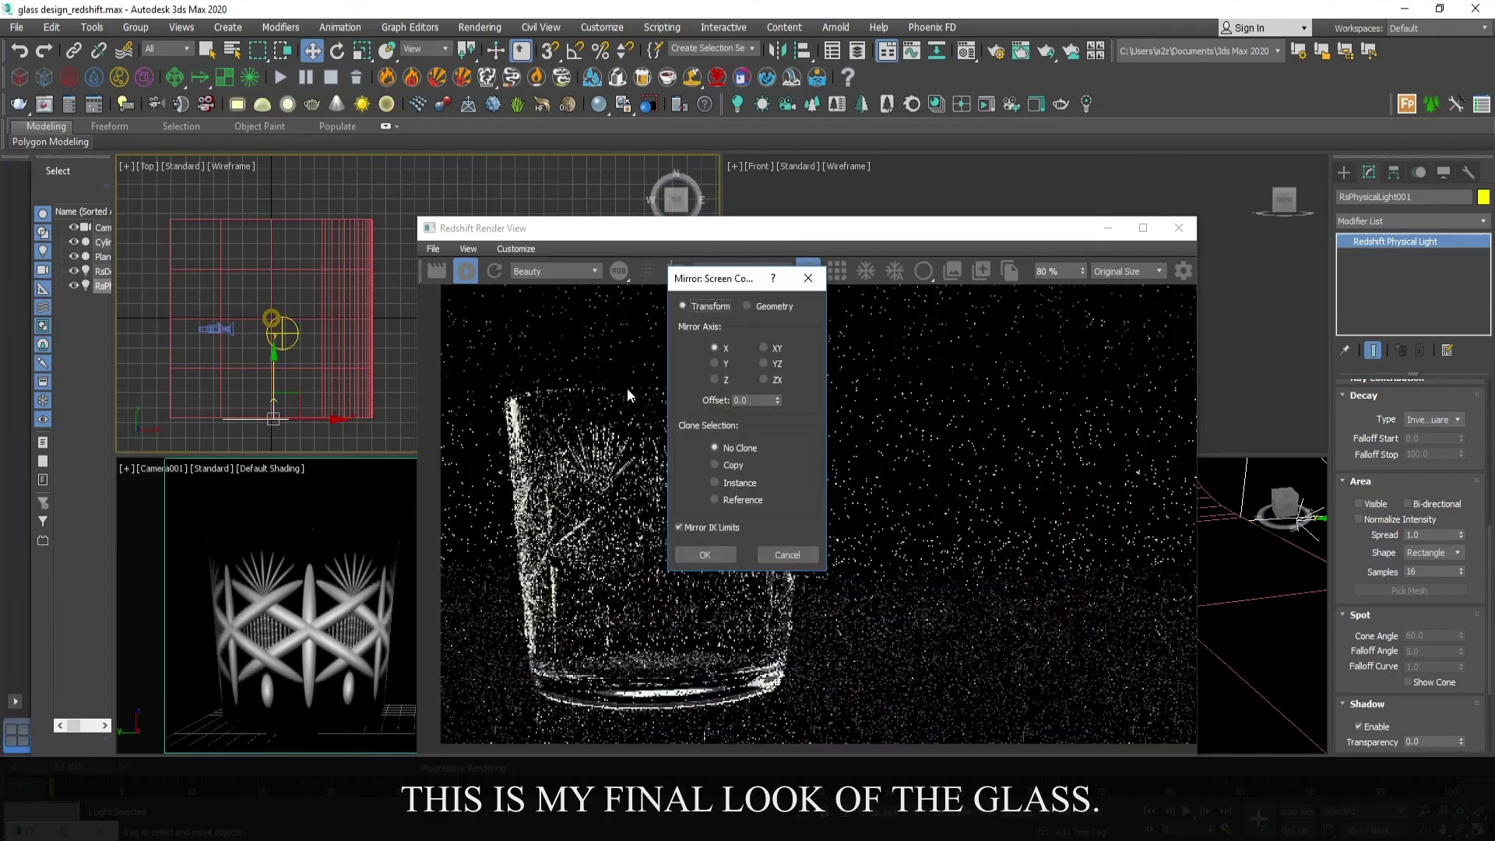
pyautogui.click(710, 556)
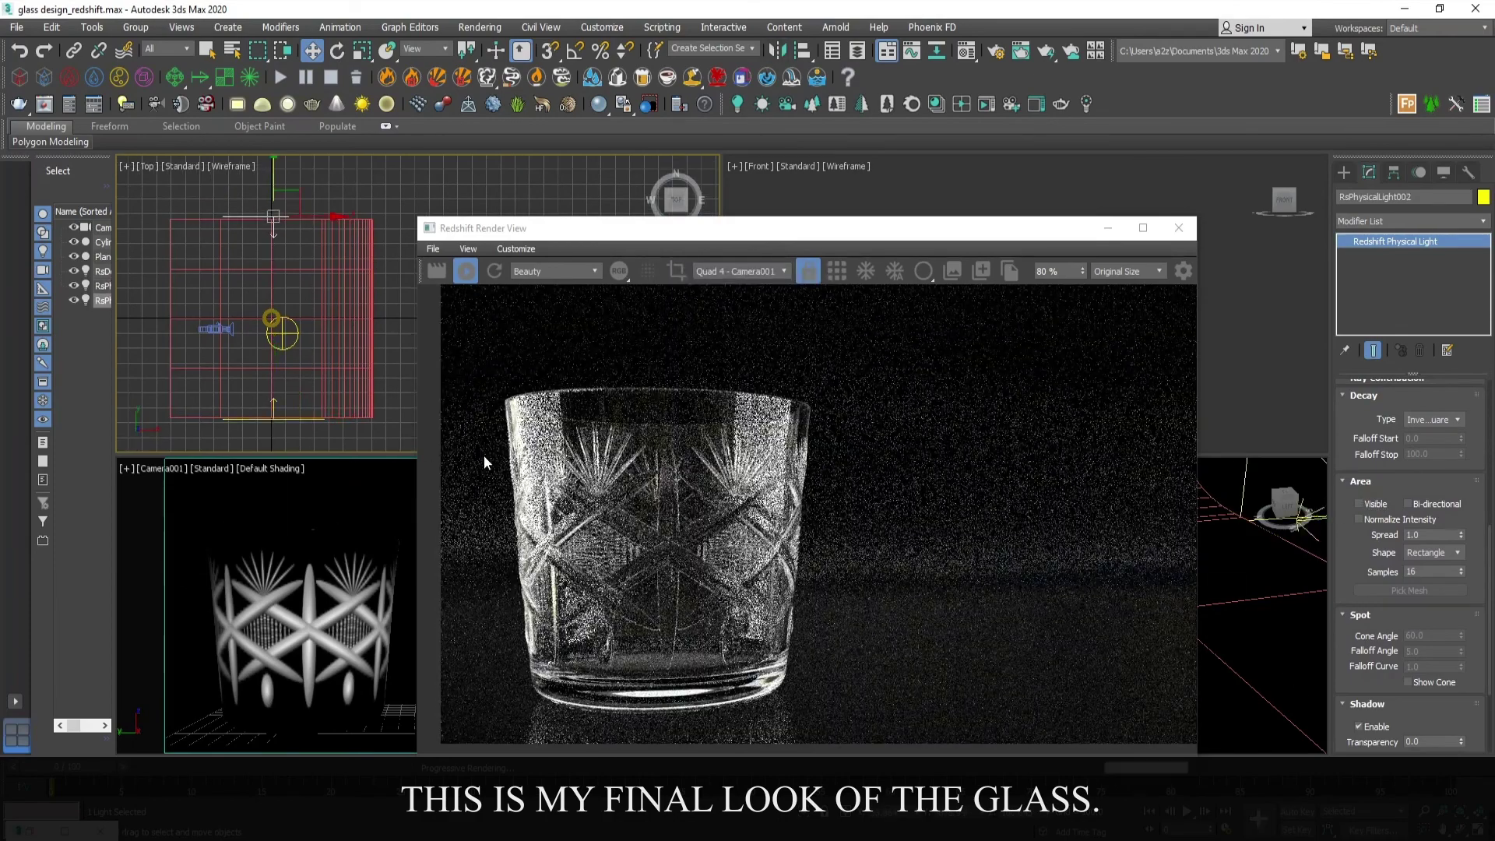
# Maximize the Redshift Render View and enlarge the render to 130 % to examine the final glass
pyautogui.moveTo(779, 234); pyautogui.dragTo(675, 129)
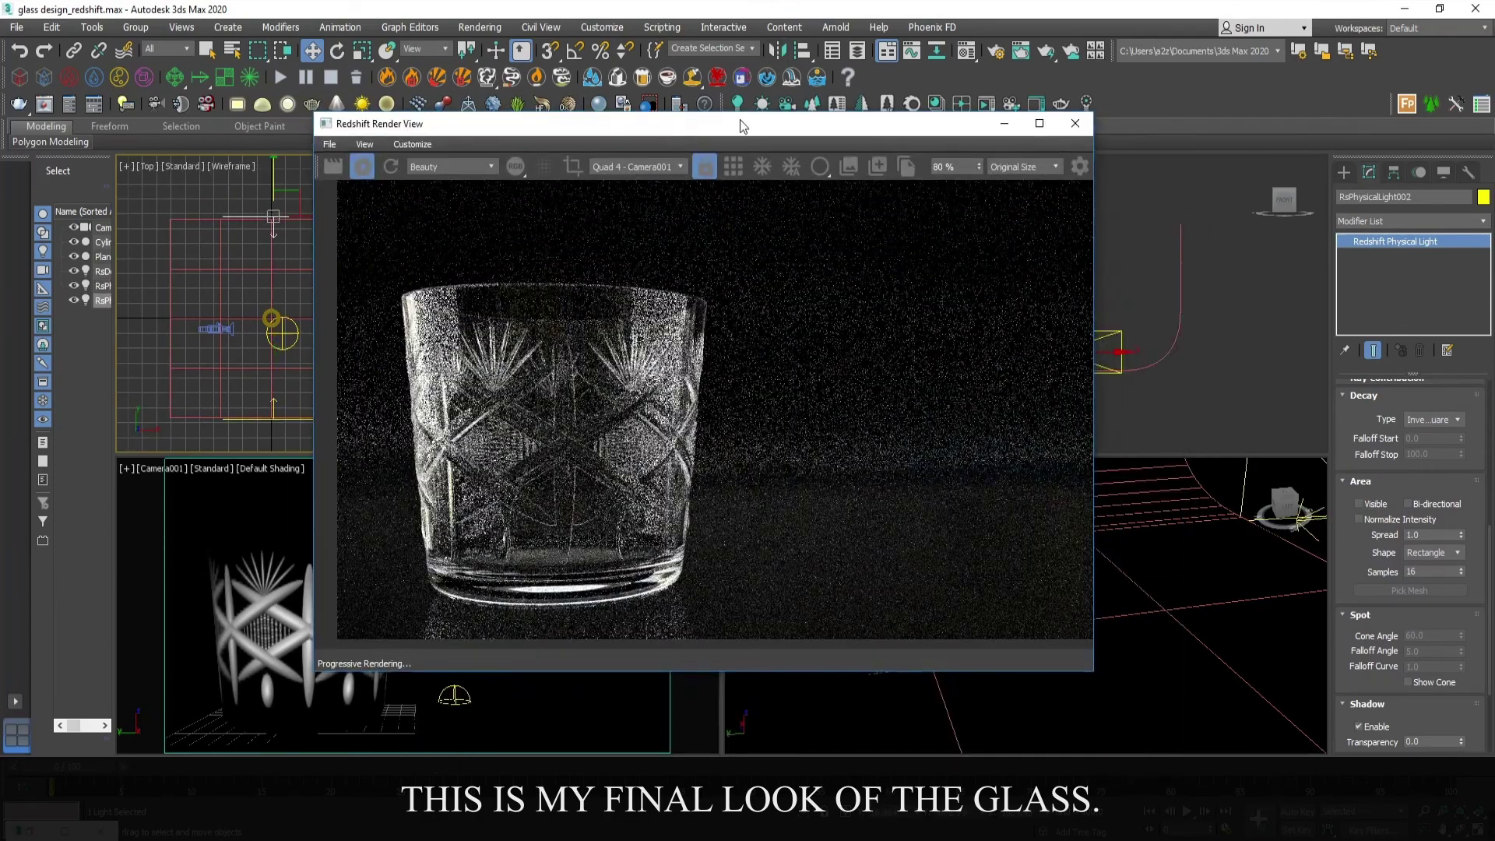
pyautogui.doubleClick(742, 126)
pyautogui.scroll(5, 1017, 340)
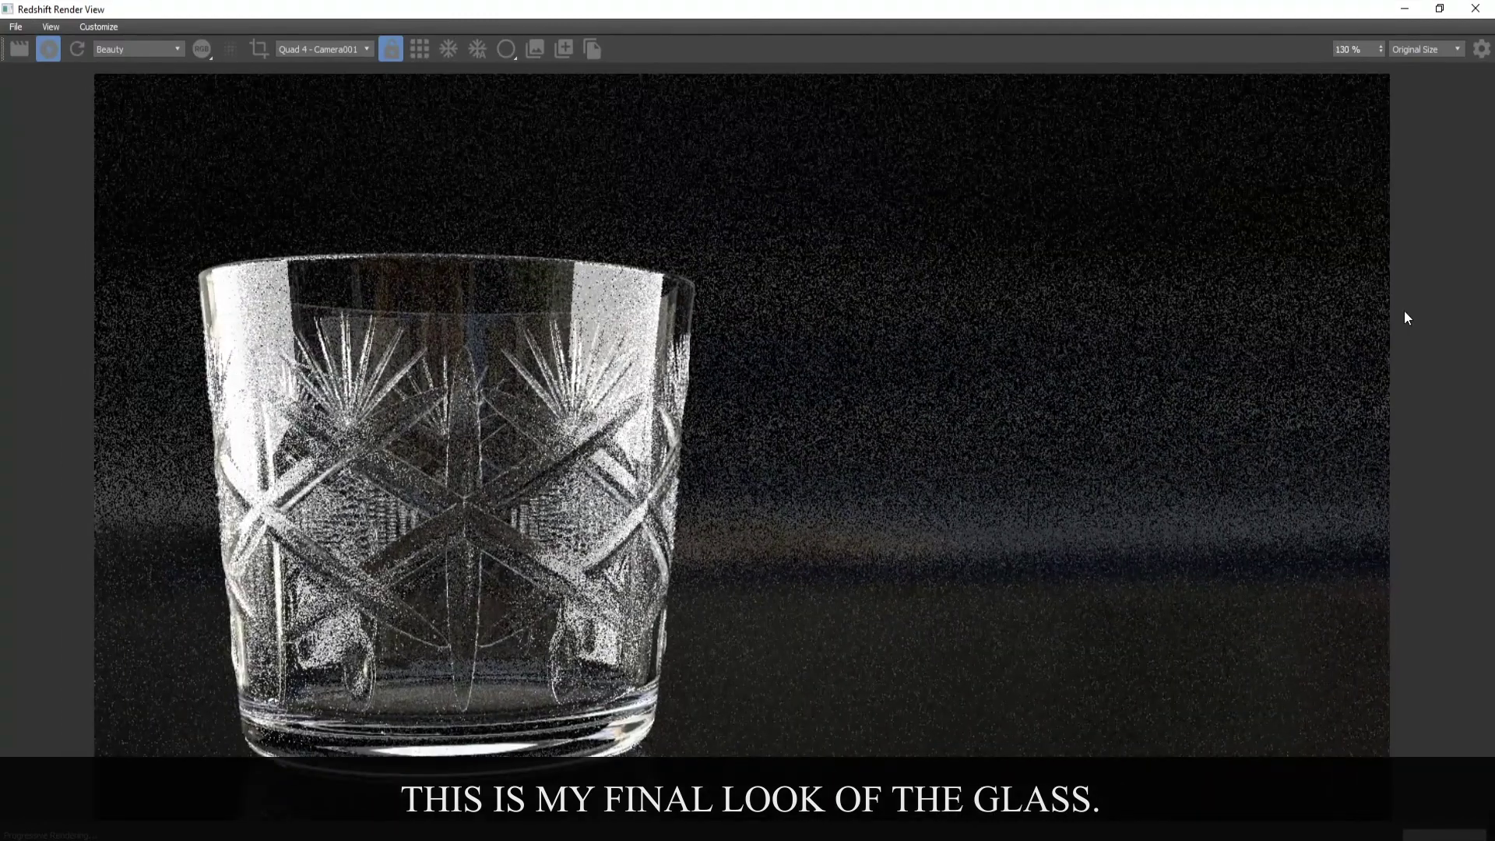